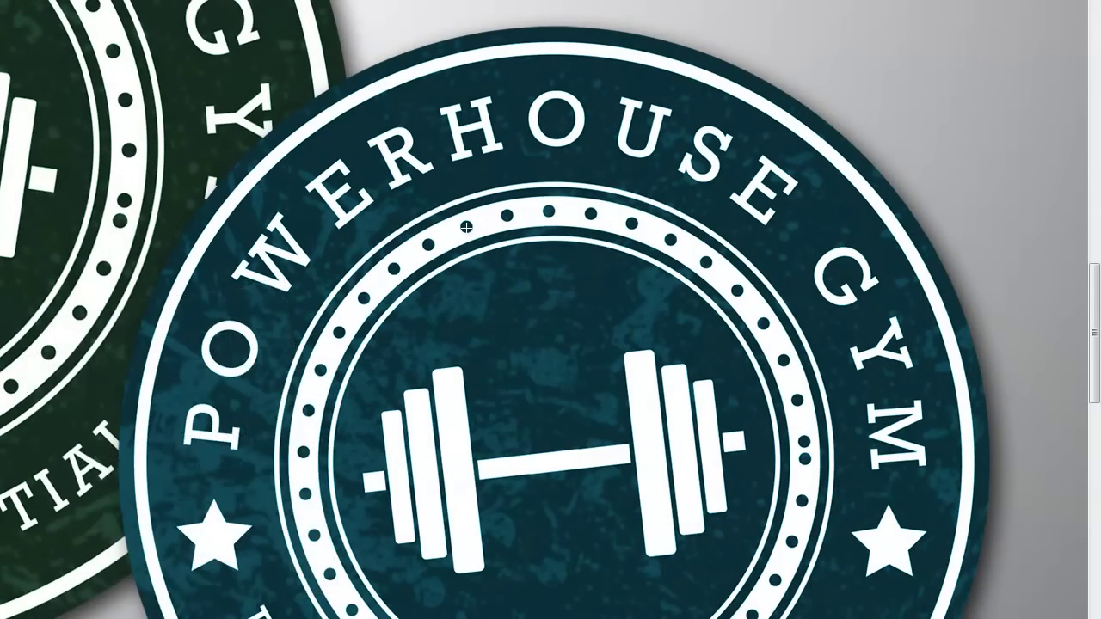
- Zoom out to 25% and pan to show the whole poster with its black, green and blue badges
key(ctrl+minus)
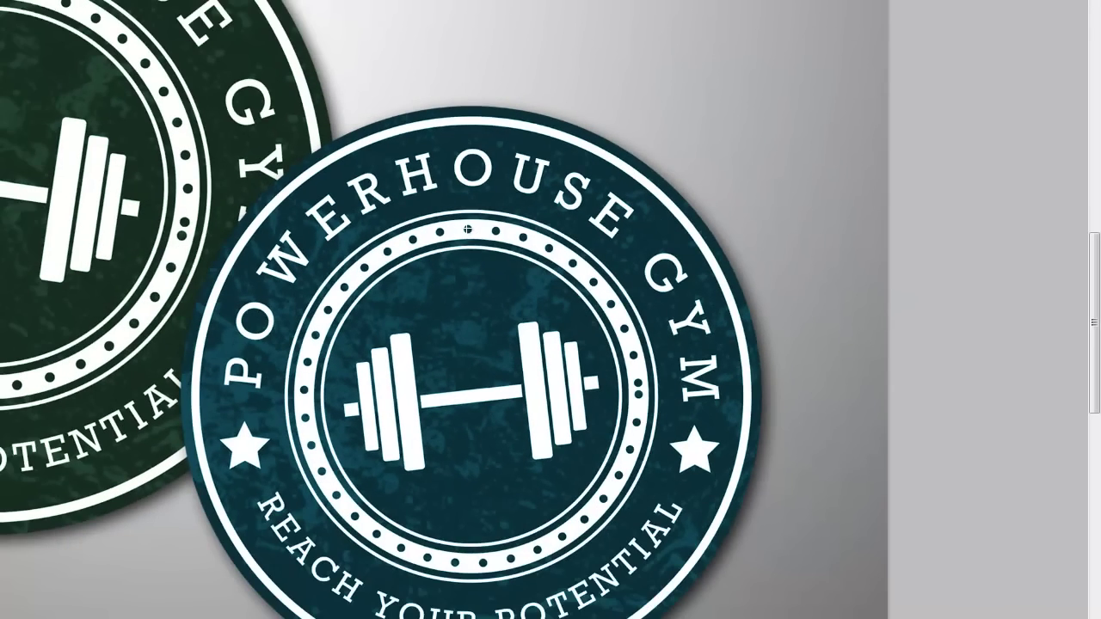
scroll(185, 241, up, 6)
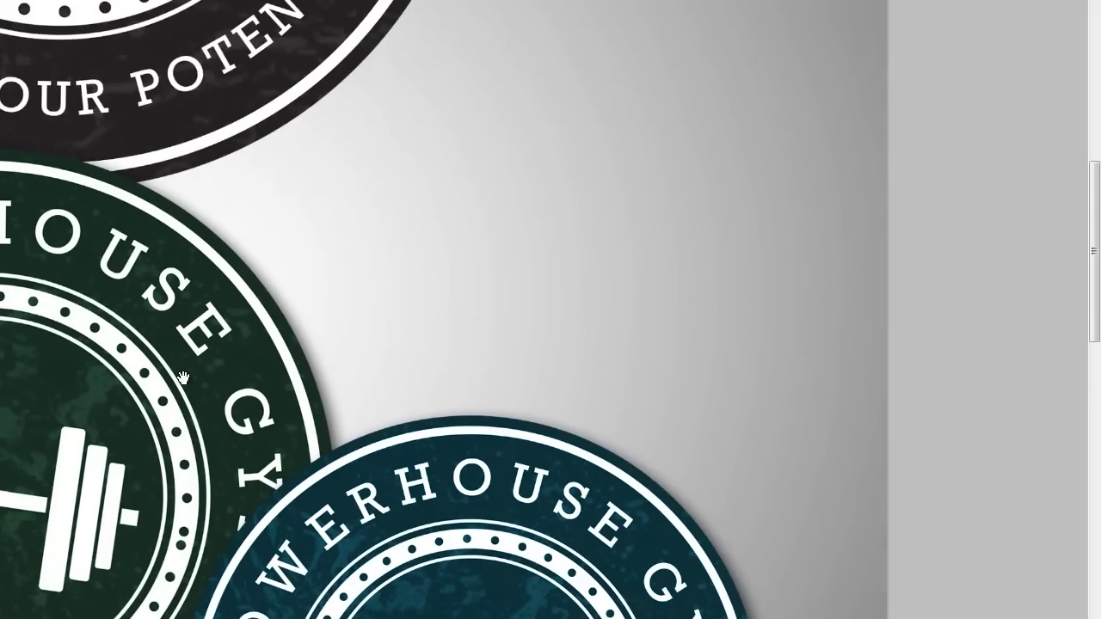
scroll(186, 241, up, 3)
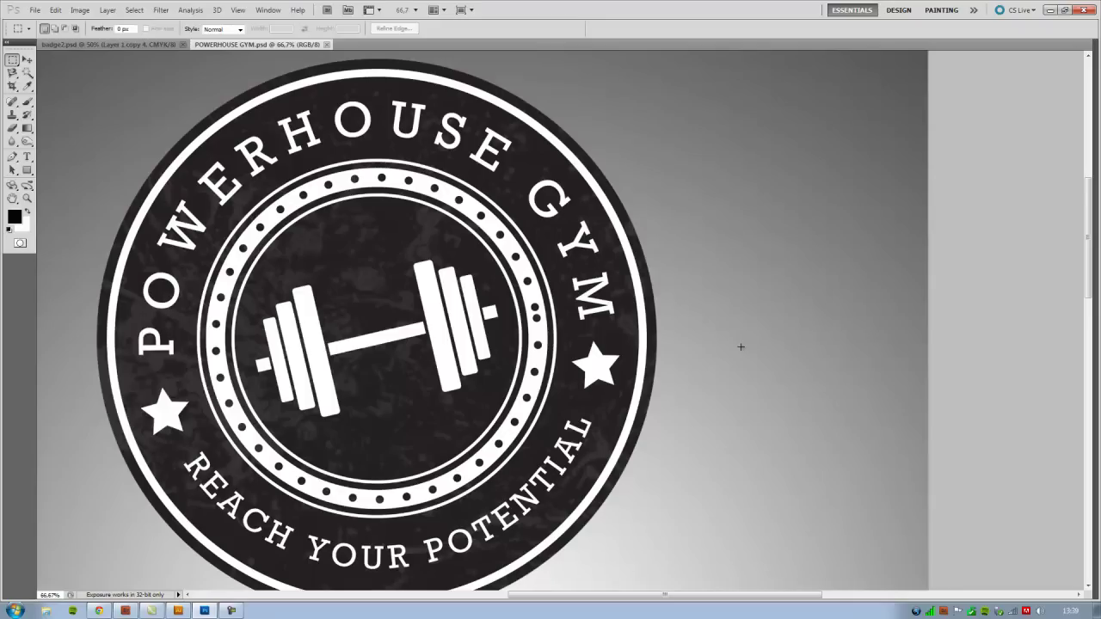
key(ctrl+minus)
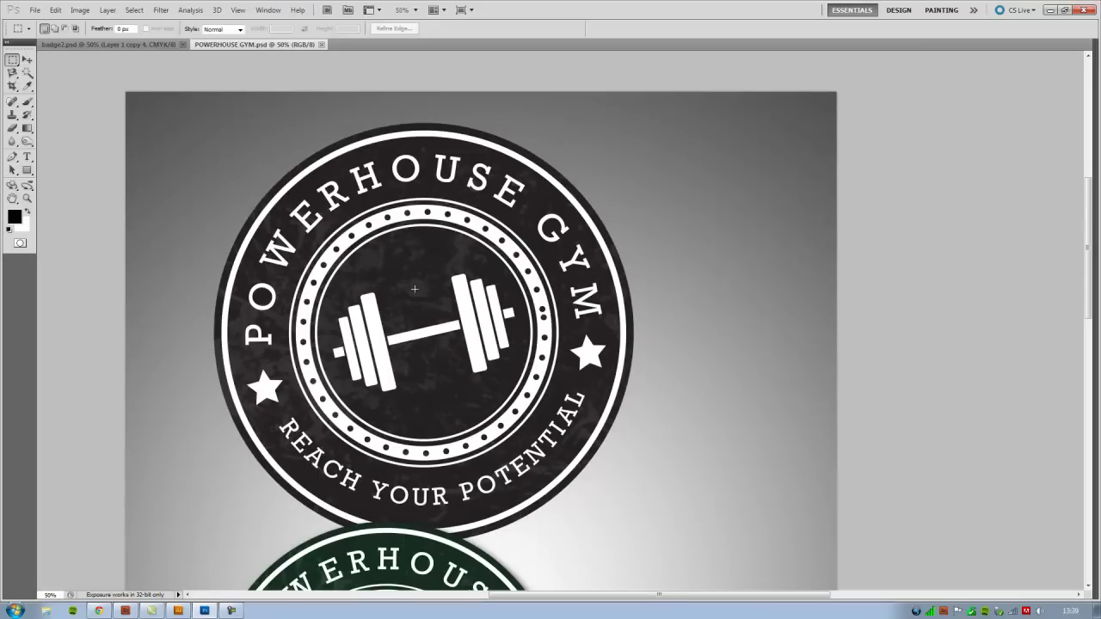
drag(448, 324, 370, 254)
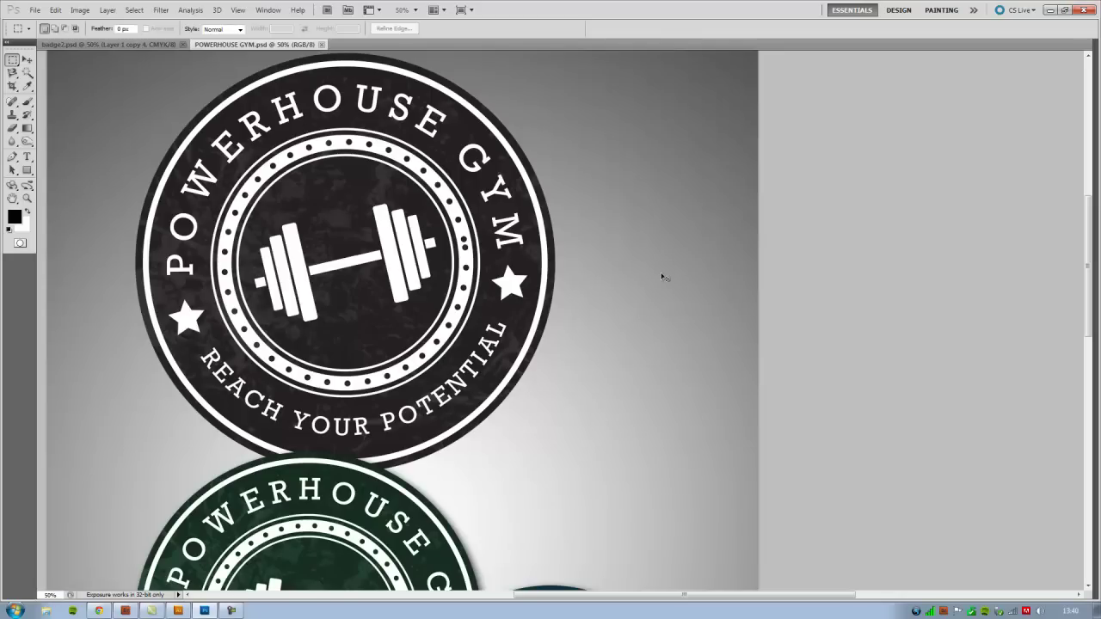
key(ctrl+minus)
key(ctrl+minus)
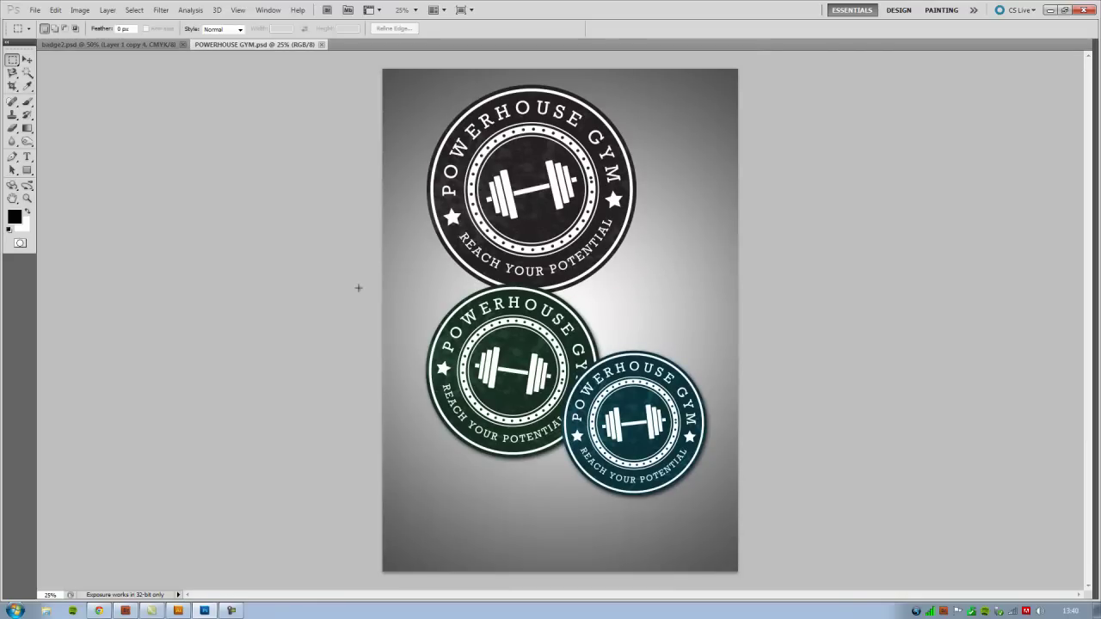
click(110, 44)
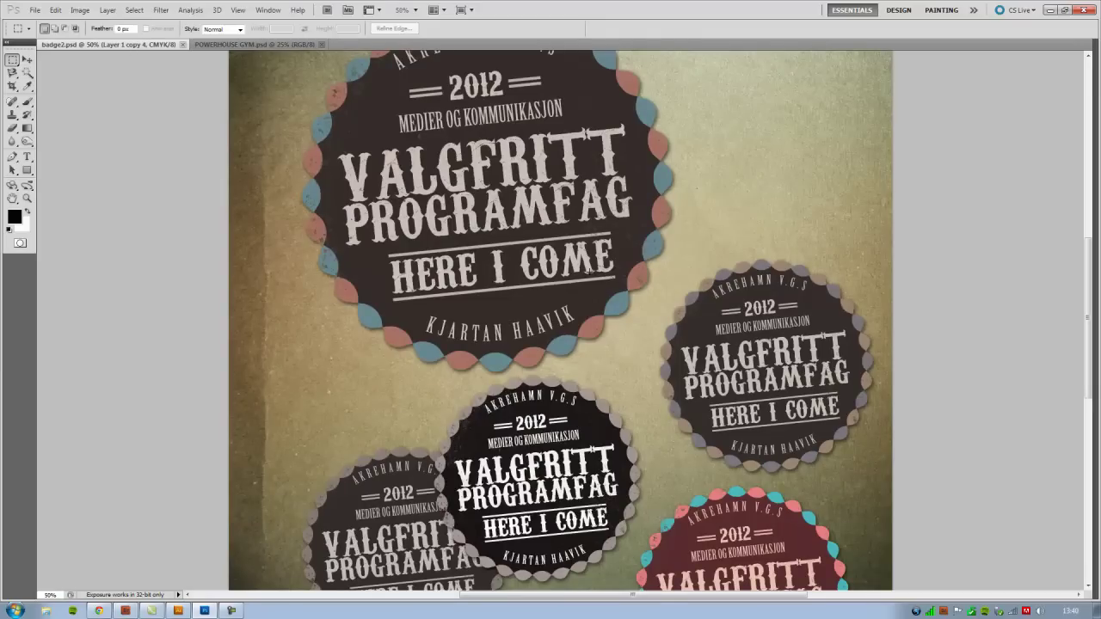
key(ctrl+minus)
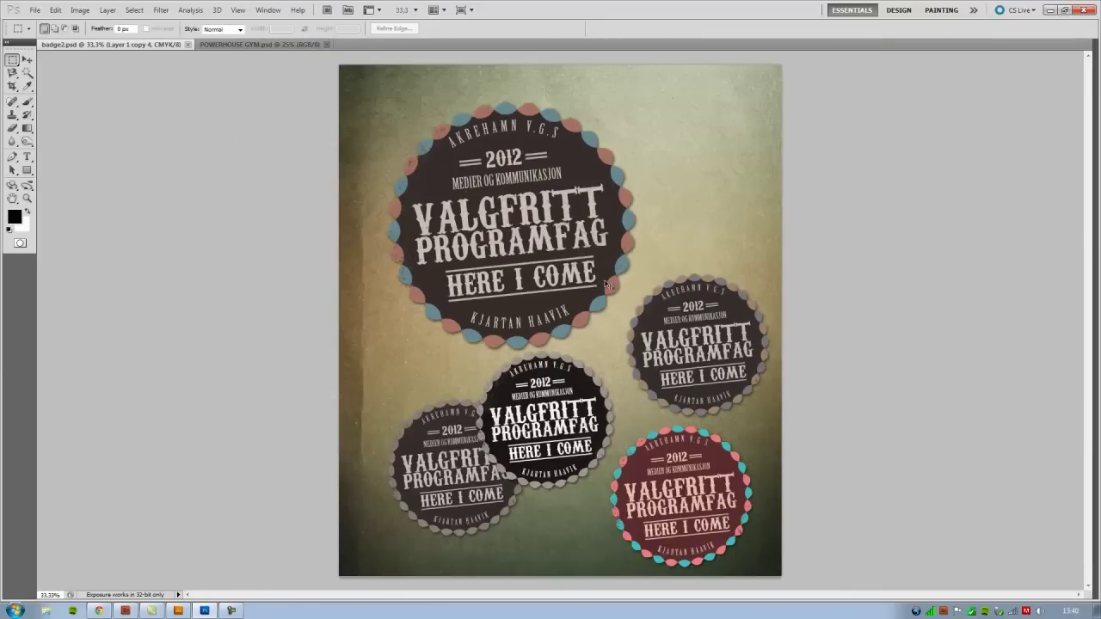
key(ctrl+plus)
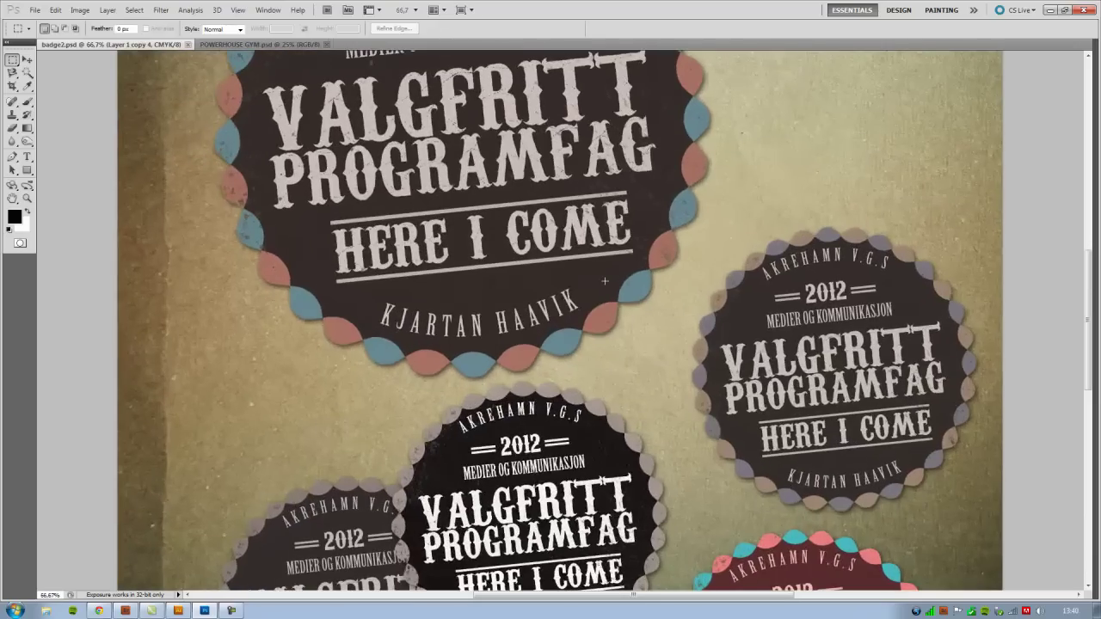
key(ctrl+minus)
key(ctrl+minus)
click(226, 45)
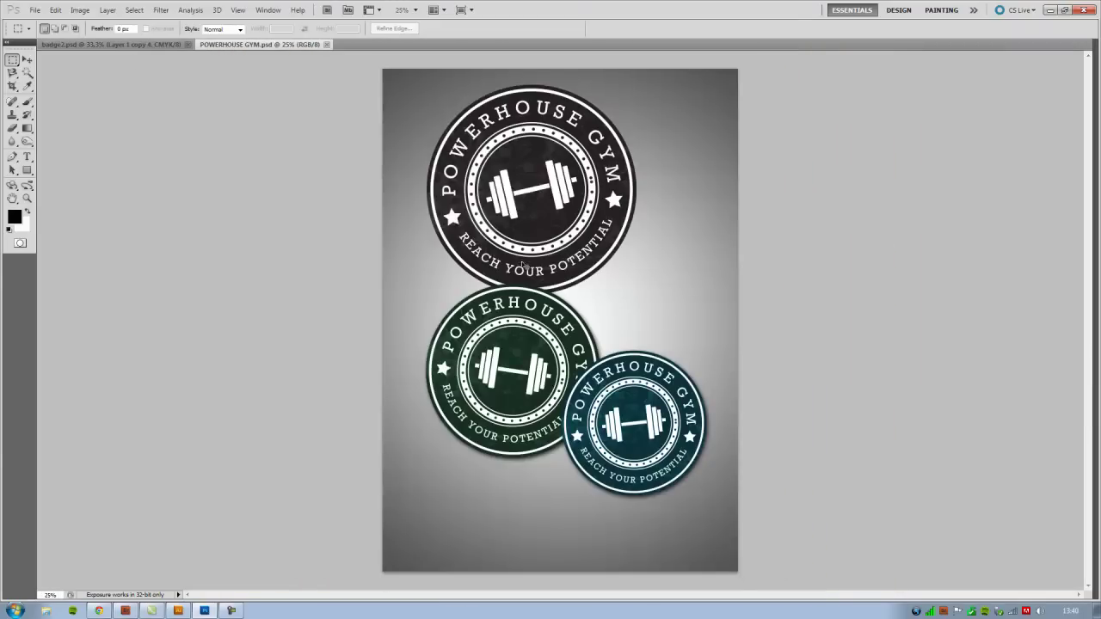
key(ctrl+plus)
key(ctrl+plus)
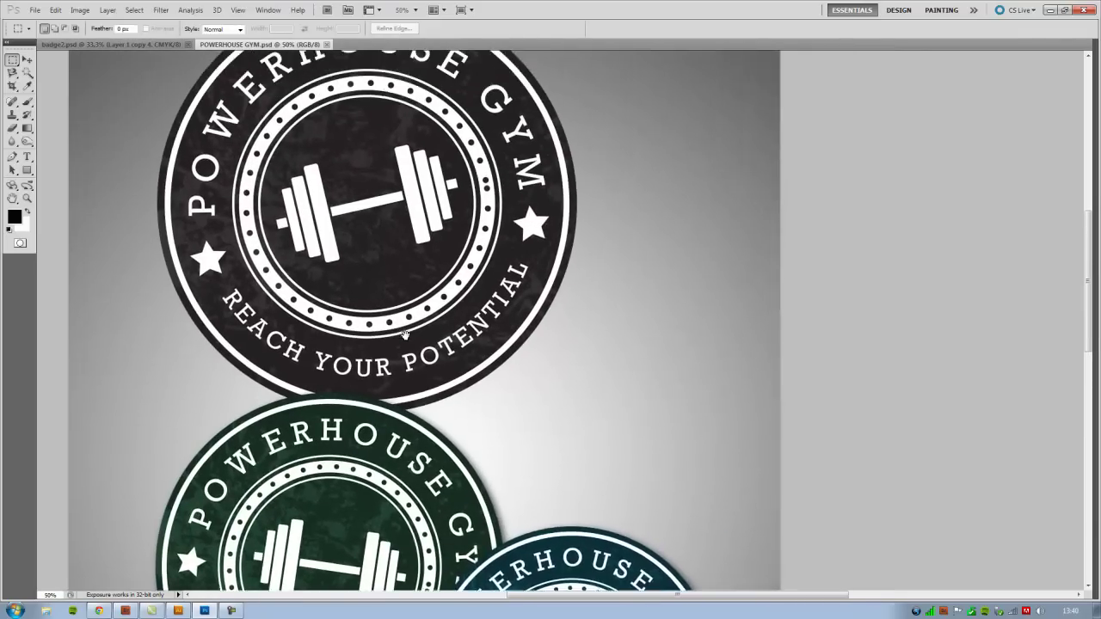
drag(404, 334, 398, 381)
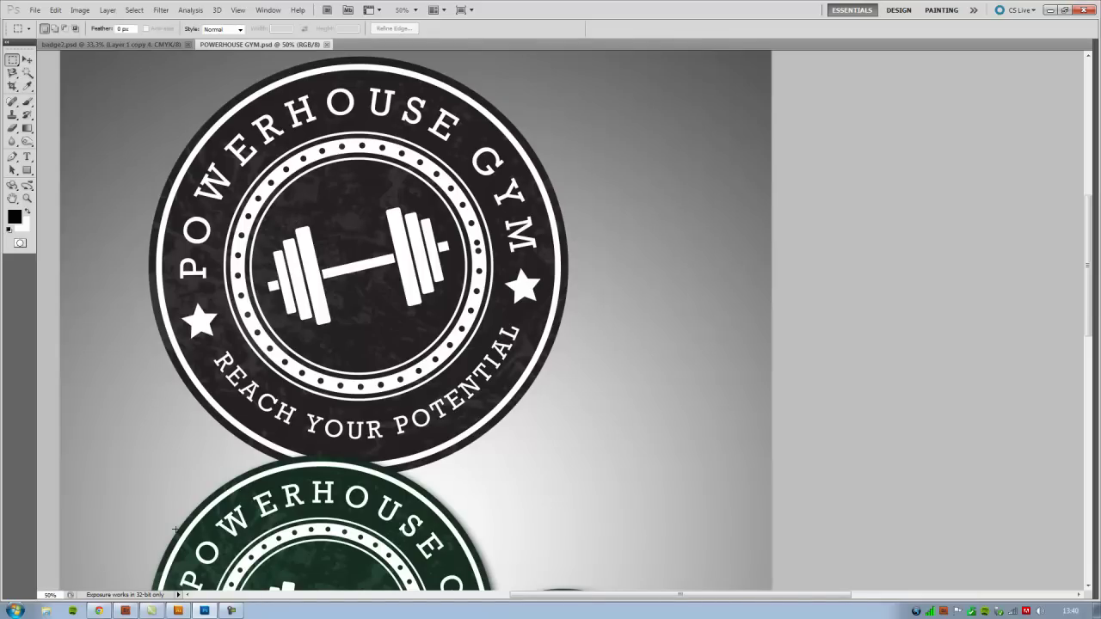
- In the Illustrator logo file, drag the black disc and the dotted and dashed circles to new positions
click(177, 611)
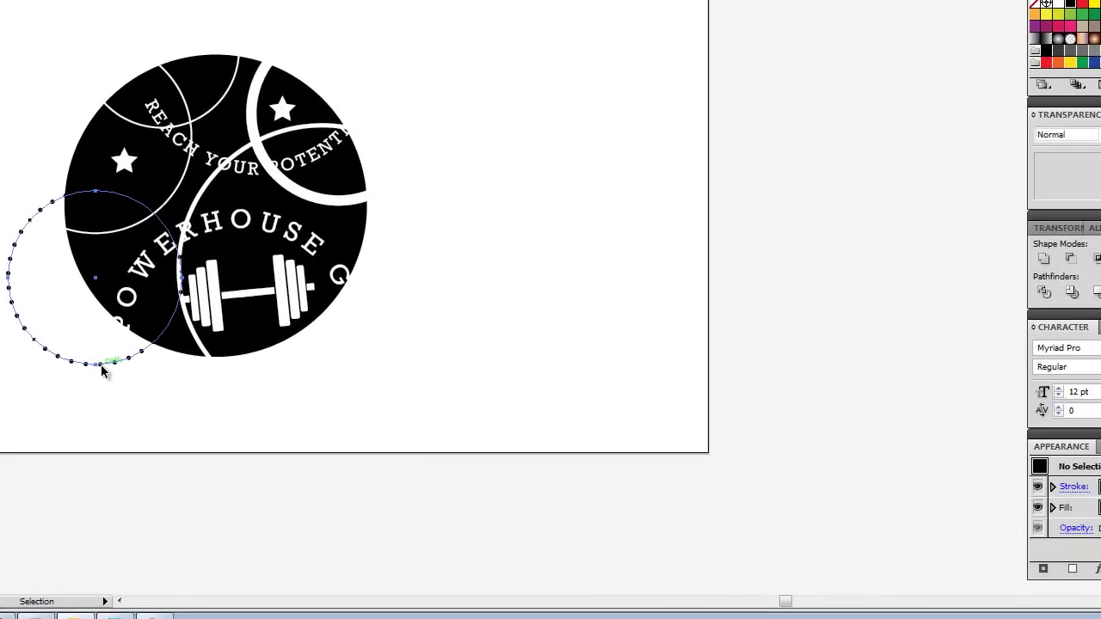
click(196, 439)
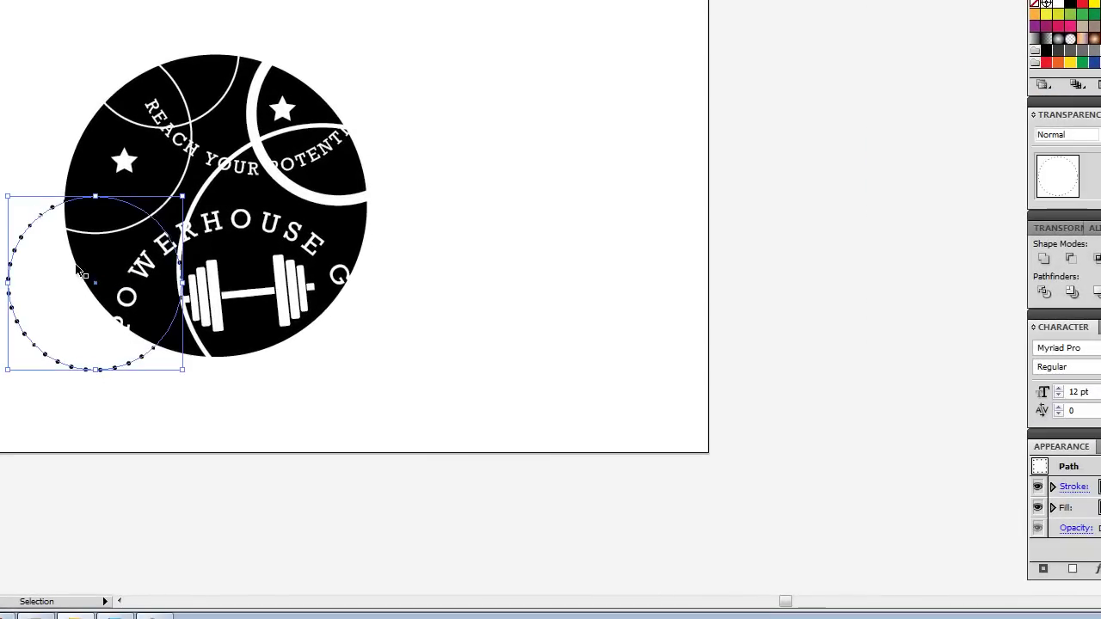
drag(86, 166, 102, 135)
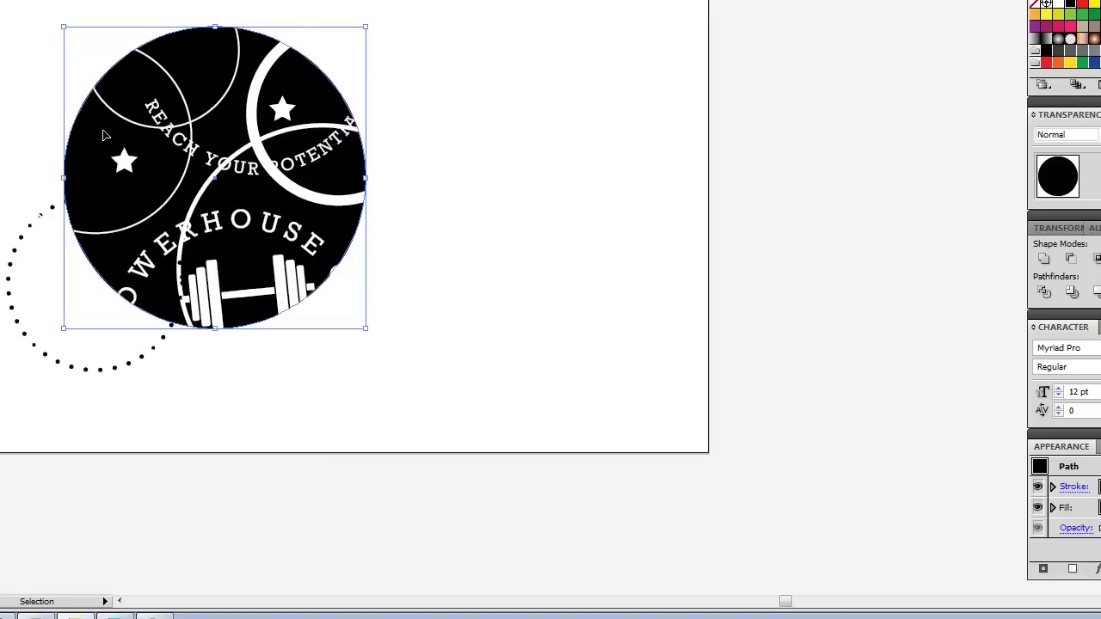
drag(23, 239, 52, 226)
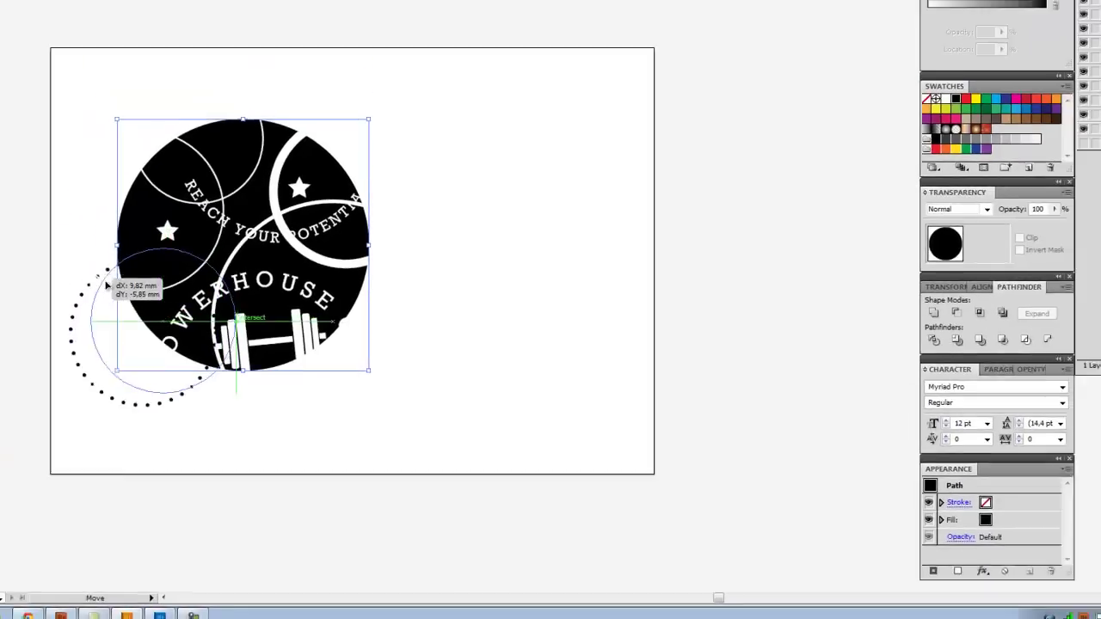
drag(108, 286, 111, 288)
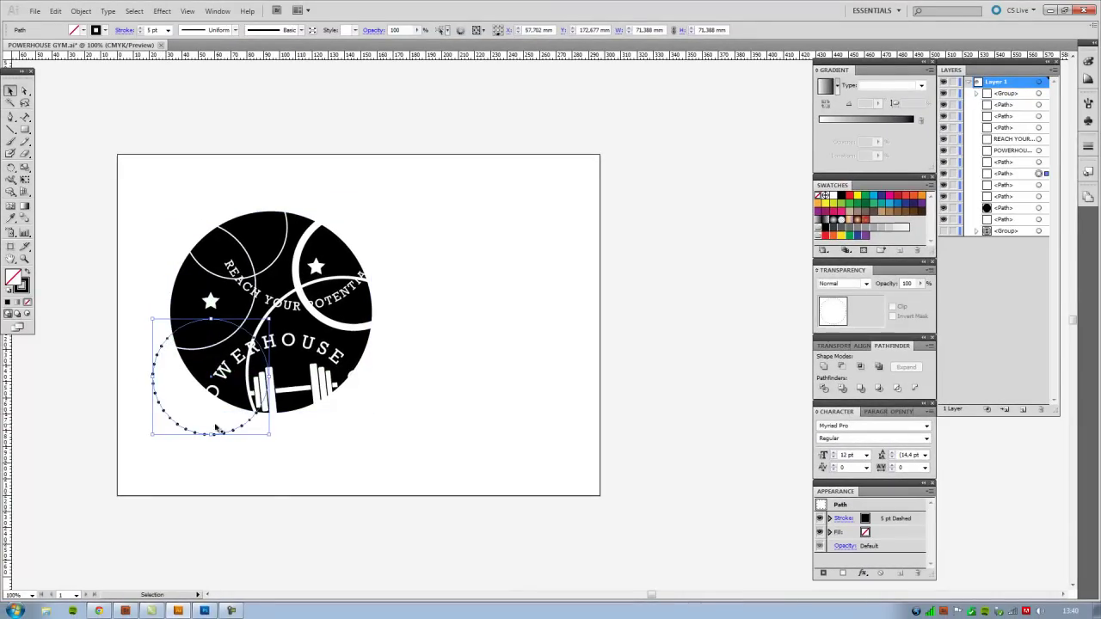
drag(157, 394, 141, 408)
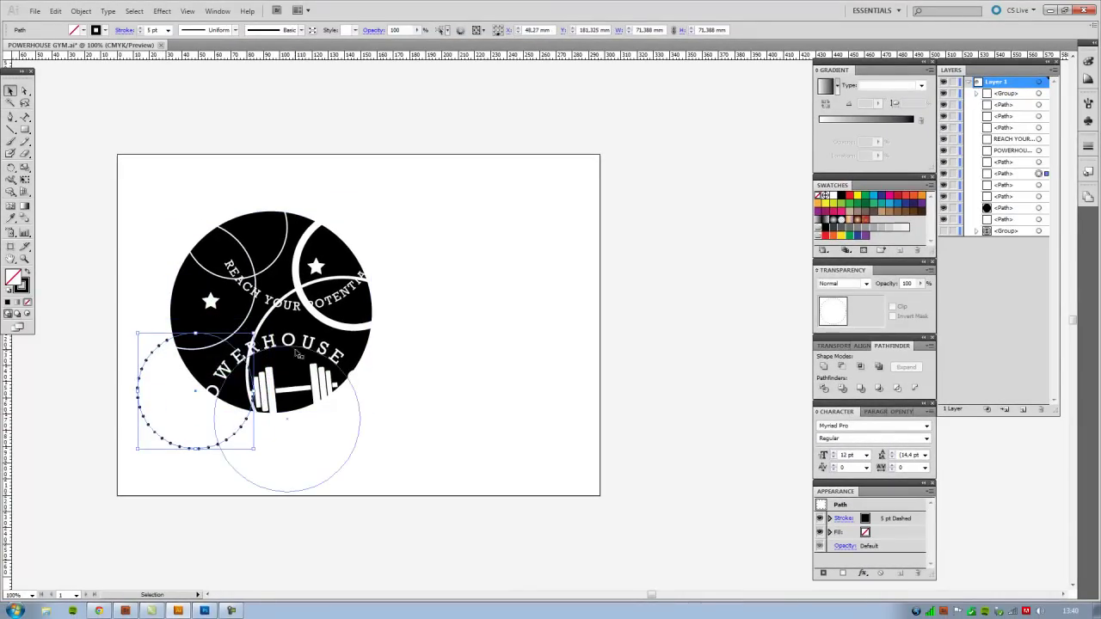
- Move the POWERHOUSE GYM and REACH YOUR POTENTIAL curved texts and the barbell, then zoom into the left plates
drag(297, 352, 263, 245)
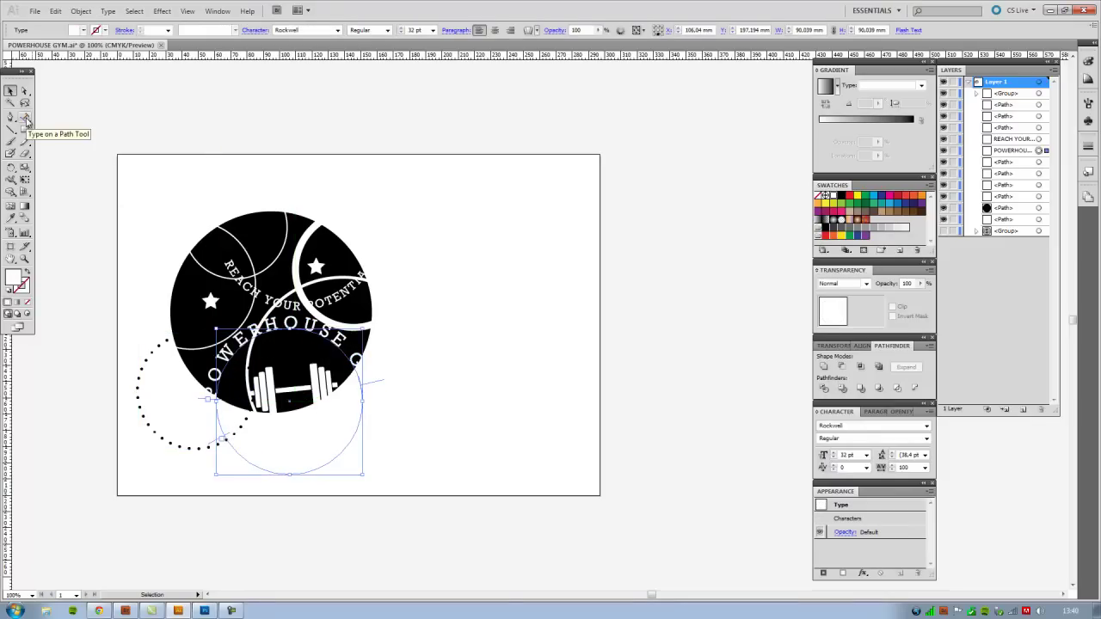
drag(269, 300, 239, 282)
click(239, 282)
mouse_move(324, 389)
mouse_down()
mouse_move(351, 366)
mouse_move(324, 371)
mouse_up()
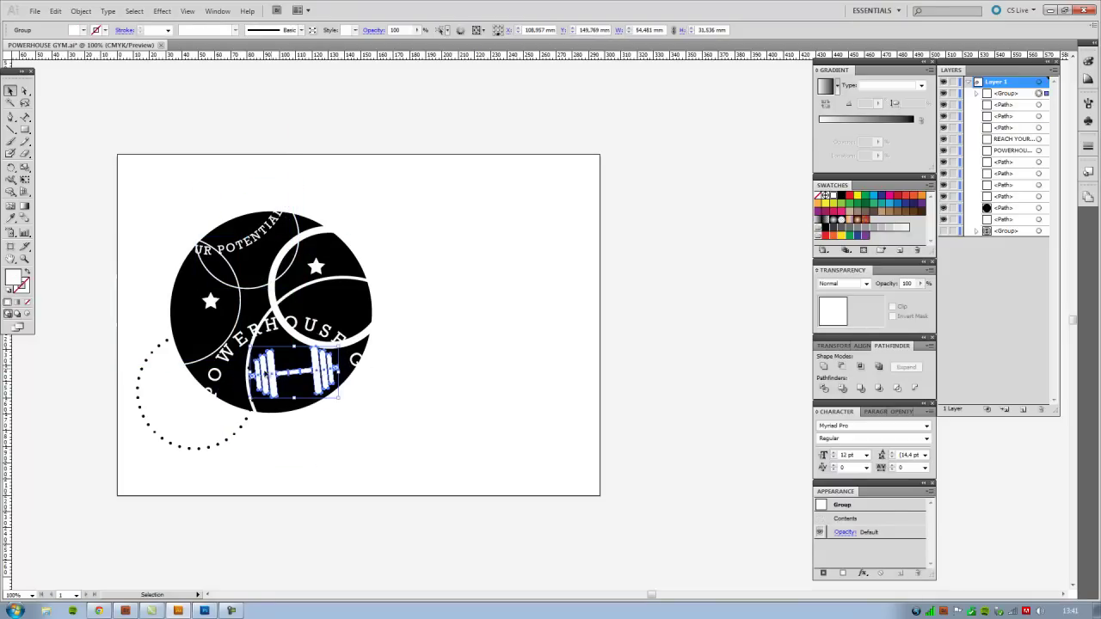
click(309, 387)
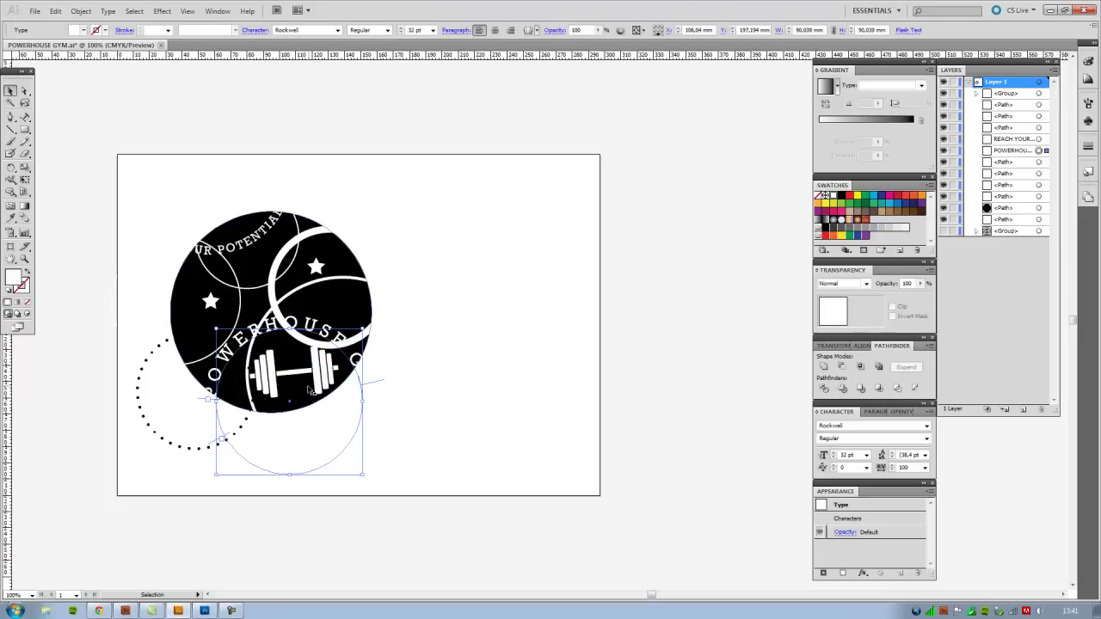
key(z)
drag(251, 338, 289, 379)
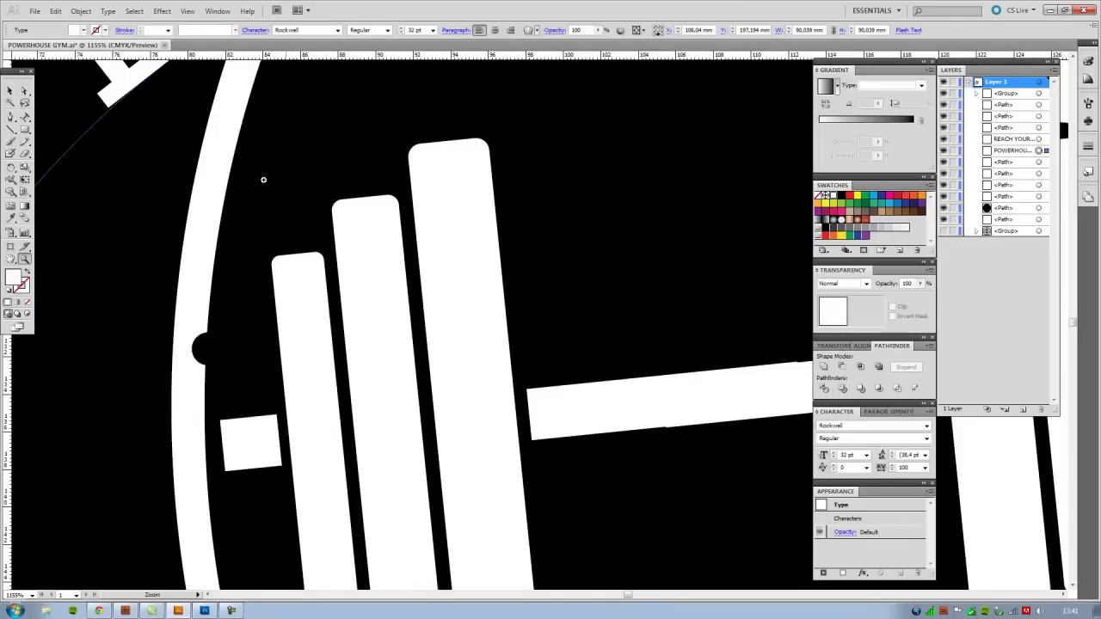
- Pick the Rounded Rectangle tool, zoom back out to centre the logo, and select the left star
click(25, 129)
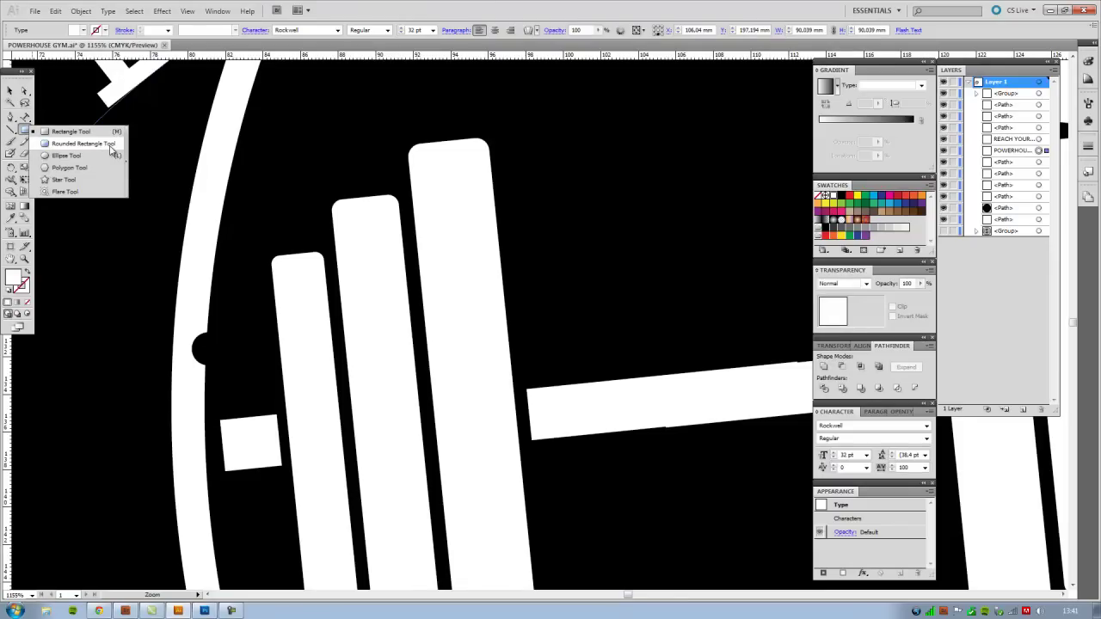
click(110, 145)
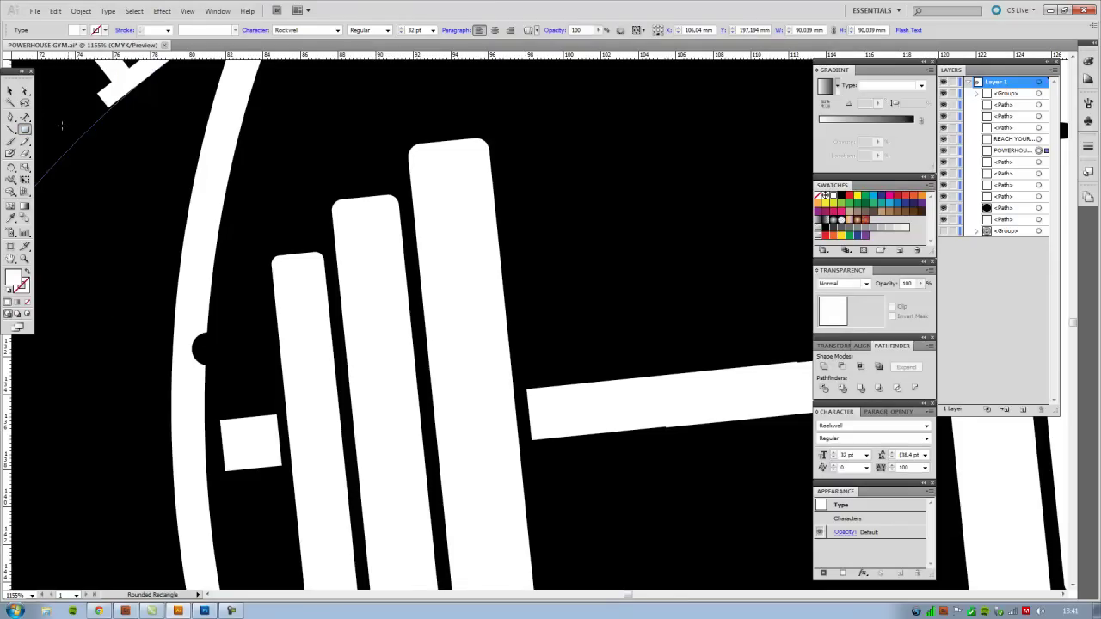
click(10, 91)
key(ctrl+minus)
key(ctrl+minus)
key(ctrl+minus)
key(ctrl+minus)
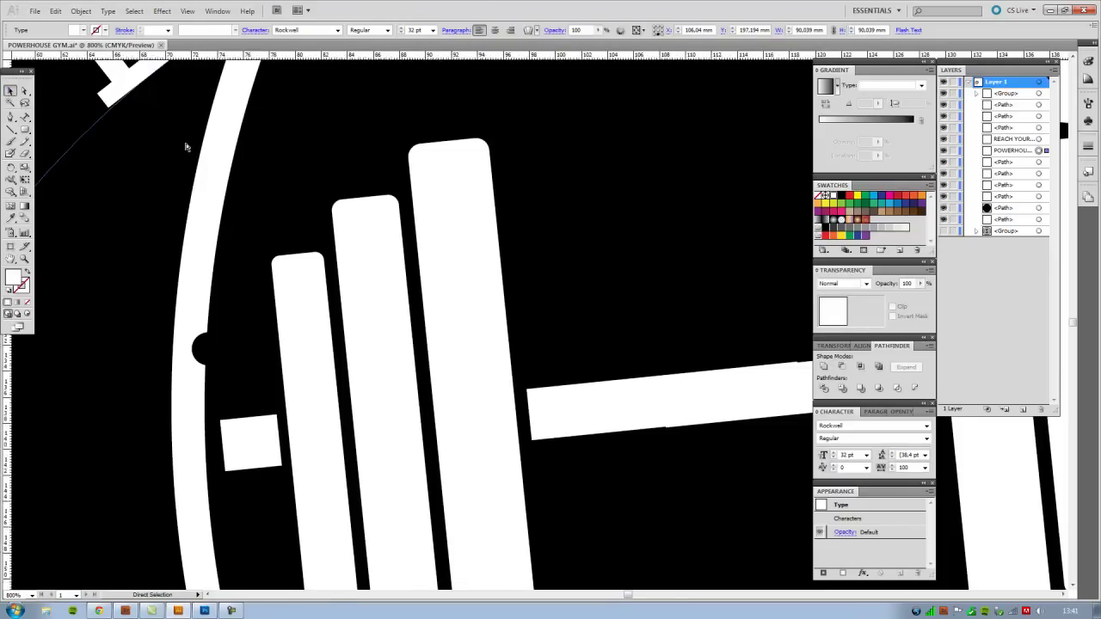
key(ctrl+minus)
key(ctrl+minus)
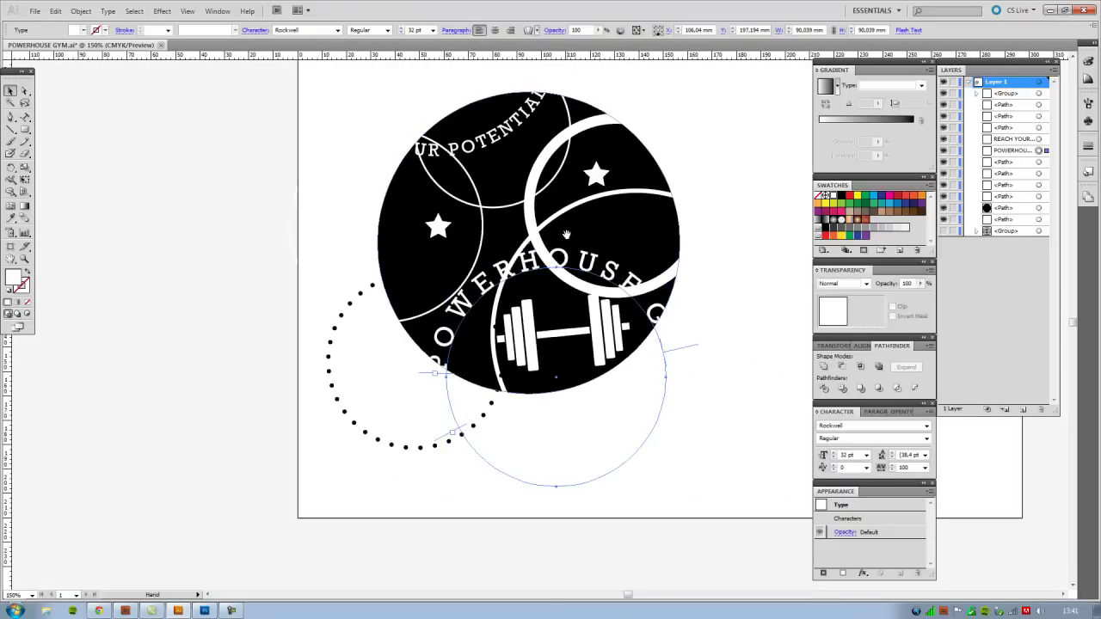
drag(573, 274, 476, 284)
click(341, 282)
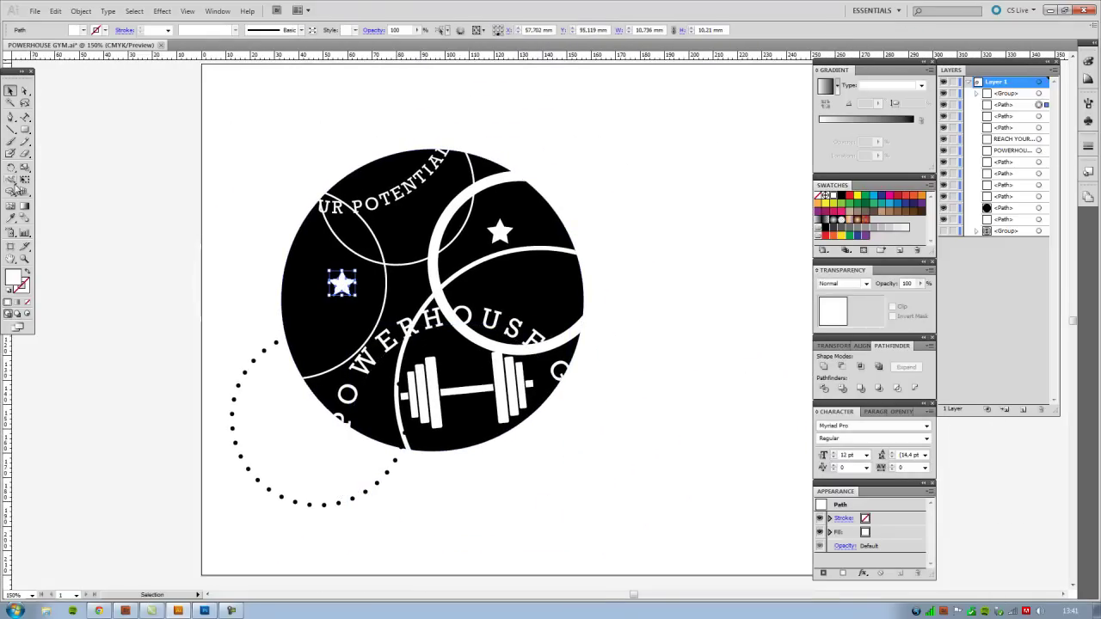
- With the Star tool chosen, unhide the finished logo group and drag it onto the artboard beside the parts
click(25, 130)
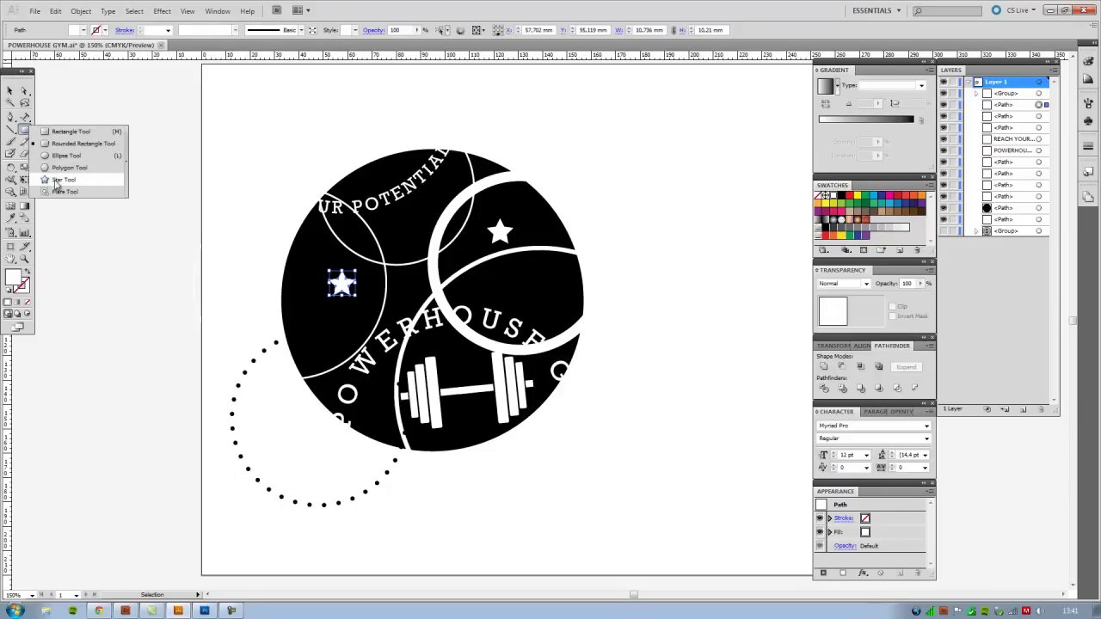
click(87, 184)
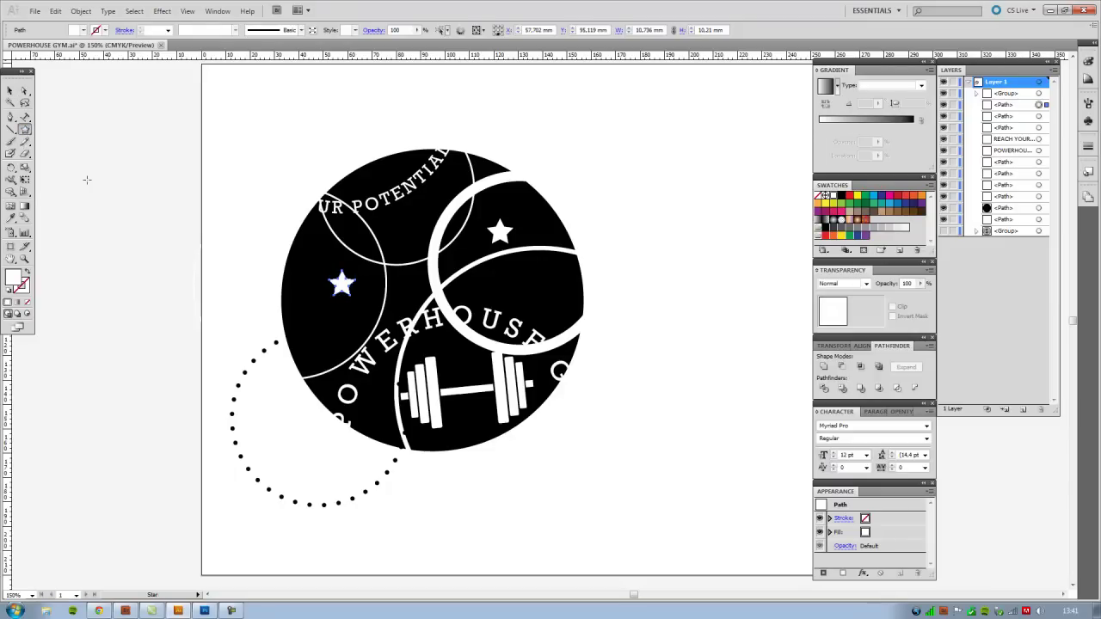
scroll(550, 215, right, 5)
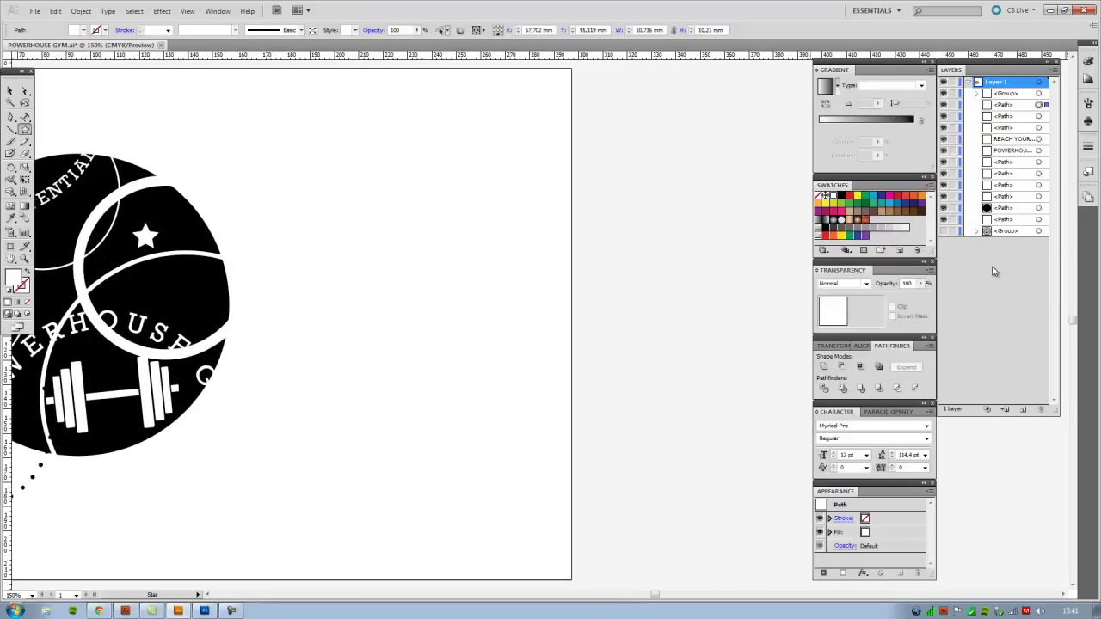
click(944, 231)
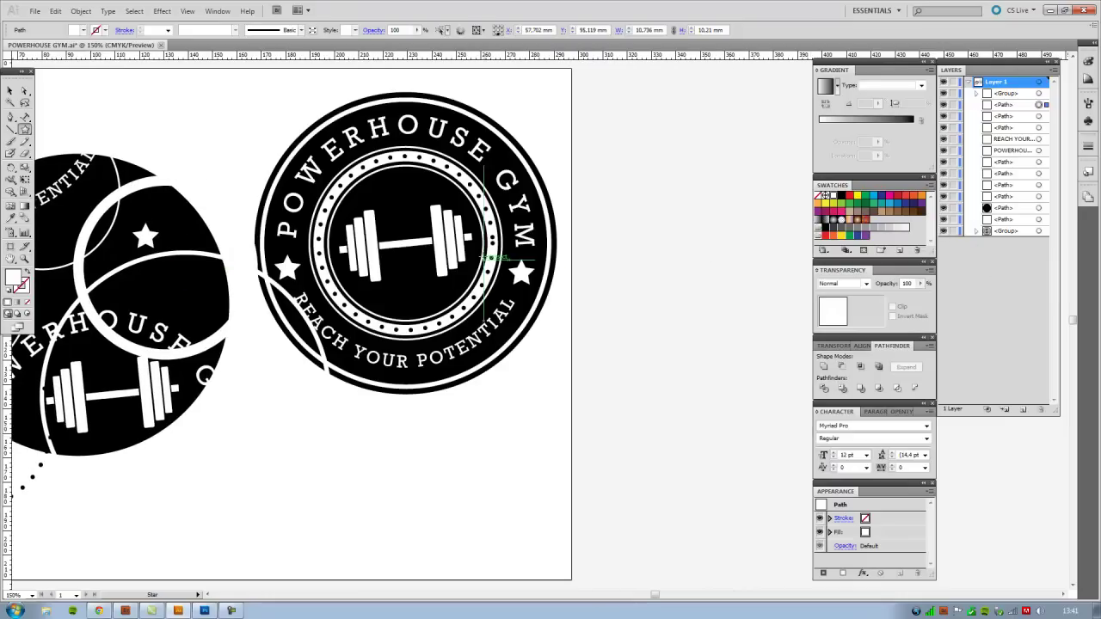
click(11, 89)
drag(496, 347, 556, 307)
drag(529, 190, 560, 303)
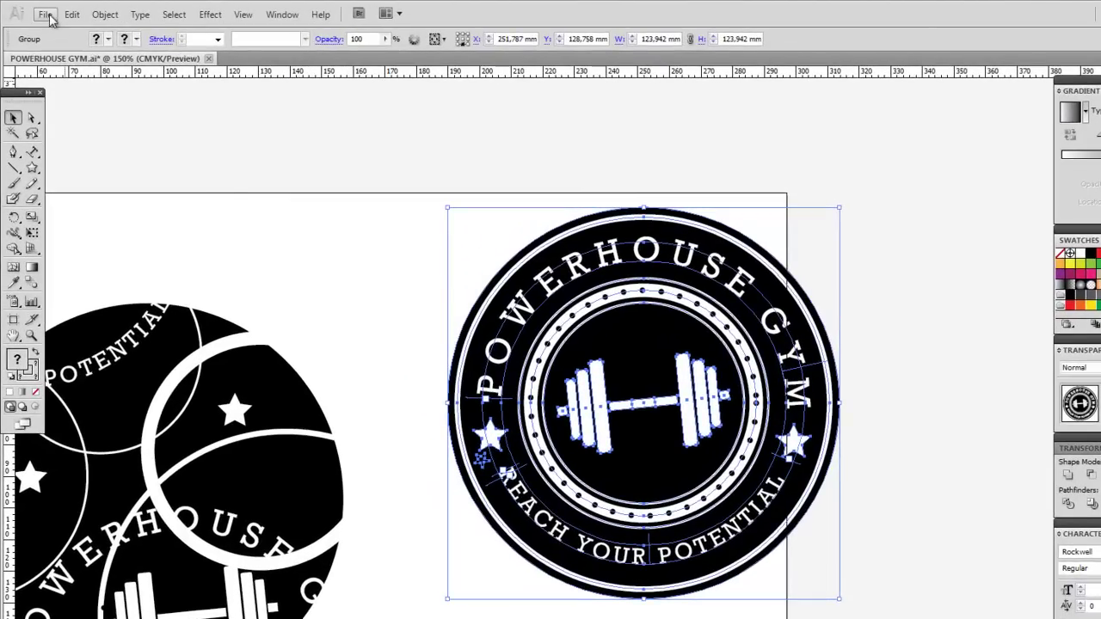
- Create a new A4 document
click(41, 12)
click(59, 28)
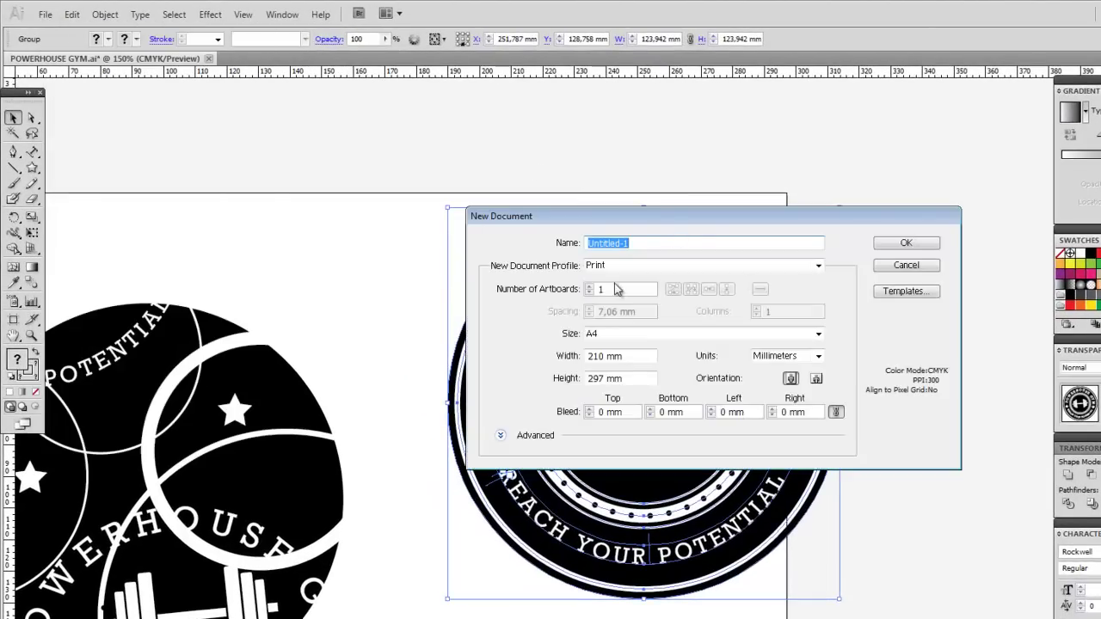
click(922, 245)
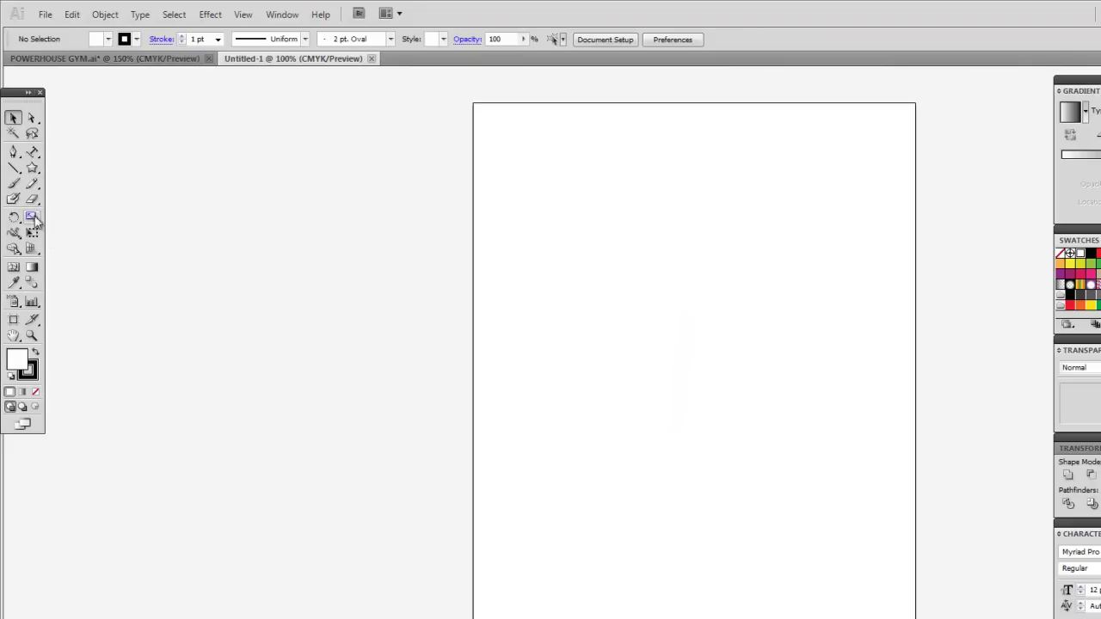
- Draw a large black-filled, stroke-free circle about 142.5 mm wide and move it up-left on the page
click(32, 169)
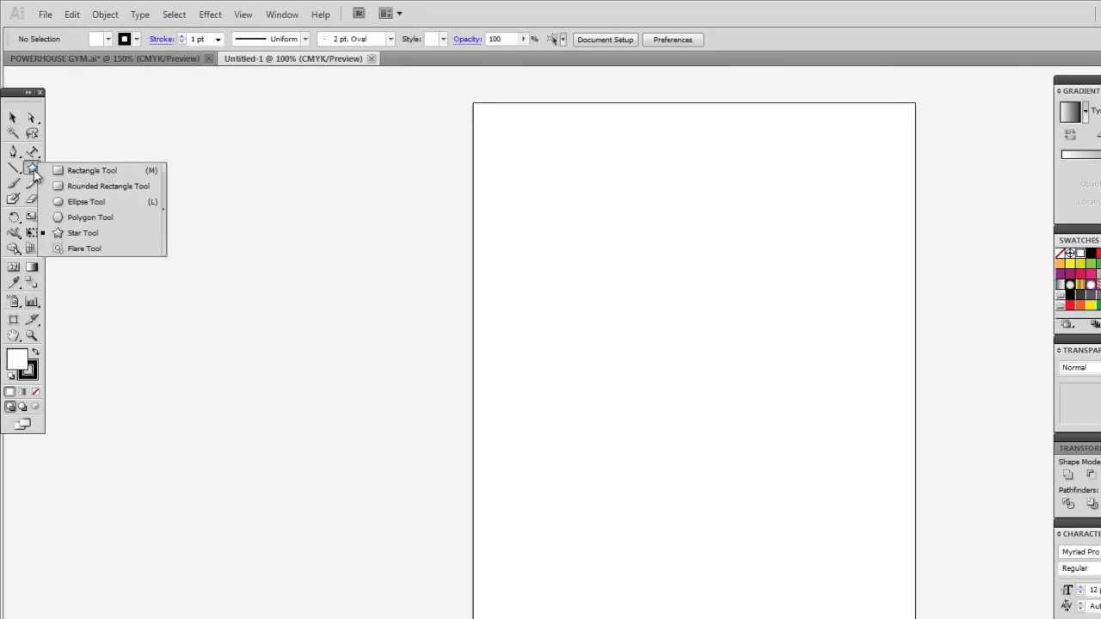
click(121, 210)
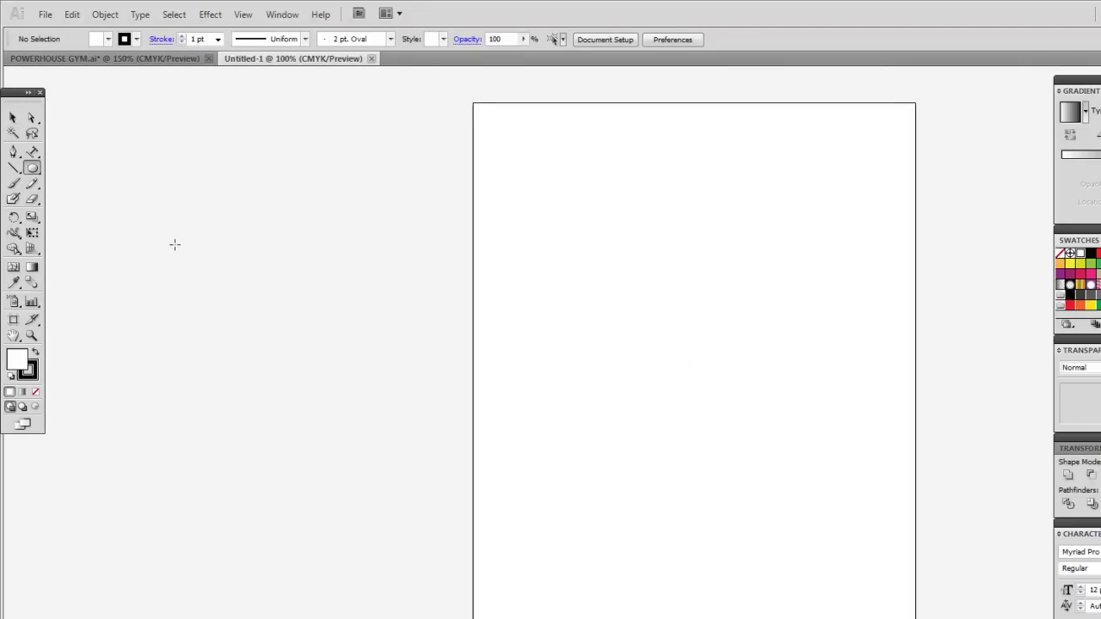
click(36, 354)
click(37, 393)
drag(586, 271, 884, 571)
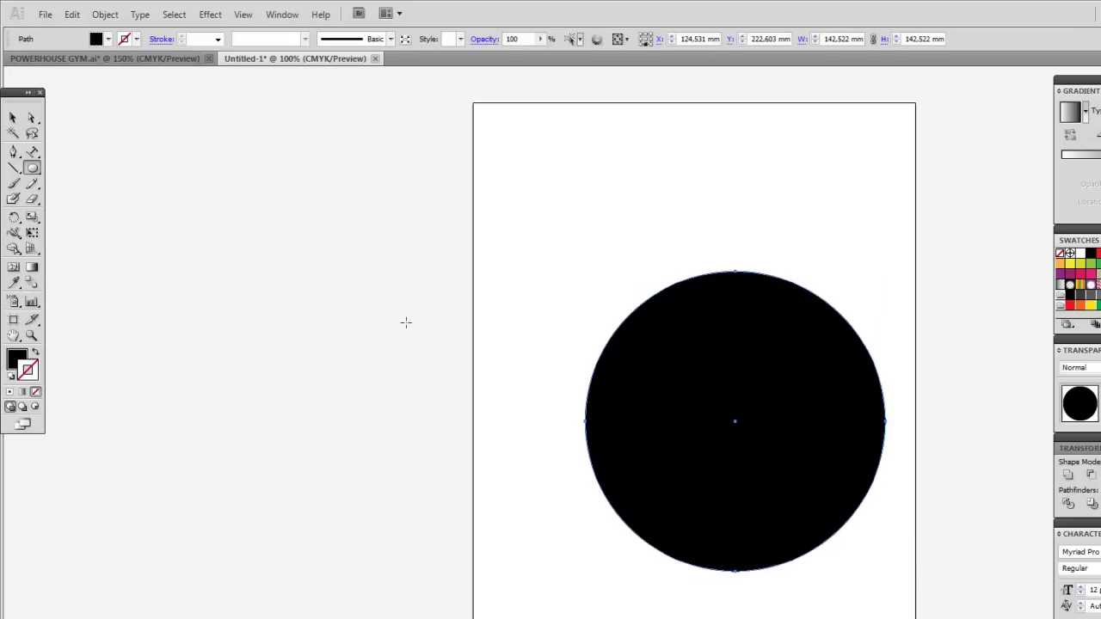
click(13, 117)
drag(734, 396, 666, 331)
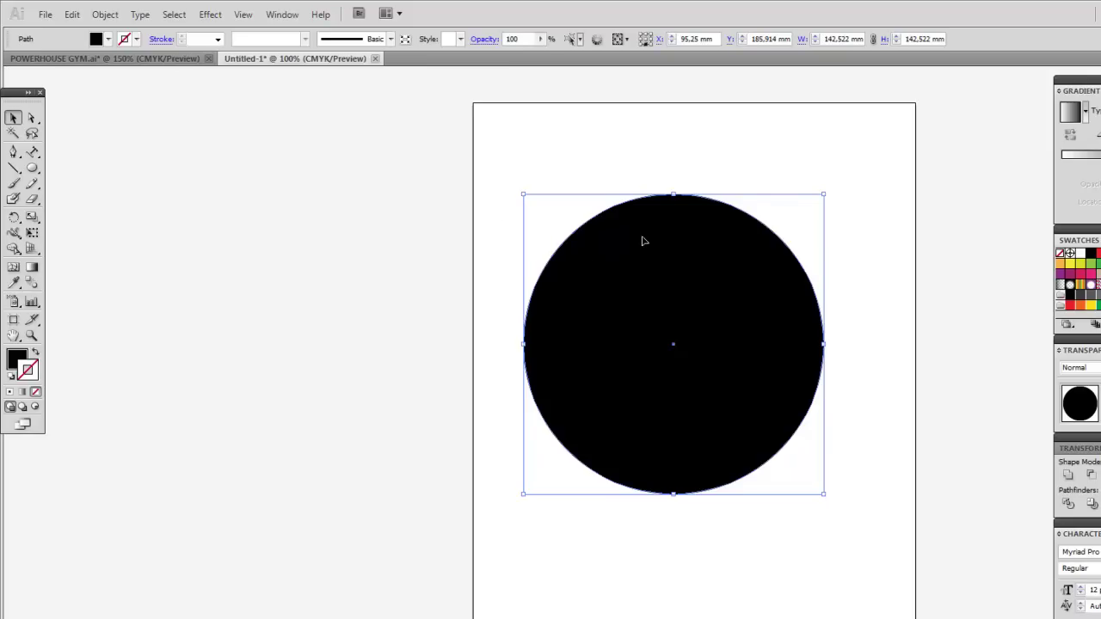
- Copy the black circle and Paste in Front so the duplicate sits exactly over the original
click(72, 15)
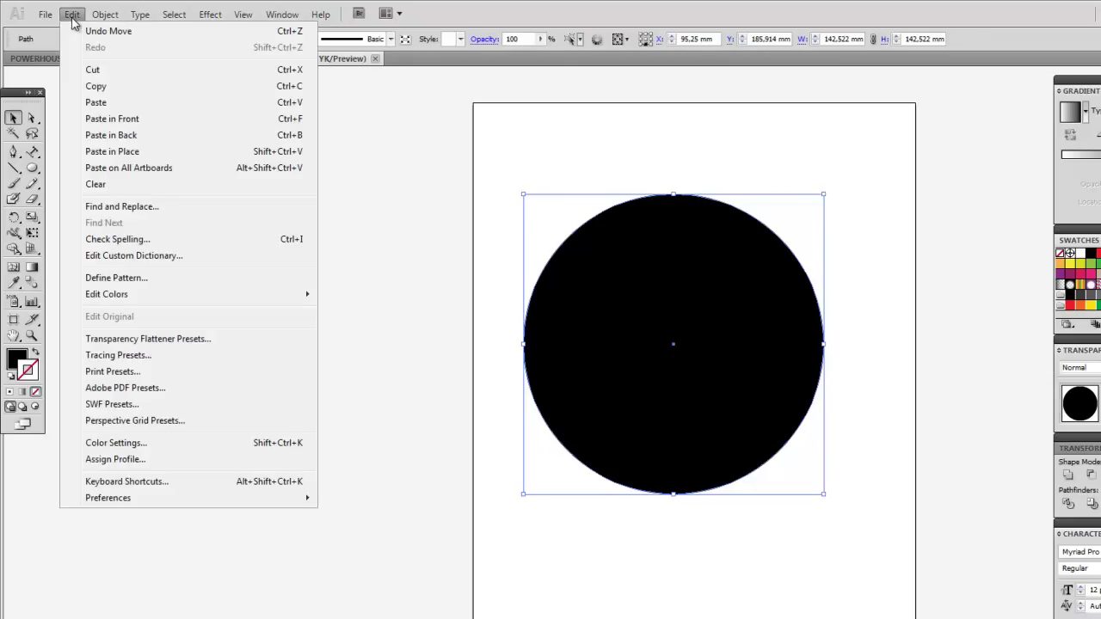
click(125, 87)
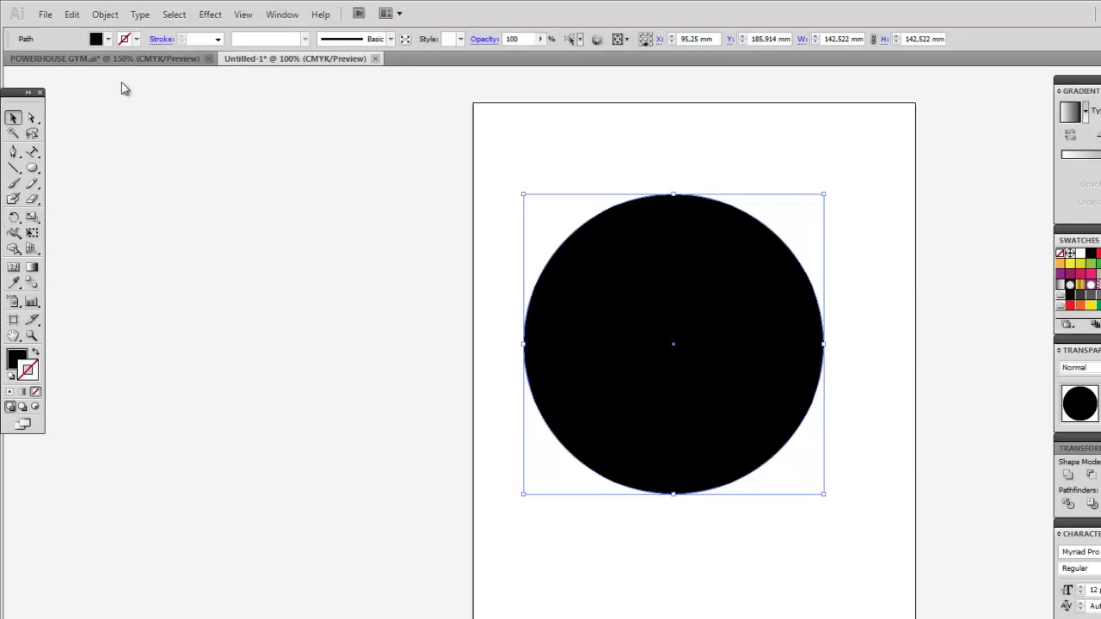
click(72, 15)
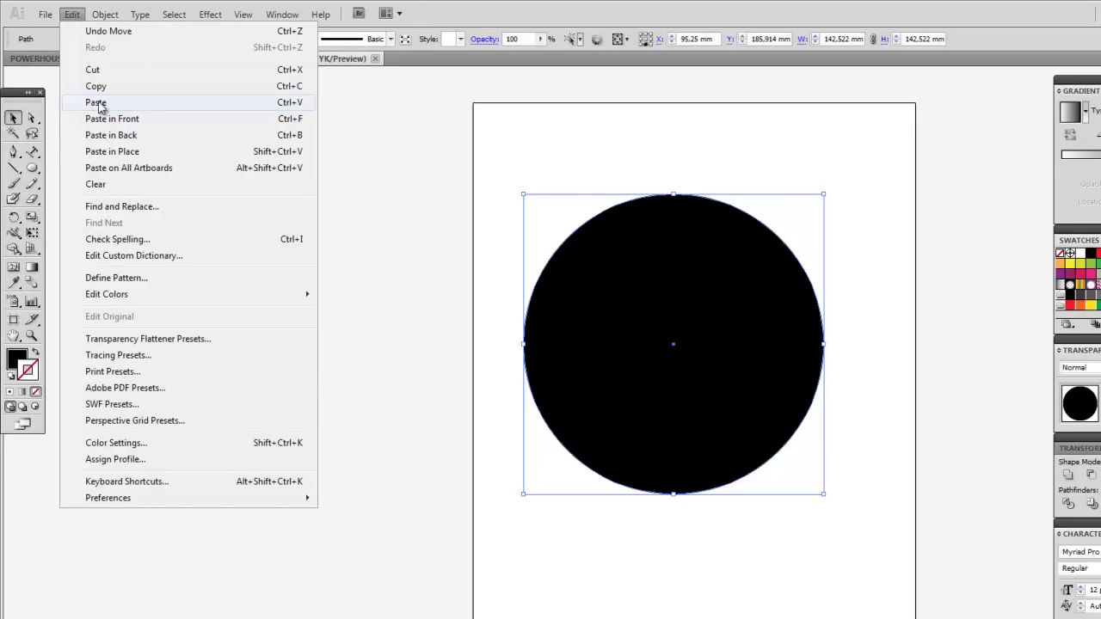
click(311, 120)
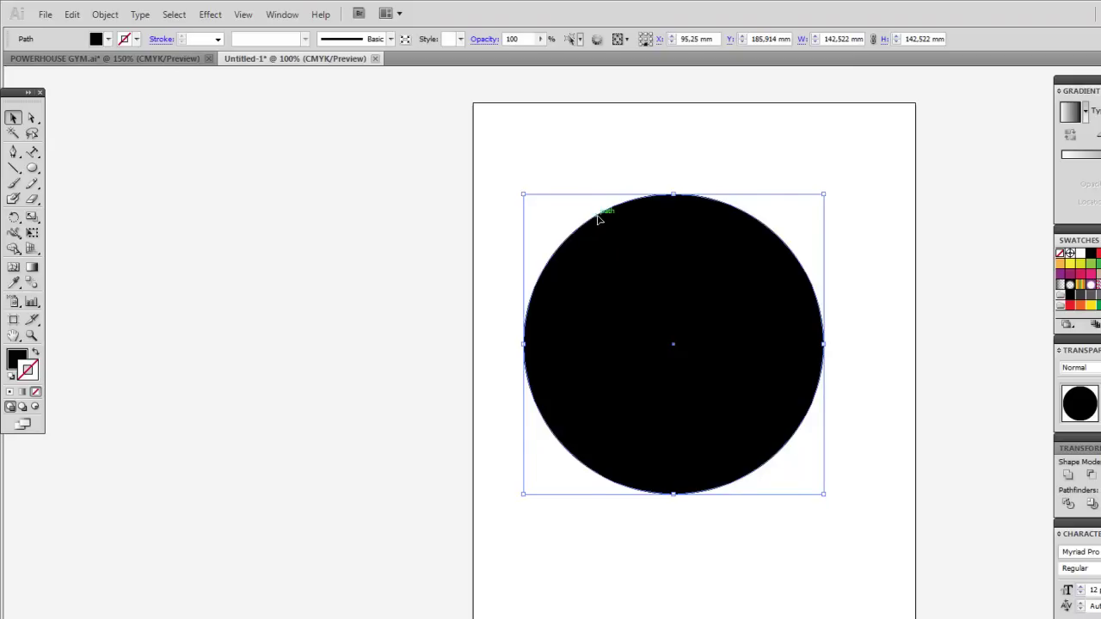
- Alt+Shift-scale the pasted circle down to 131.939 mm, centred inside the original disc
drag(522, 191, 527, 195)
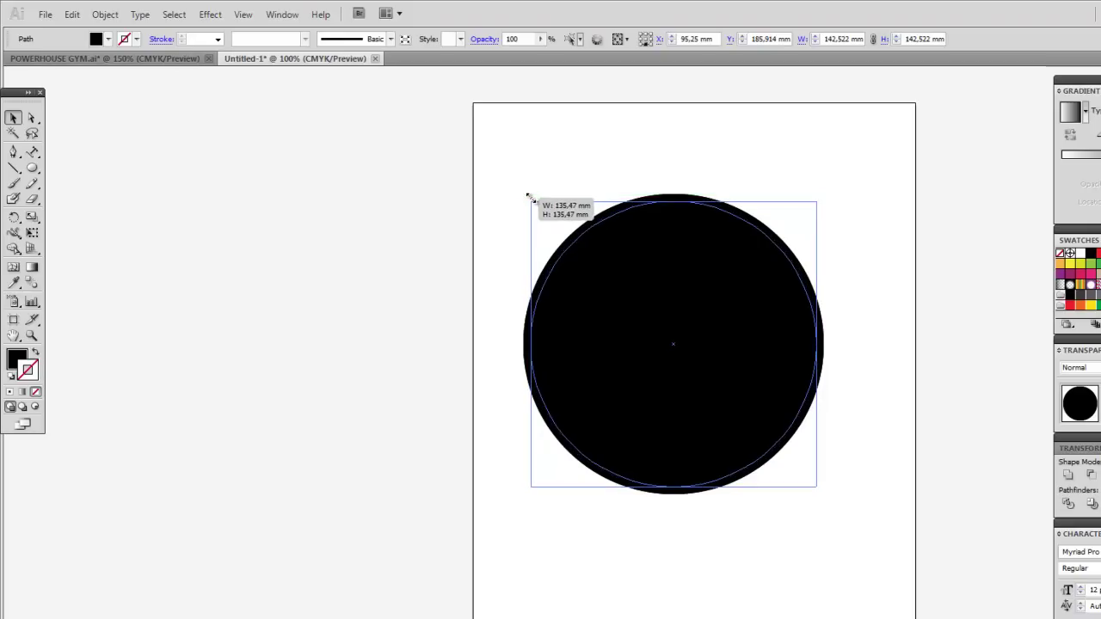
drag(530, 198, 533, 202)
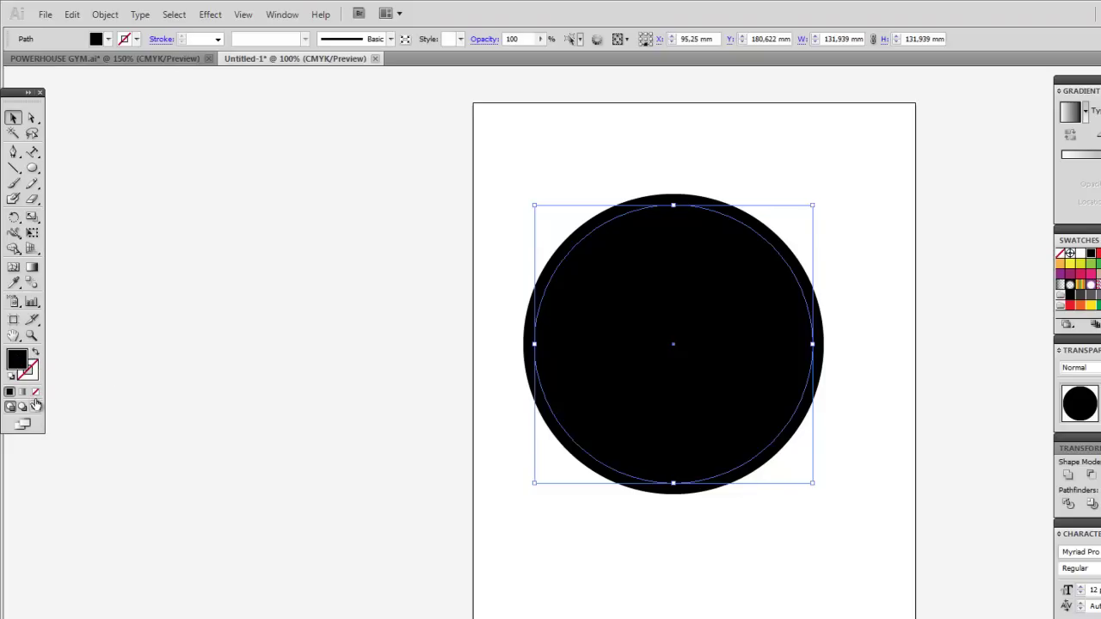
- Give the inner circle no fill and a 7 pt white stroke
click(36, 393)
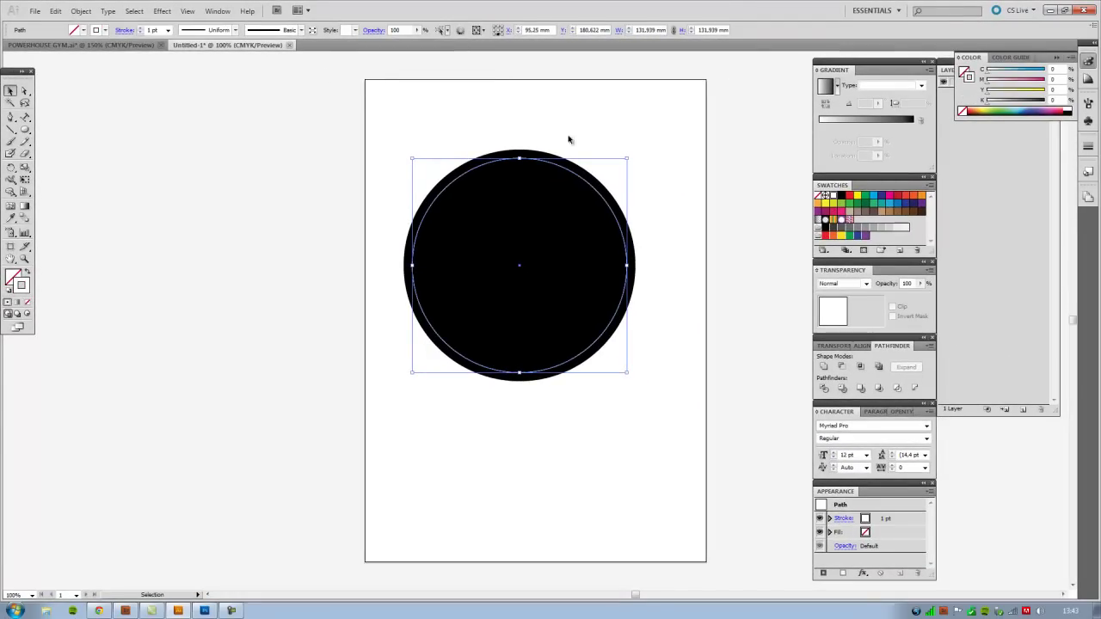
click(141, 28)
click(140, 28)
click(140, 28)
click(140, 29)
click(141, 28)
click(140, 28)
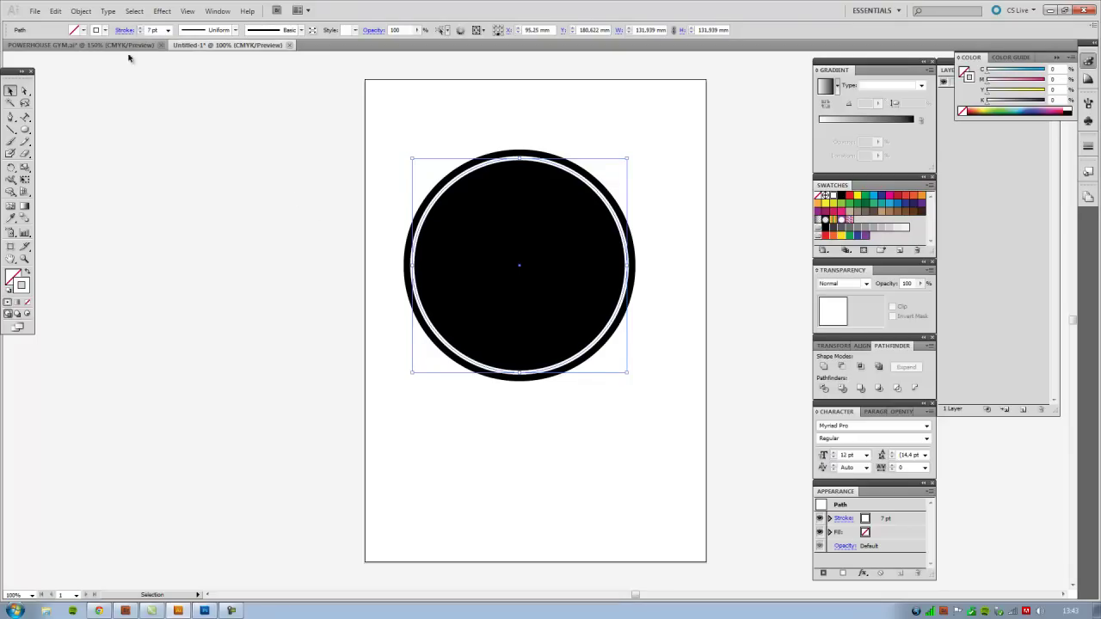
- Check the original POWERHOUSE GYM artwork for reference, then return to Untitled-1
click(107, 45)
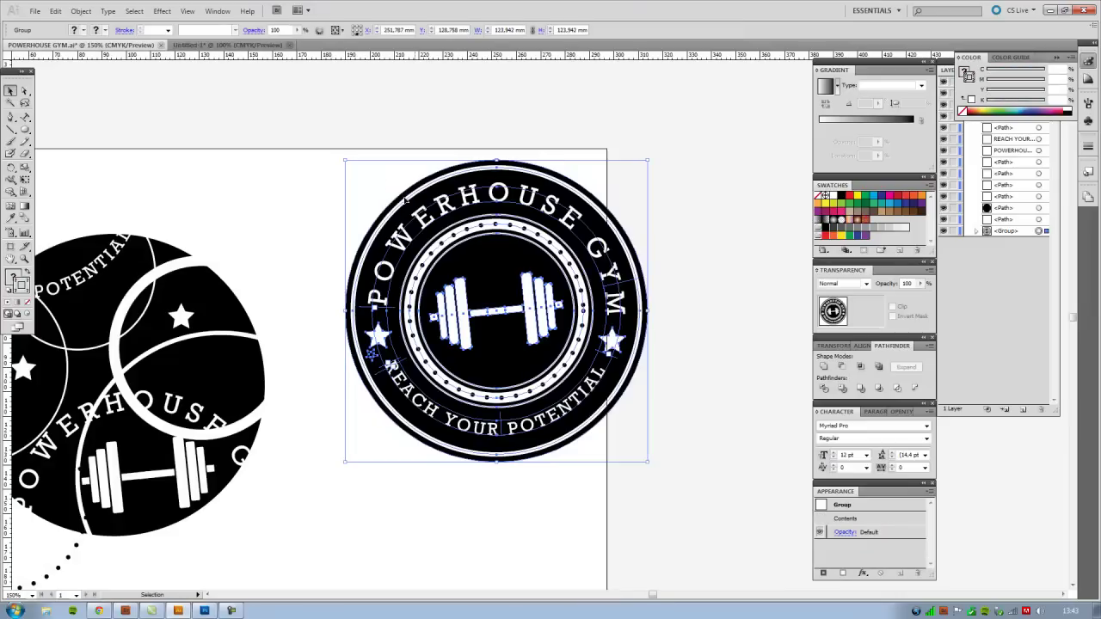
click(307, 258)
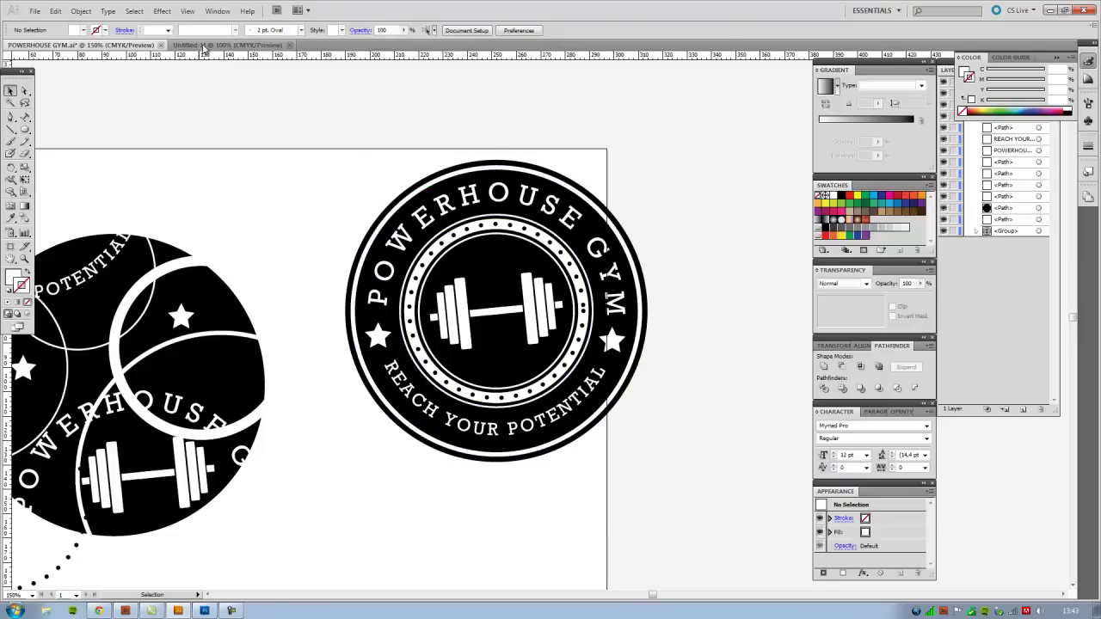
click(231, 45)
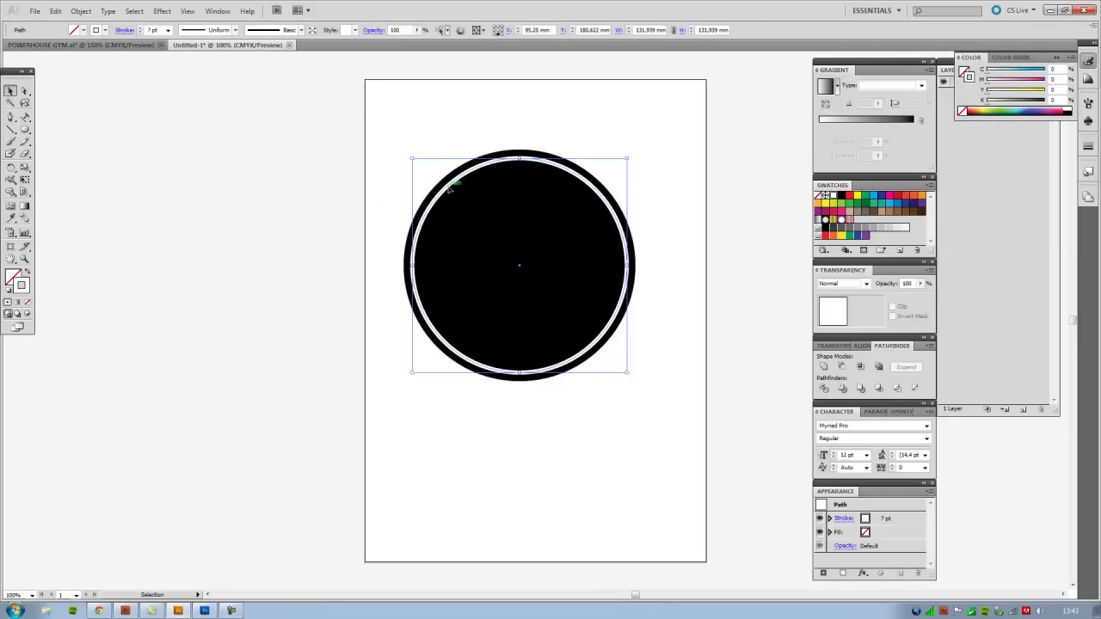
key(a)
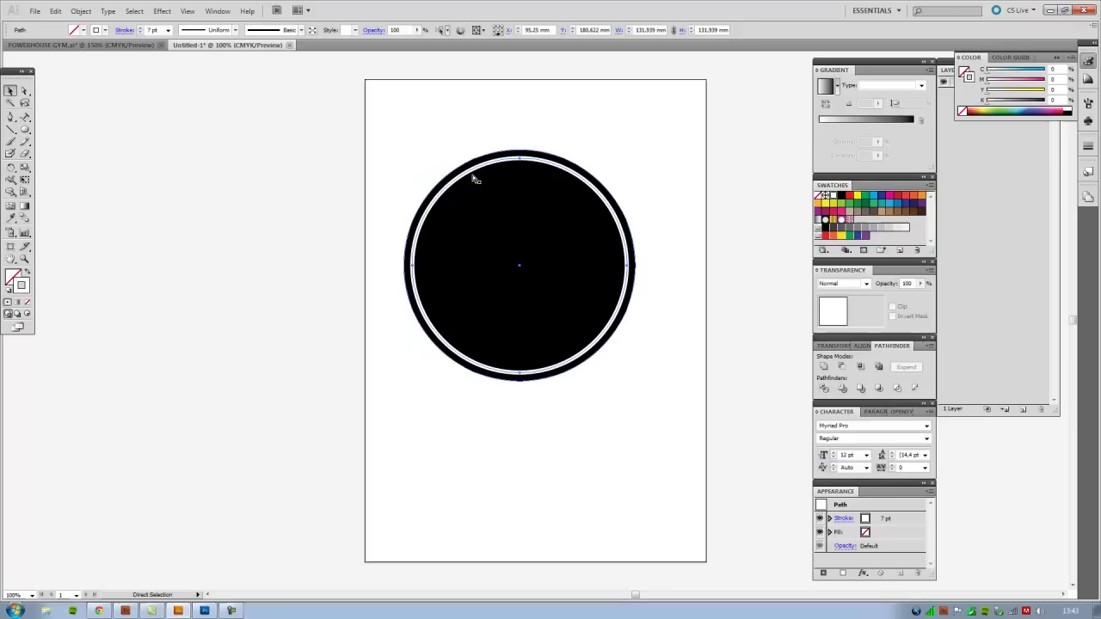
key(v)
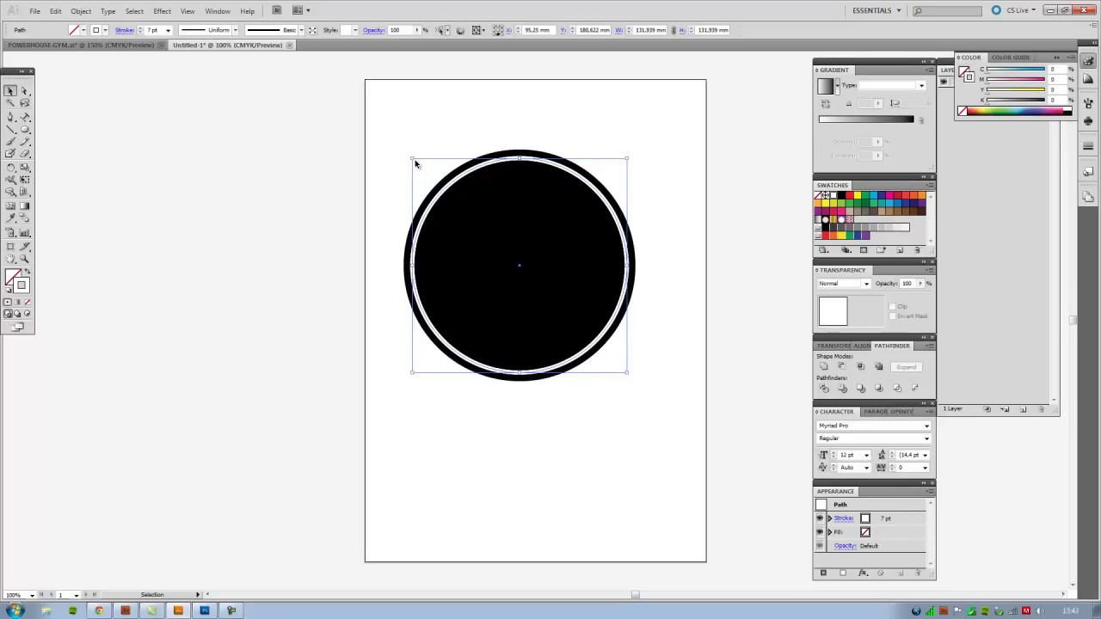
- Scale a ring copy down to about 100.4 mm and thin its stroke to 2 pt
drag(412, 160, 438, 182)
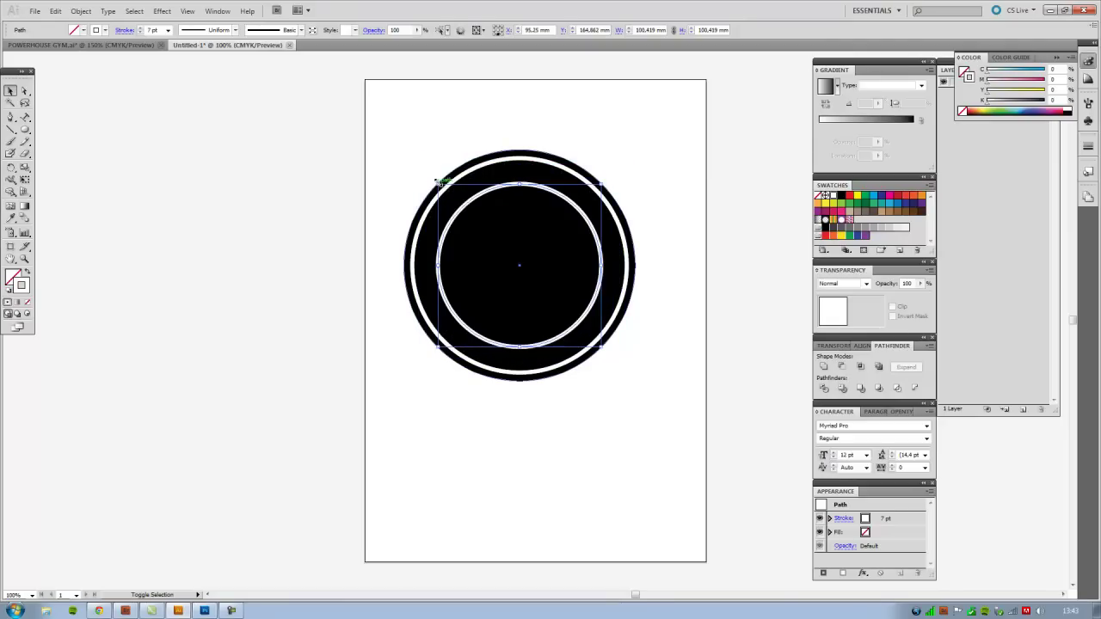
click(139, 32)
click(139, 32)
click(139, 32)
click(139, 32)
click(139, 33)
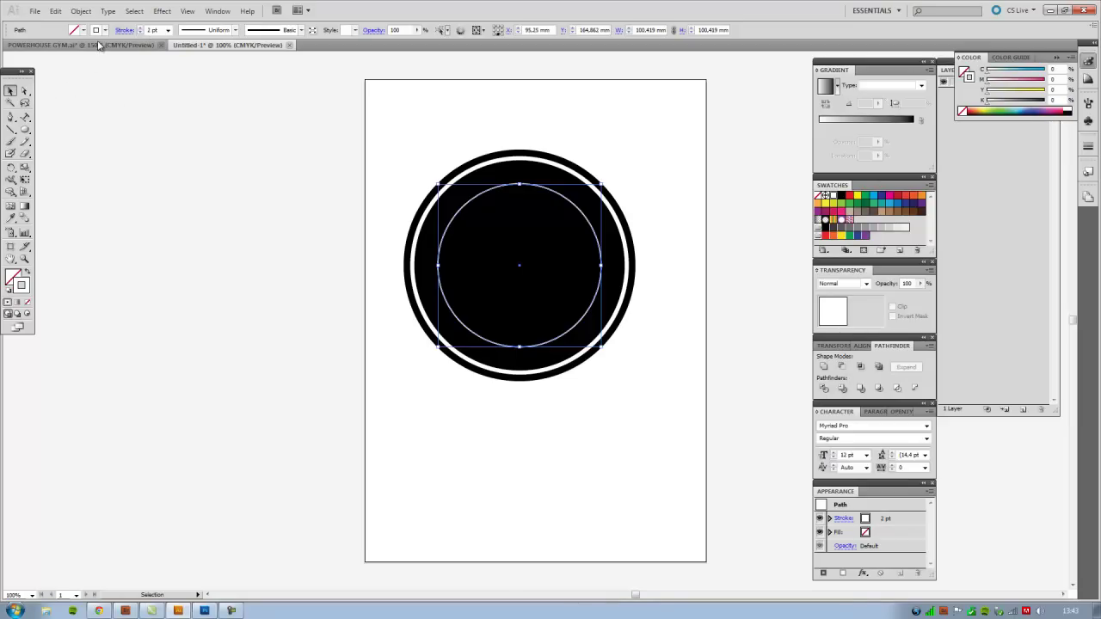
key(alt+Tab)
key(alt+Tab)
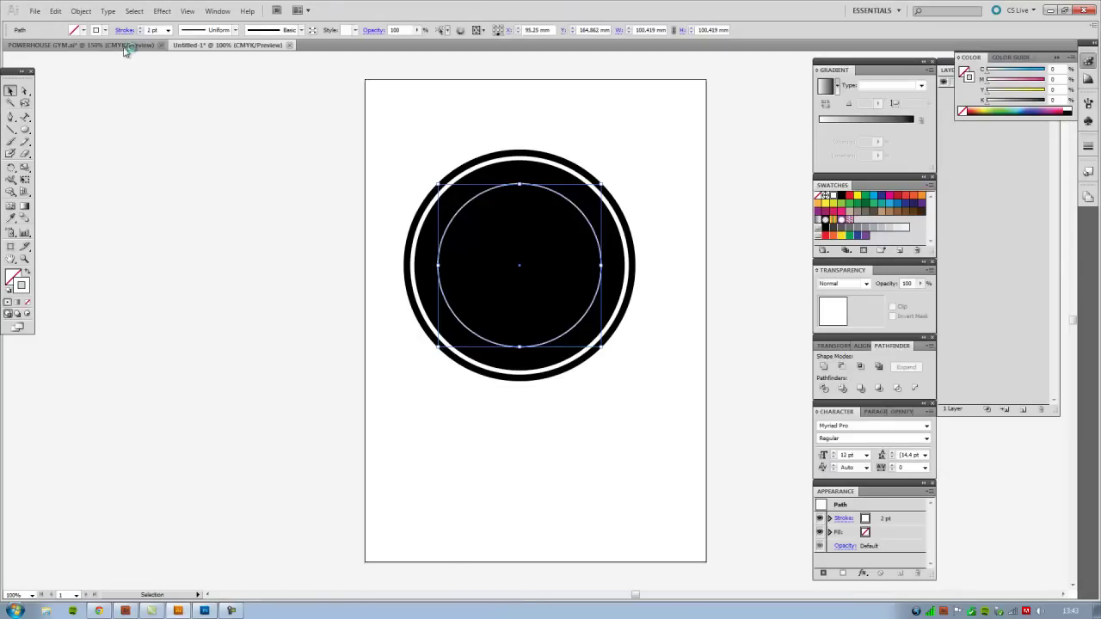
- Bring the POWERHOUSE GYM.ai artwork back up for reference
click(129, 45)
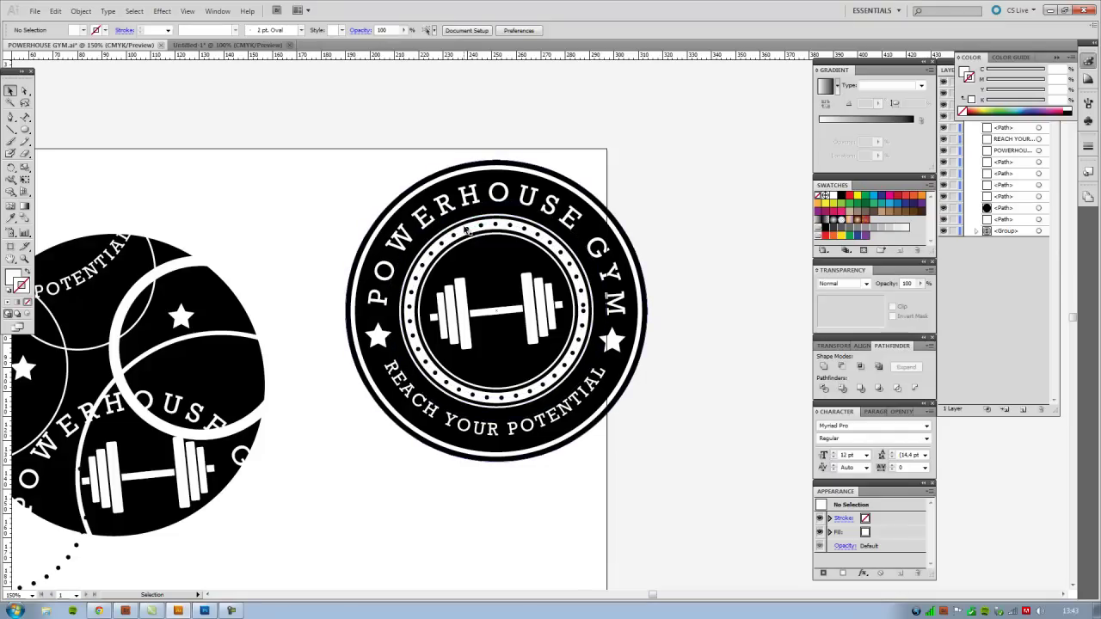
- Back in Untitled-1, scale a ring copy down to 88.908 mm inside the 100 mm ring, then zoom to 200%
key(Tab)
key(alt+Tab)
key(alt+Tab)
click(220, 27)
key(Tab)
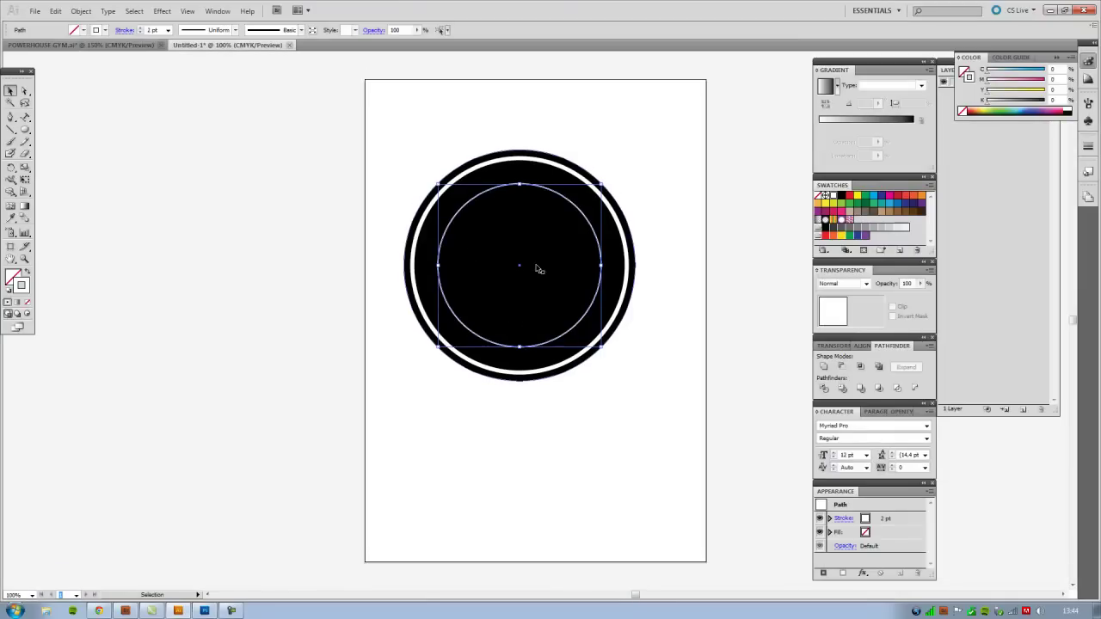
key(a)
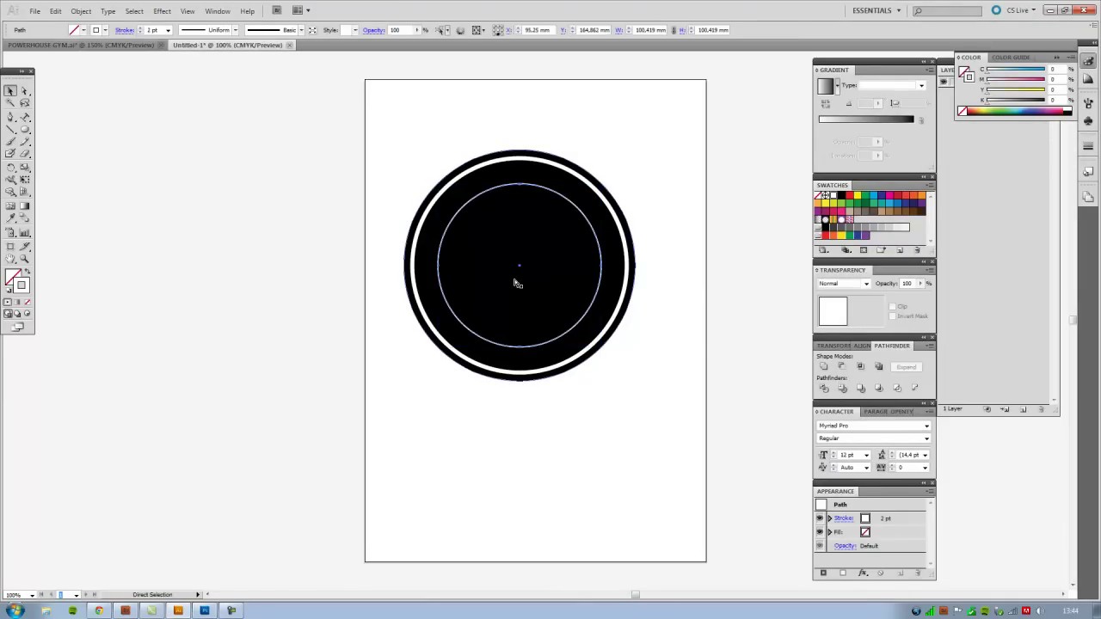
key(v)
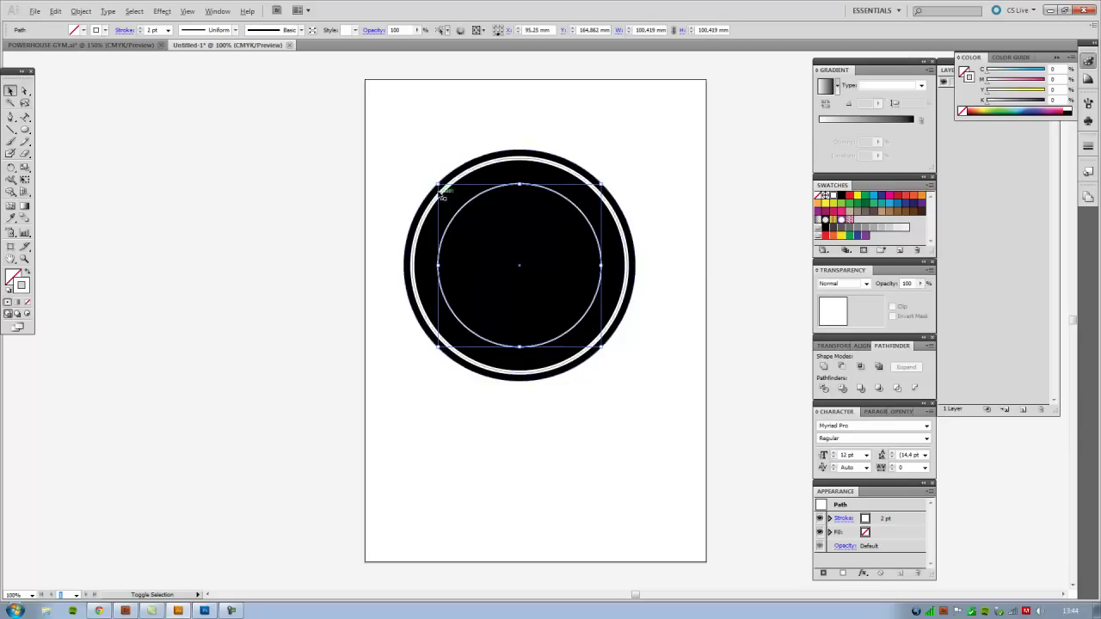
drag(439, 183, 423, 324)
key(ctrl+plus)
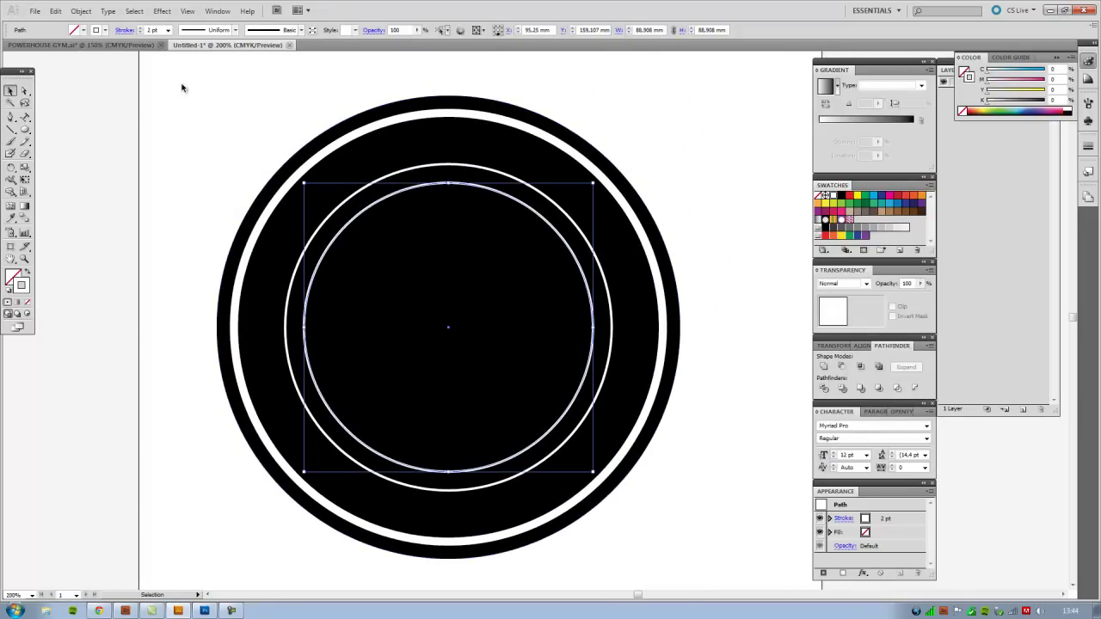
click(141, 28)
click(141, 28)
click(141, 28)
click(141, 28)
click(141, 28)
click(141, 27)
click(141, 28)
click(141, 28)
click(141, 27)
click(141, 28)
click(141, 28)
click(142, 28)
click(141, 33)
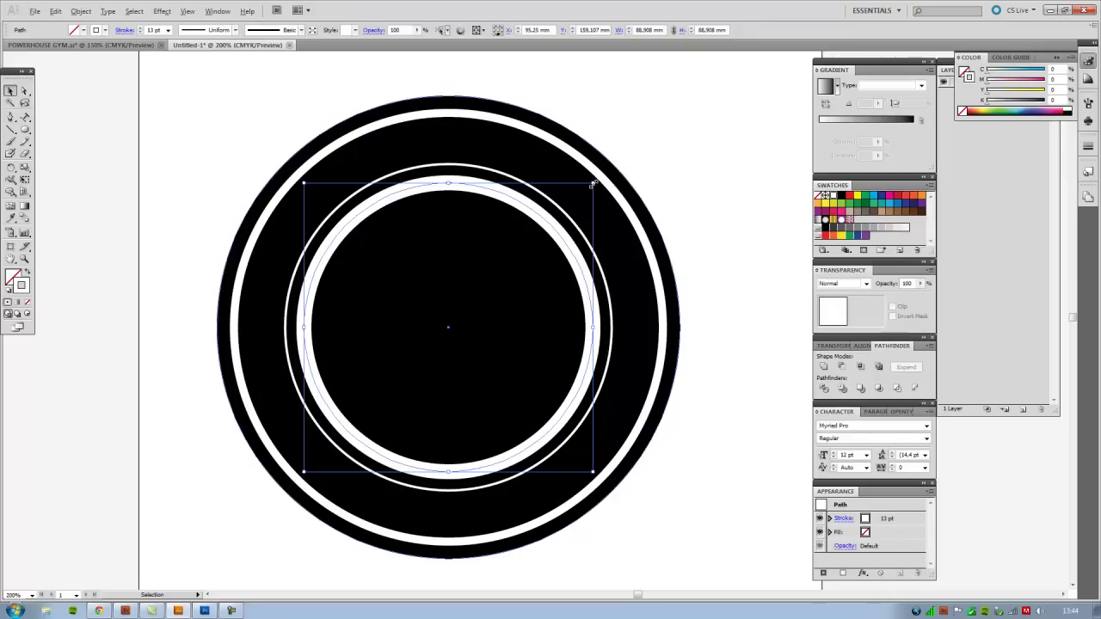
mouse_move(592, 184)
mouse_down()
mouse_move(612, 186)
mouse_move(598, 179)
mouse_up()
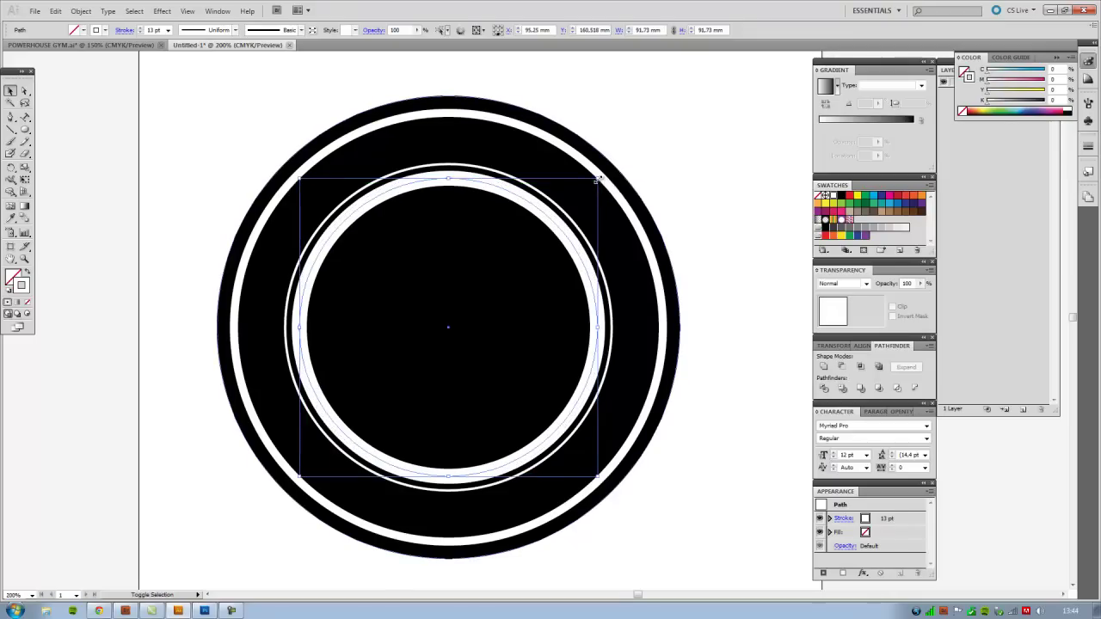
click(430, 166)
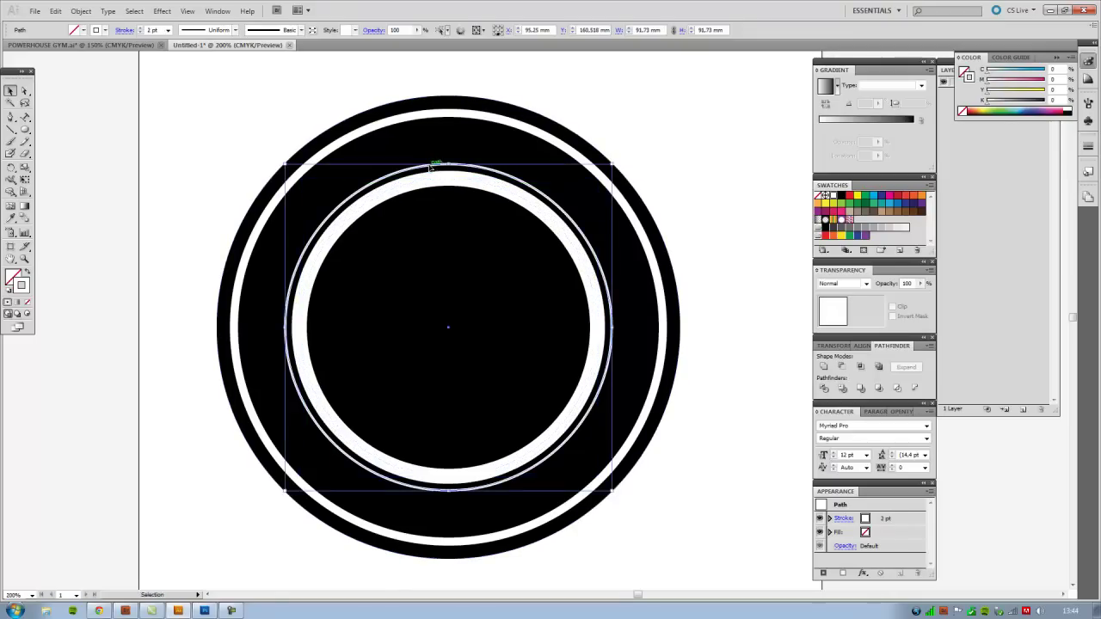
key(a)
key(v)
drag(286, 163, 314, 193)
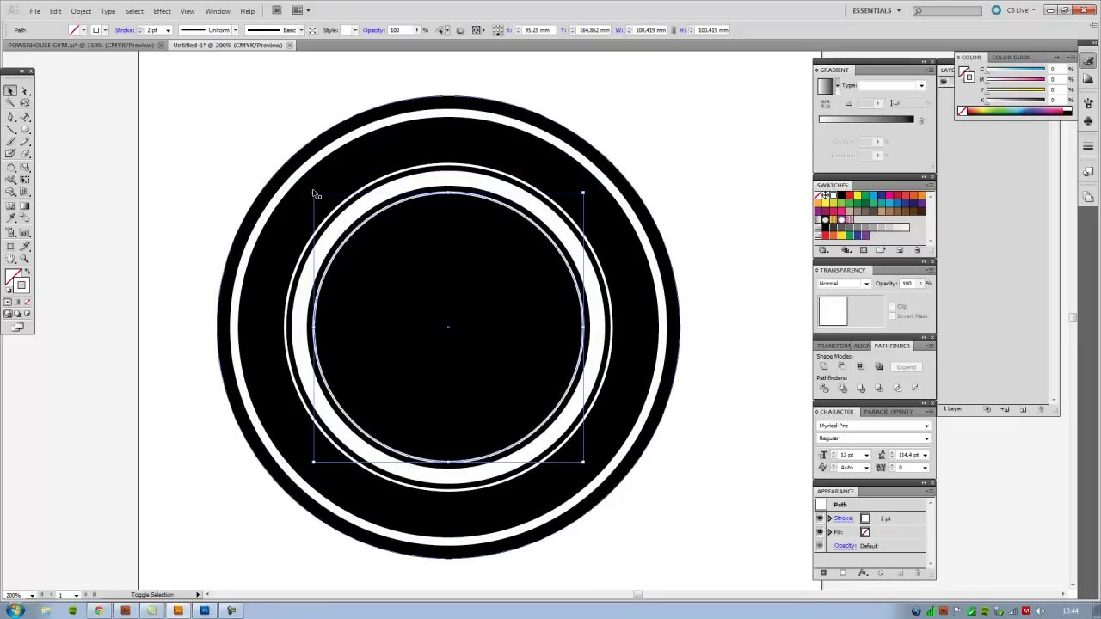
click(670, 146)
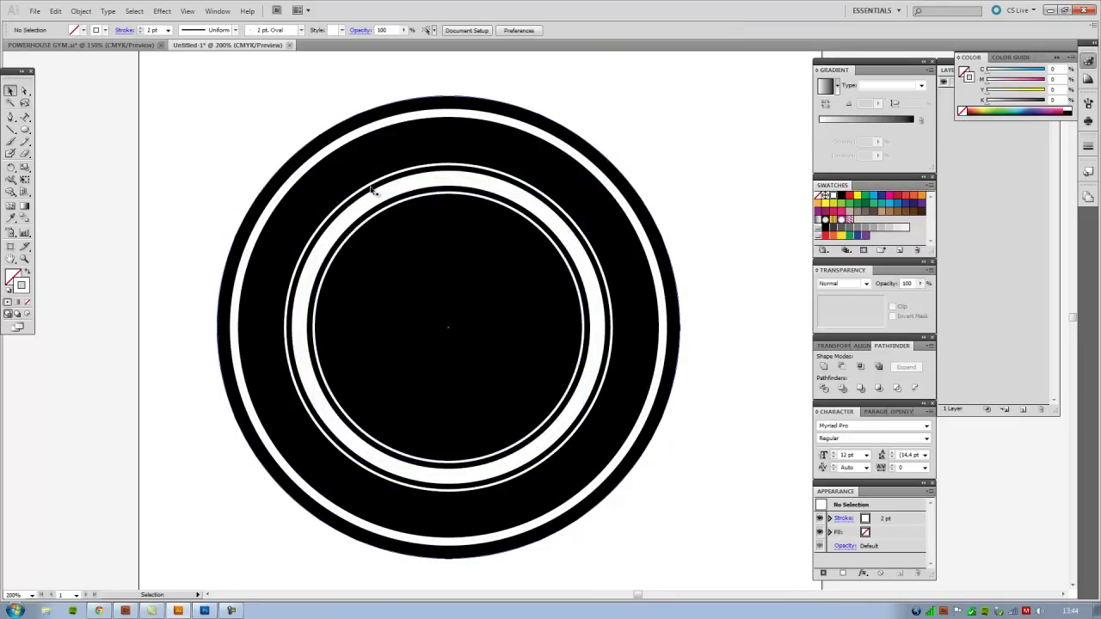
click(117, 47)
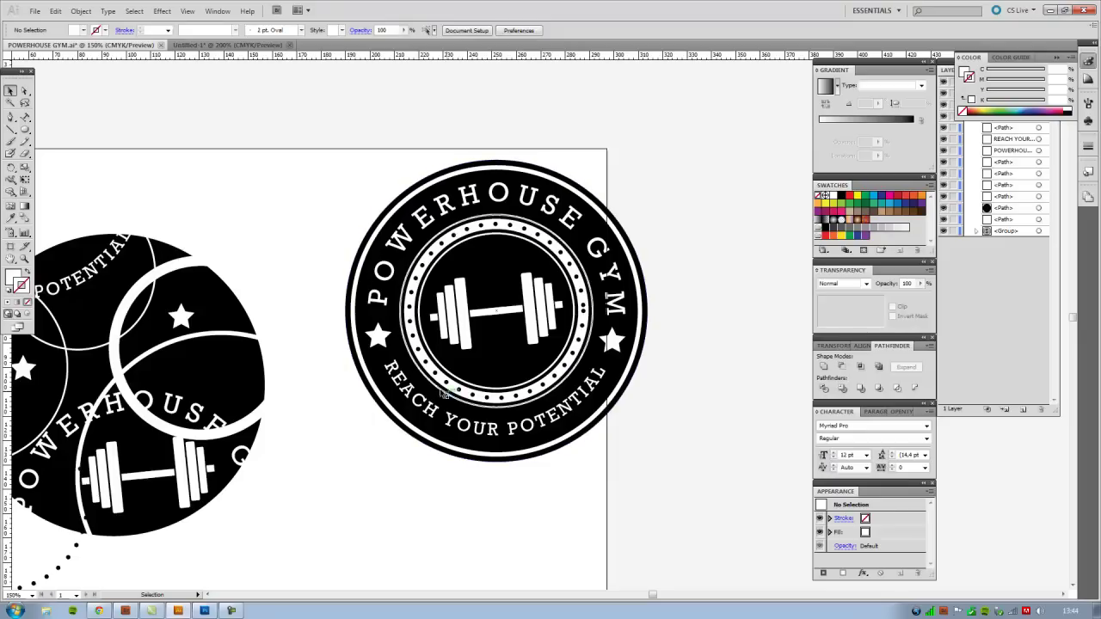
key(alt+Tab)
key(Escape)
- Duplicate the inner white circle in place and enlarge the copy to 91.37 mm
click(205, 45)
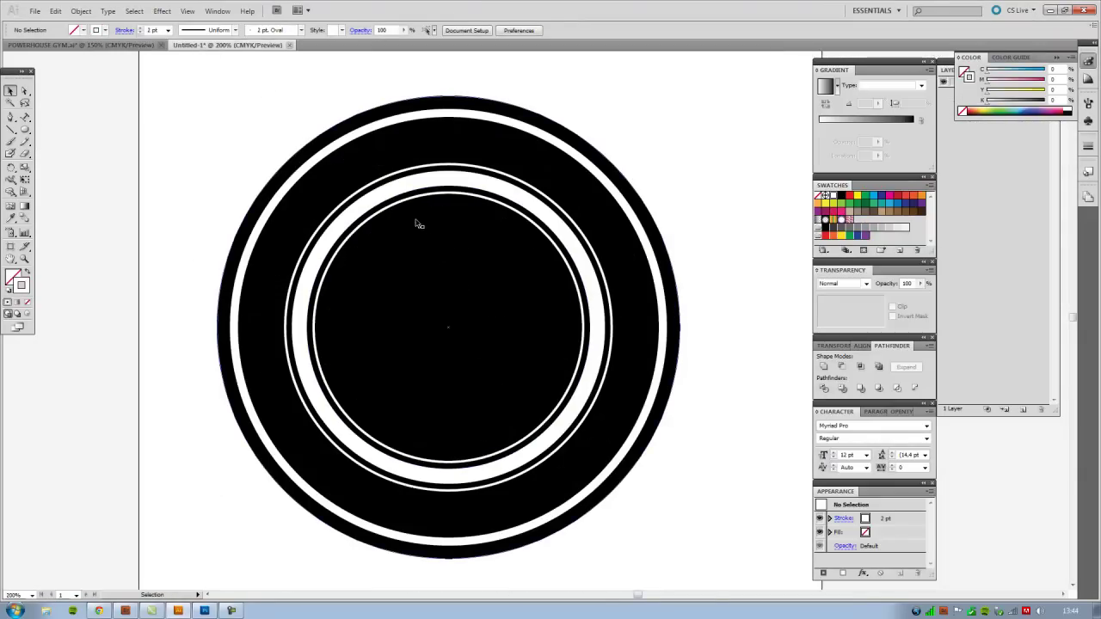
click(344, 248)
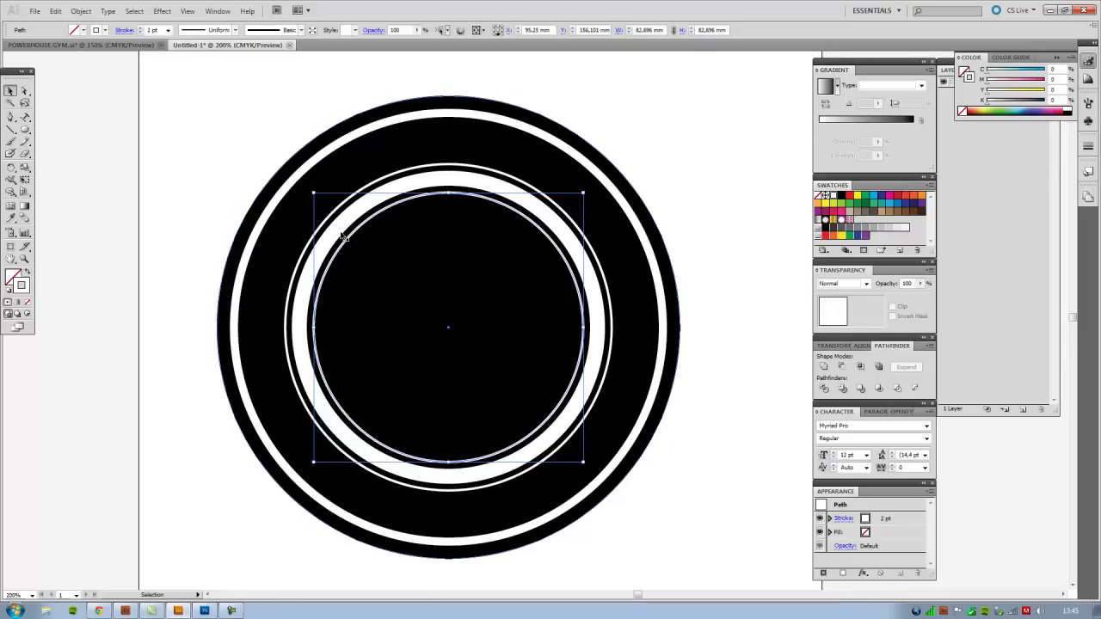
key(a)
key(ctrl+c)
key(ctrl+v)
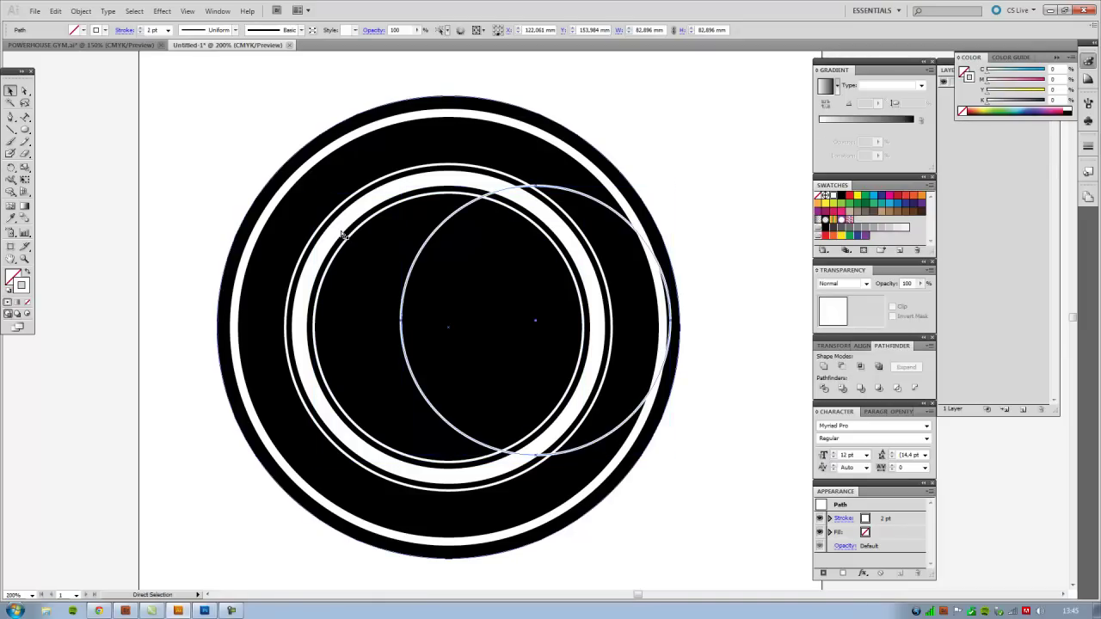
key(ctrl+z)
key(v)
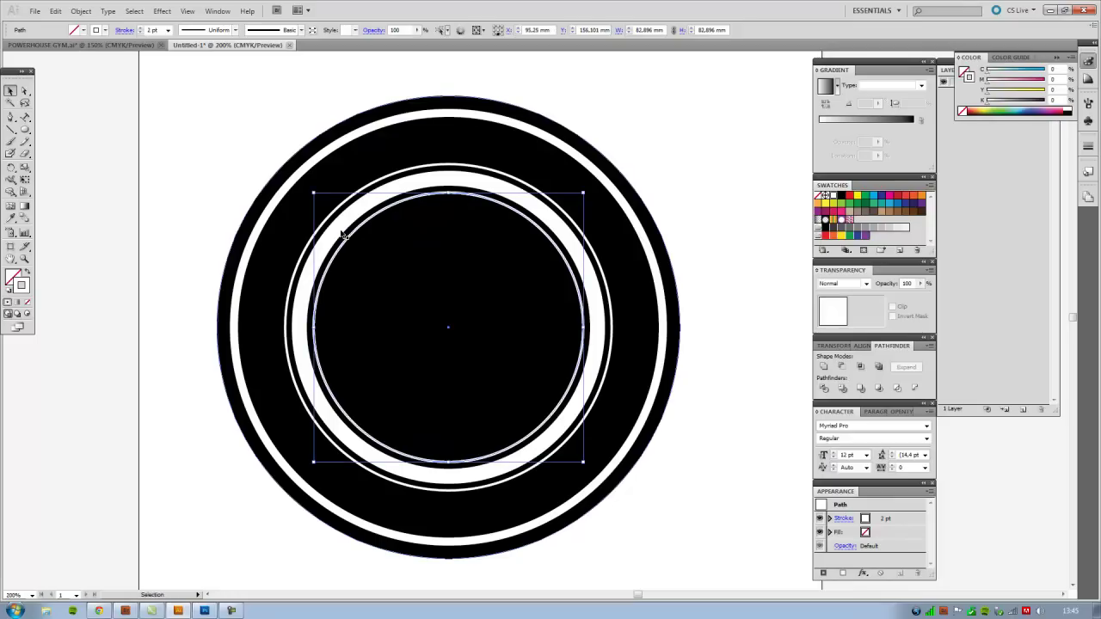
drag(313, 191, 298, 179)
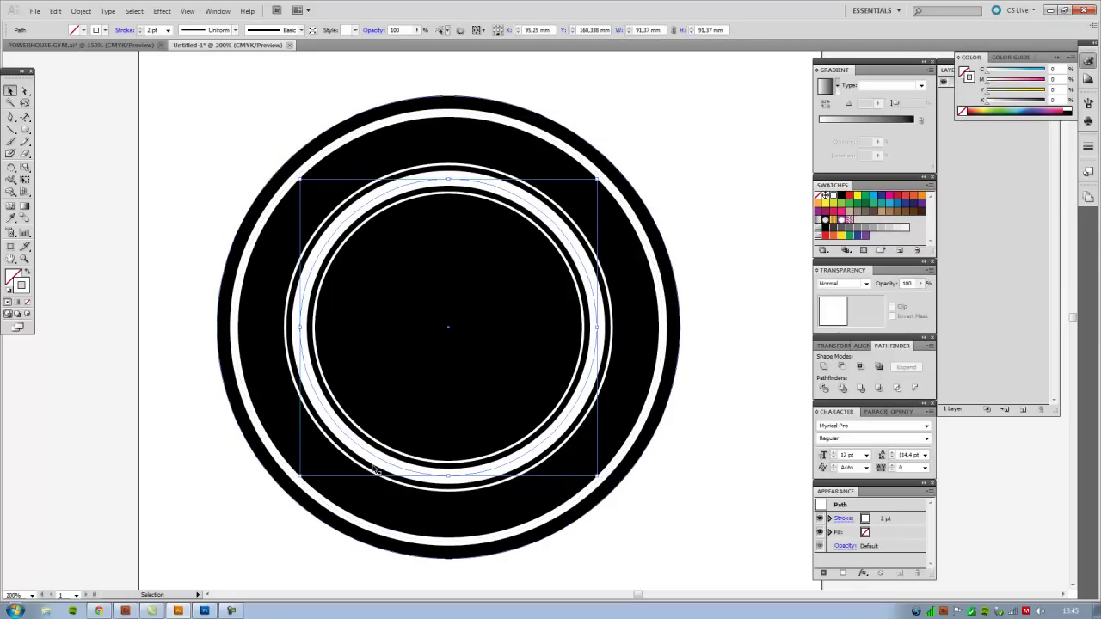
- Give the enlarged circle a black 1 pt stroke in place of its old one
click(27, 306)
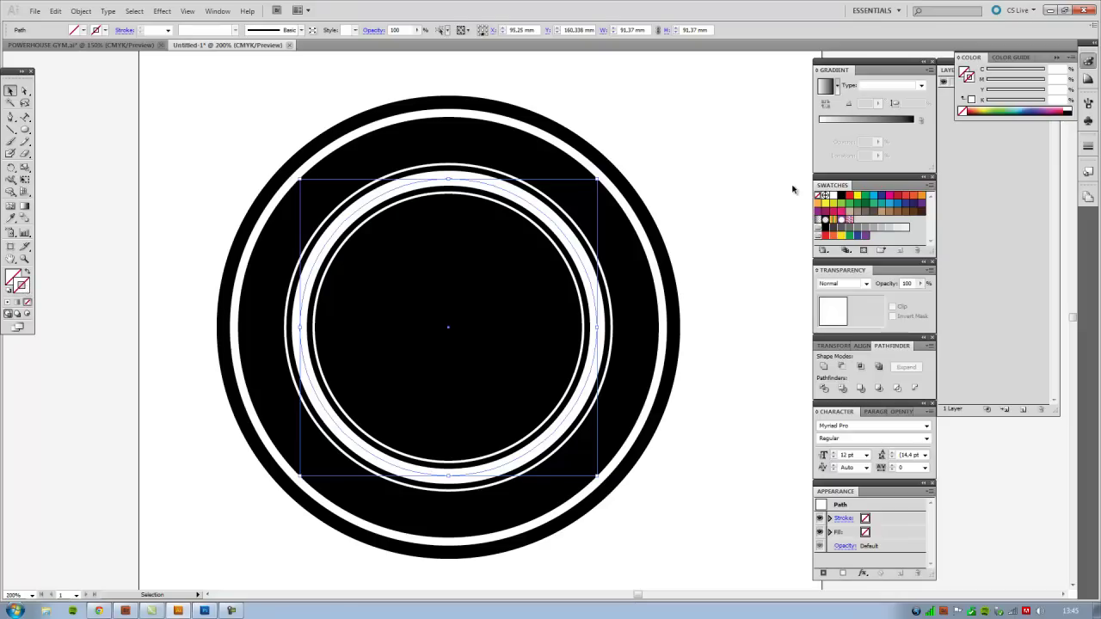
click(841, 198)
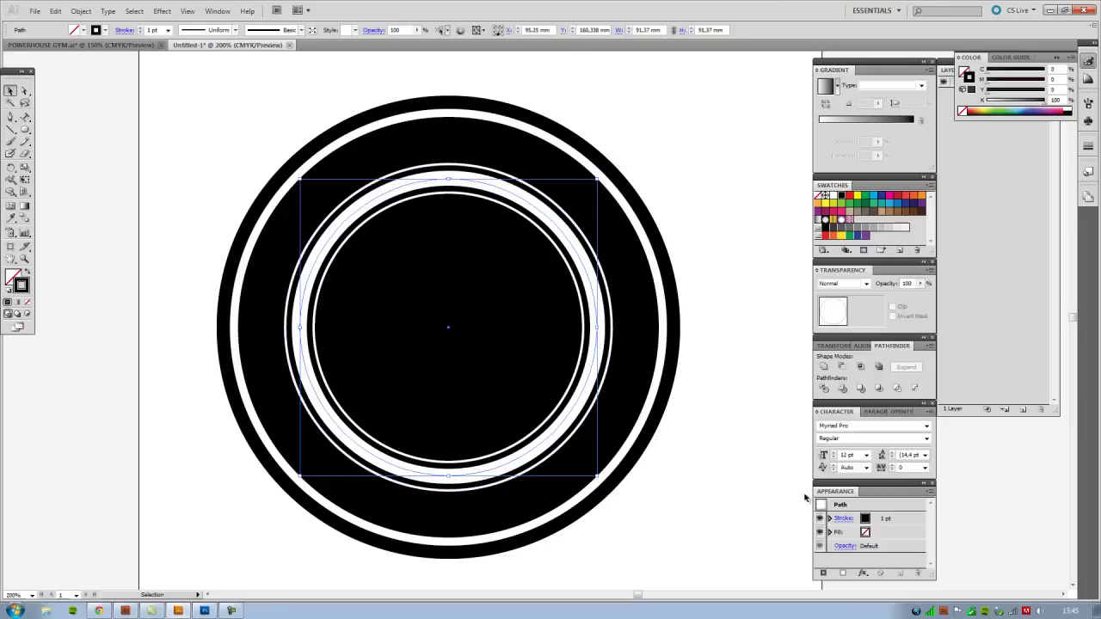
key(shift+F6)
key(shift+F6)
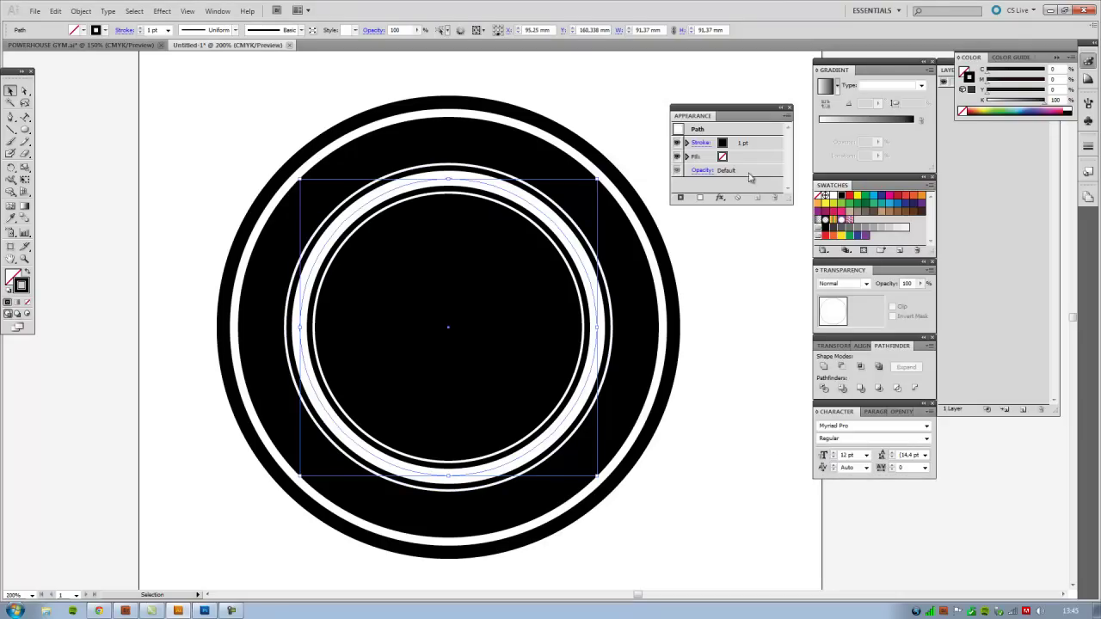
- Give the circle's stroke round caps and raise its weight to 10 pt
mouse_move(793, 198)
mouse_down()
mouse_move(800, 246)
mouse_move(804, 216)
mouse_up()
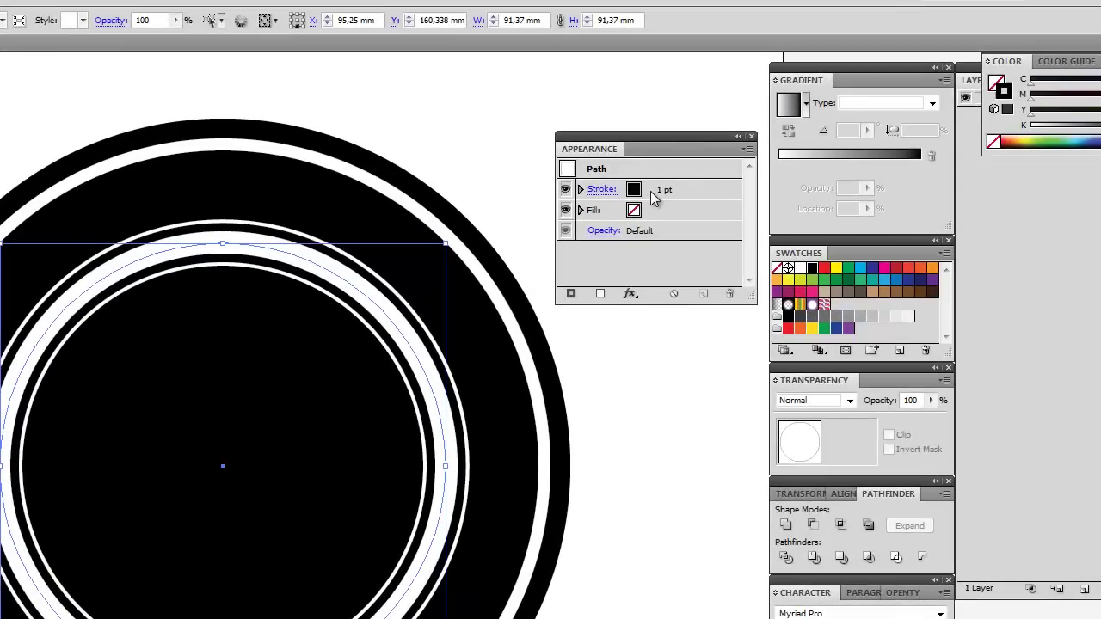
click(603, 191)
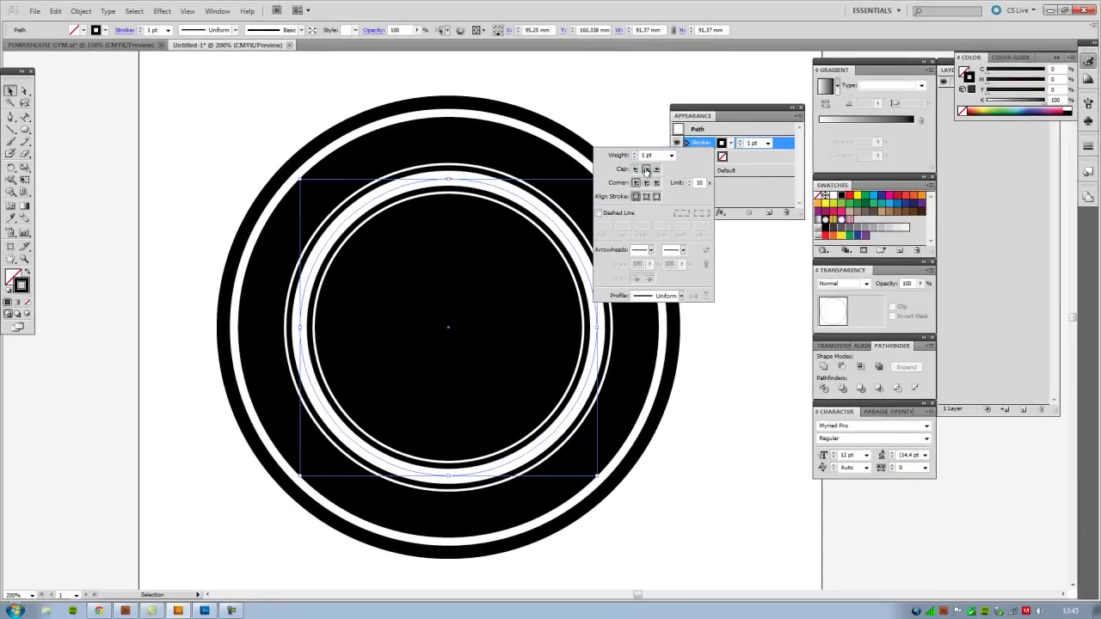
click(551, 195)
click(646, 170)
click(635, 153)
click(636, 153)
click(636, 153)
click(635, 153)
click(635, 153)
click(635, 153)
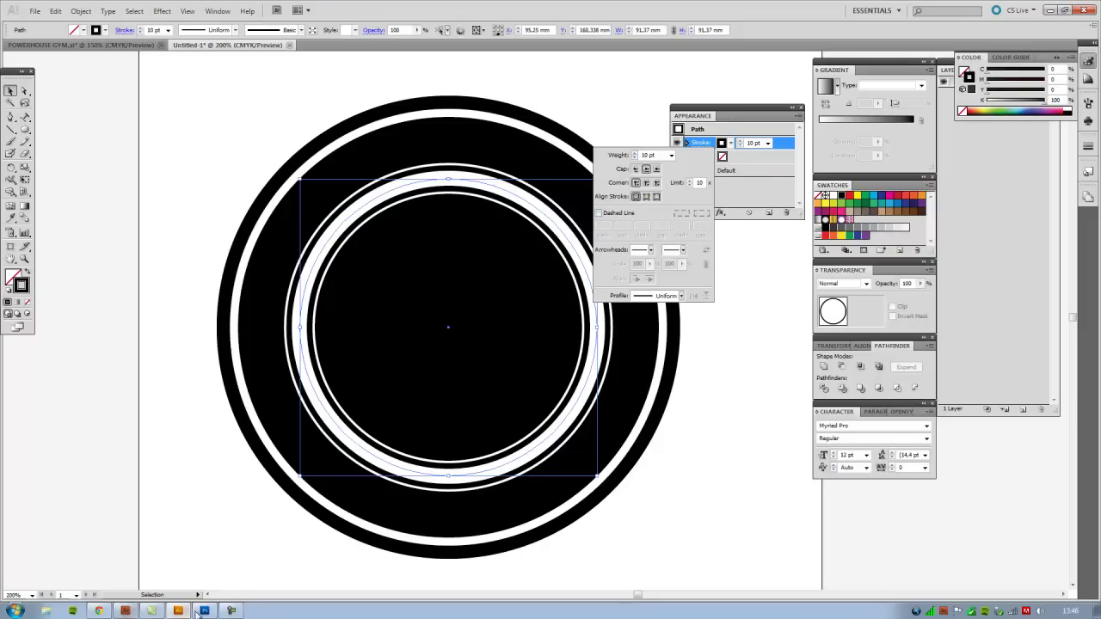
click(235, 611)
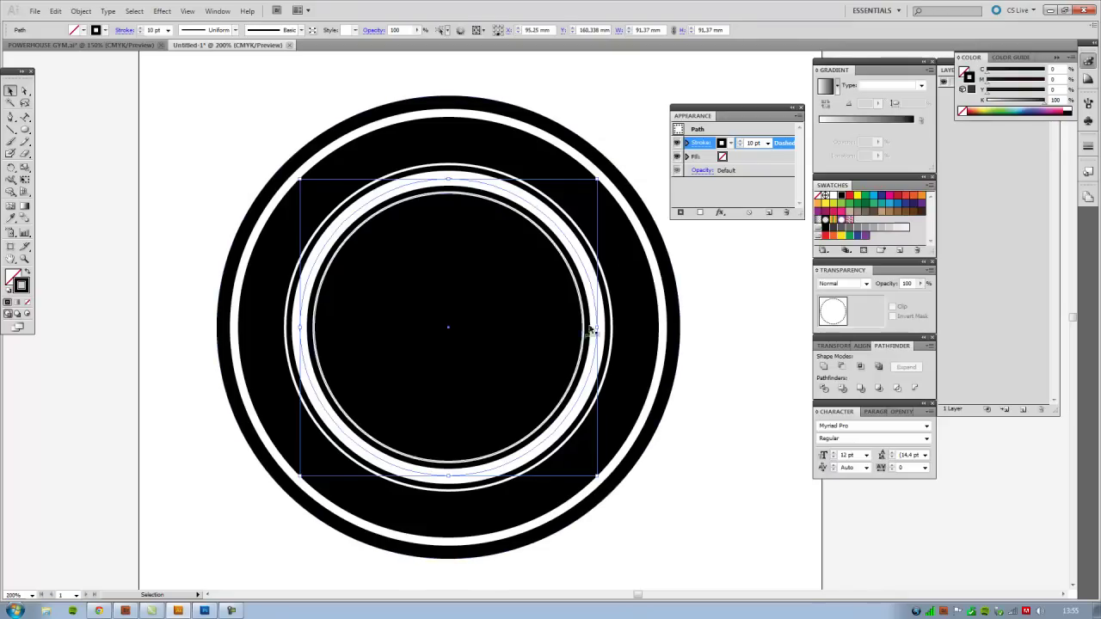
- Turn the stroke into round dashed dots with a 0 pt dash and 17 pt gap
click(131, 47)
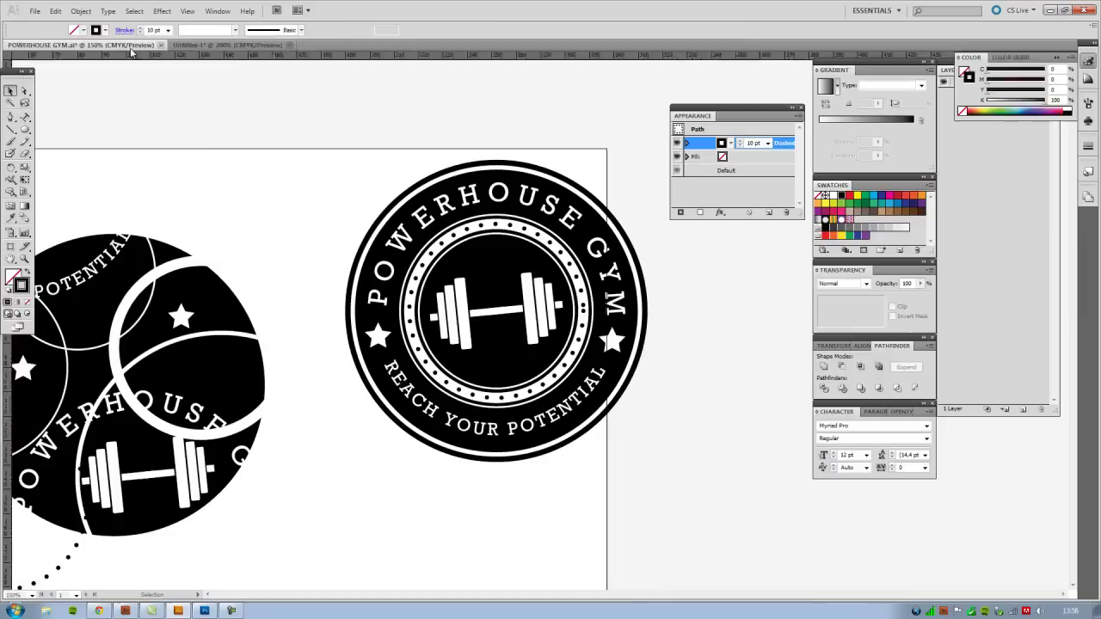
click(219, 46)
mouse_move(698, 121)
mouse_down()
mouse_move(692, 79)
mouse_move(684, 92)
mouse_up()
click(686, 114)
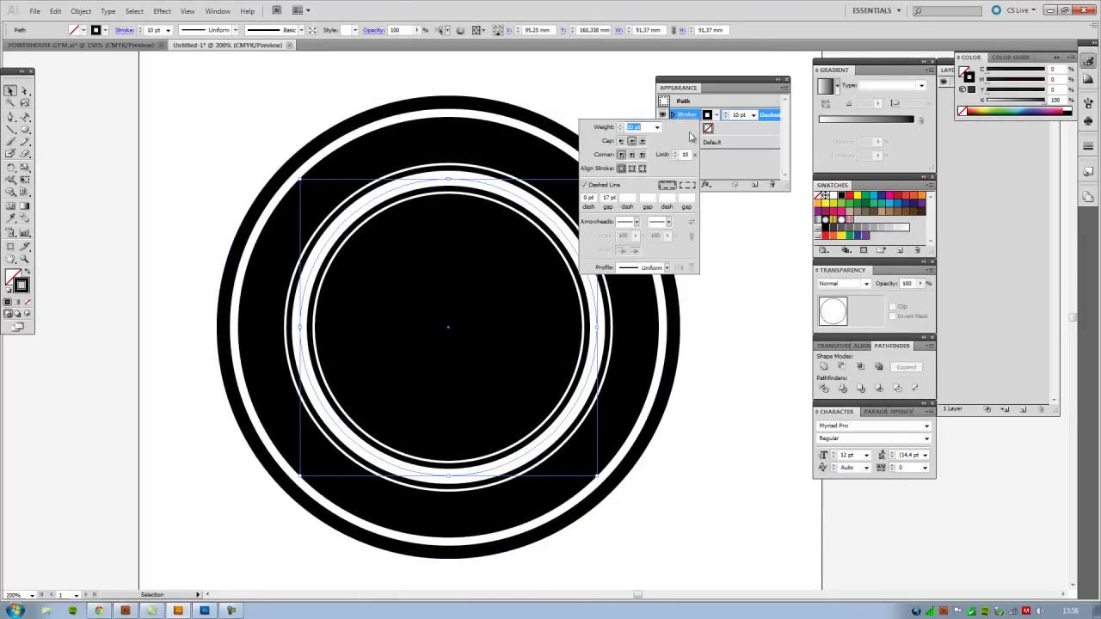
click(633, 142)
click(755, 164)
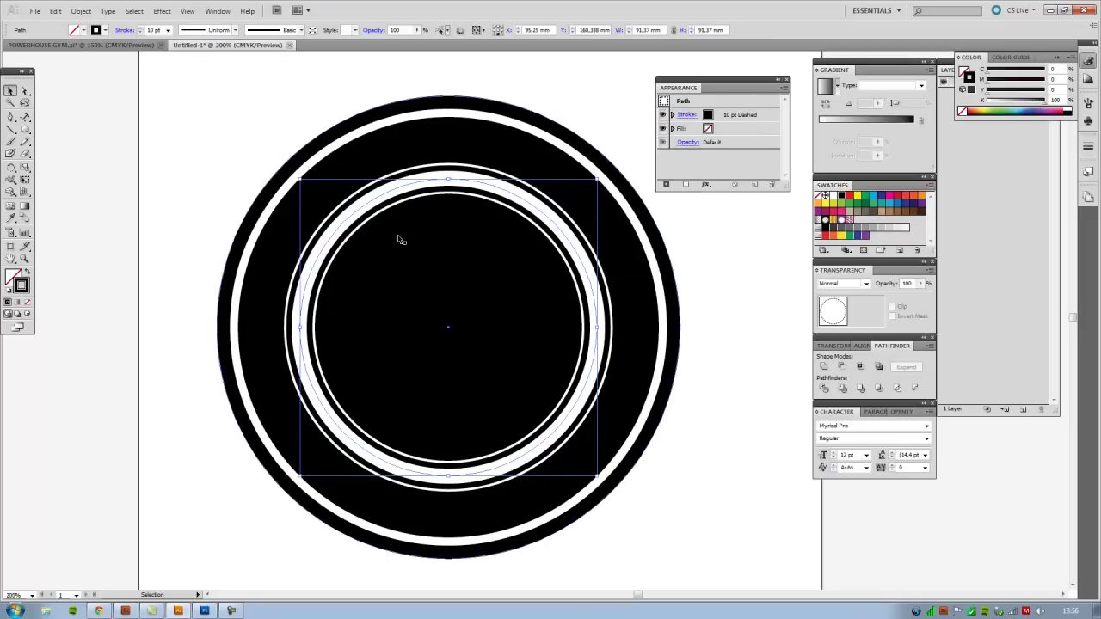
- Bring the dotted circle in front of the white rings and set its weight to 7 pt
right_click(352, 220)
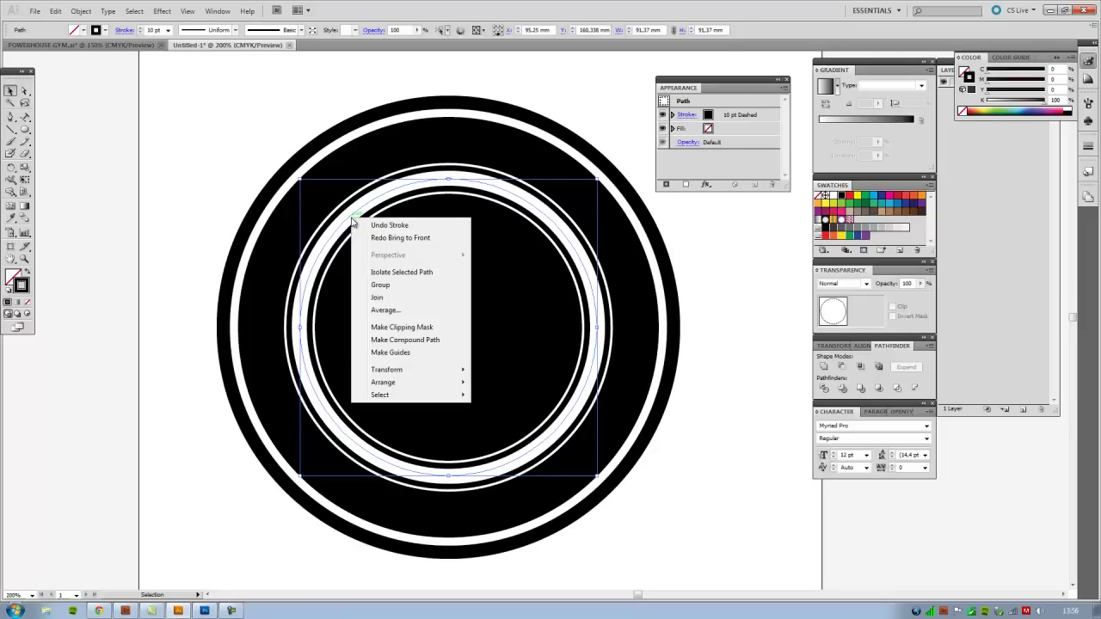
mouse_move(406, 384)
click(519, 384)
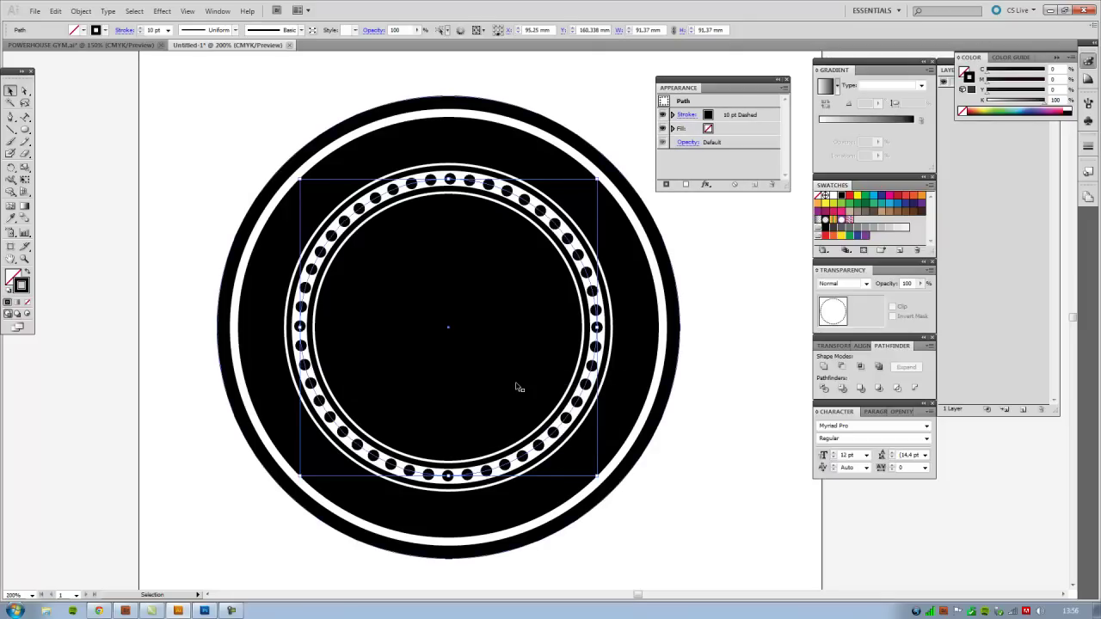
click(685, 114)
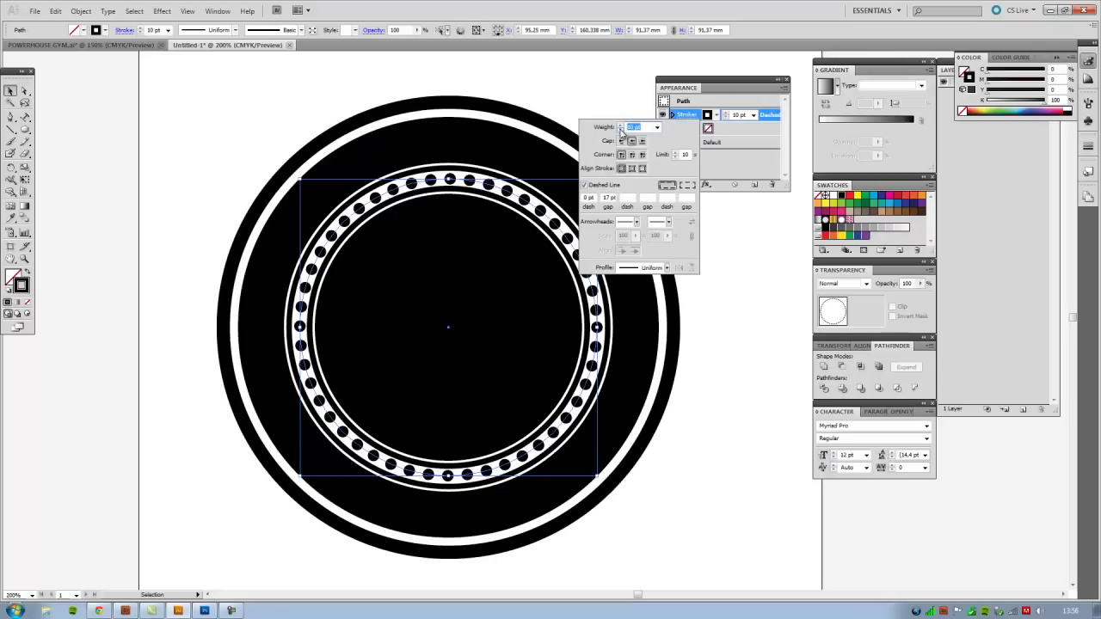
click(620, 130)
click(620, 131)
click(621, 130)
click(620, 131)
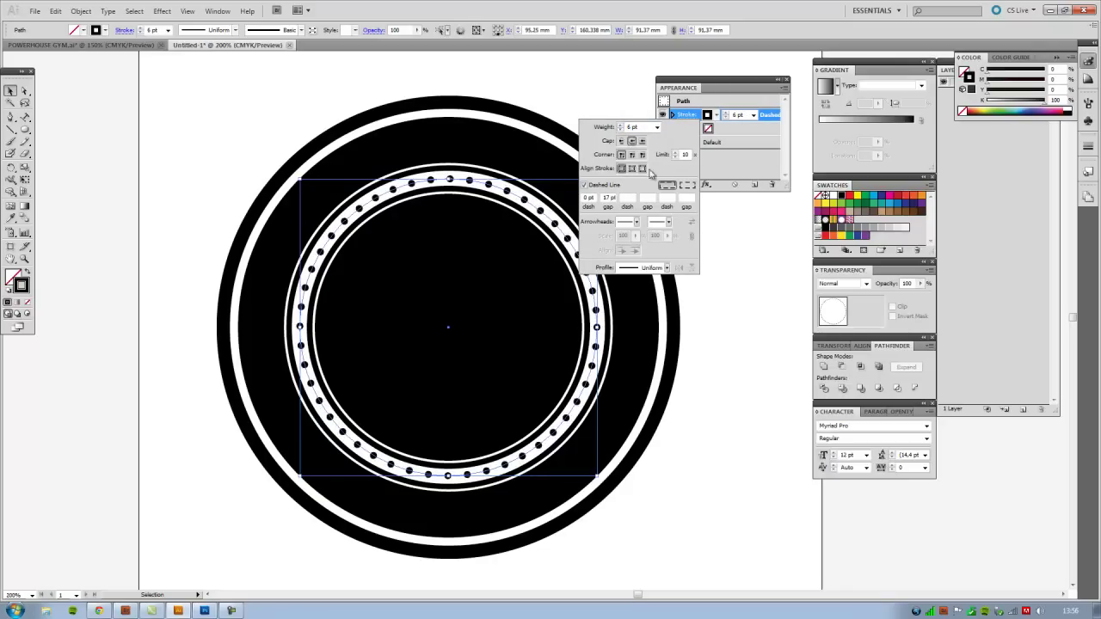
click(621, 126)
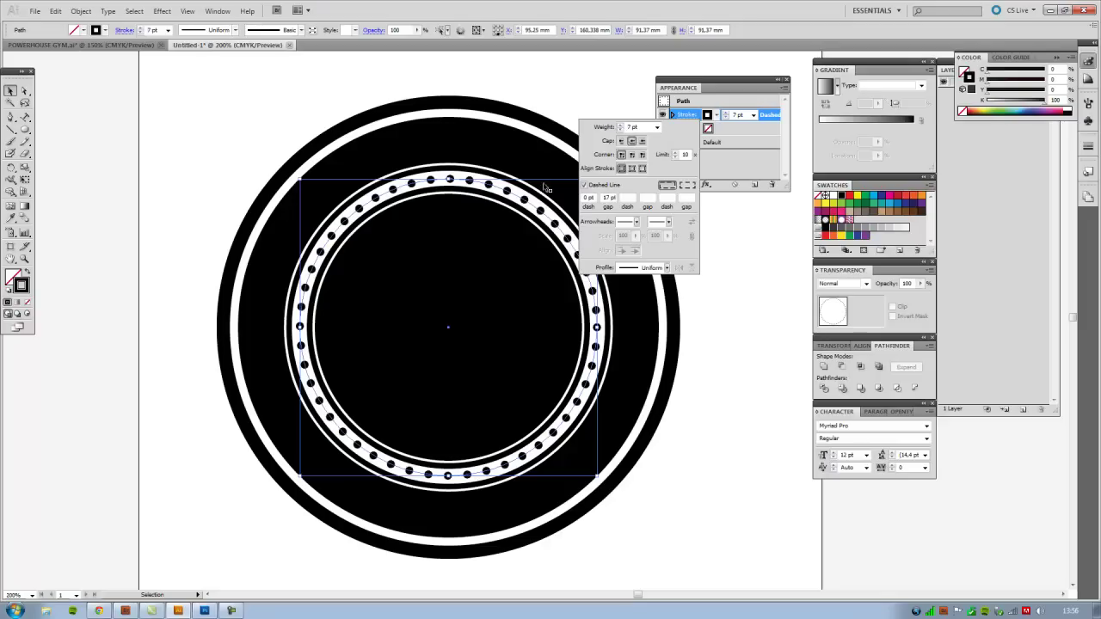
click(171, 142)
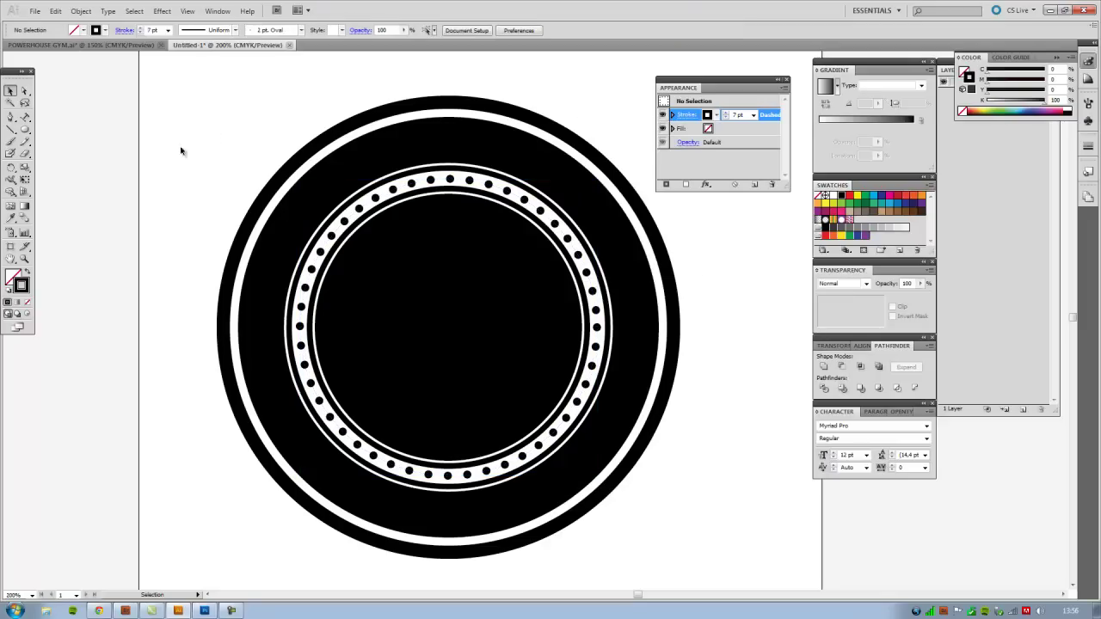
key(space)
drag(489, 246, 398, 248)
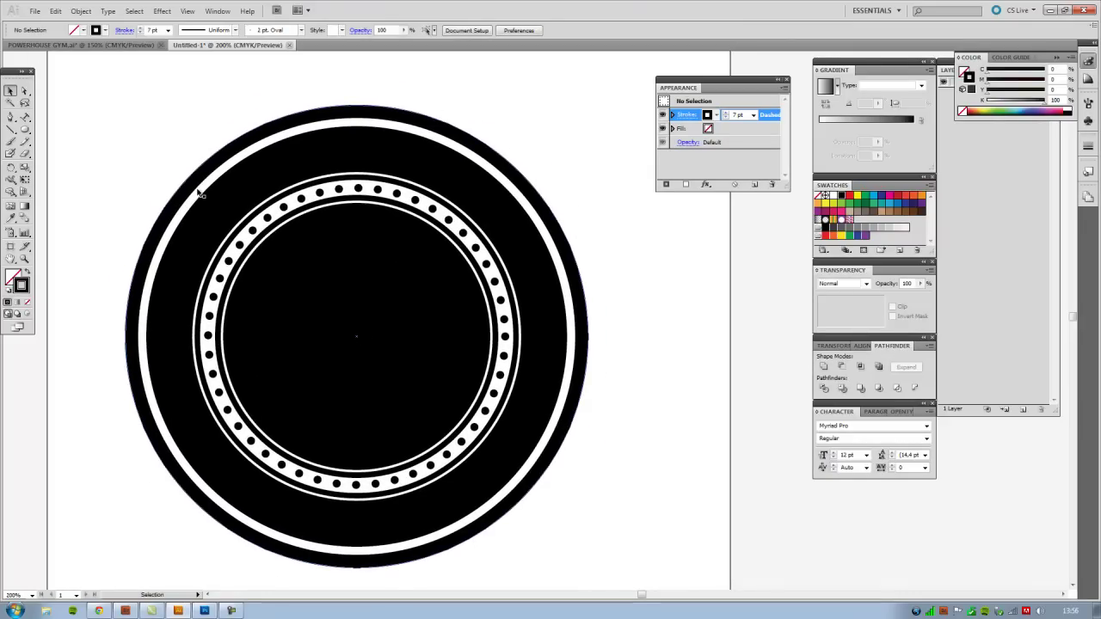
click(102, 45)
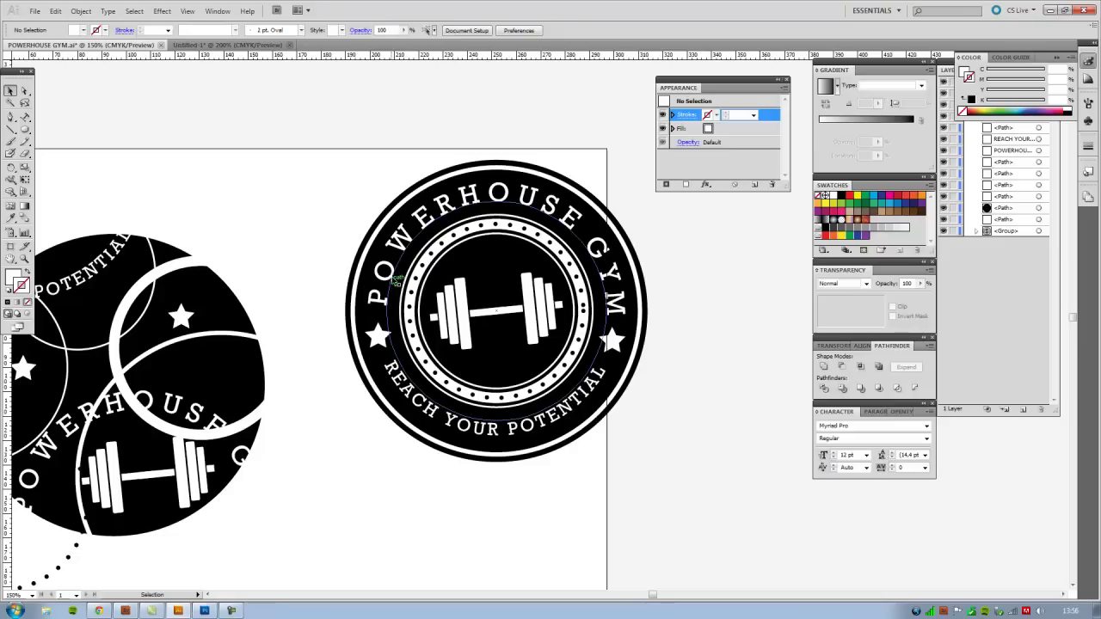
click(228, 45)
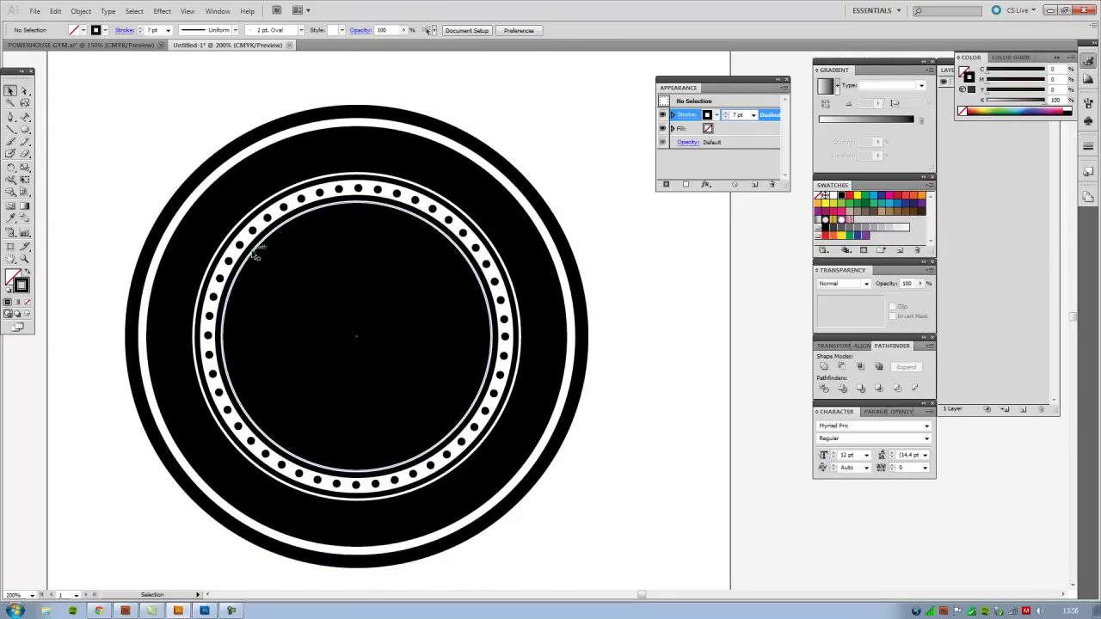
click(243, 222)
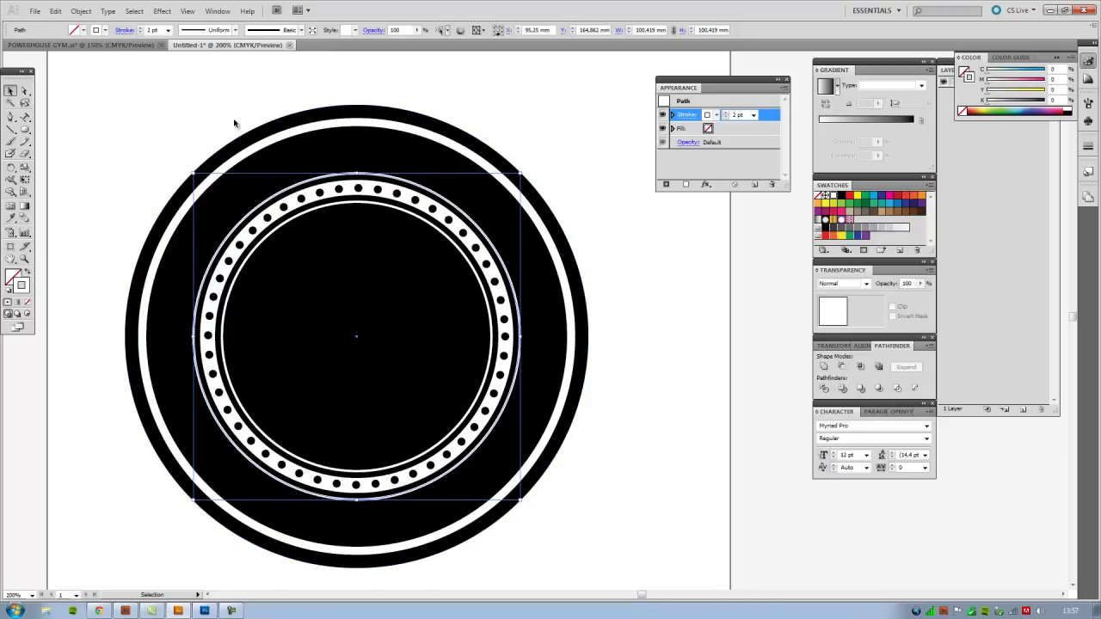
- Enlarge the ring copy to 114.467 mm inside the wide black band and remove its stroke
key(a)
key(v)
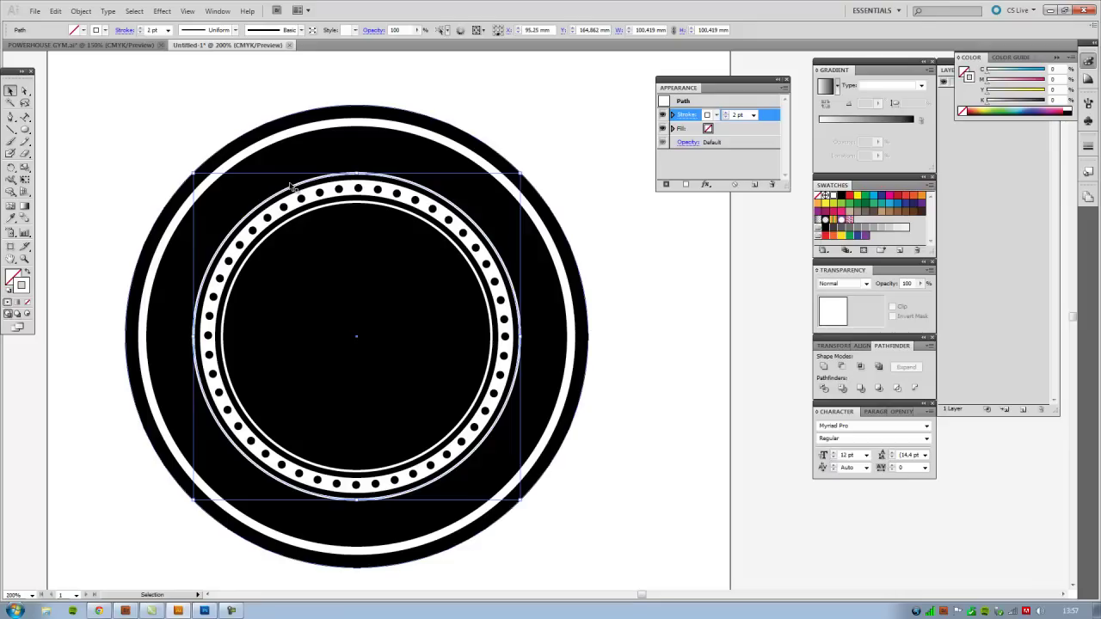
drag(195, 174, 170, 149)
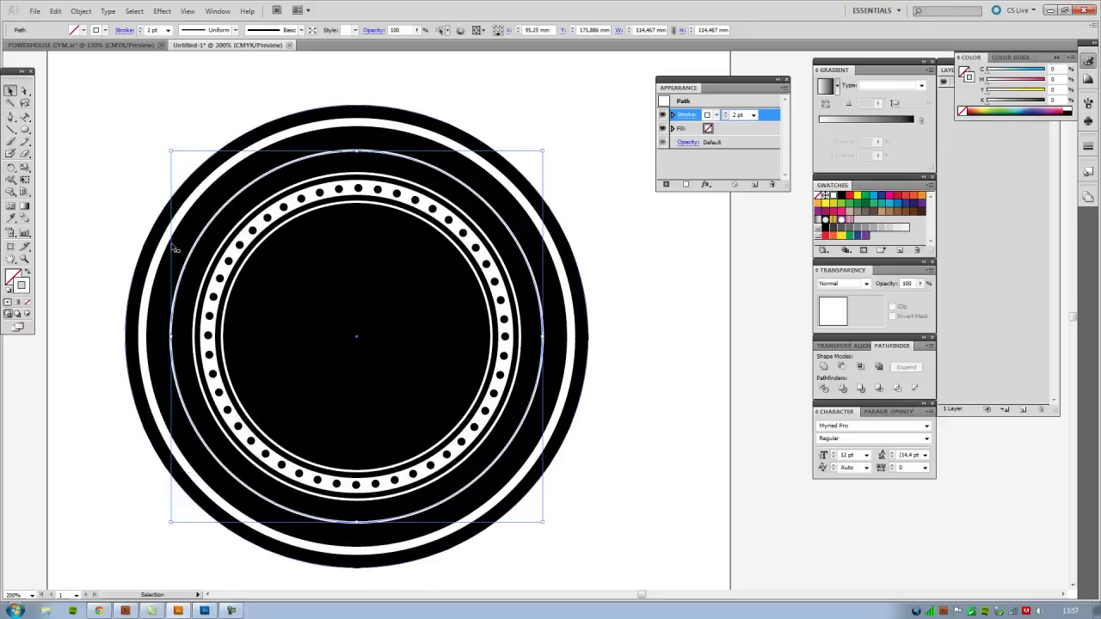
click(26, 302)
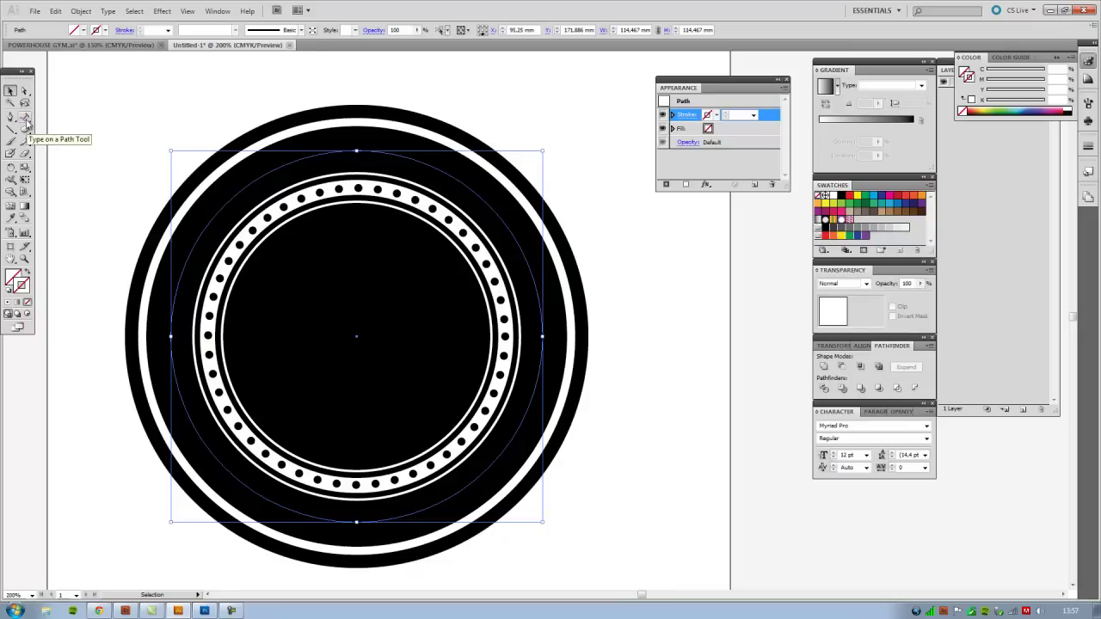
- Type POWERHOUSE GYM along the enlarged circle with Type on a Path, giving it a white 1 pt stroke
drag(24, 117, 105, 148)
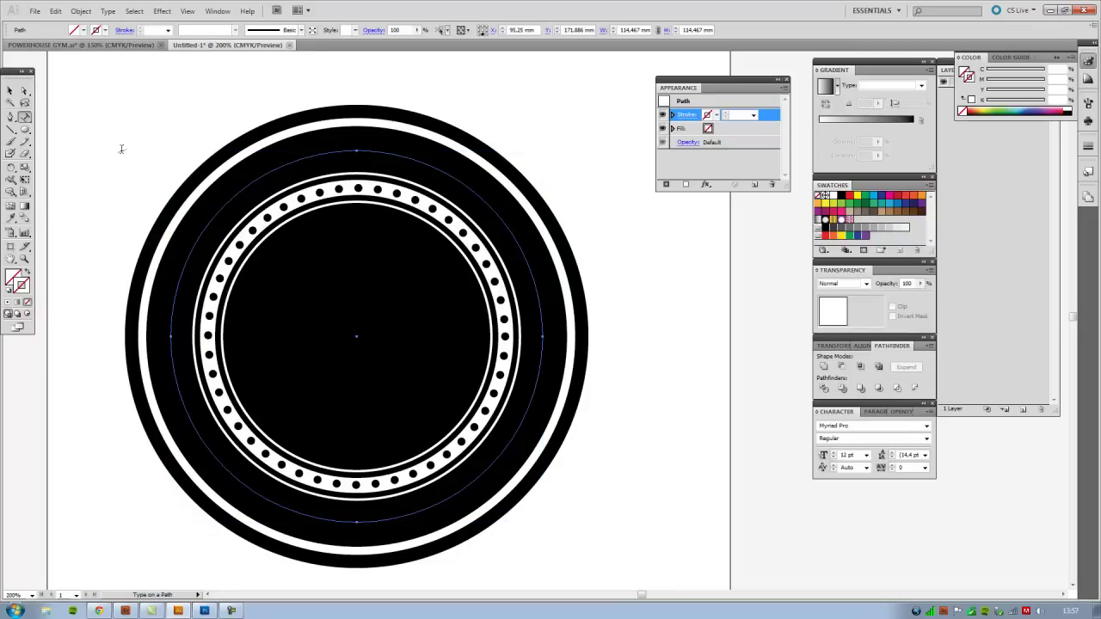
click(229, 198)
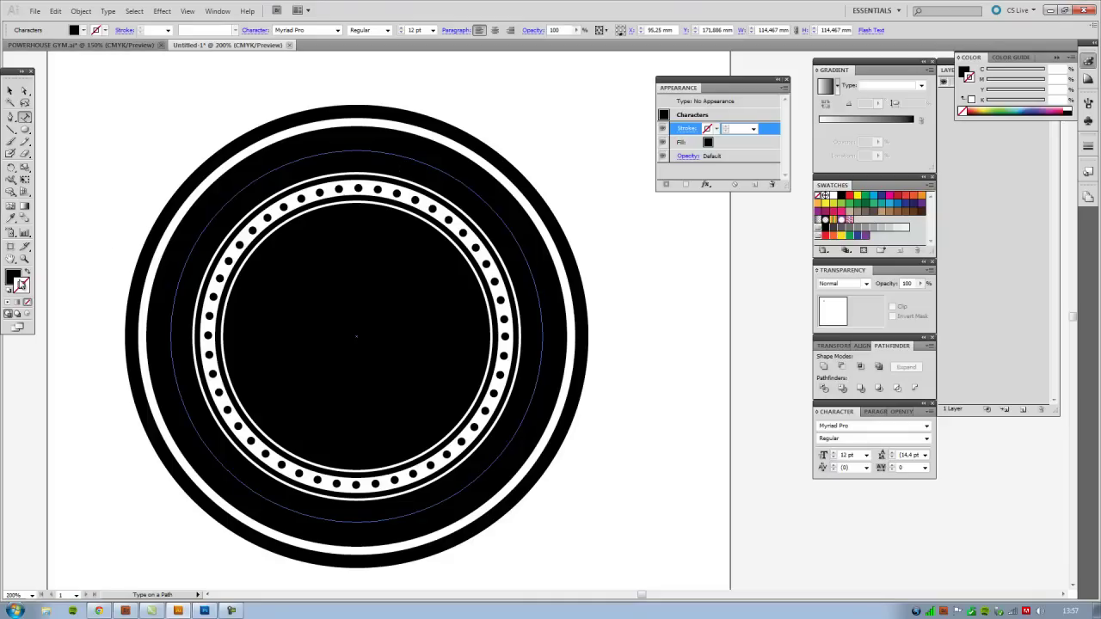
click(225, 196)
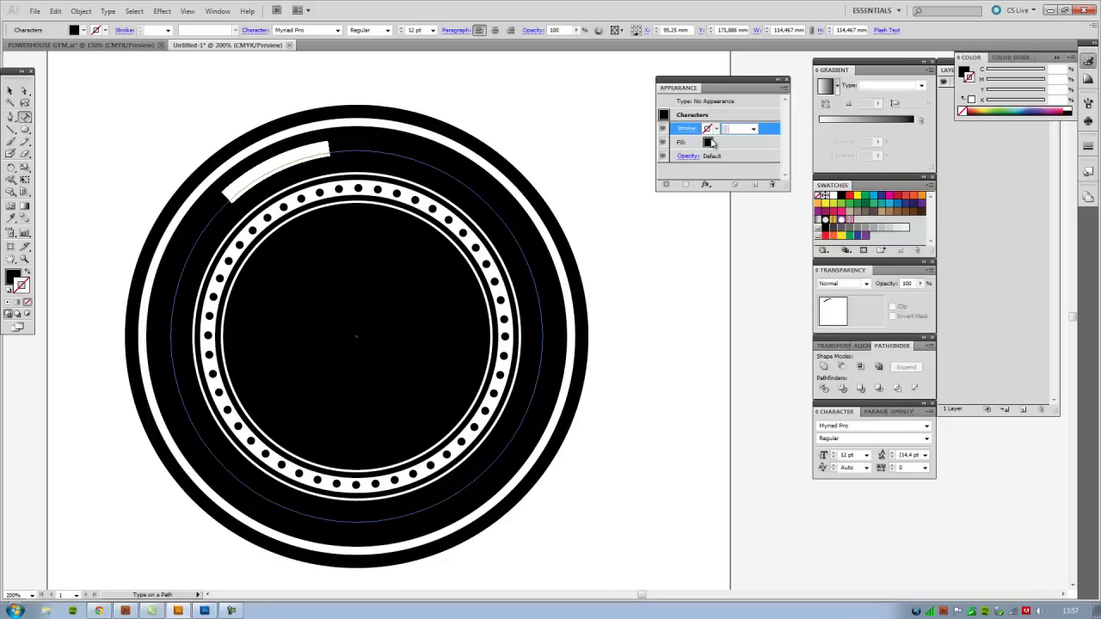
click(832, 197)
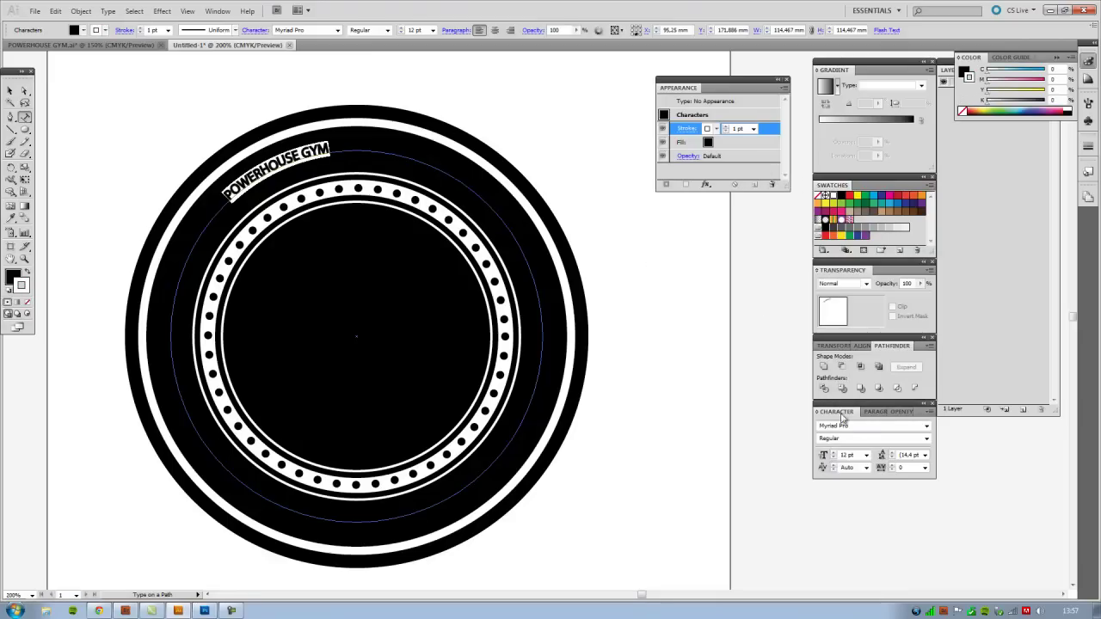
- Widen the POWERHOUSE GYM letter spacing to a tracking of 200
click(894, 466)
click(893, 466)
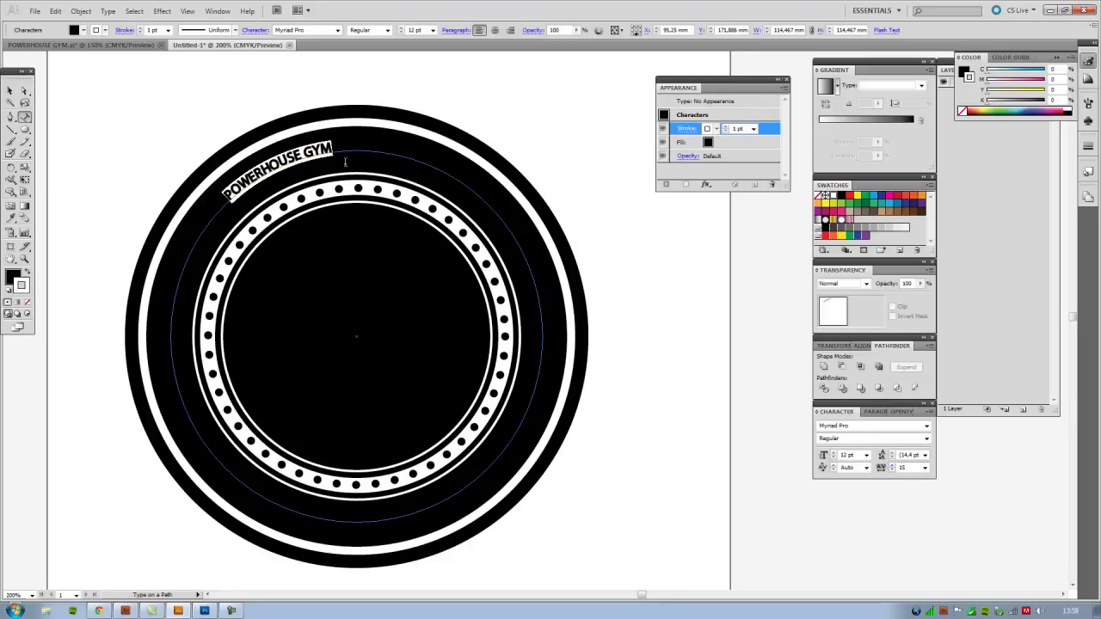
click(892, 469)
click(925, 468)
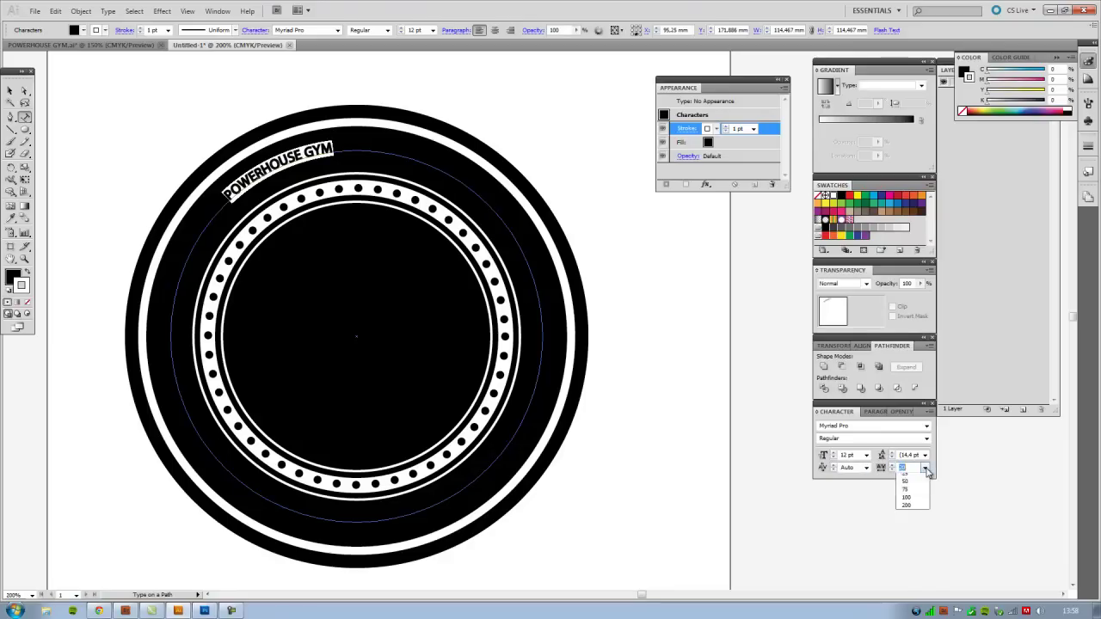
click(911, 599)
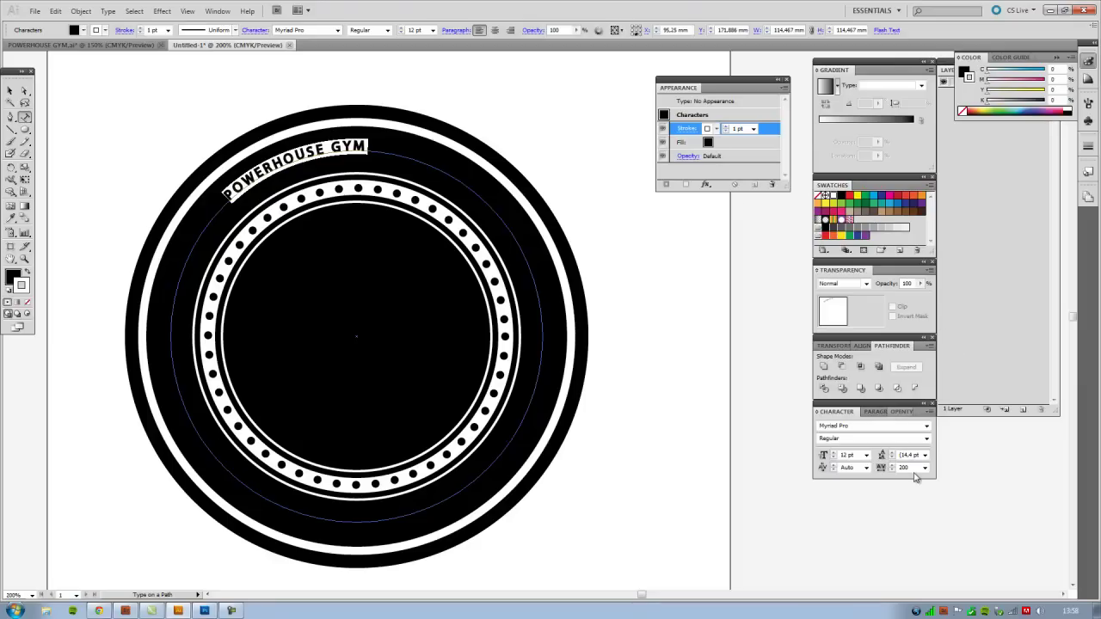
- Remove the text's stroke and fill it with white
click(861, 426)
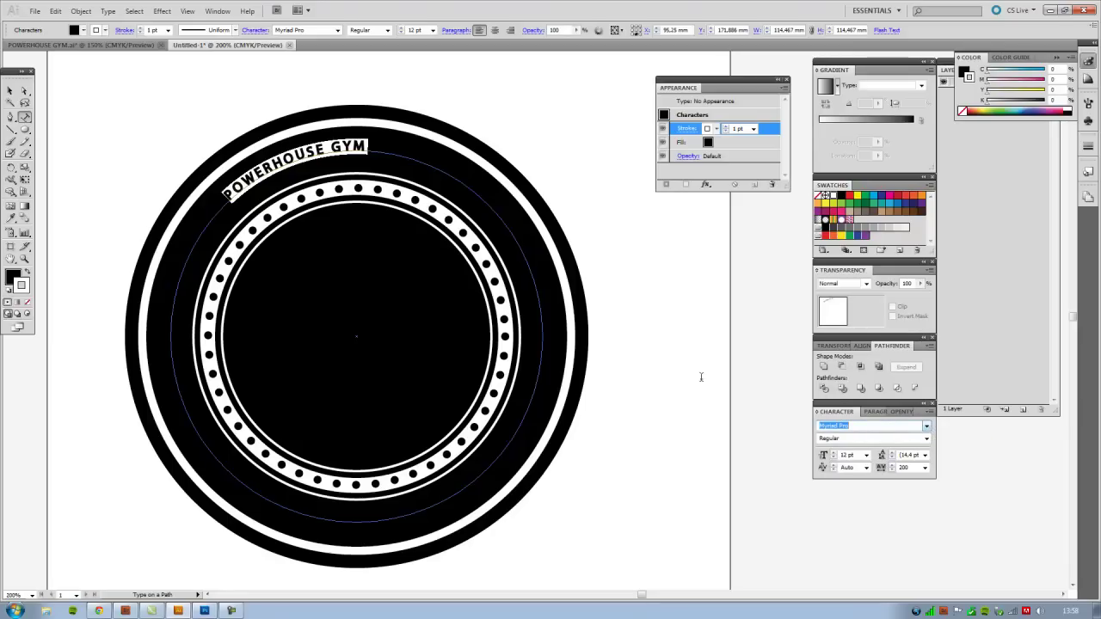
click(23, 287)
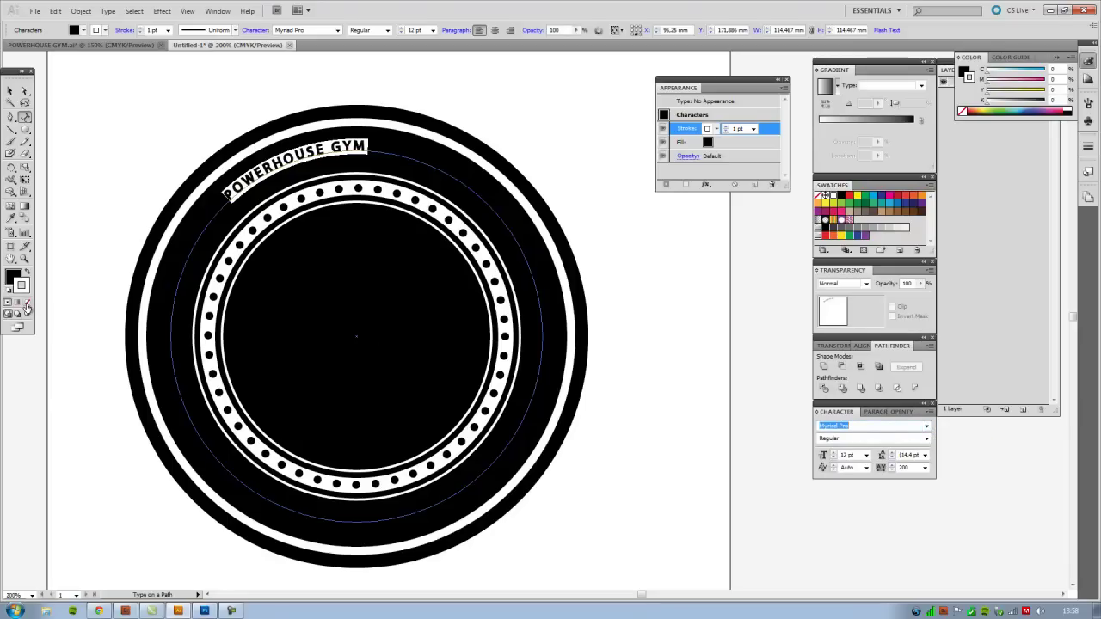
click(27, 302)
click(26, 272)
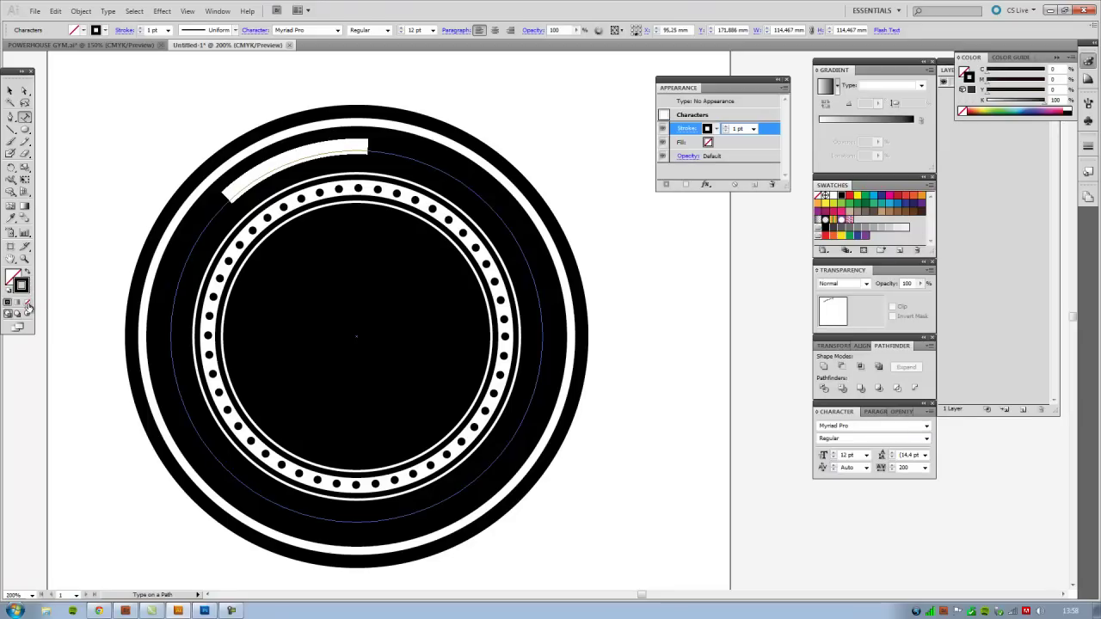
click(28, 304)
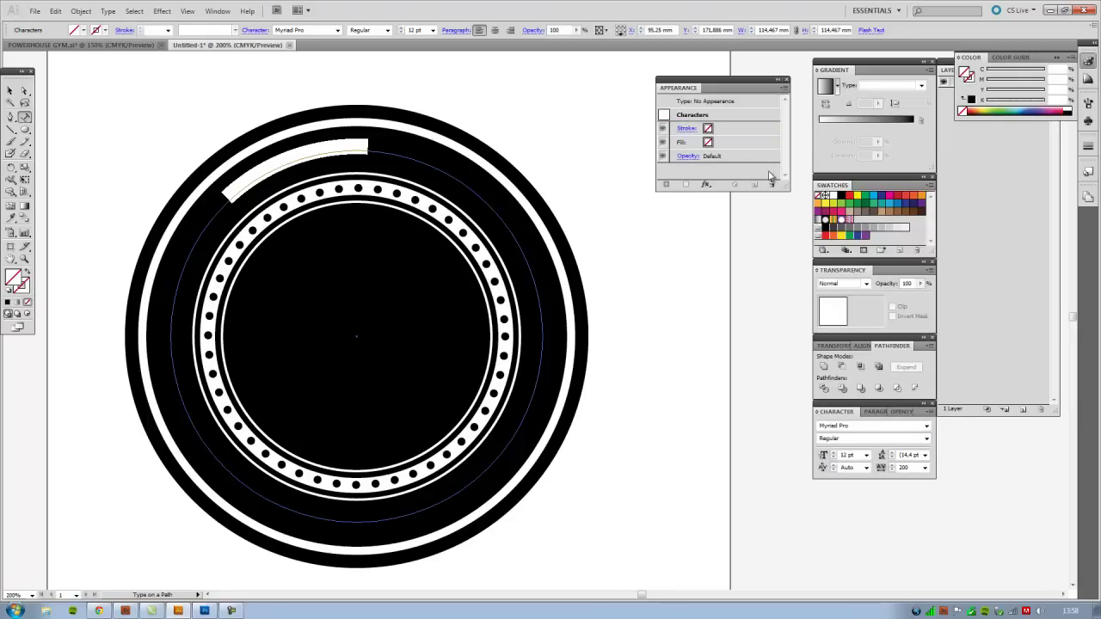
click(834, 196)
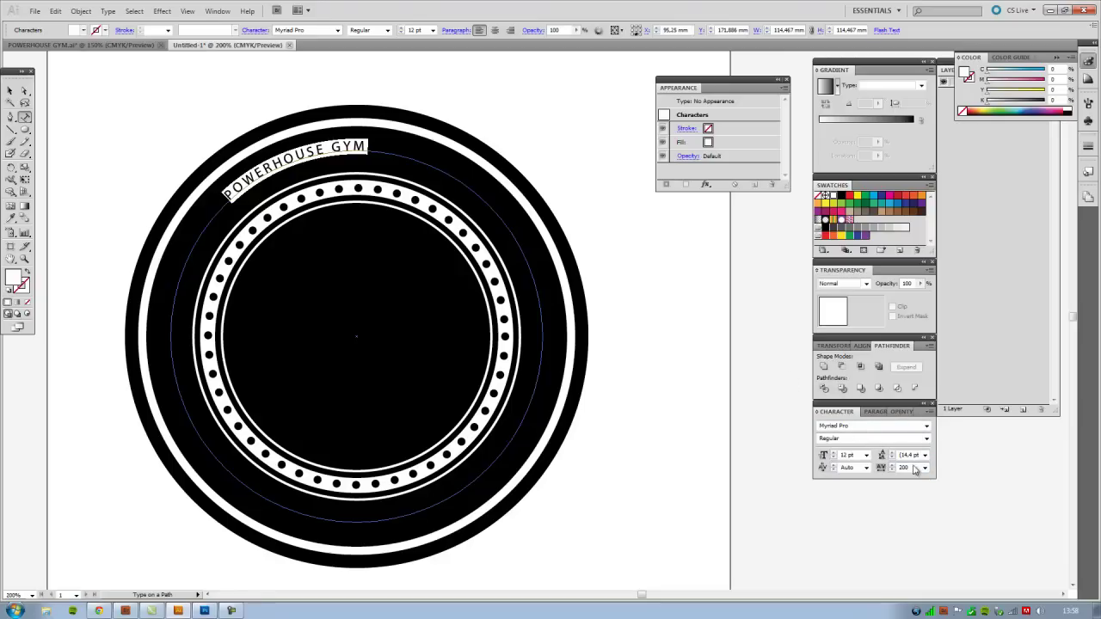
- Set the text size to 24 pt, keeping the tracking at 200
click(867, 455)
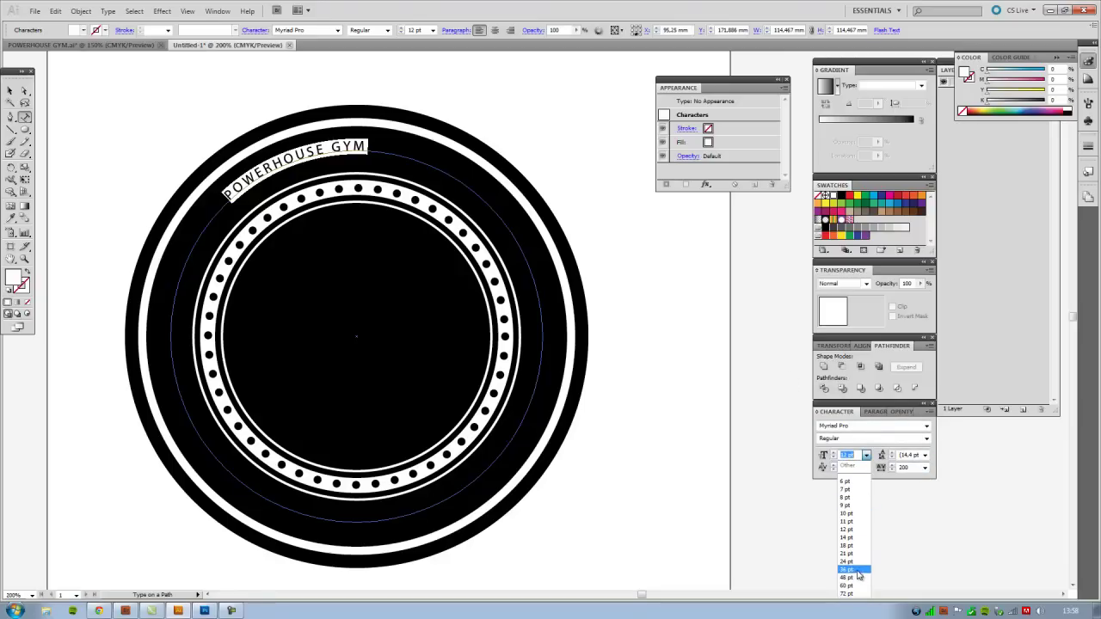
click(854, 577)
click(867, 454)
click(849, 562)
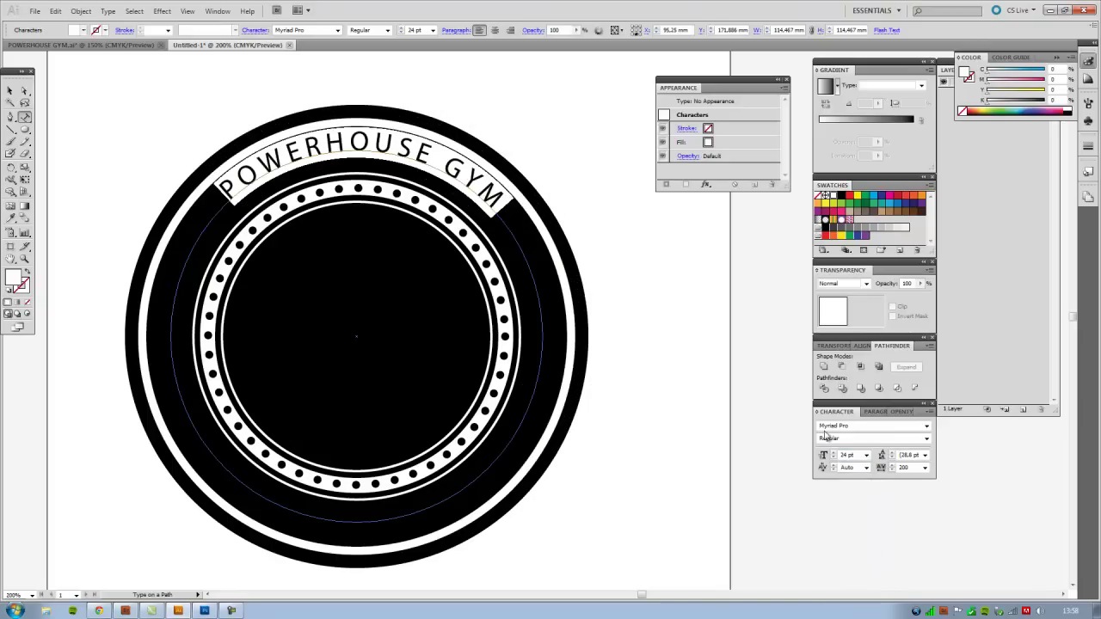
click(925, 467)
click(908, 597)
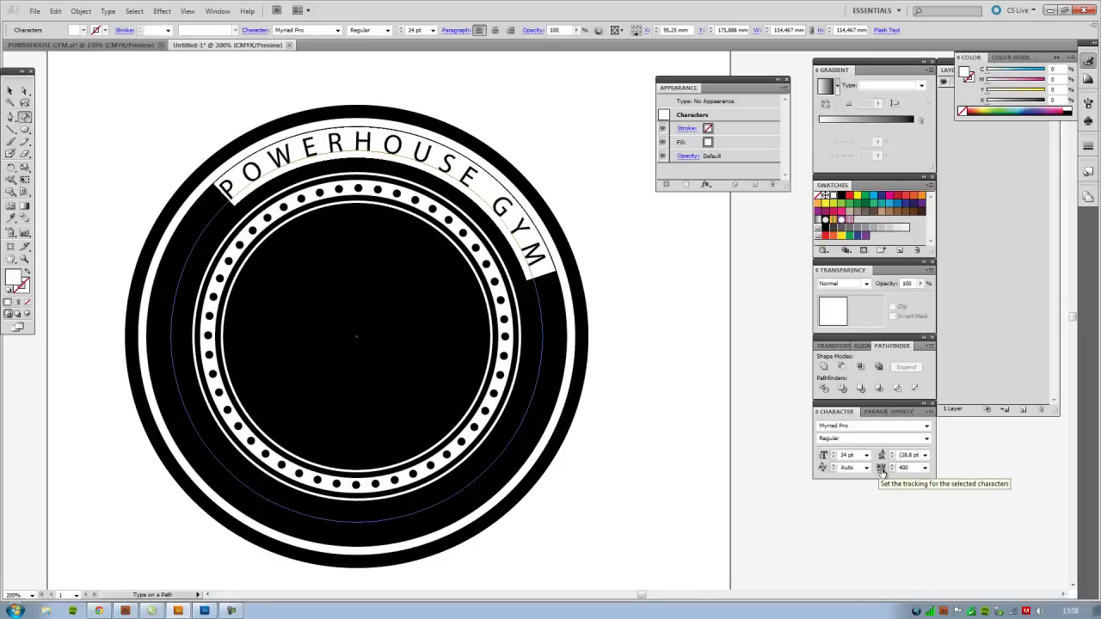
click(926, 426)
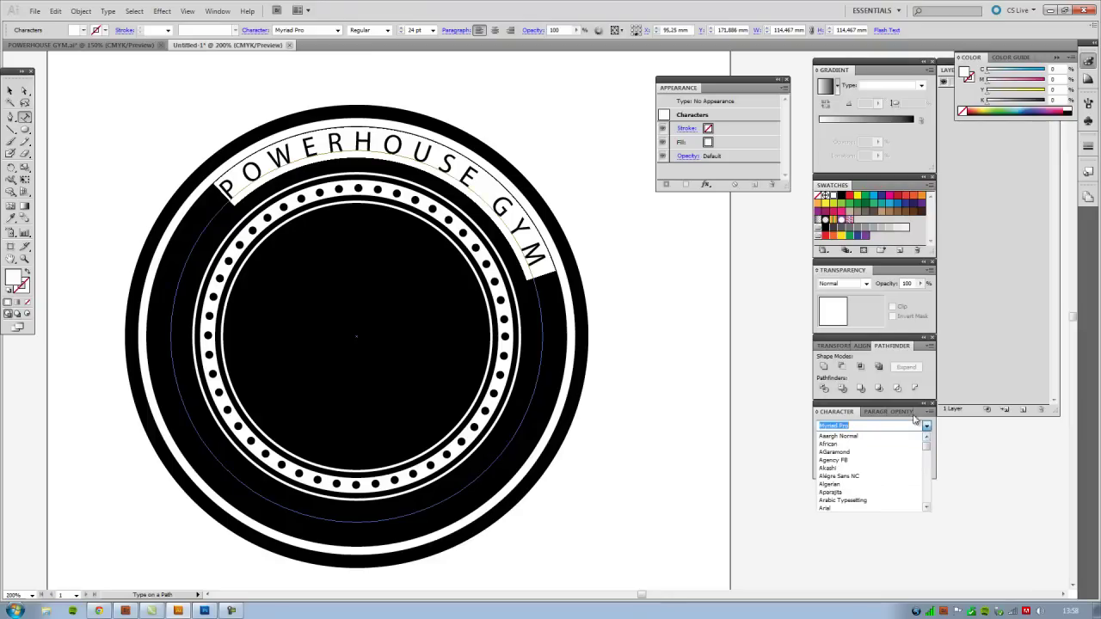
- Check the reference badge and switch the curved text's font to Rockwell Regular
click(88, 46)
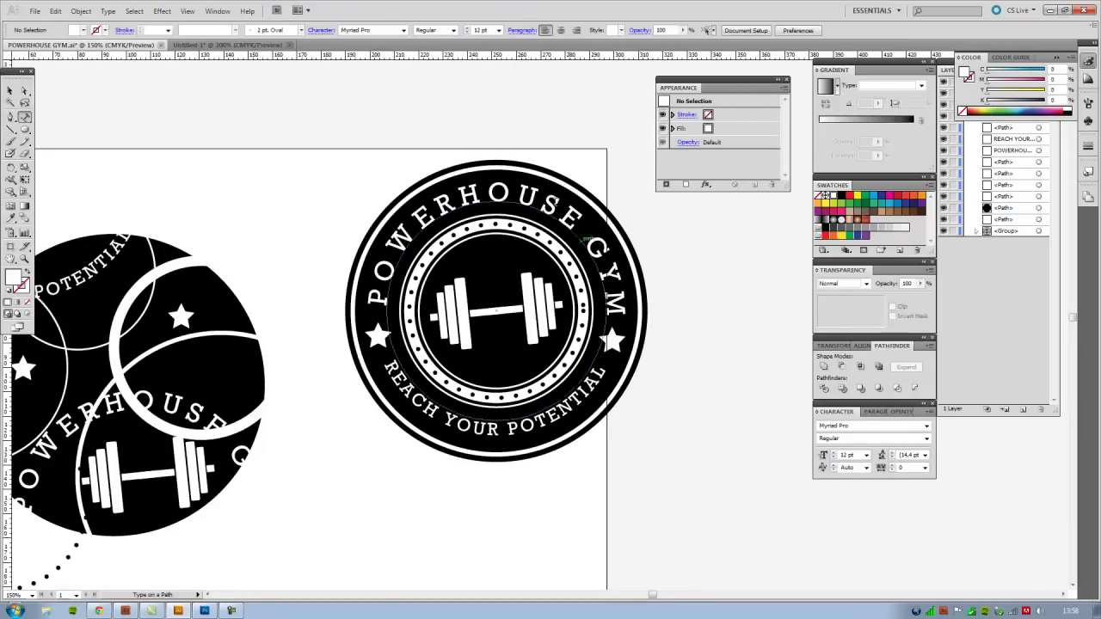
click(228, 48)
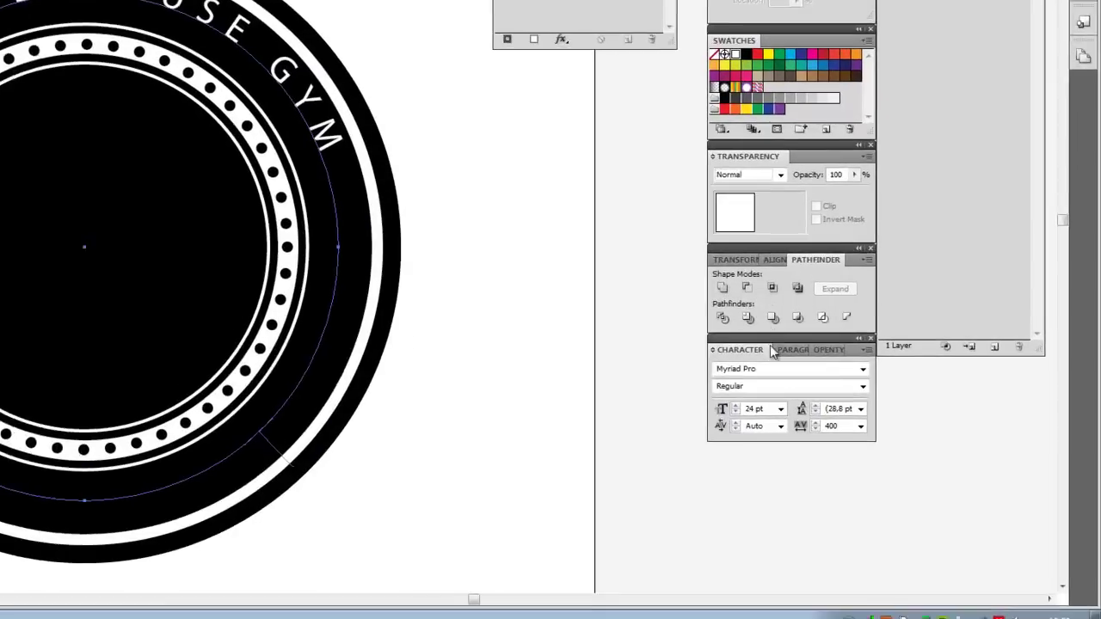
click(859, 427)
mouse_move(841, 420)
mouse_down()
mouse_move(843, 439)
mouse_move(843, 426)
mouse_up()
click(746, 363)
click(766, 348)
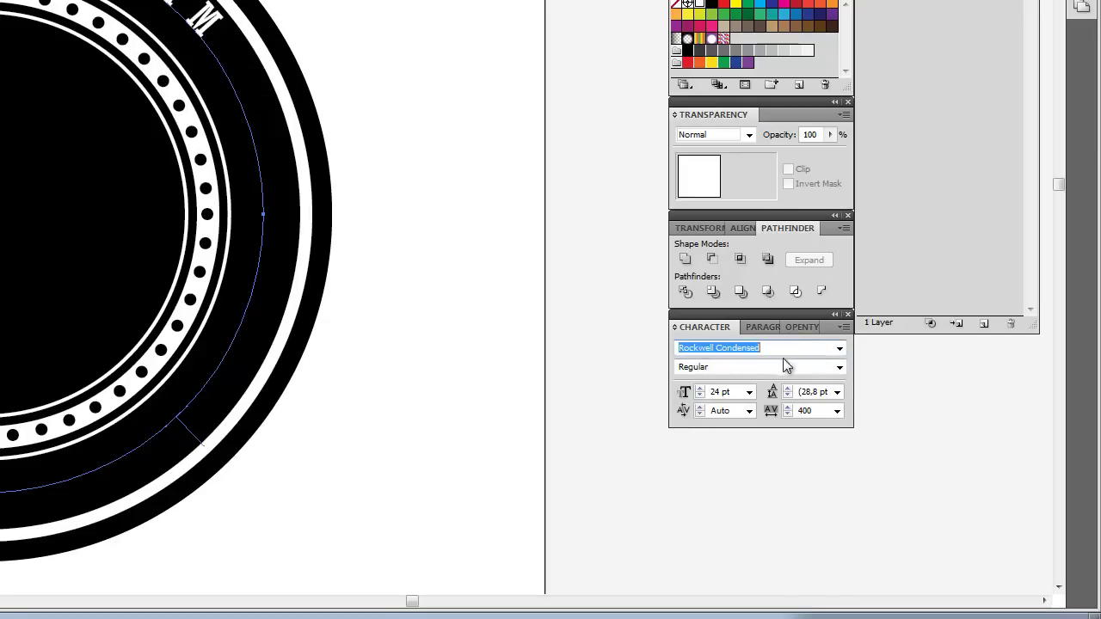
click(839, 351)
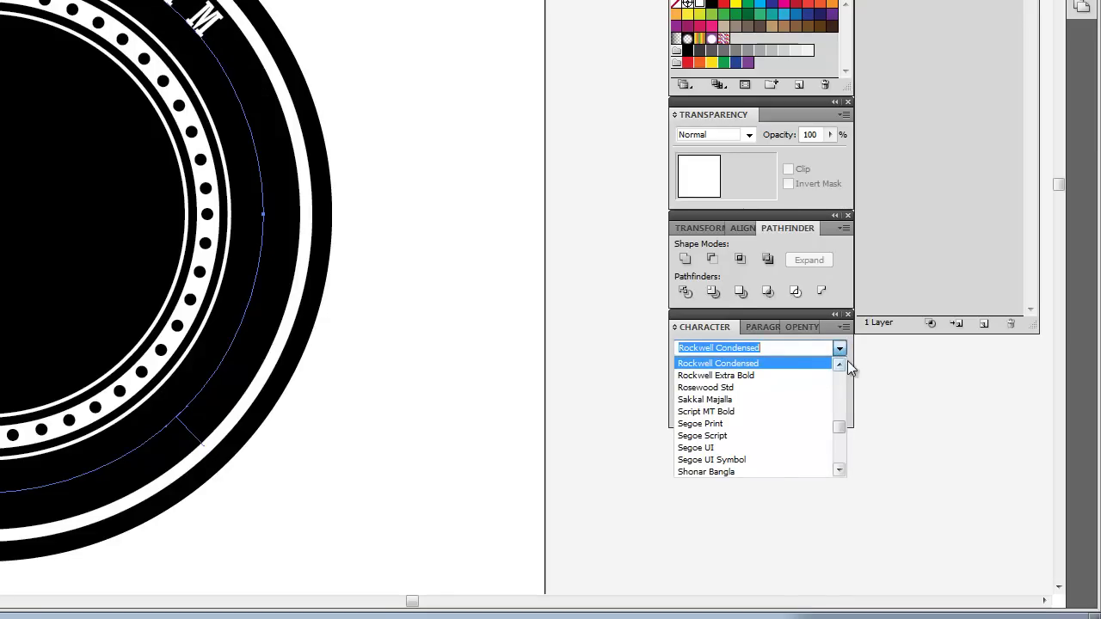
key(Up)
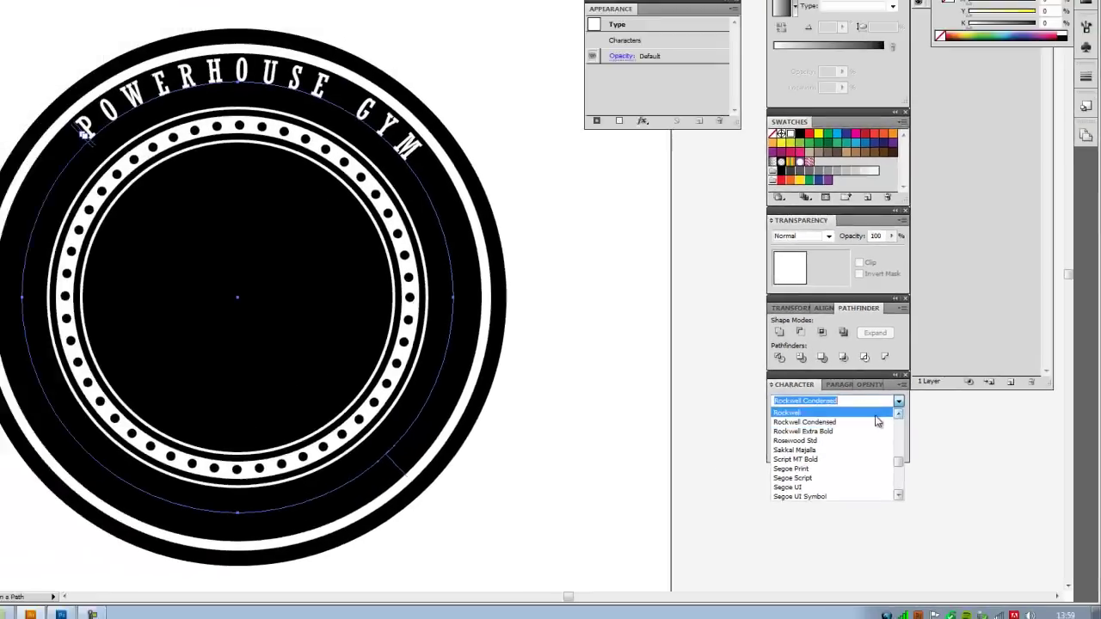
key(Return)
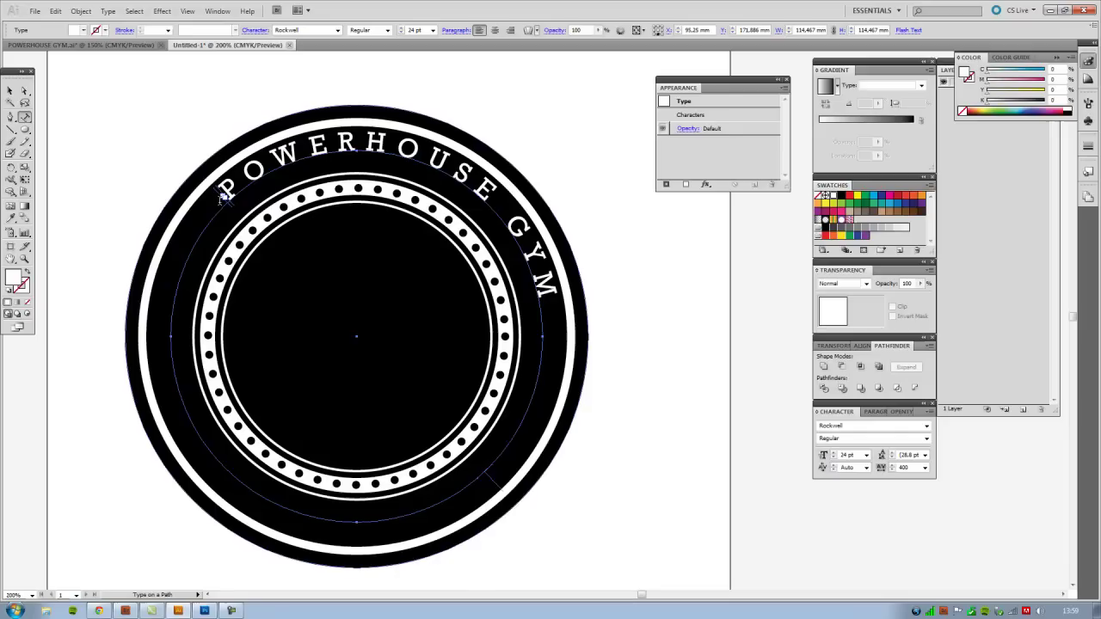
- Slide the curved text's start point around the circle so the words sit over the top
key(v)
click(224, 202)
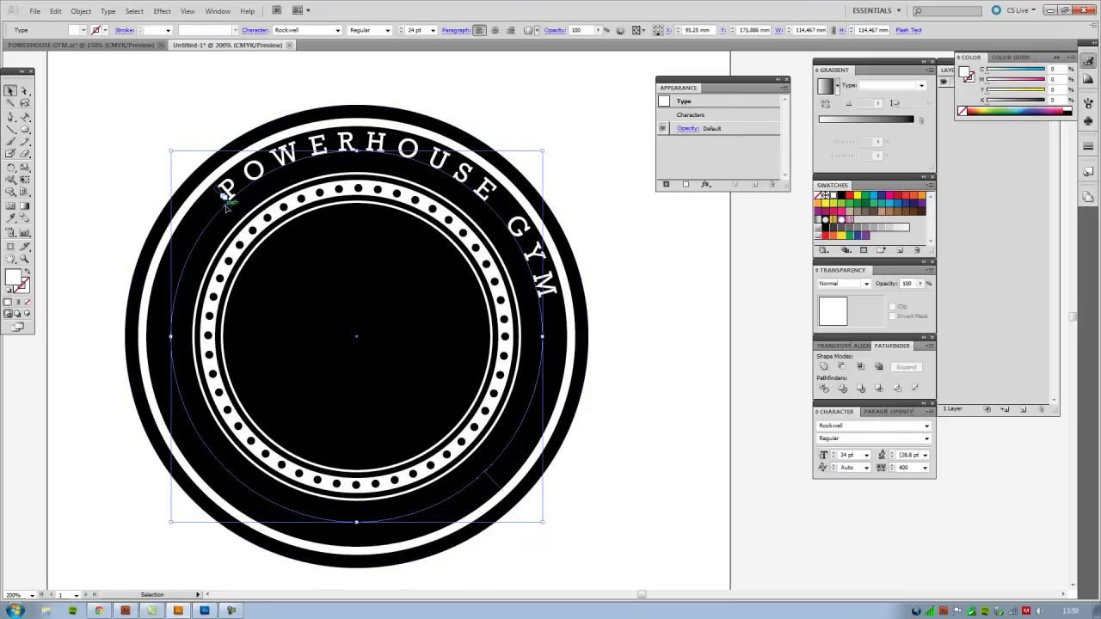
drag(228, 209, 206, 250)
drag(231, 209, 203, 250)
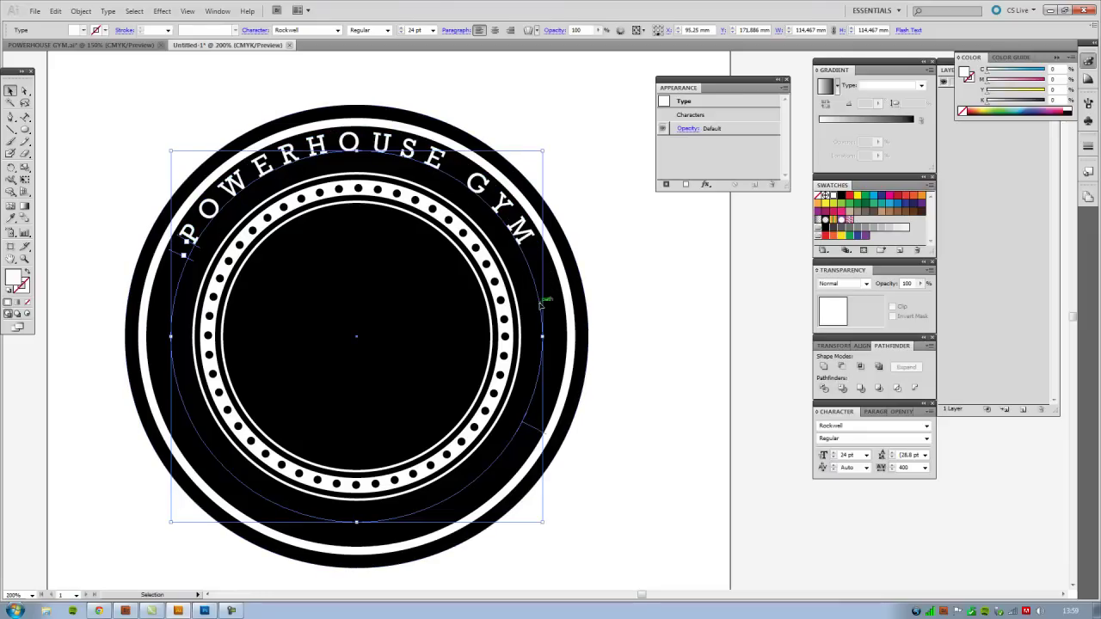
drag(541, 294, 542, 310)
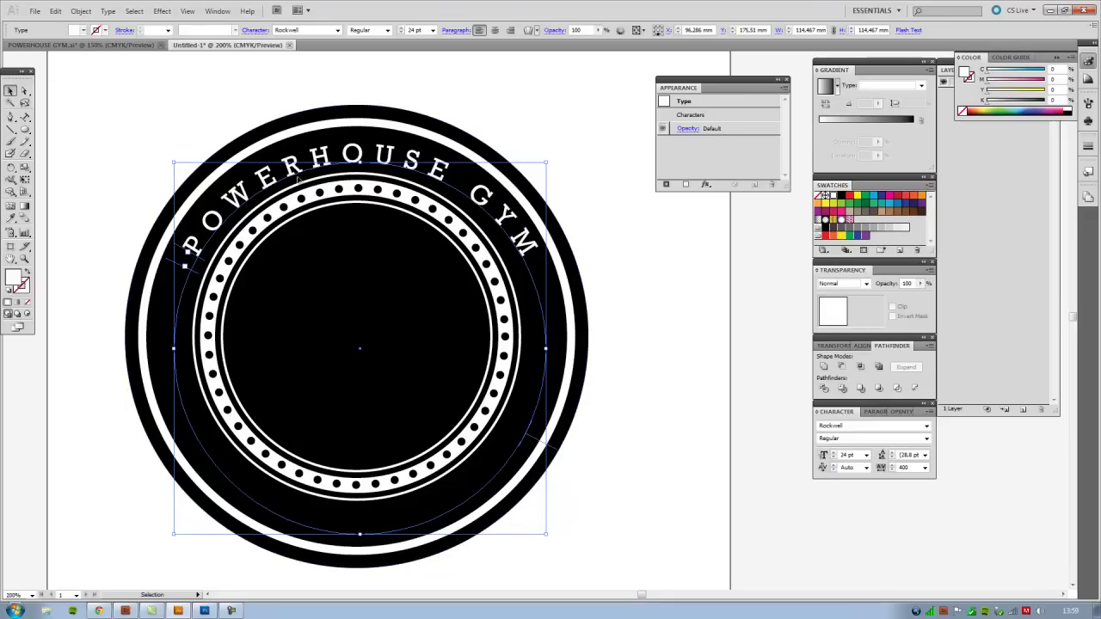
key(ctrl+z)
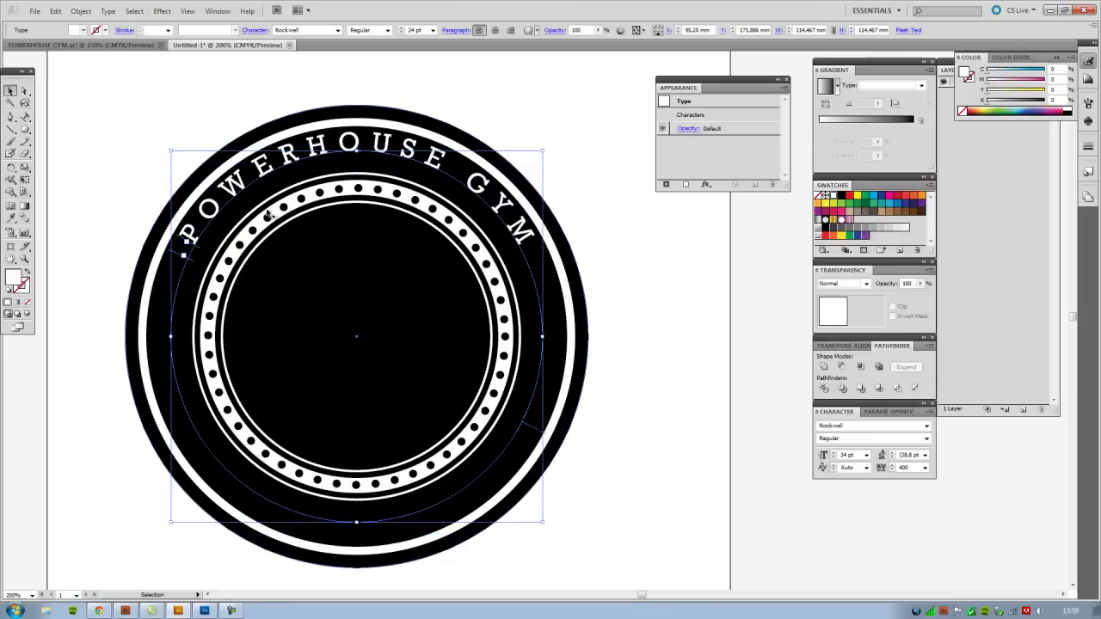
- Align the path text to the path's centre, leaving it unflipped on top
double_click(24, 120)
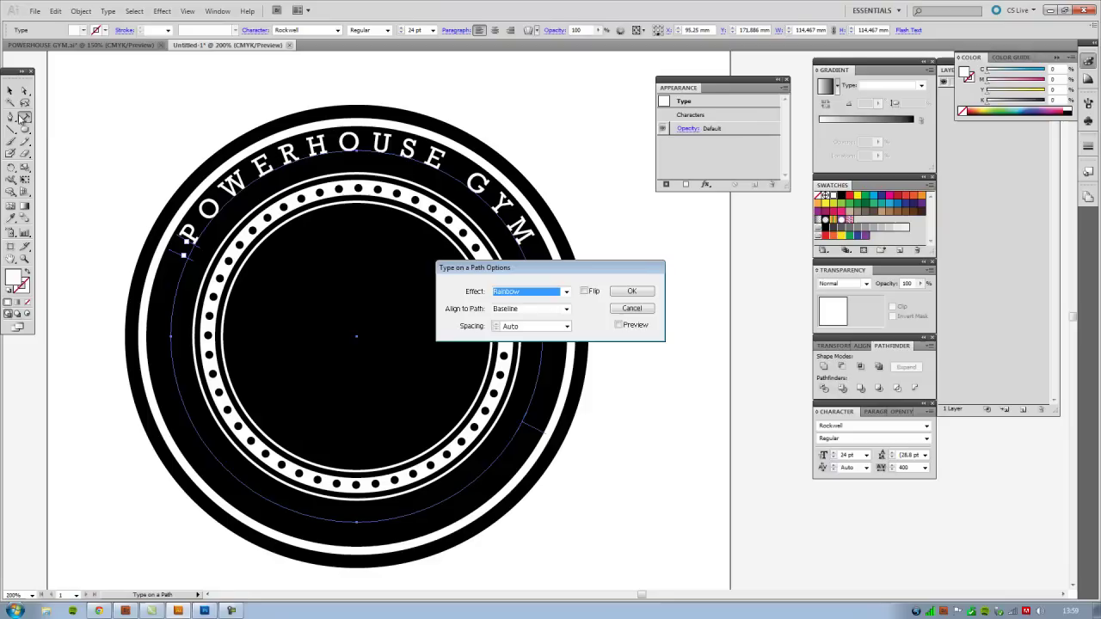
drag(540, 275, 685, 203)
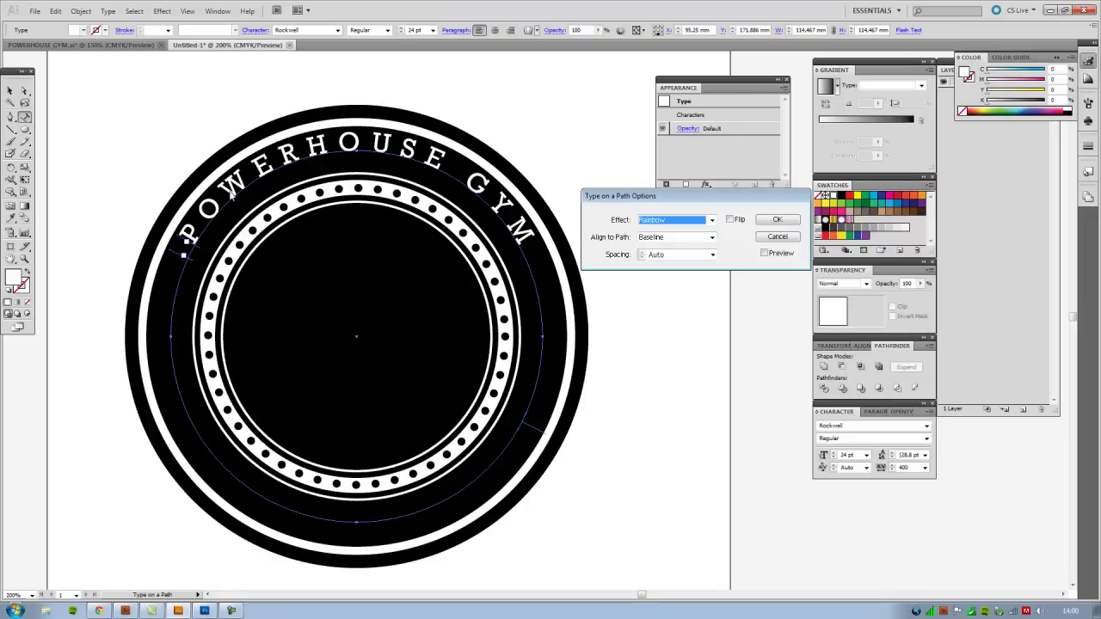
click(680, 237)
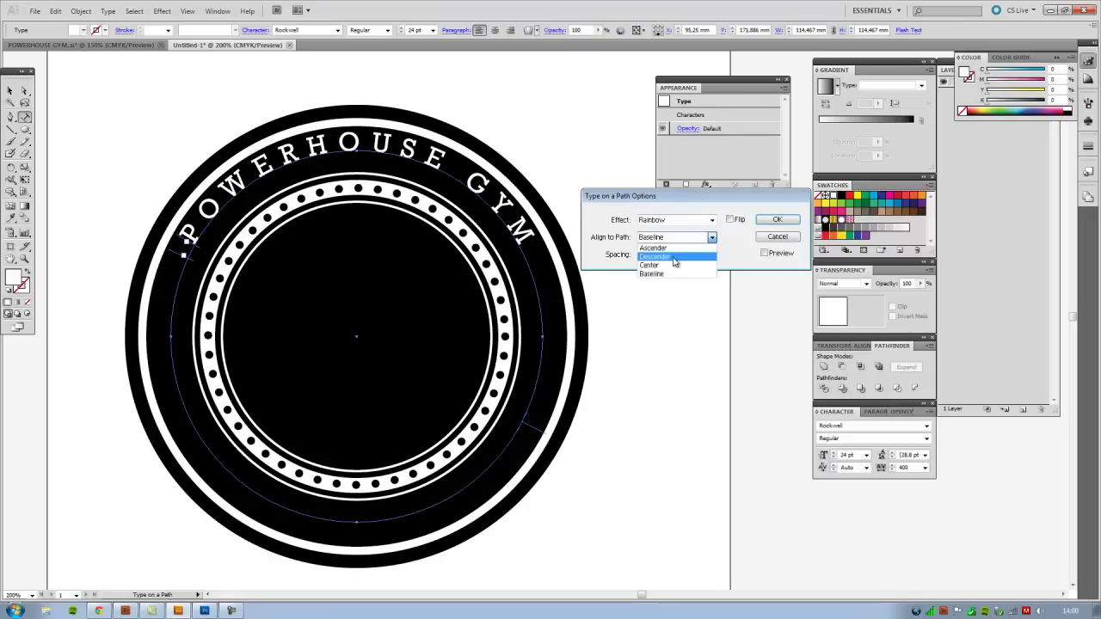
click(673, 265)
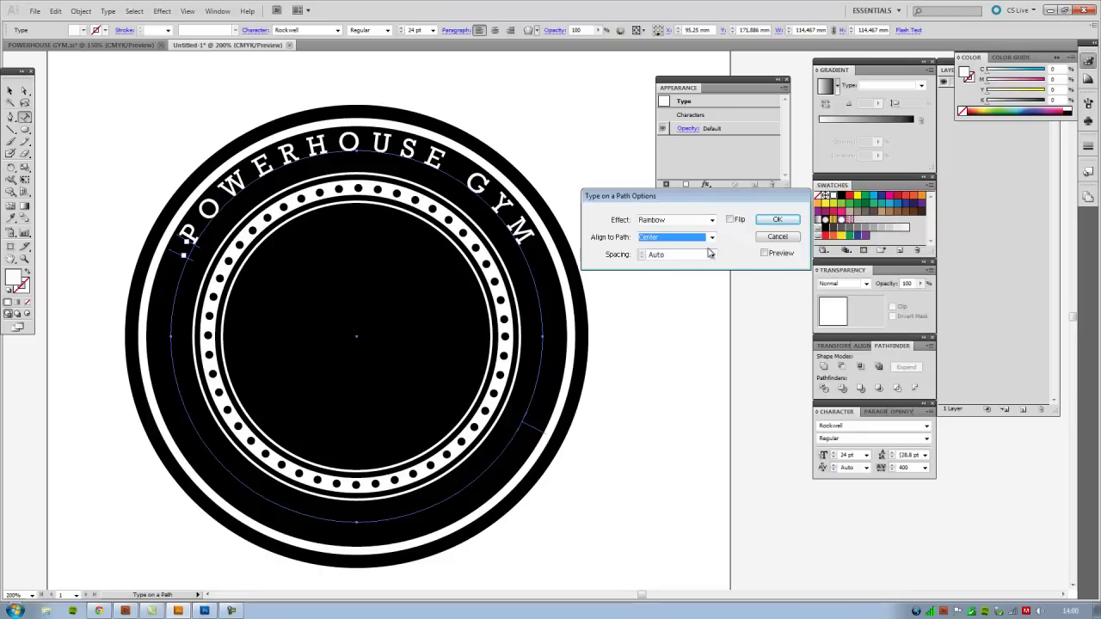
click(765, 254)
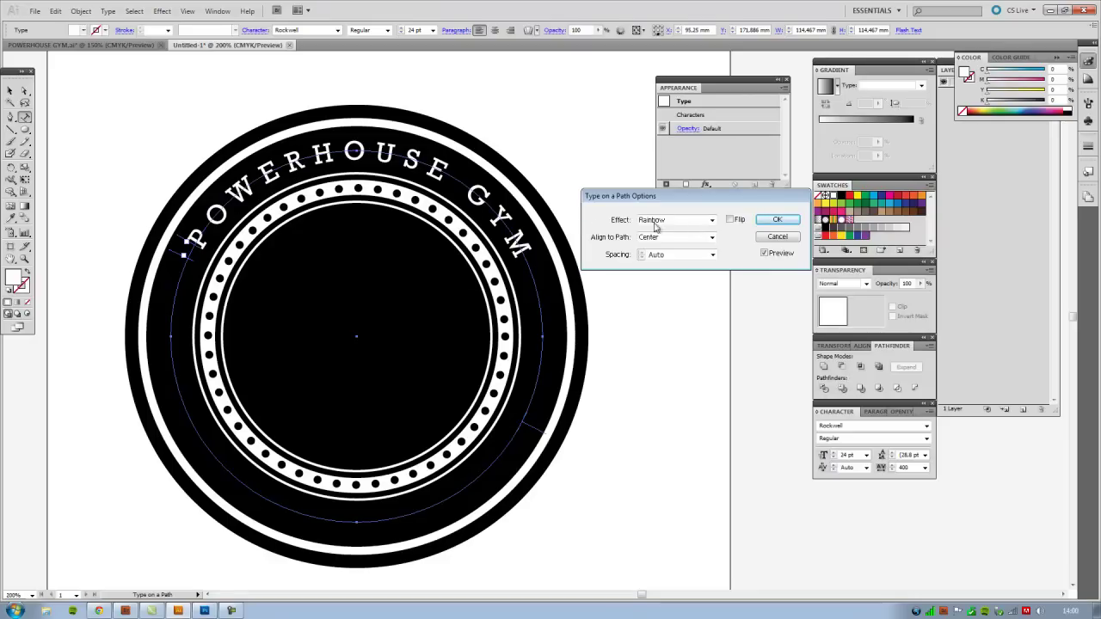
click(730, 221)
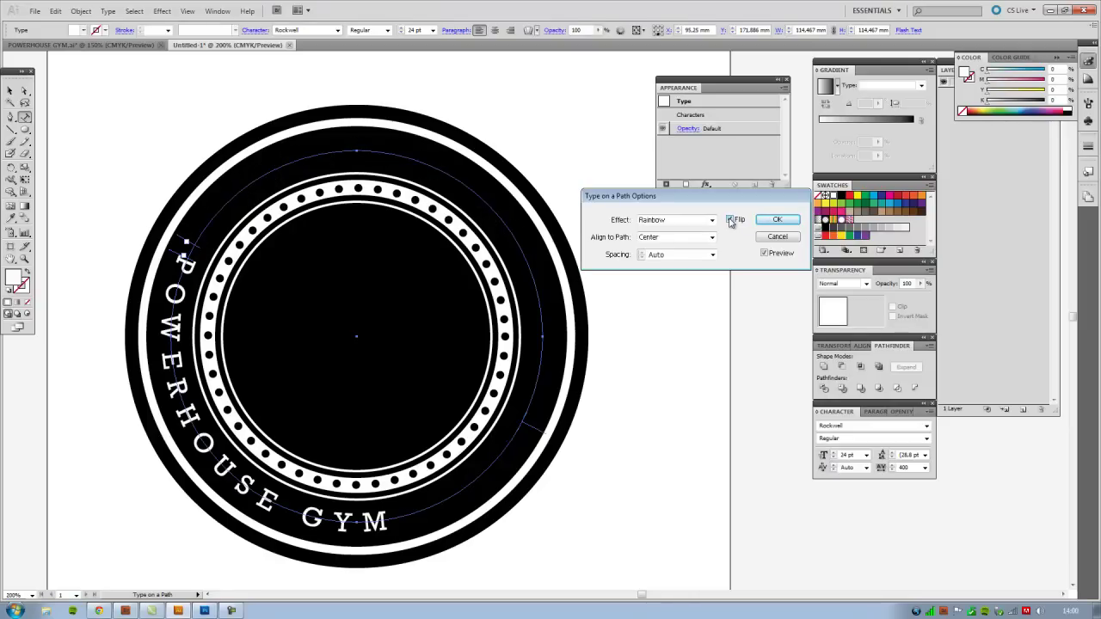
click(731, 221)
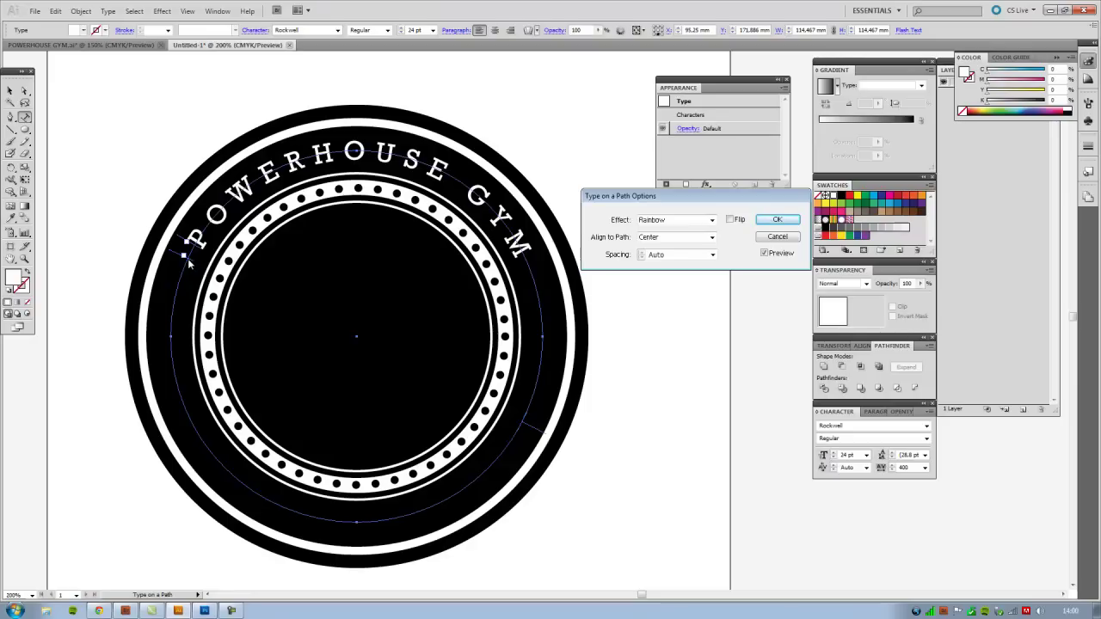
click(768, 220)
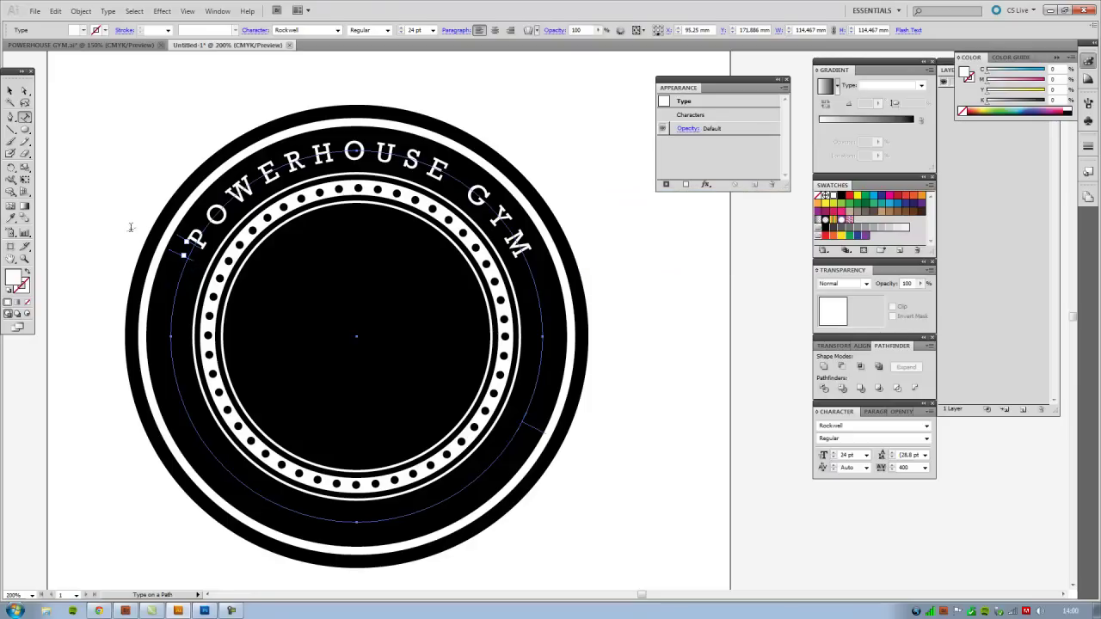
- Enlarge all the curved lettering to 29 pt and show the rulers
ctrl+click(175, 255)
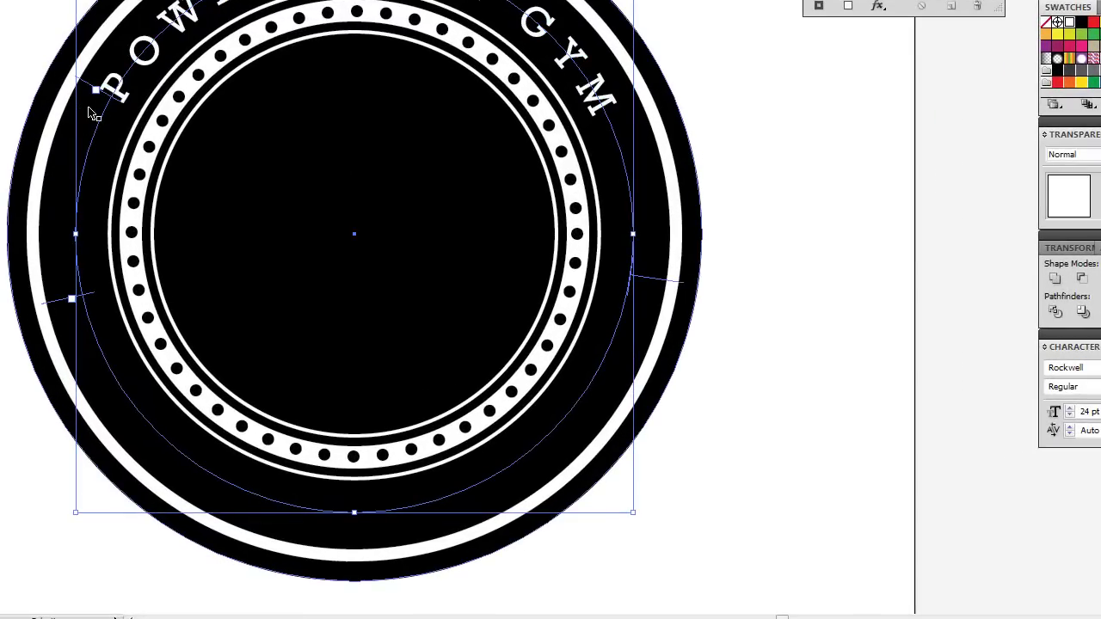
double_click(175, 24)
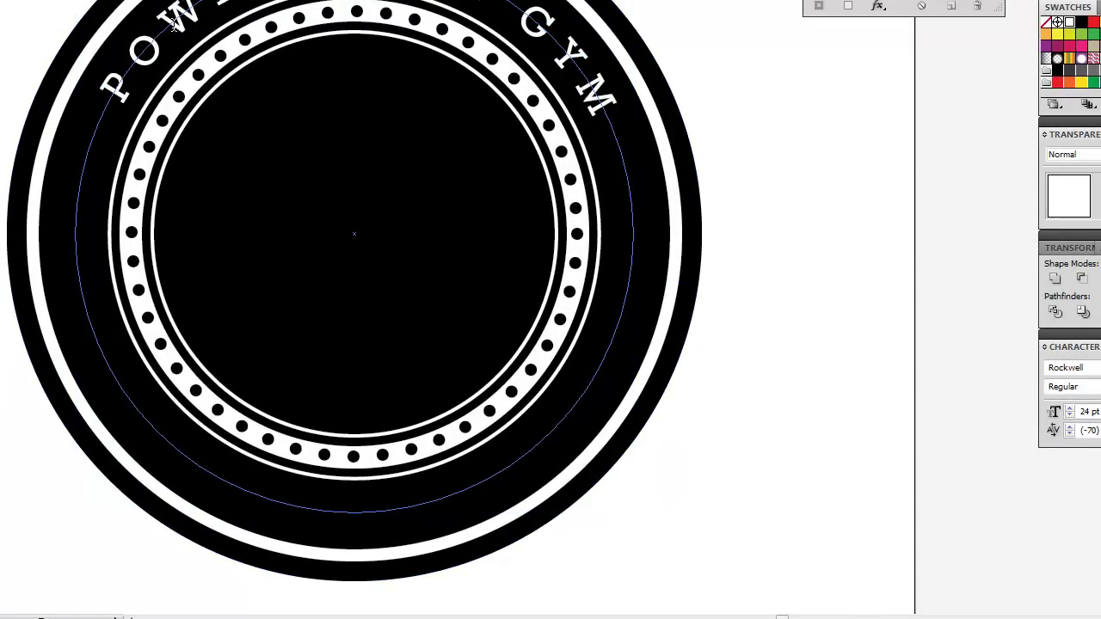
key(ctrl+a)
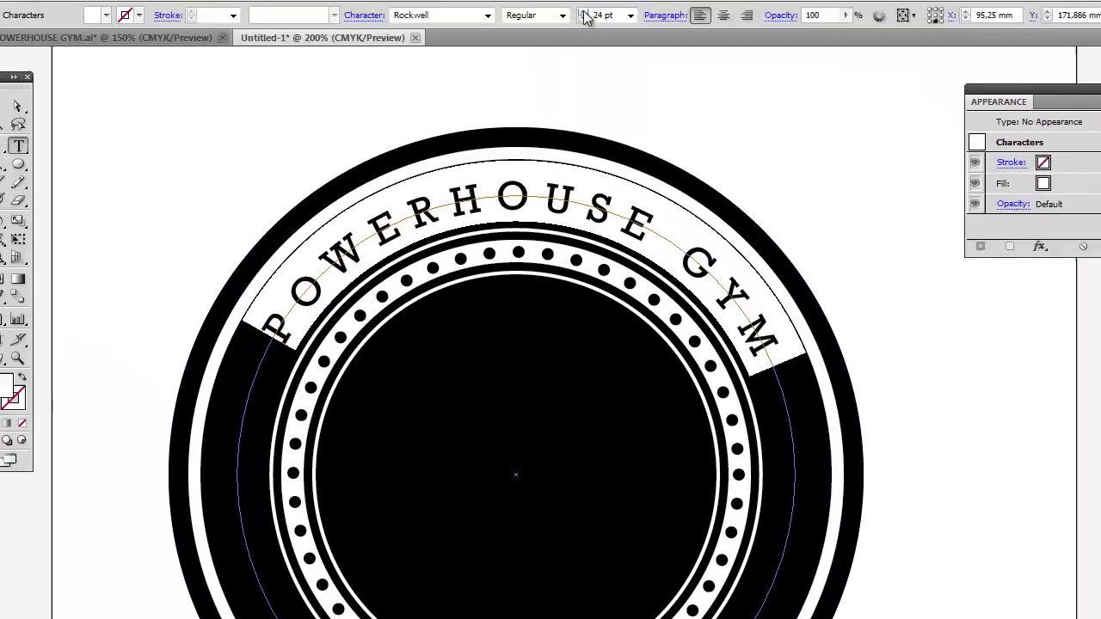
click(602, 42)
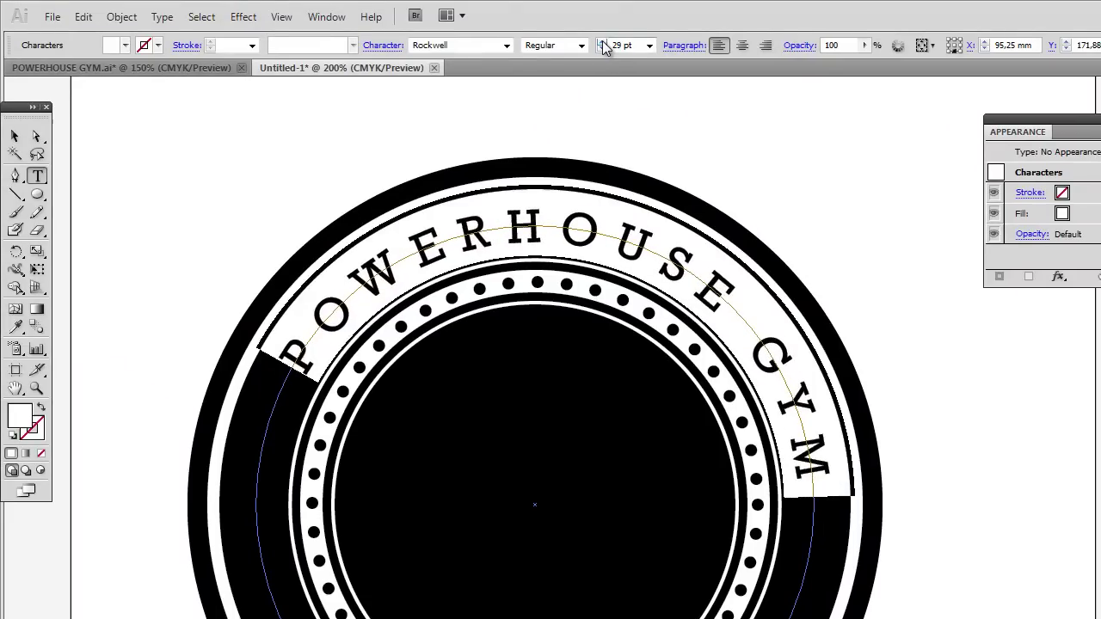
click(603, 43)
click(14, 138)
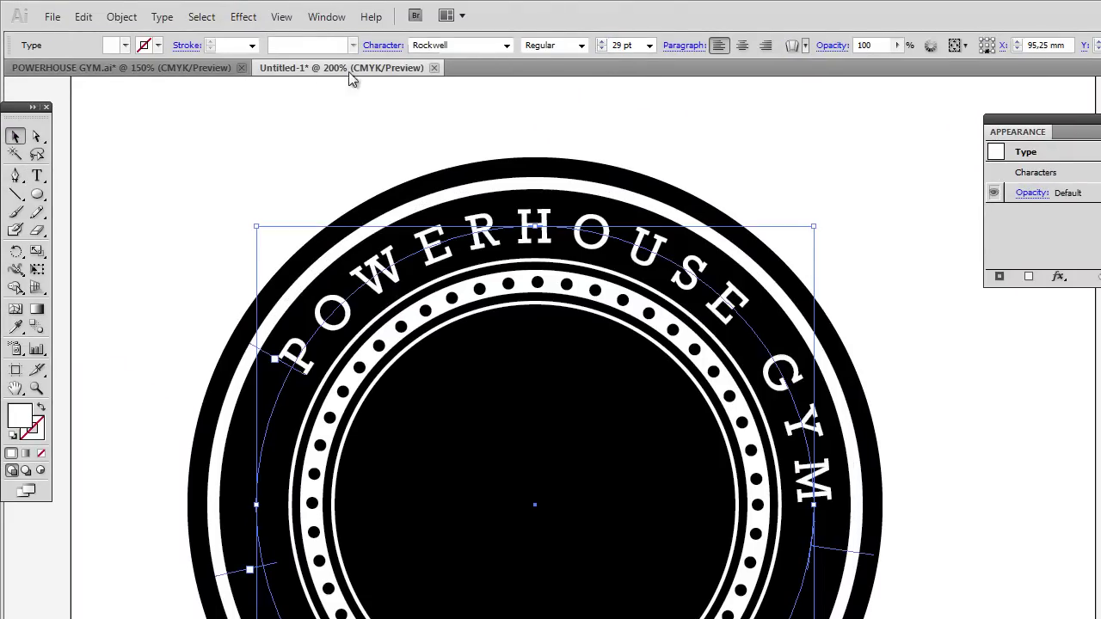
key(ctrl+r)
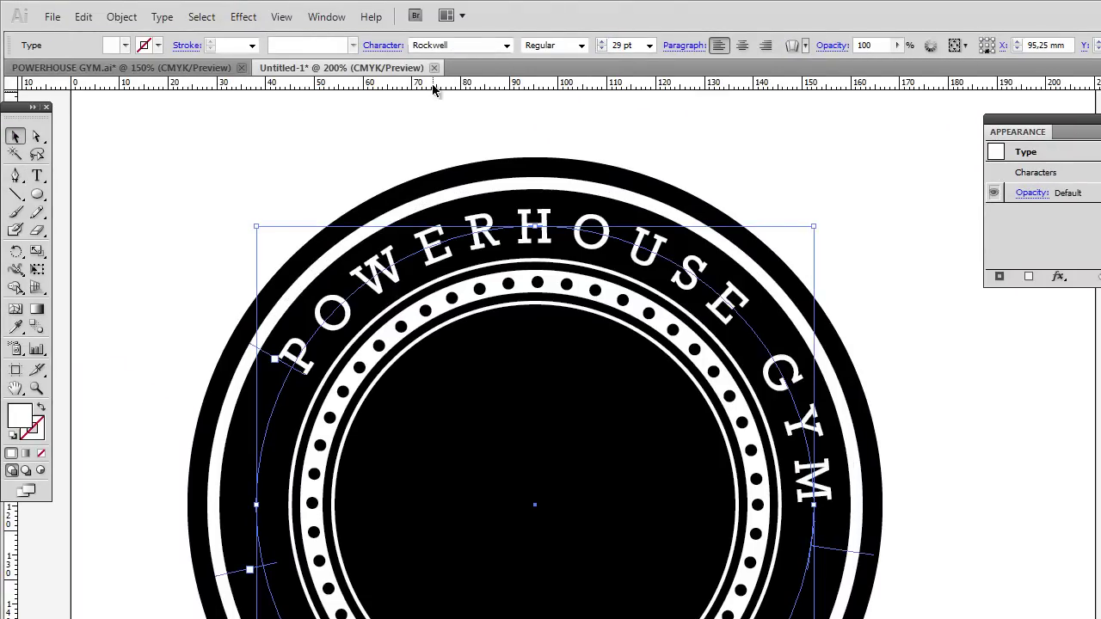
- Add a horizontal guide through the badge centre and slide the text start down to it
mouse_move(14, 108)
mouse_down()
mouse_move(20, 153)
mouse_move(17, 94)
mouse_up()
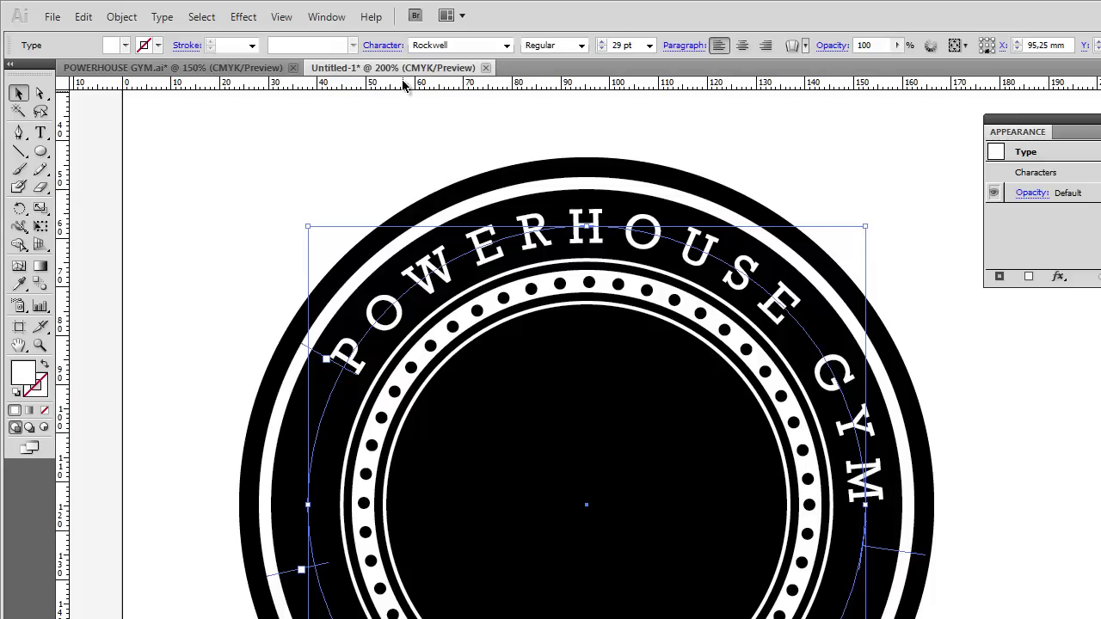
drag(389, 453, 365, 478)
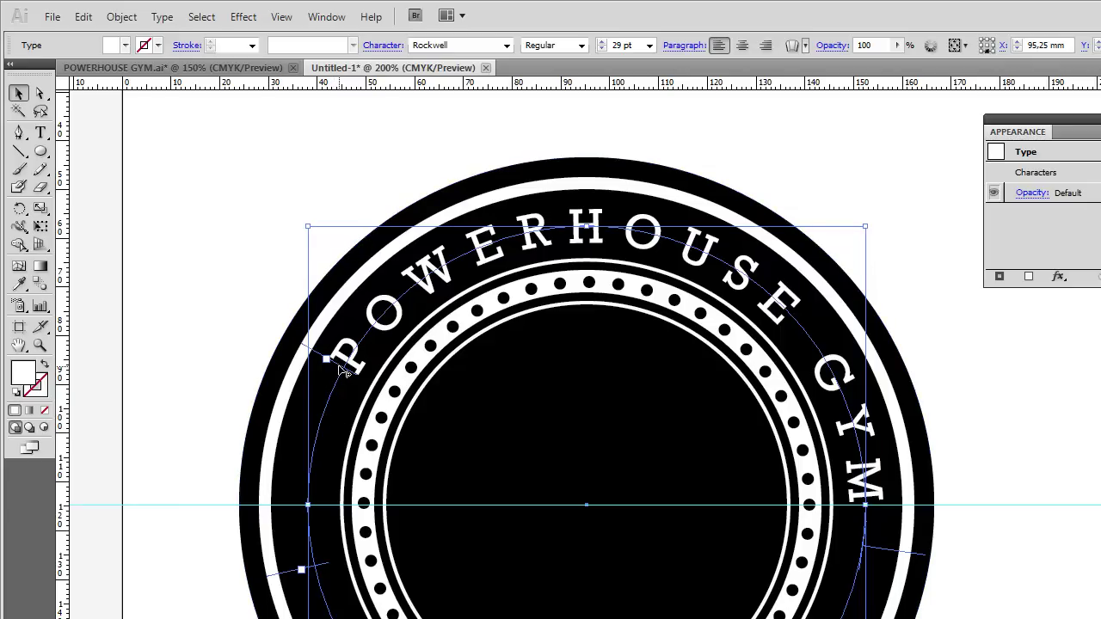
drag(339, 368, 311, 506)
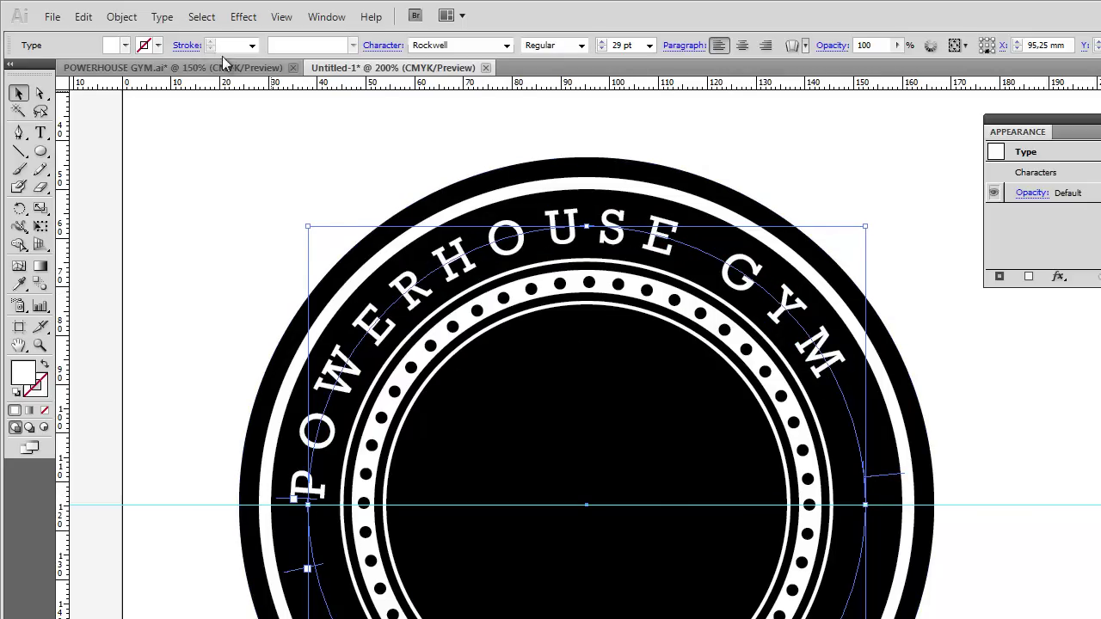
click(193, 72)
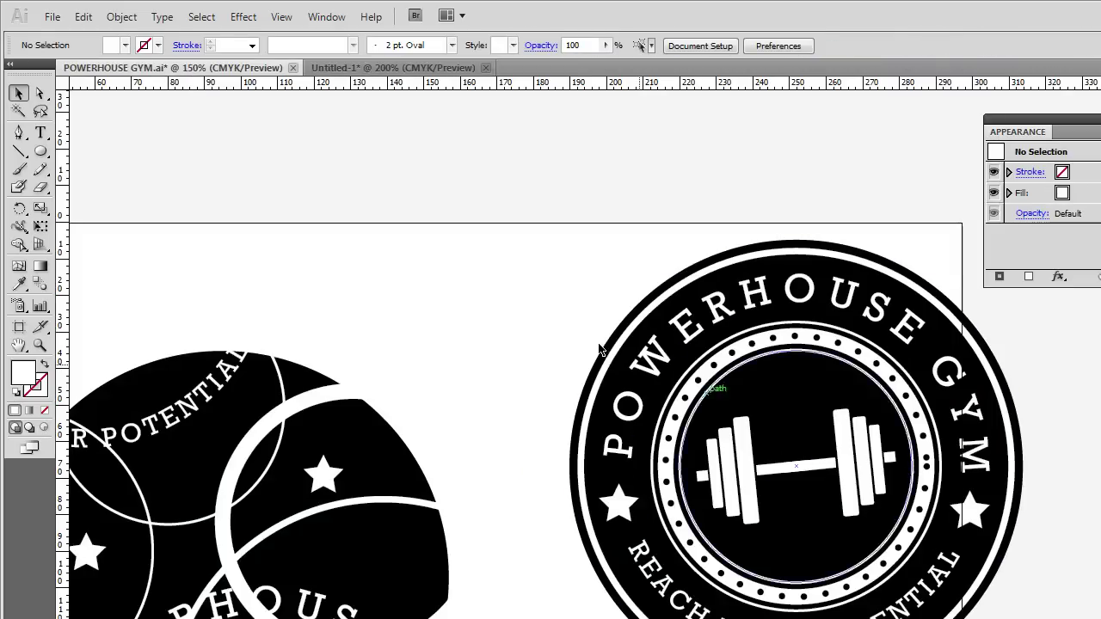
click(385, 68)
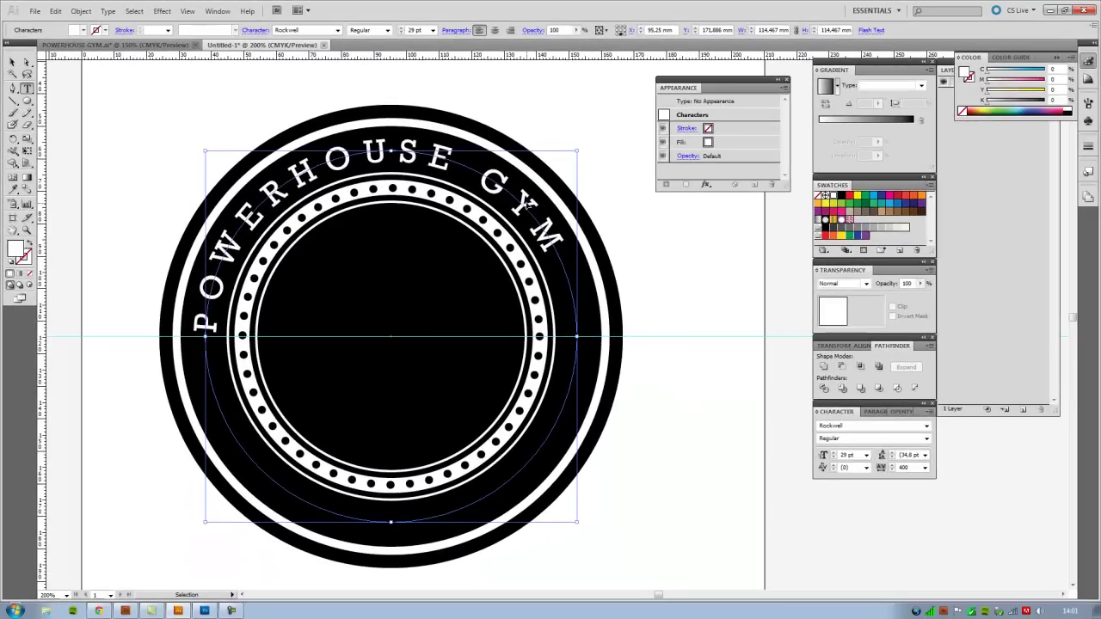
- Set the curved text's tracking to 500
triple_click(830, 308)
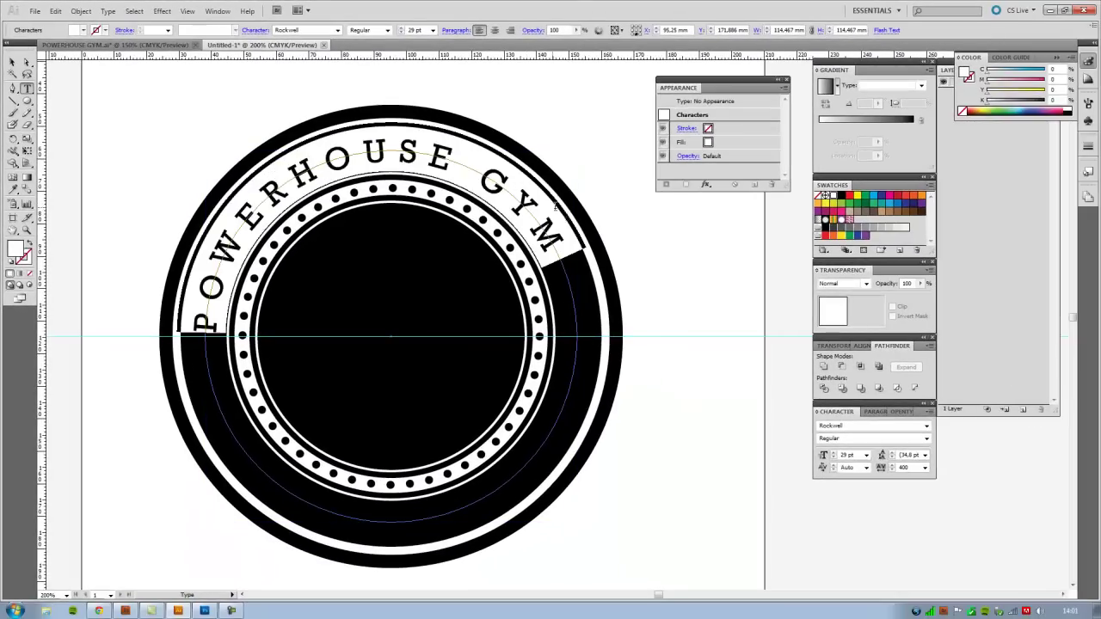
double_click(914, 468)
text(500)
key(Return)
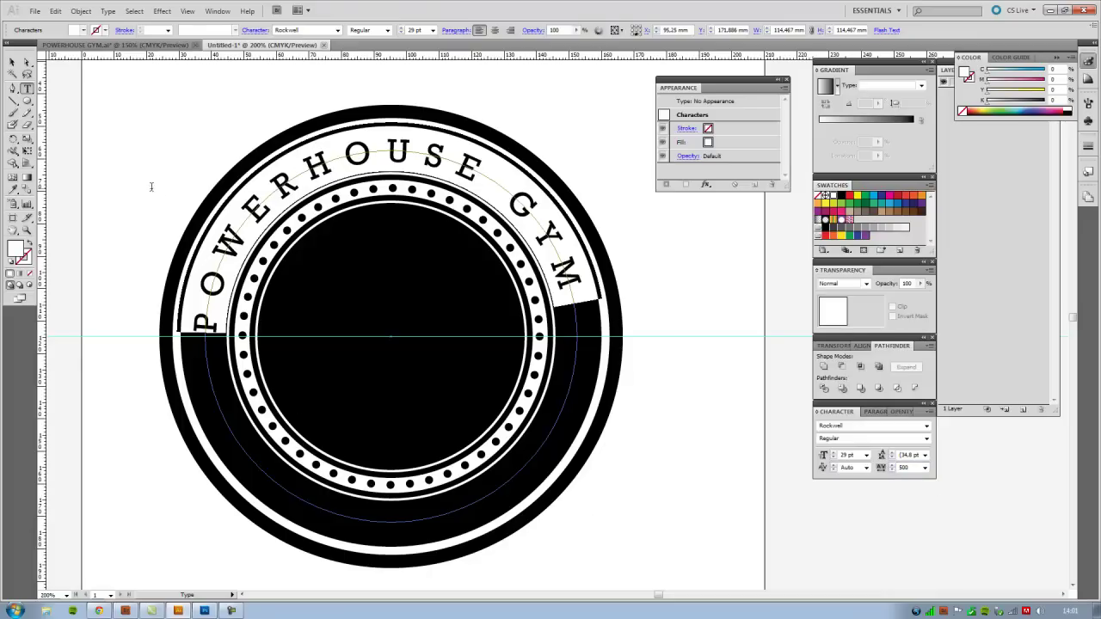
click(12, 62)
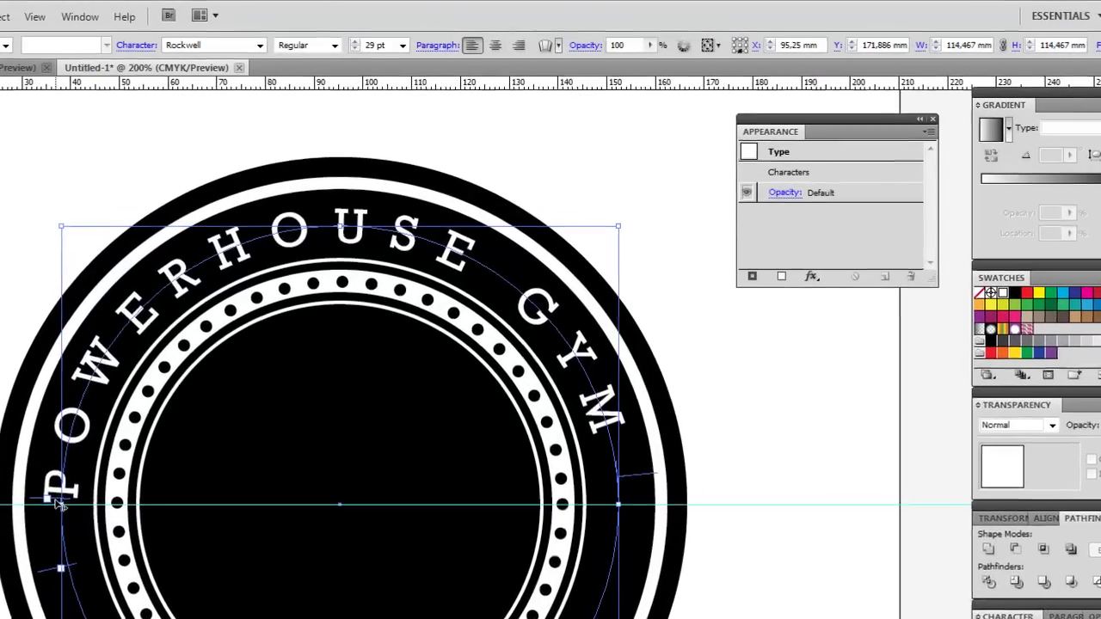
- Move the text start up the circle, add a second horizontal guide at its ends, and deselect
drag(203, 334, 200, 325)
drag(56, 488, 67, 462)
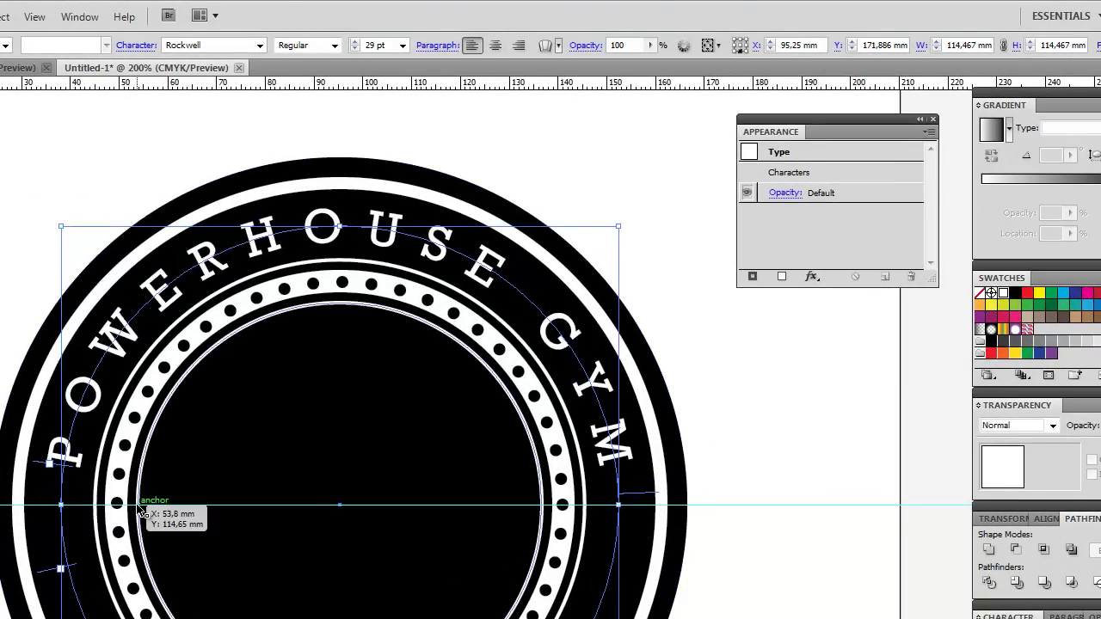
mouse_move(140, 506)
mouse_down()
mouse_move(137, 492)
mouse_move(138, 504)
mouse_up()
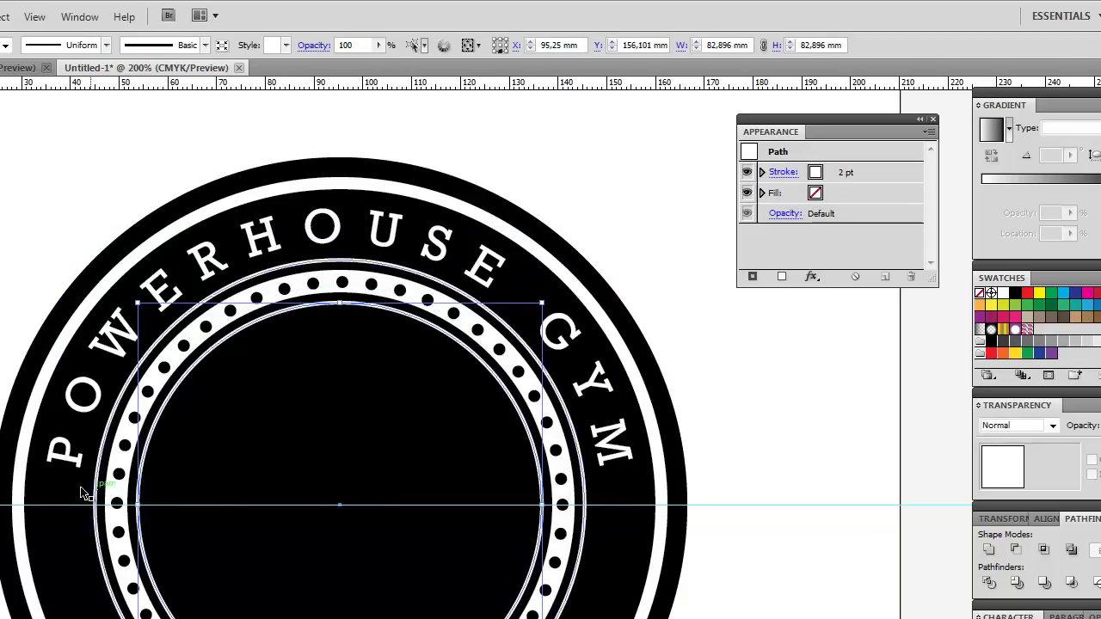
drag(71, 82, 86, 470)
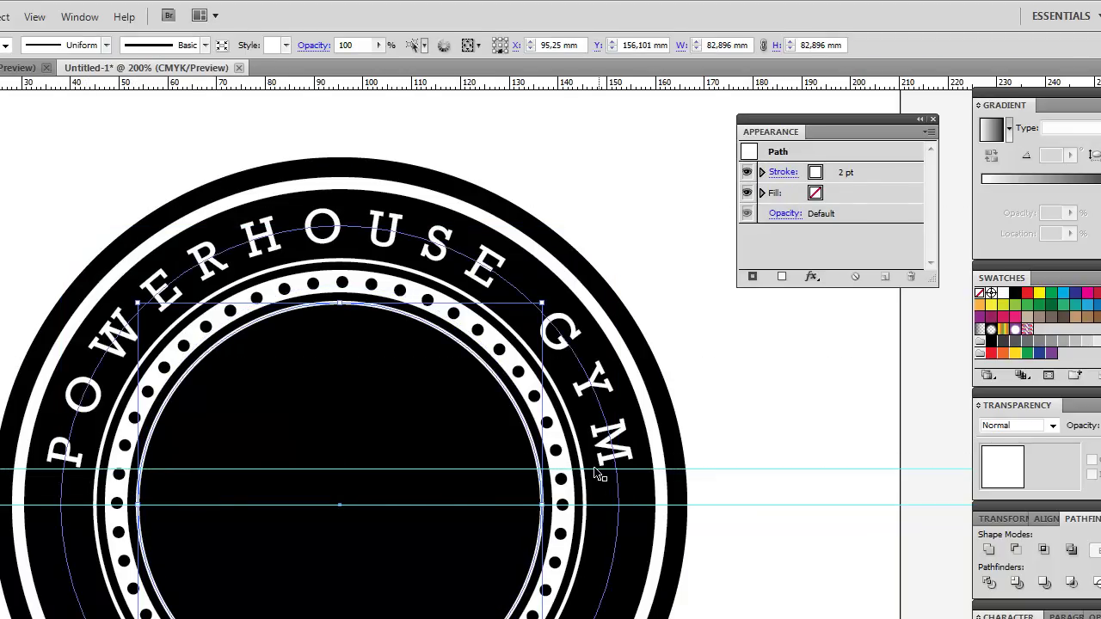
key(ctrl+shift+a)
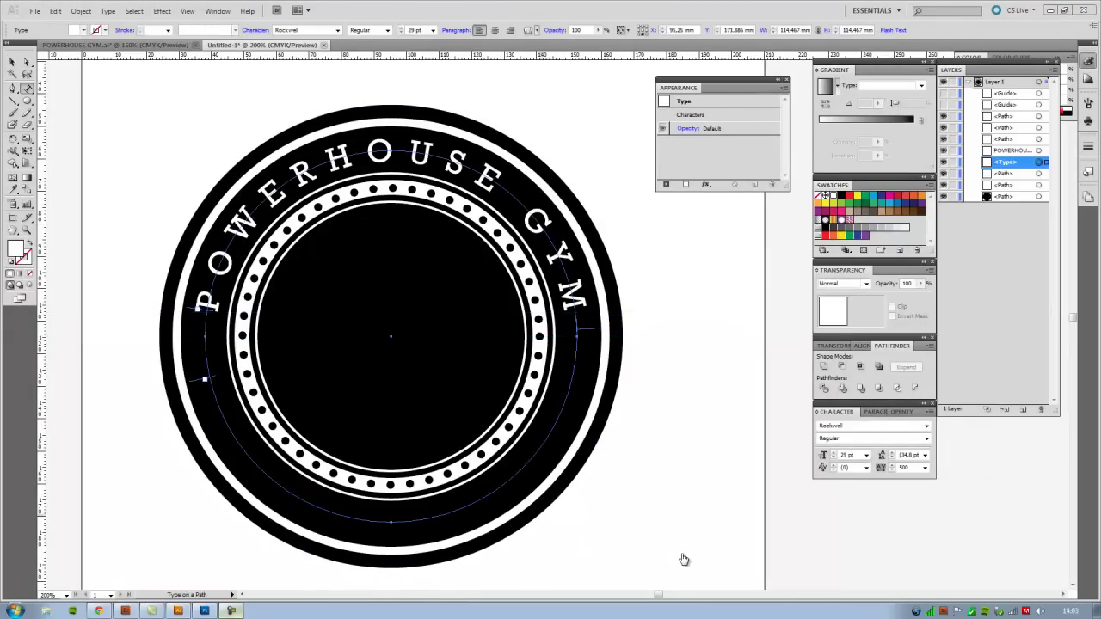
- Discard the empty text object and select the circle inside the dotted ring
key(Escape)
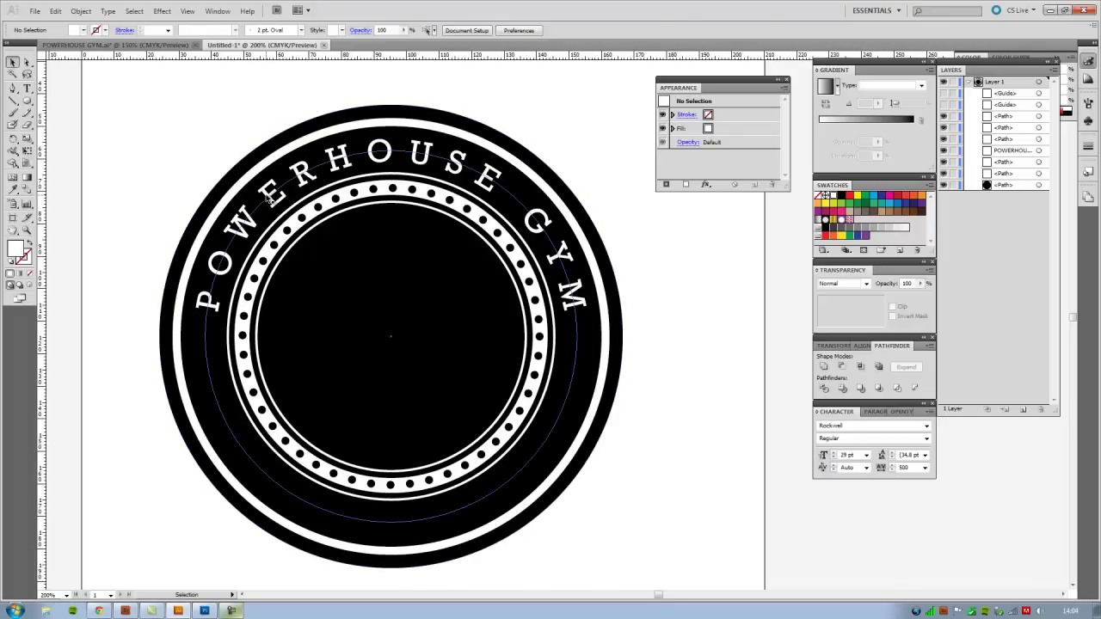
click(198, 381)
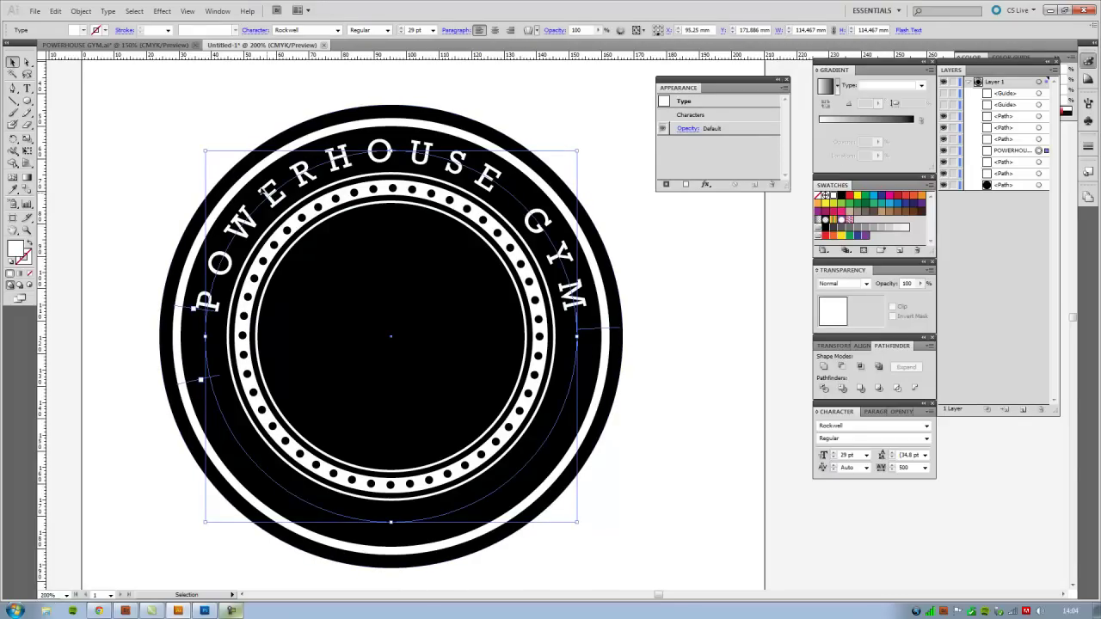
click(142, 136)
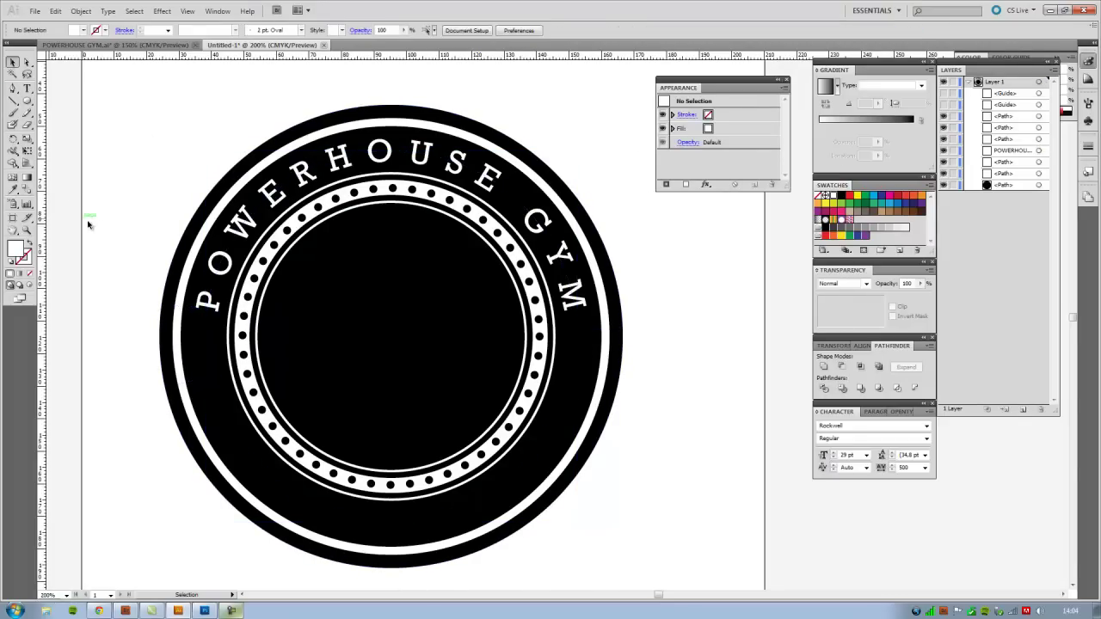
click(230, 316)
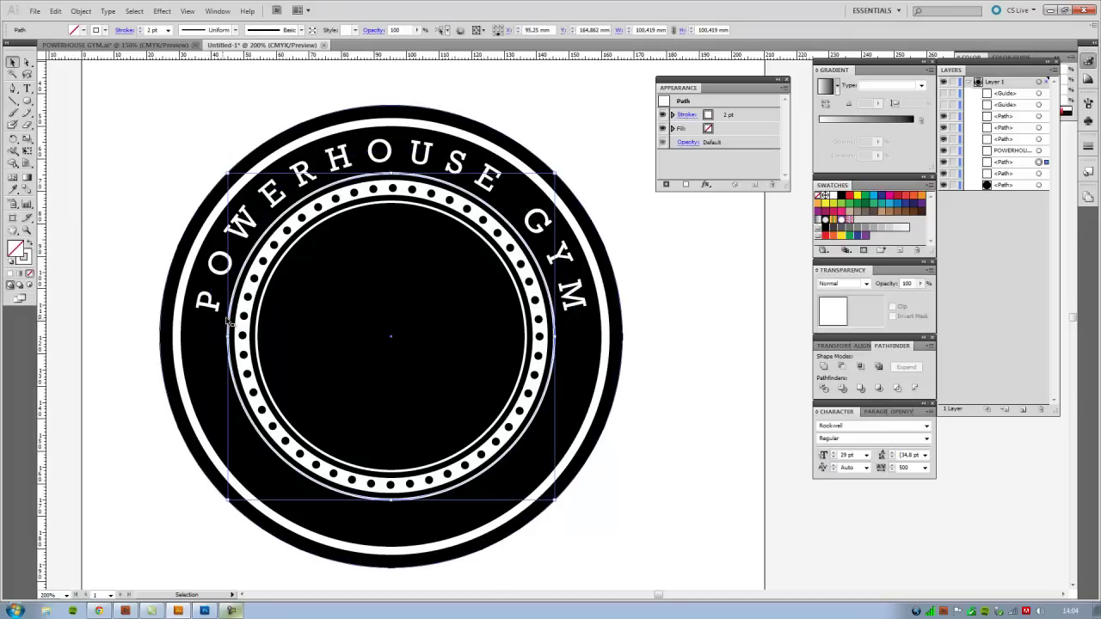
key(a)
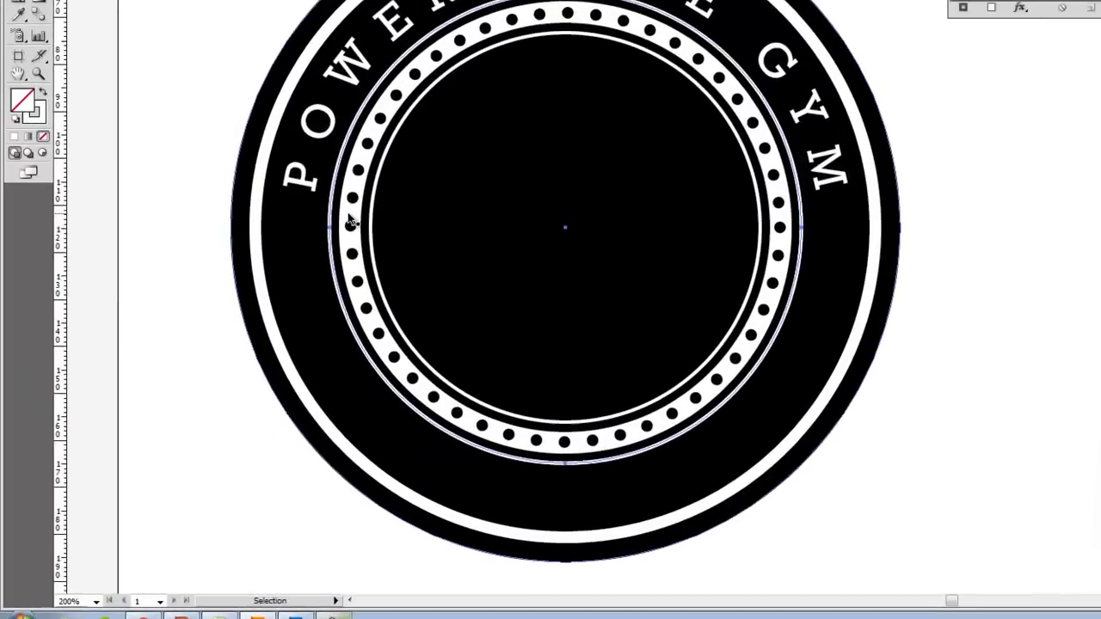
key(v)
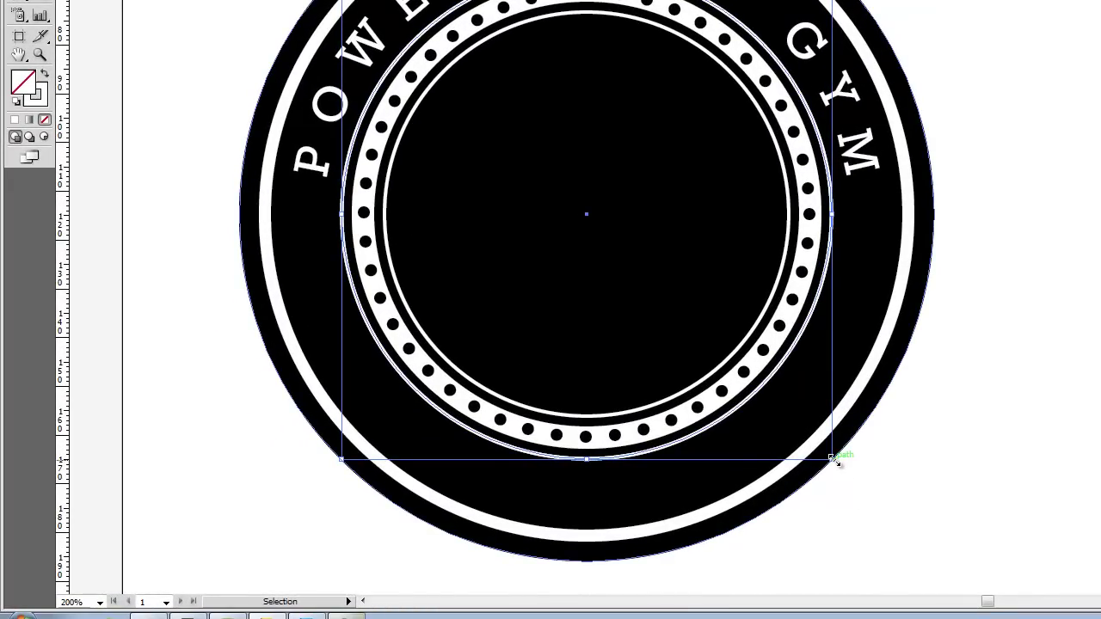
- Enlarge the circle to about 113.76 mm, remove its outline, and start path text on it
drag(833, 461, 875, 508)
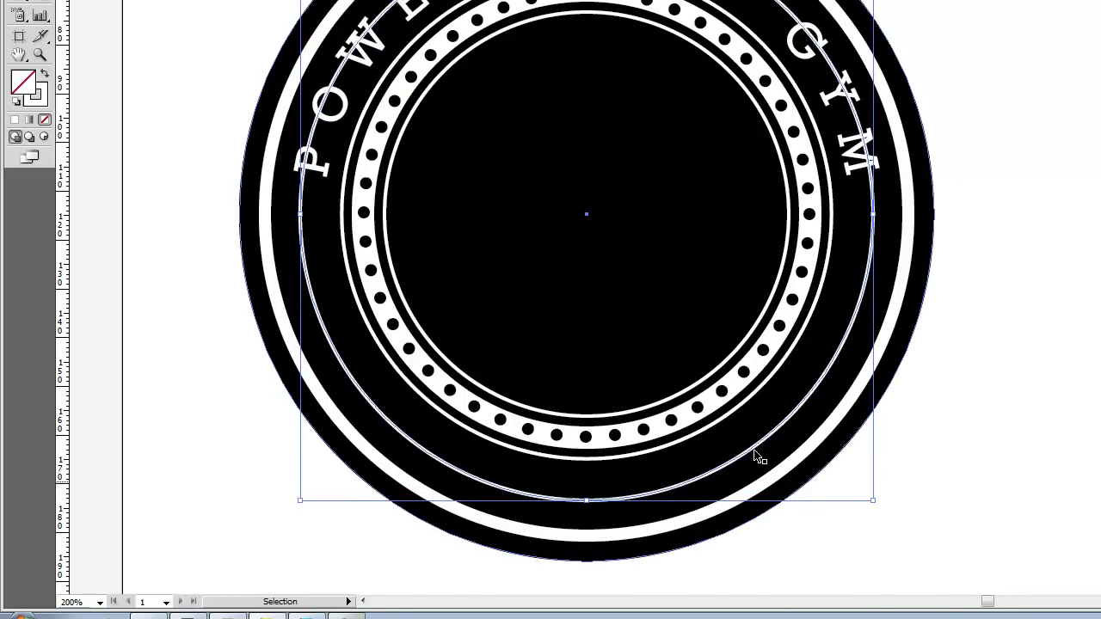
click(41, 100)
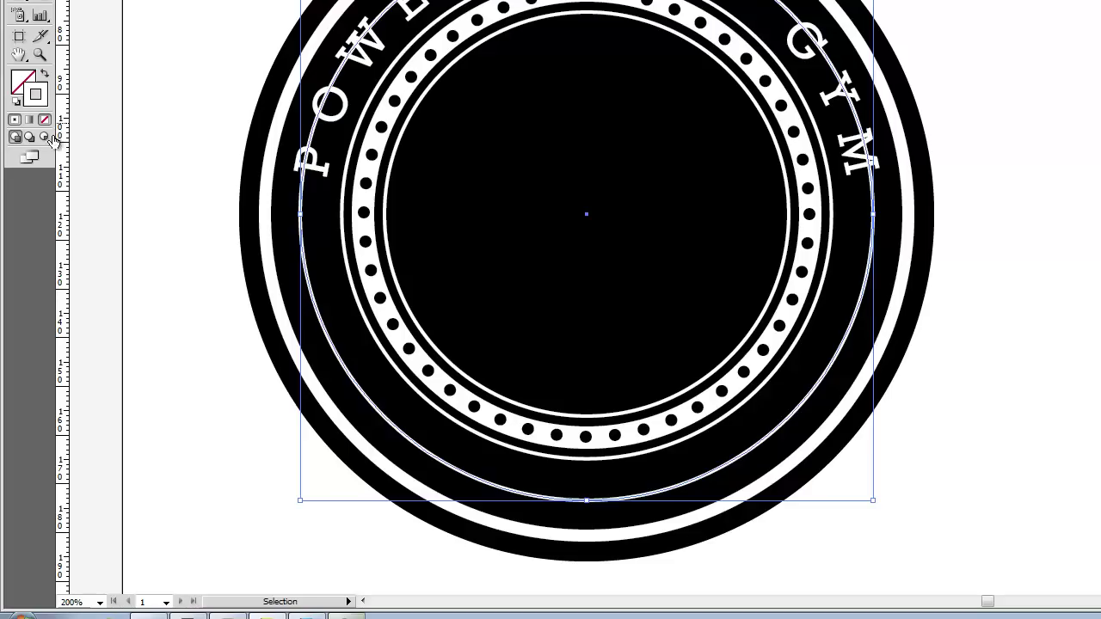
key(slash)
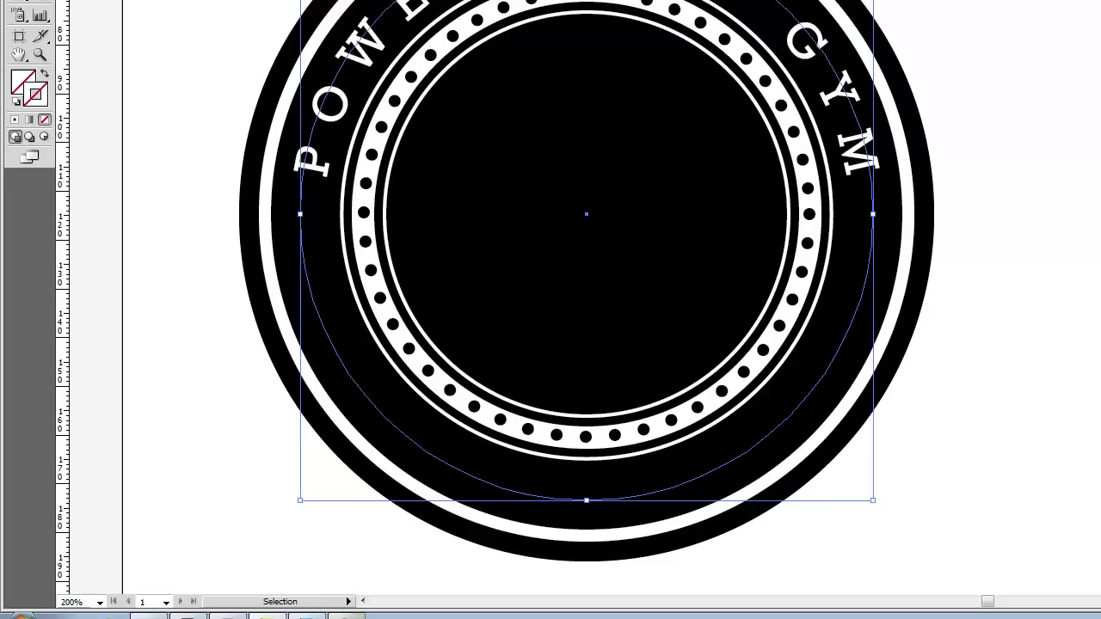
key(shift+t)
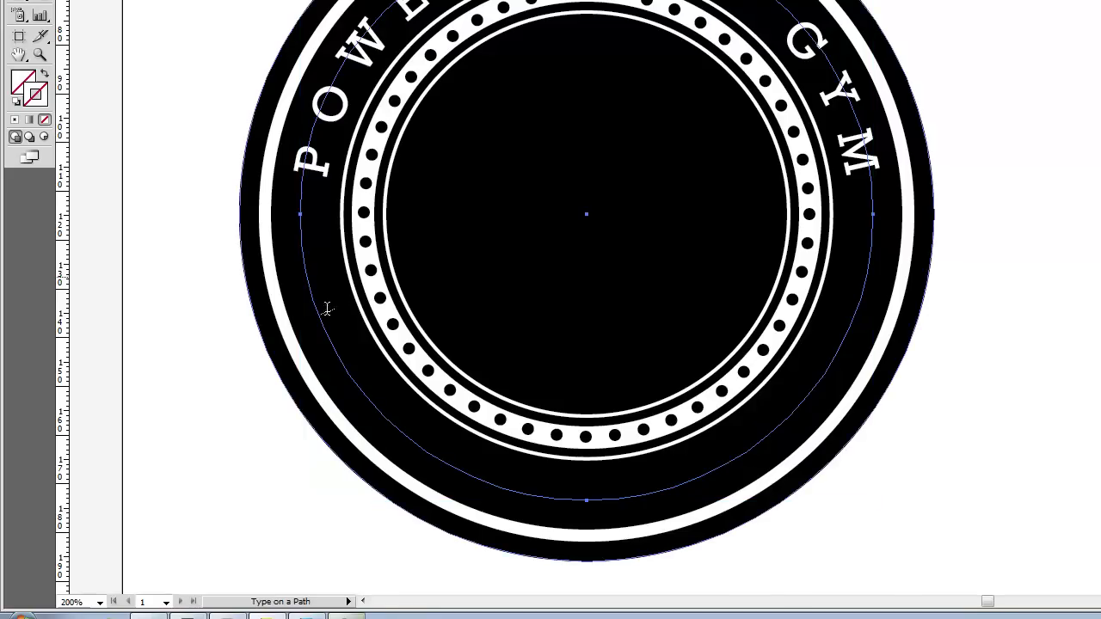
click(389, 410)
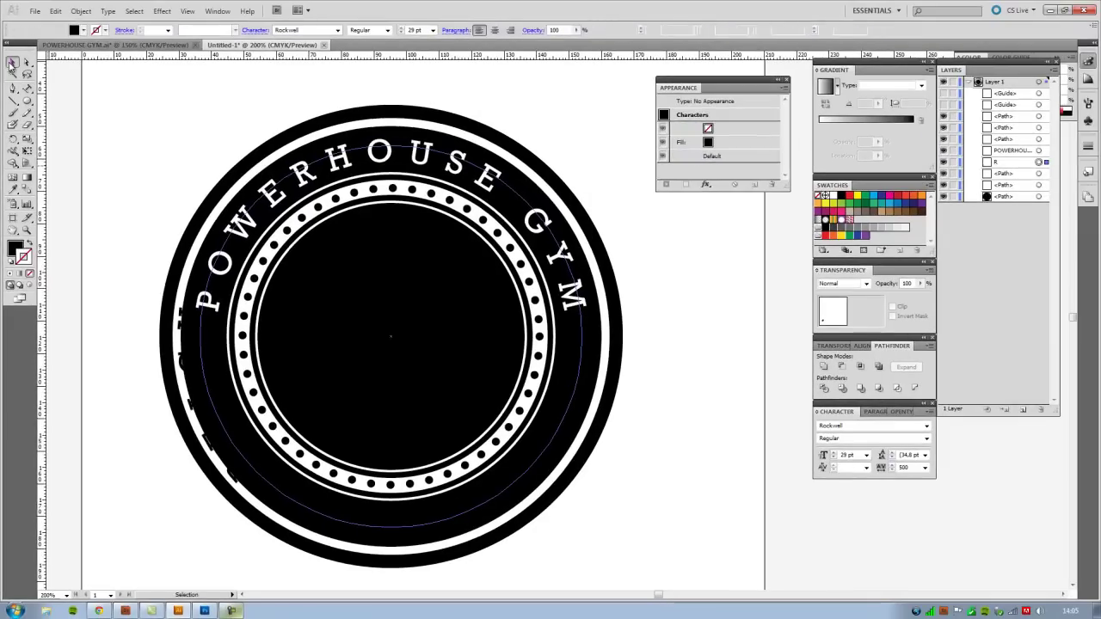
- Make the new REACH path text white
key(Escape)
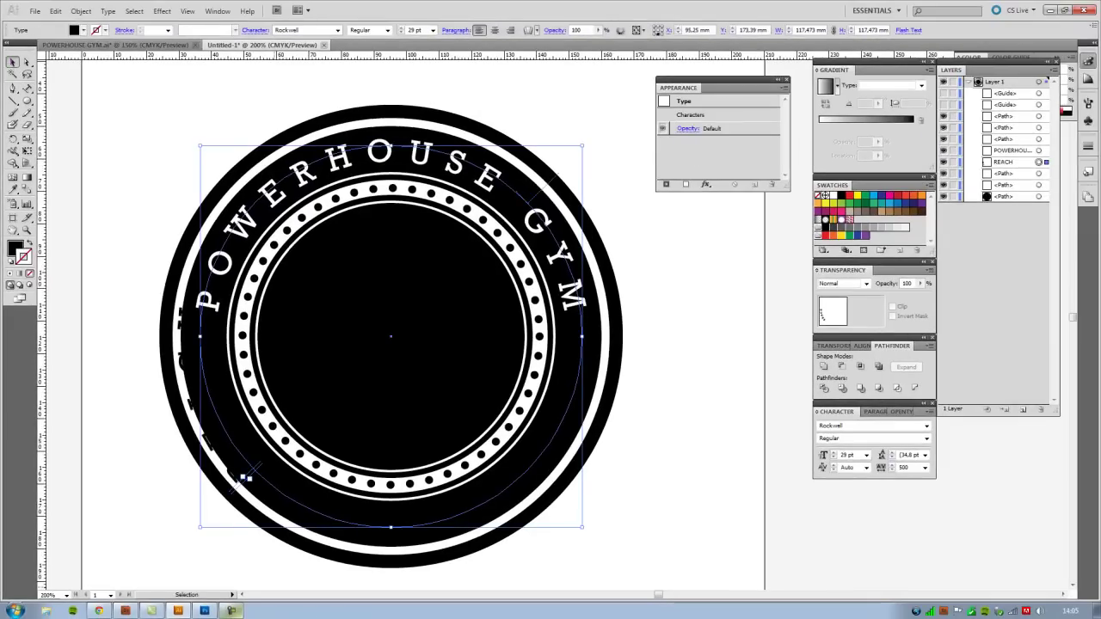
right_click(341, 526)
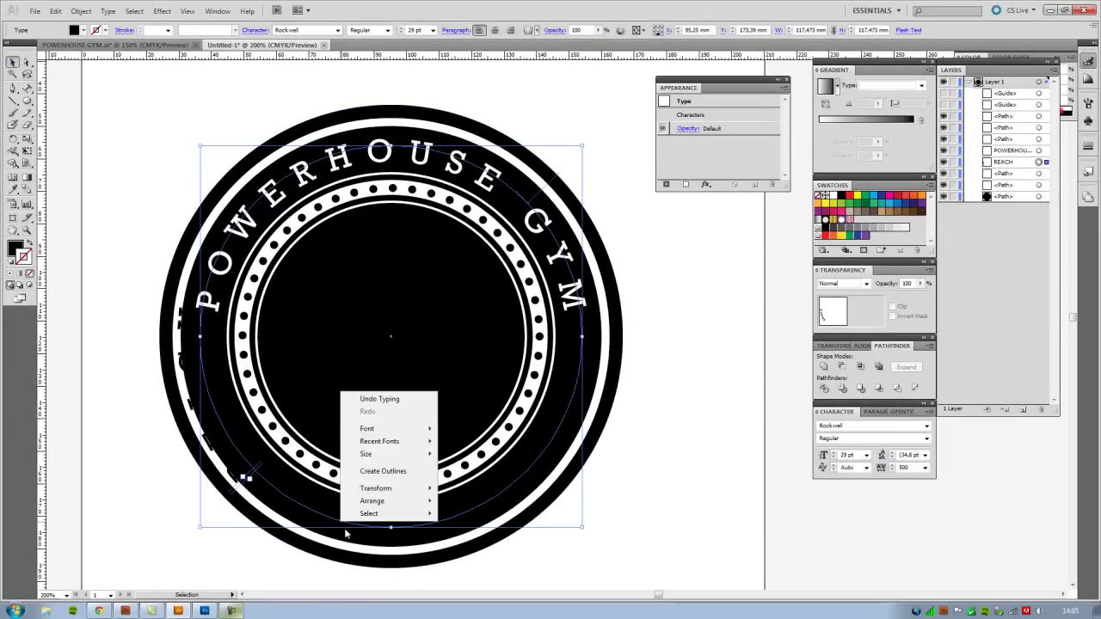
click(16, 251)
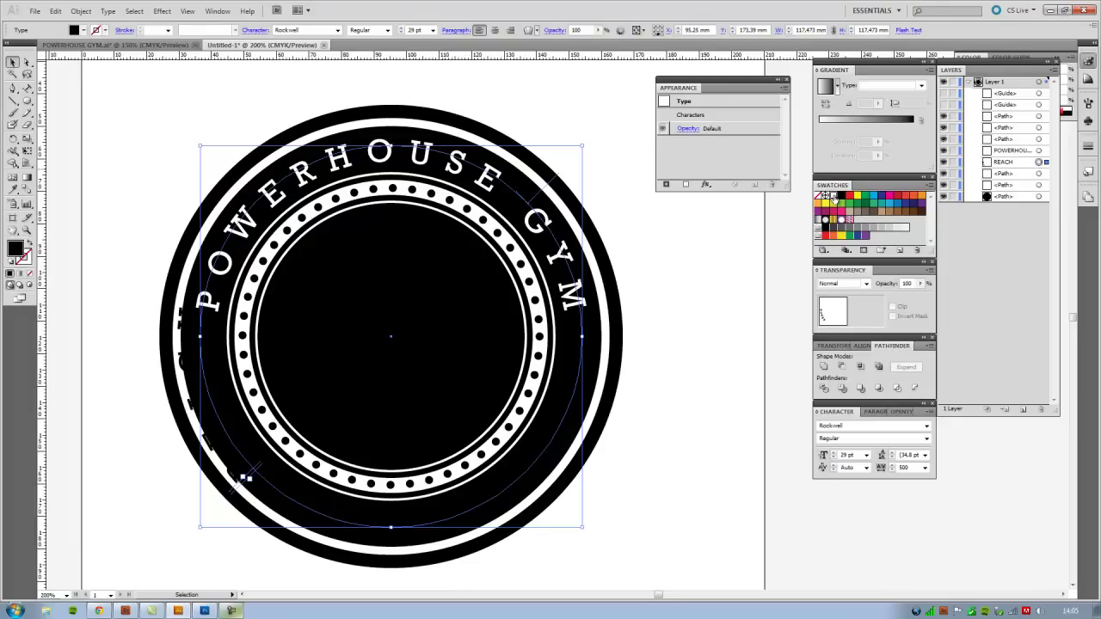
click(831, 197)
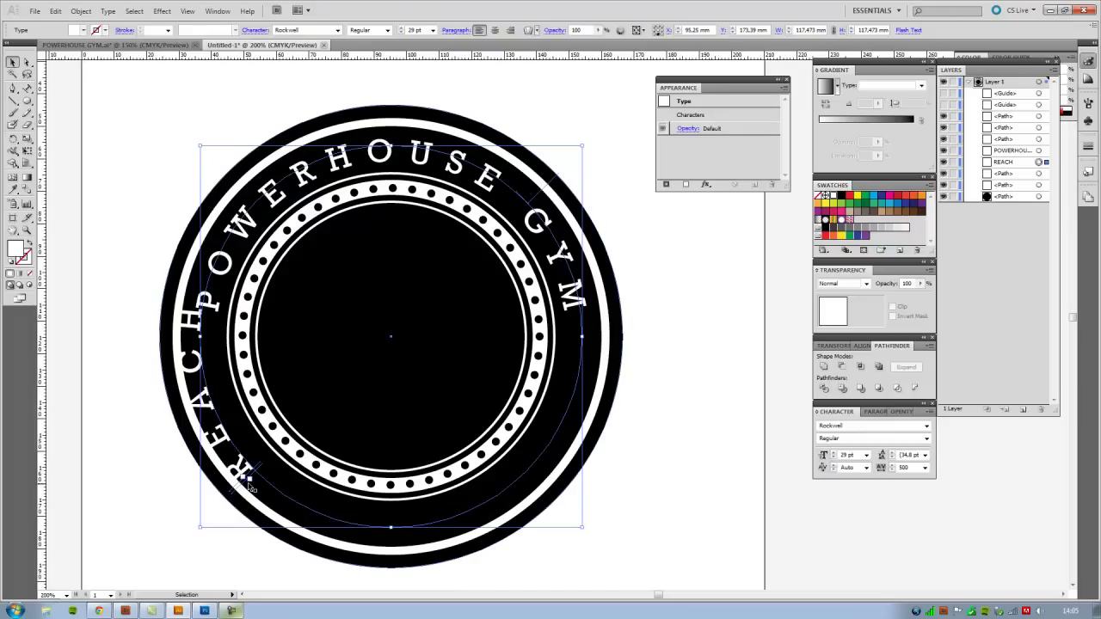
- Slide the REACH text down its circle so it sits below POWERHOUSE GYM
click(222, 457)
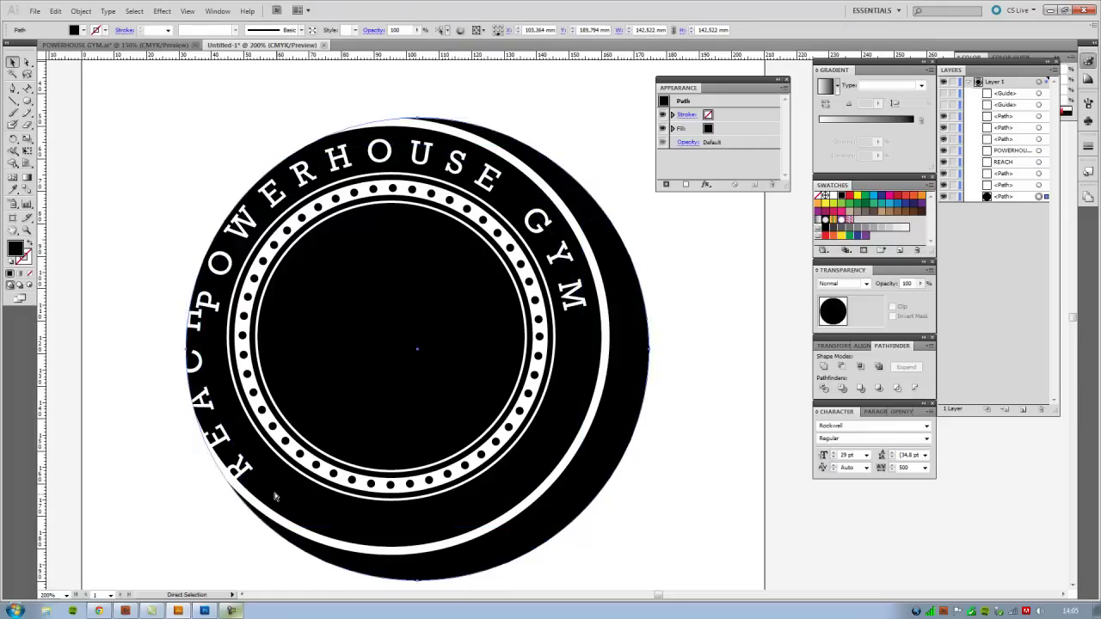
double_click(223, 442)
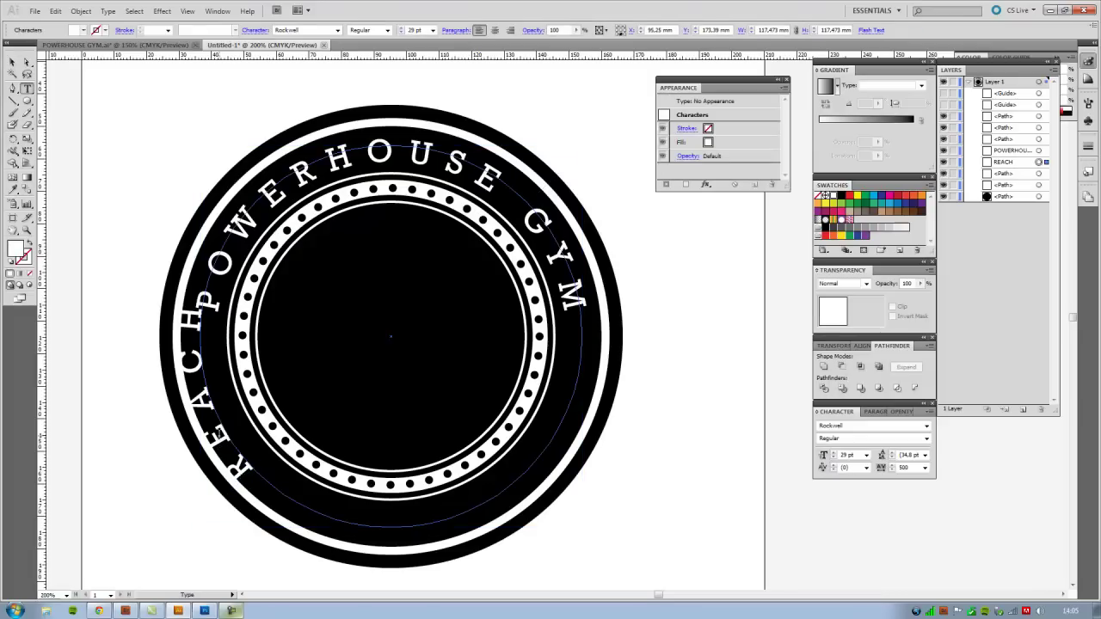
key(ctrl+a)
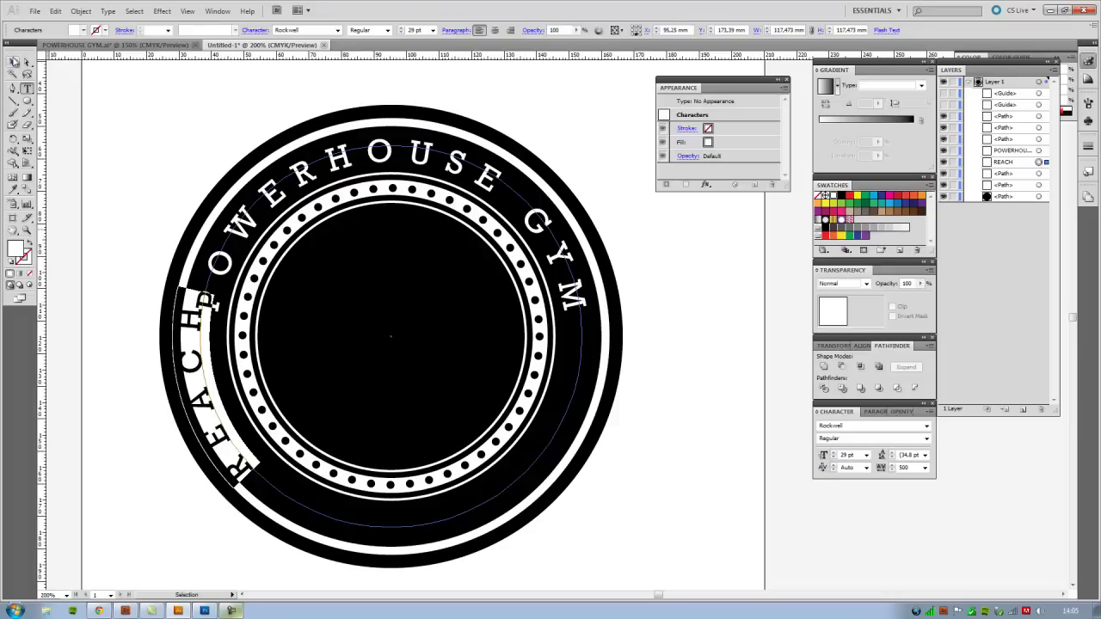
key(Escape)
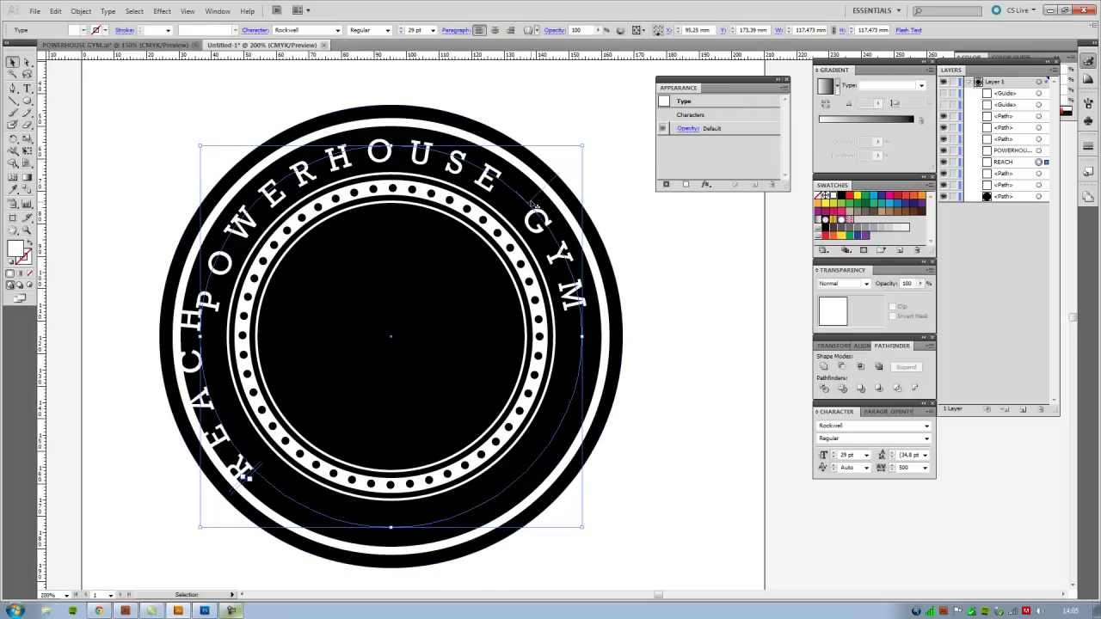
drag(534, 204, 527, 215)
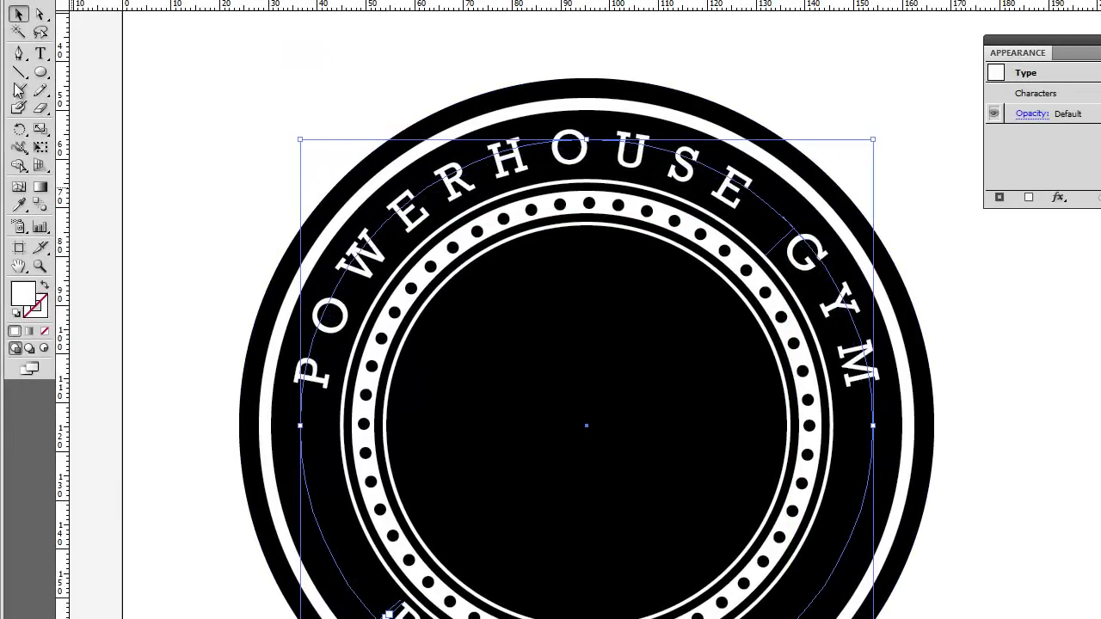
- Set REACH's Type on a Path options to Align to Path Center, unflipped, and apply
click(41, 56)
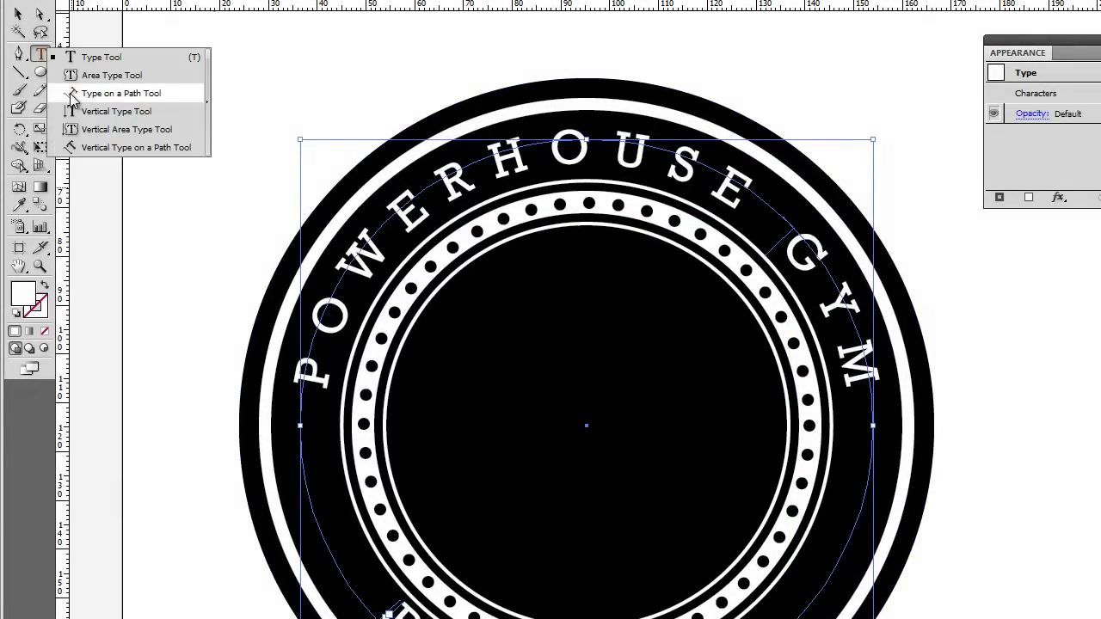
click(120, 93)
double_click(42, 54)
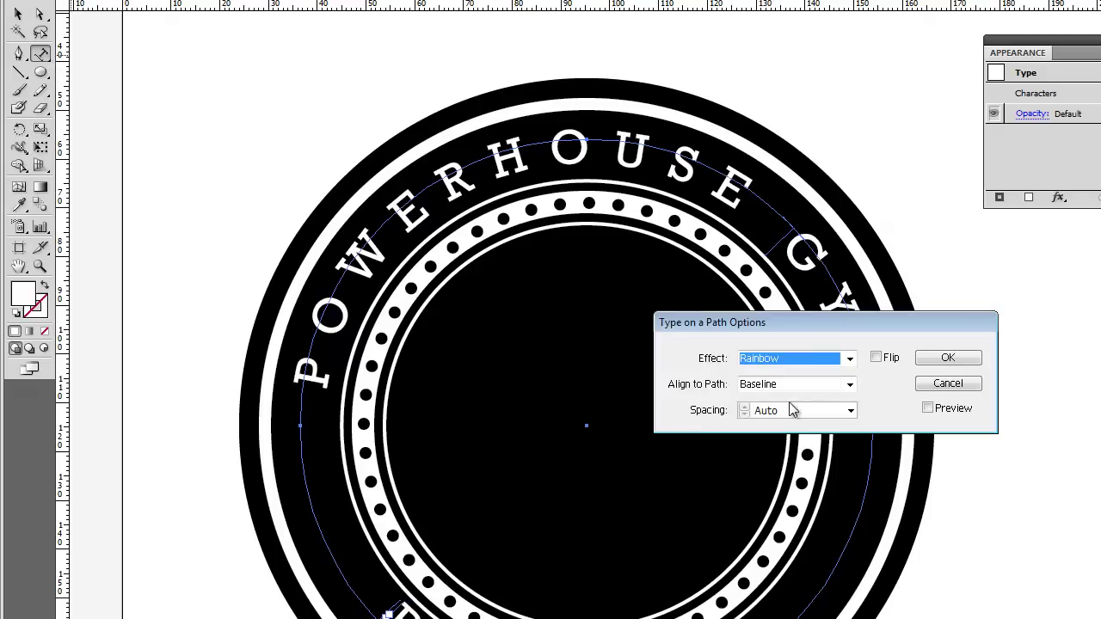
click(878, 357)
click(927, 408)
click(876, 357)
click(876, 357)
click(876, 357)
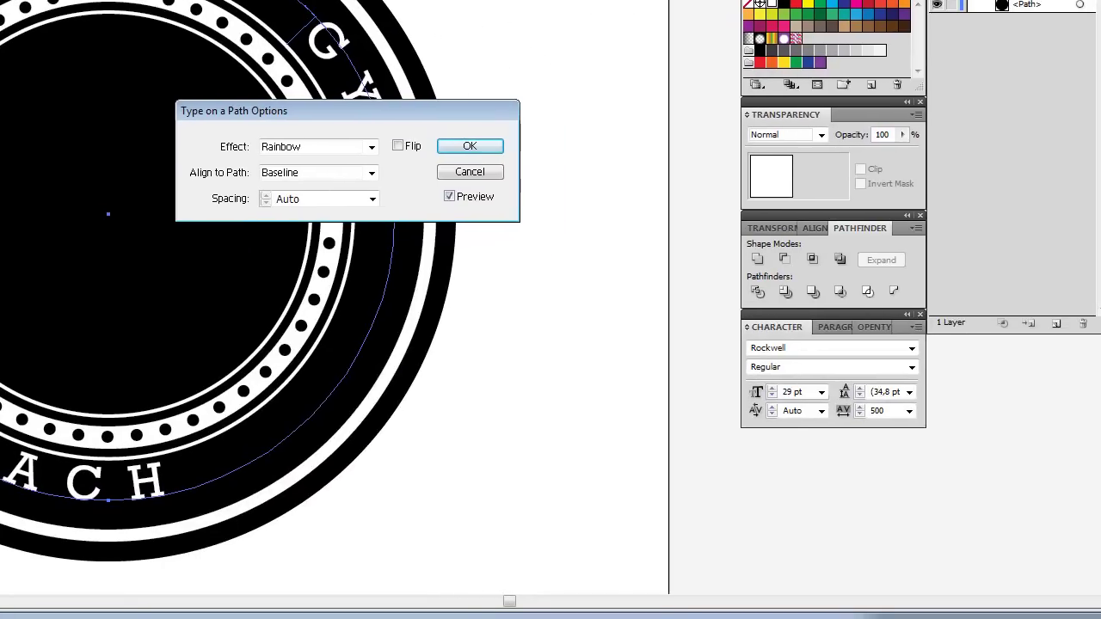
click(372, 174)
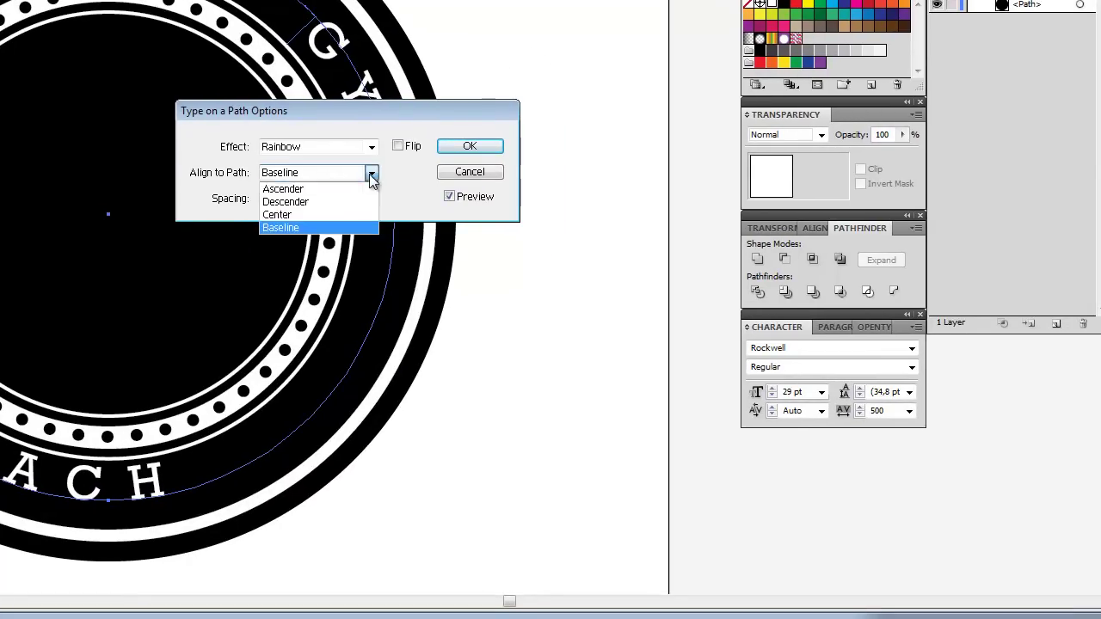
click(301, 215)
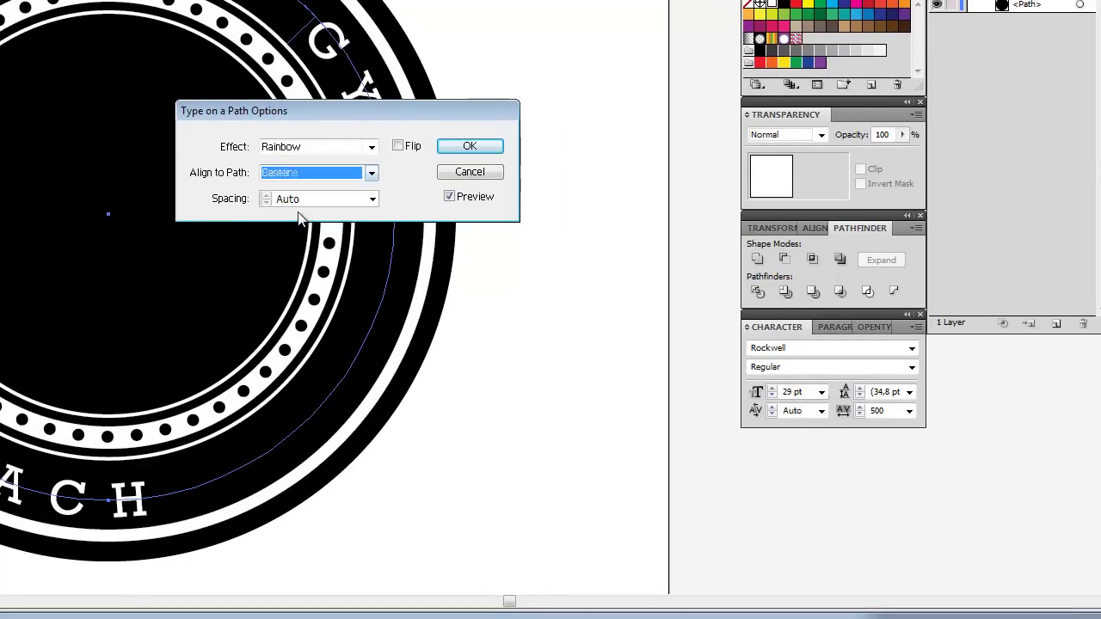
click(469, 147)
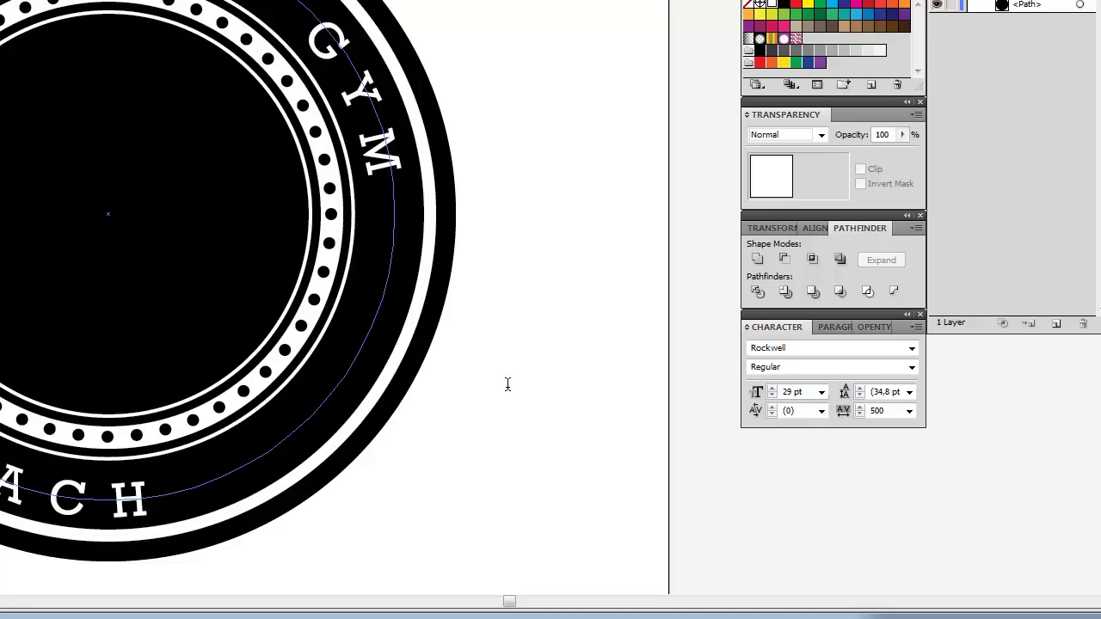
- Extend the text to 'REACH YOUR' and set it to 14 pt
key(BackSpace)
text(h)
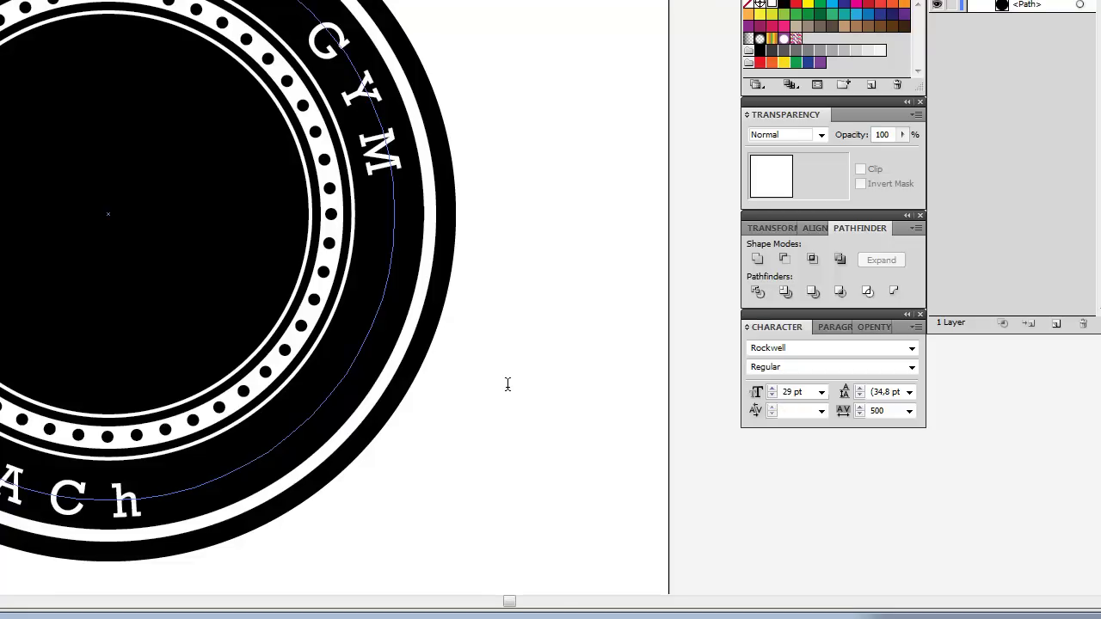
key(BackSpace)
text(H)
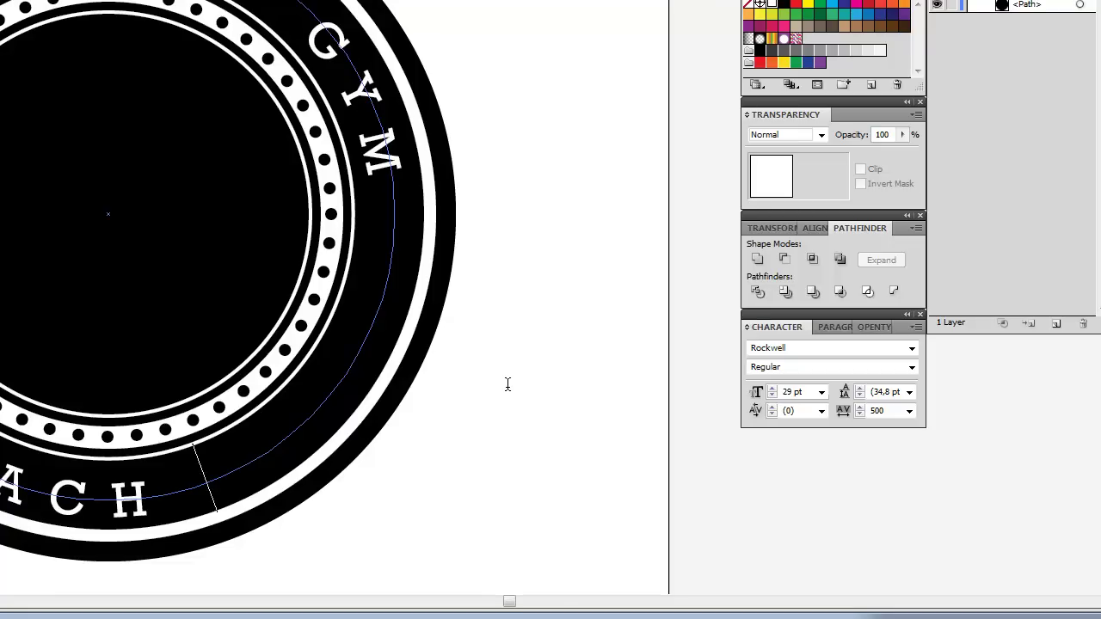
text( YOUR)
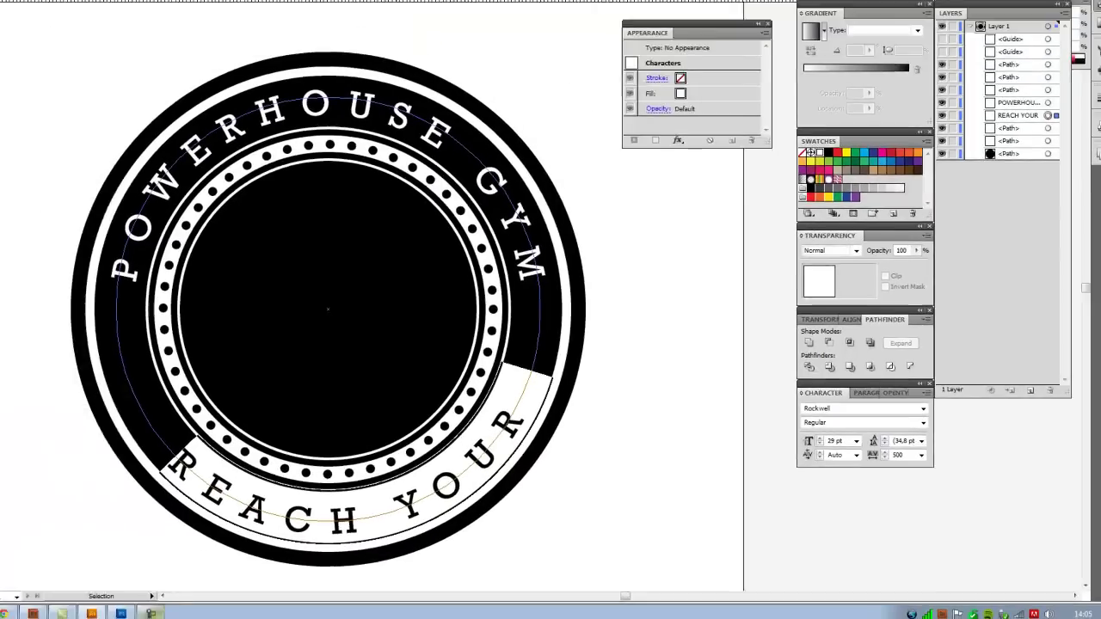
click(433, 30)
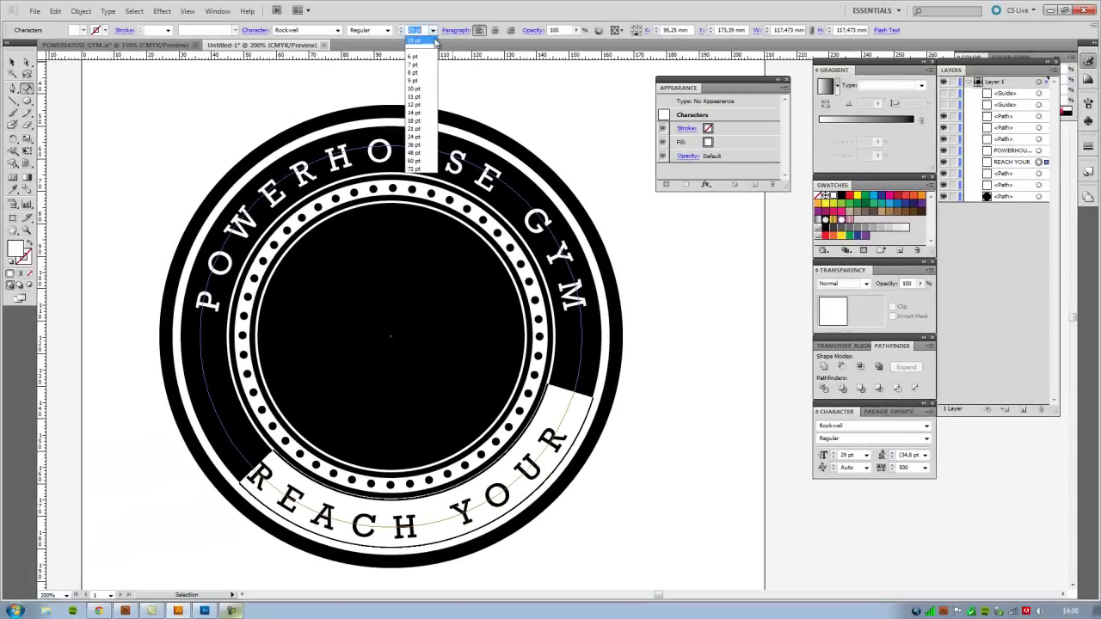
click(415, 112)
- Finish the phrase as REACH YOUR POTENTIAL, correcting the mistyped ending
click(491, 480)
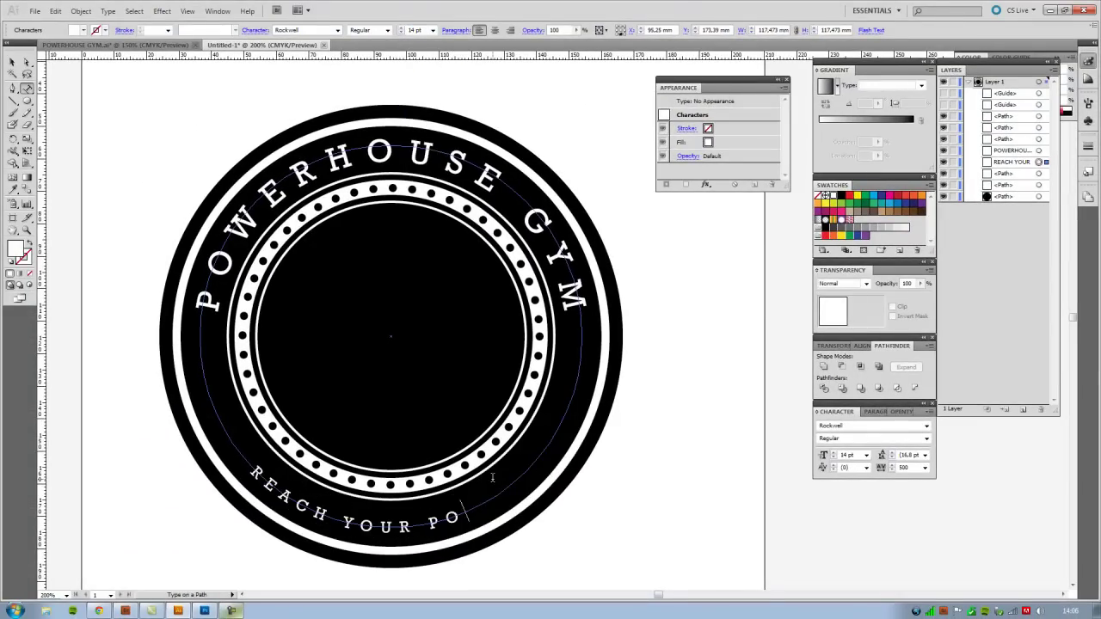
key(BackSpace)
key(BackSpace)
text(TENTIONA)
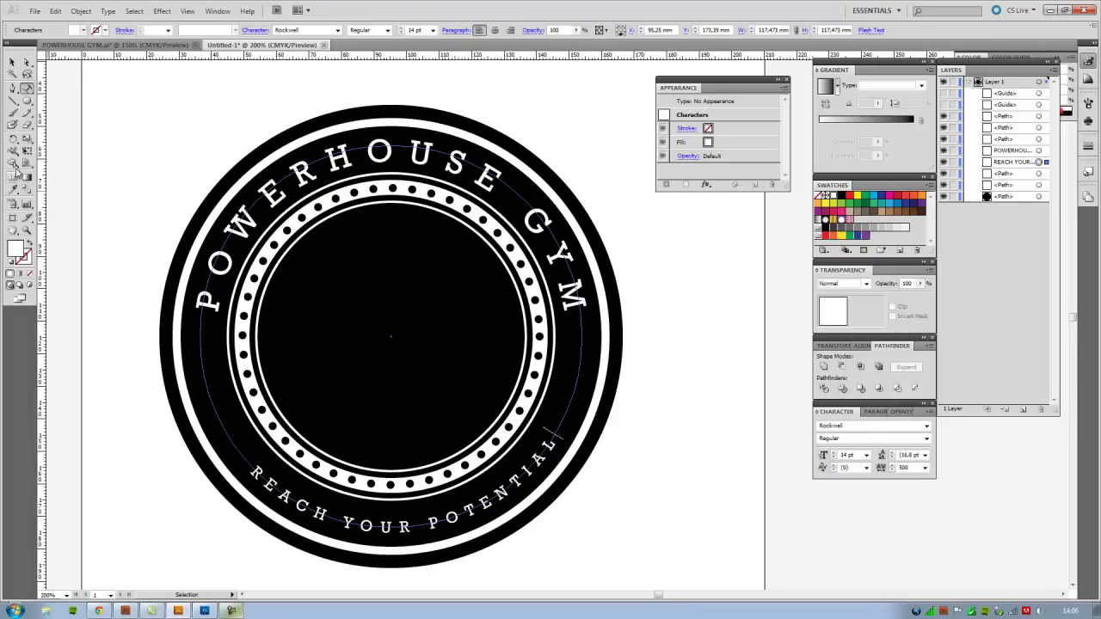
click(13, 62)
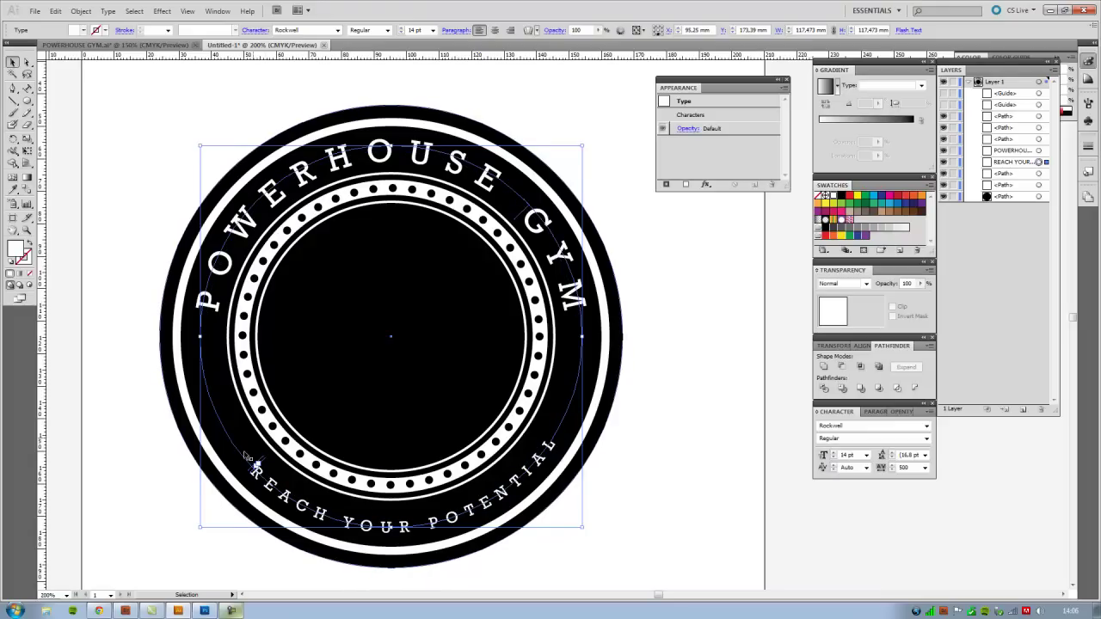
- Resize REACH YOUR POTENTIAL to 15 pt and slide it to arc evenly across the bottom
double_click(306, 513)
key(ctrl+a)
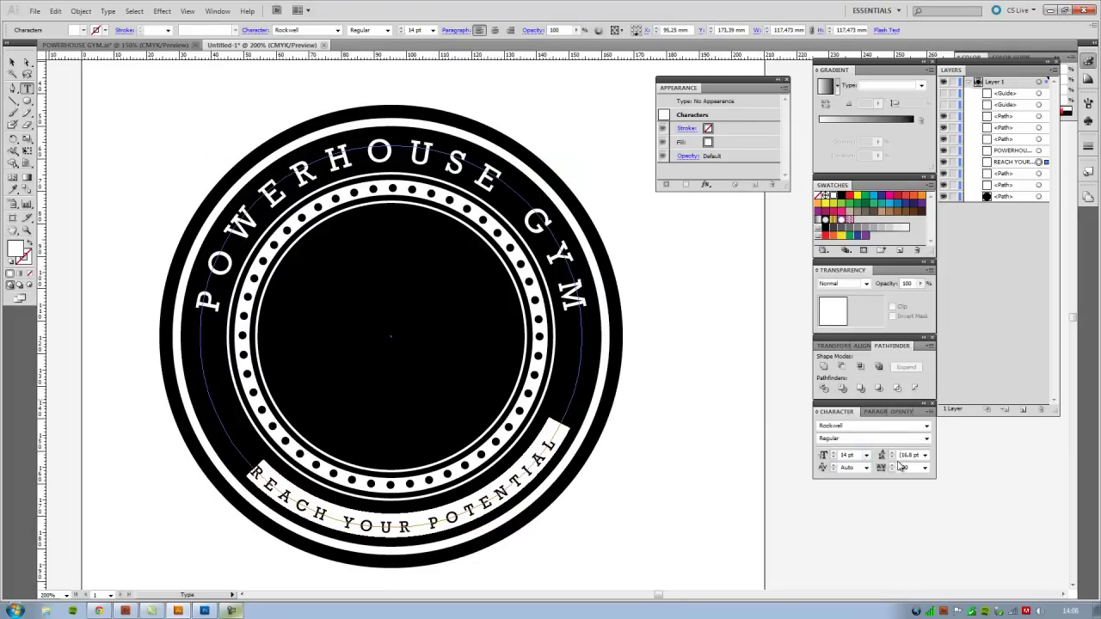
click(835, 454)
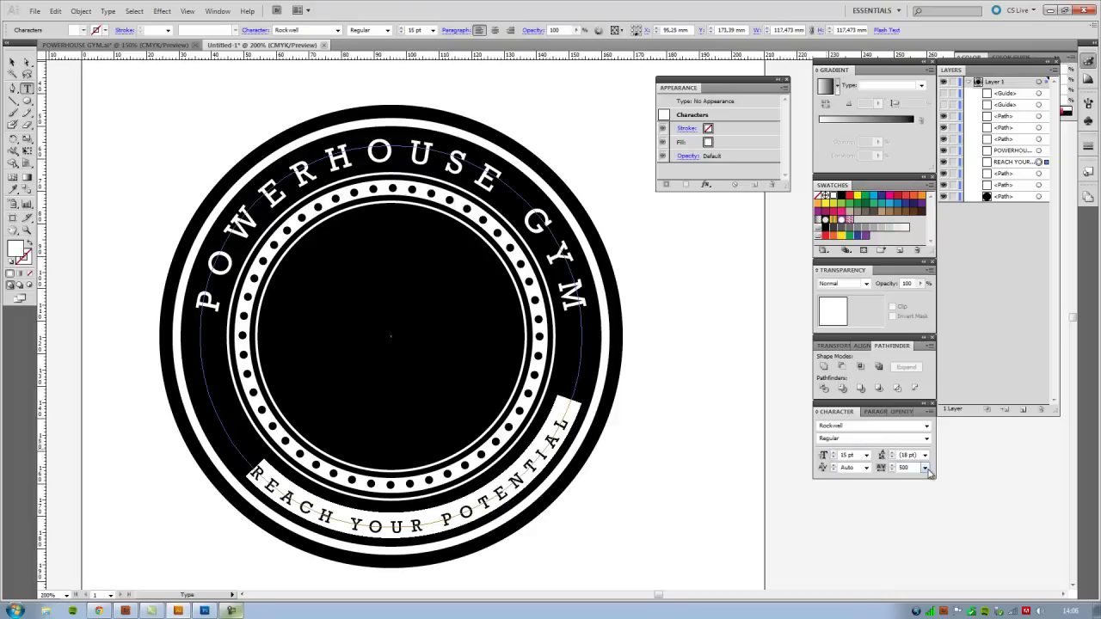
key(Escape)
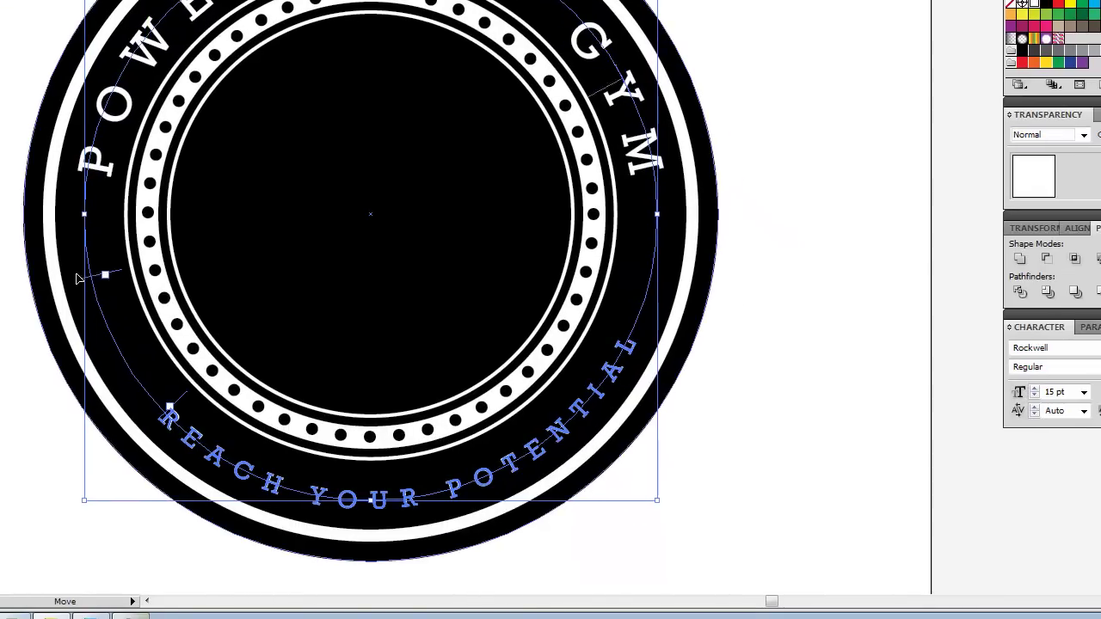
drag(76, 278, 151, 384)
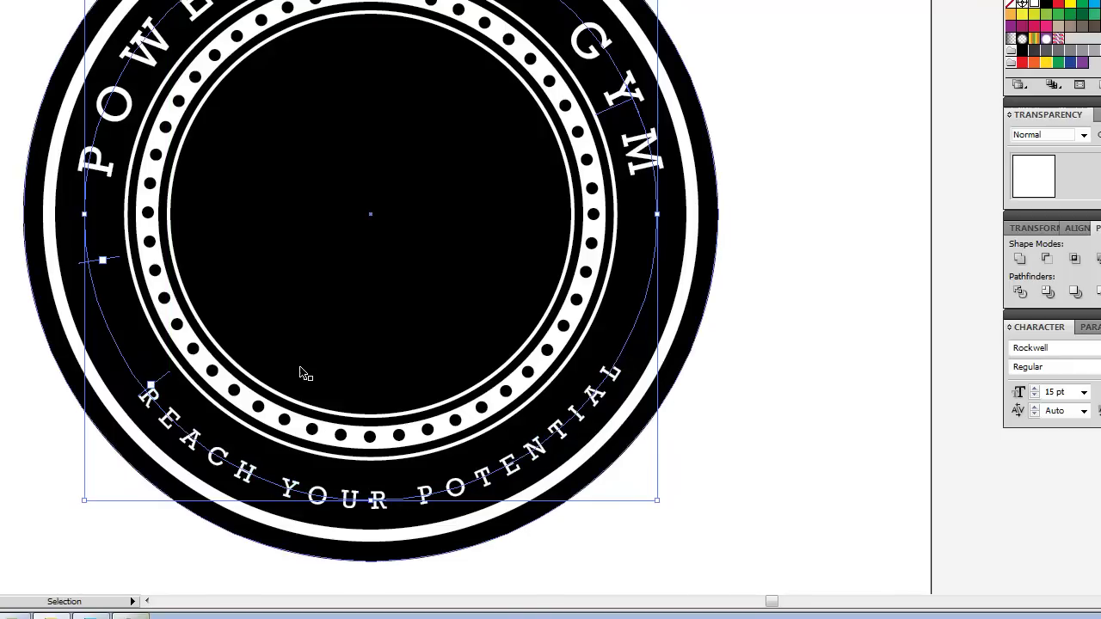
click(815, 332)
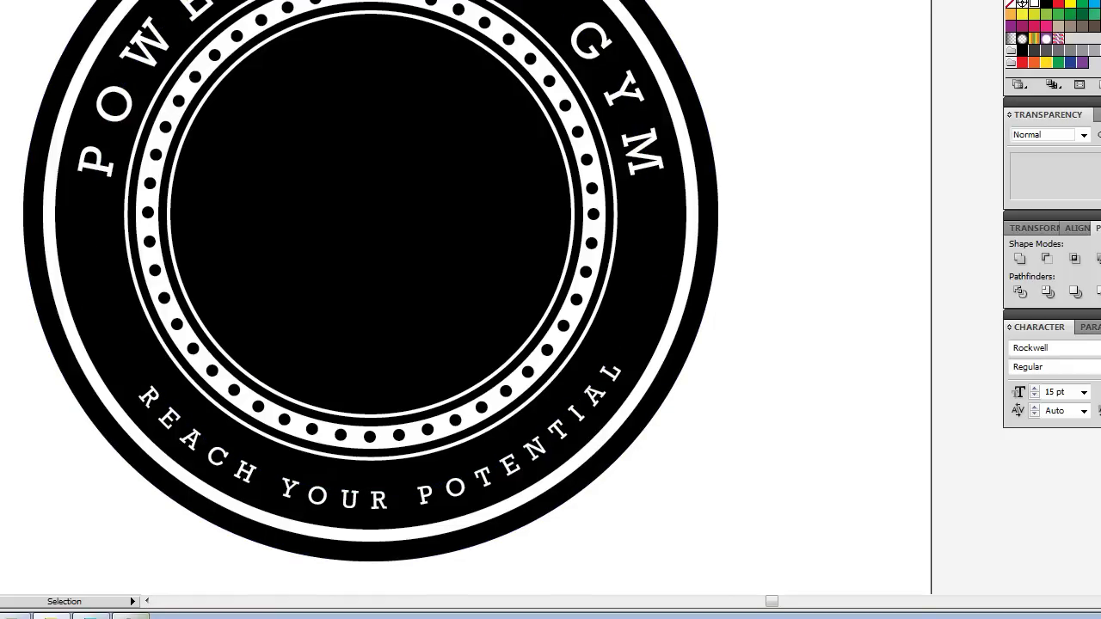
- Draw a small white star on the badge's left side and place a copy below it
drag(86, 265, 83, 230)
key(v)
click(11, 284)
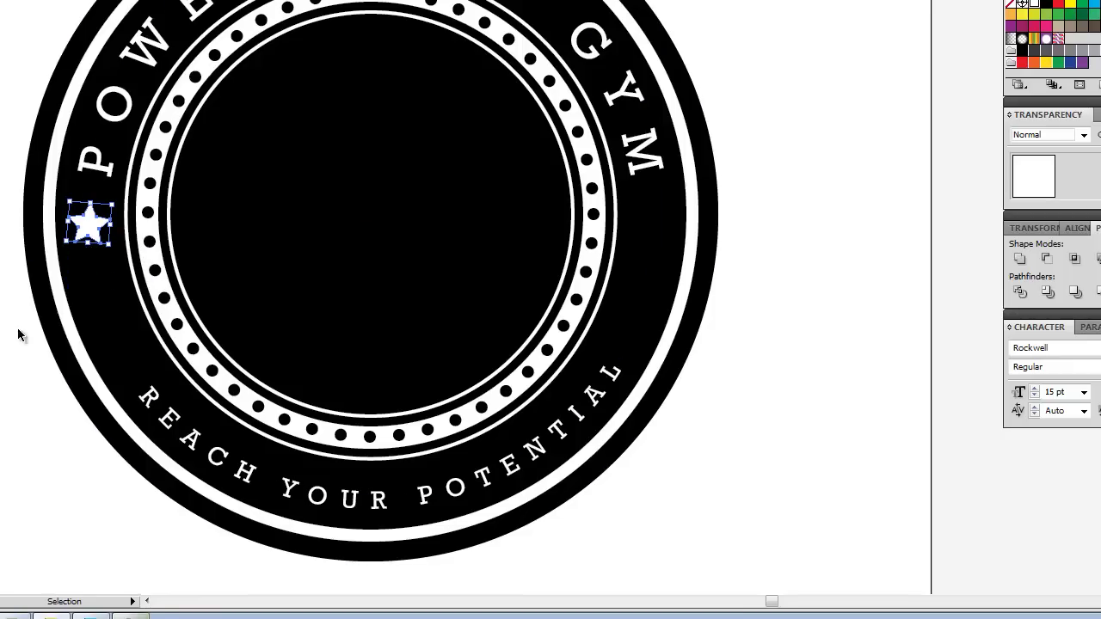
drag(95, 243, 112, 338)
drag(90, 233, 92, 243)
drag(108, 336, 107, 323)
click(799, 480)
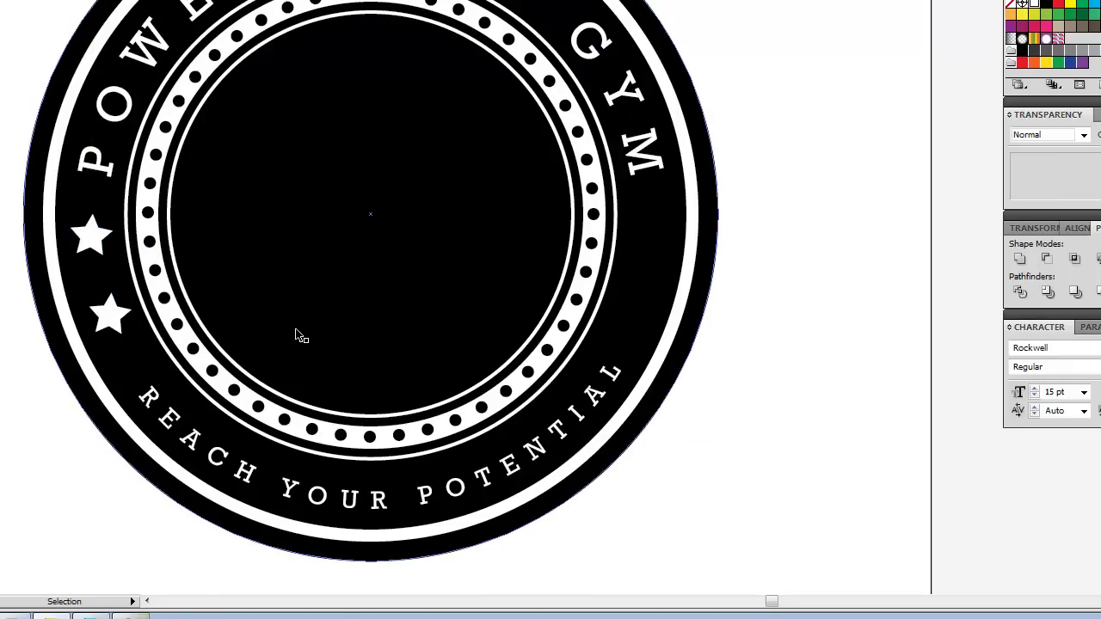
- Copy both left stars across to matching positions on the badge's right side
click(90, 234)
shift+click(115, 323)
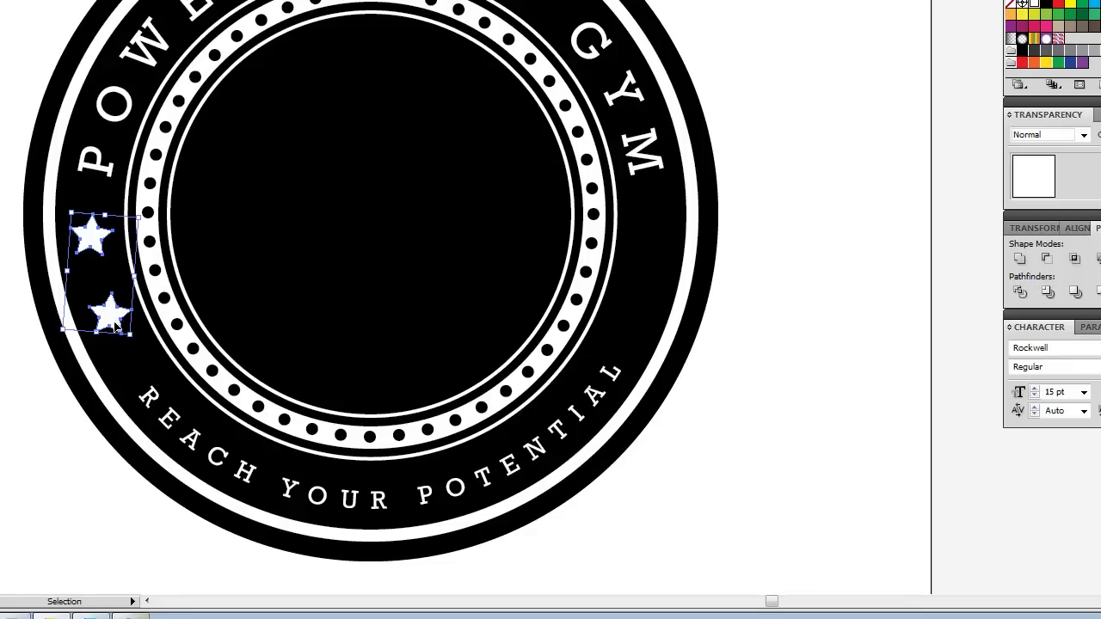
drag(115, 320, 636, 319)
click(797, 344)
key(Delete)
click(112, 317)
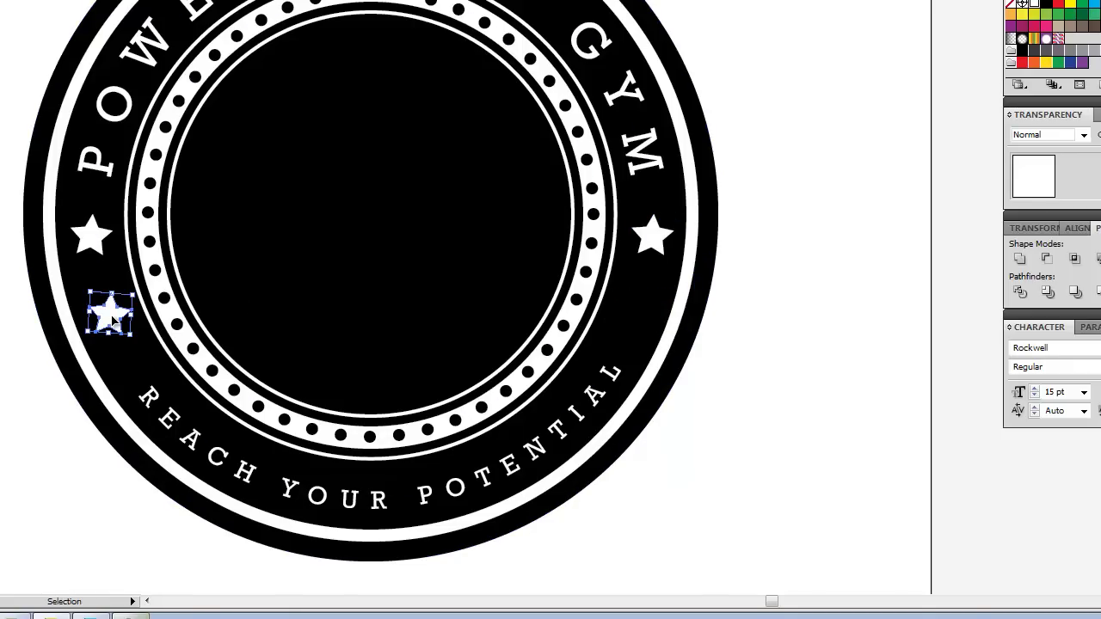
drag(115, 320, 637, 324)
click(454, 475)
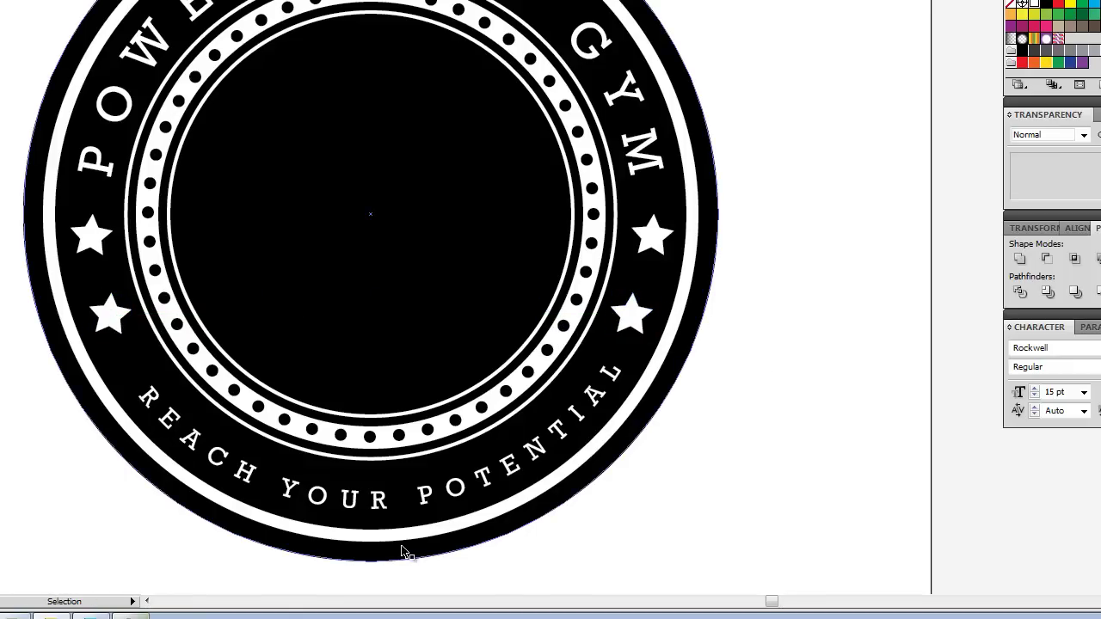
- Align the start of REACH YOUR POTENTIAL to a new horizontal guide across the badge
click(252, 473)
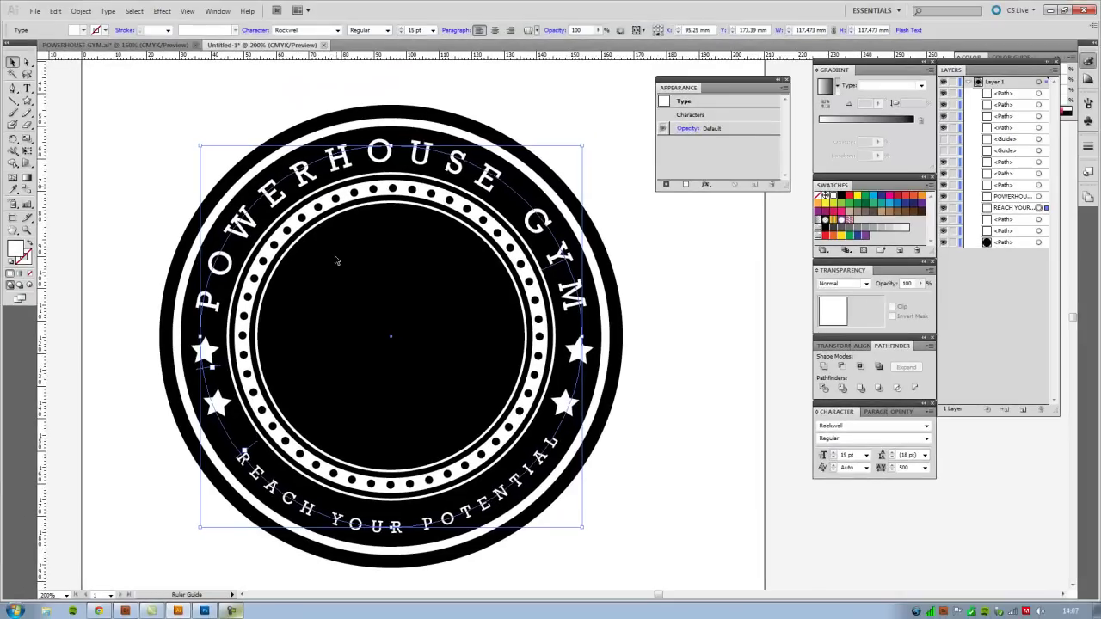
drag(336, 261, 333, 436)
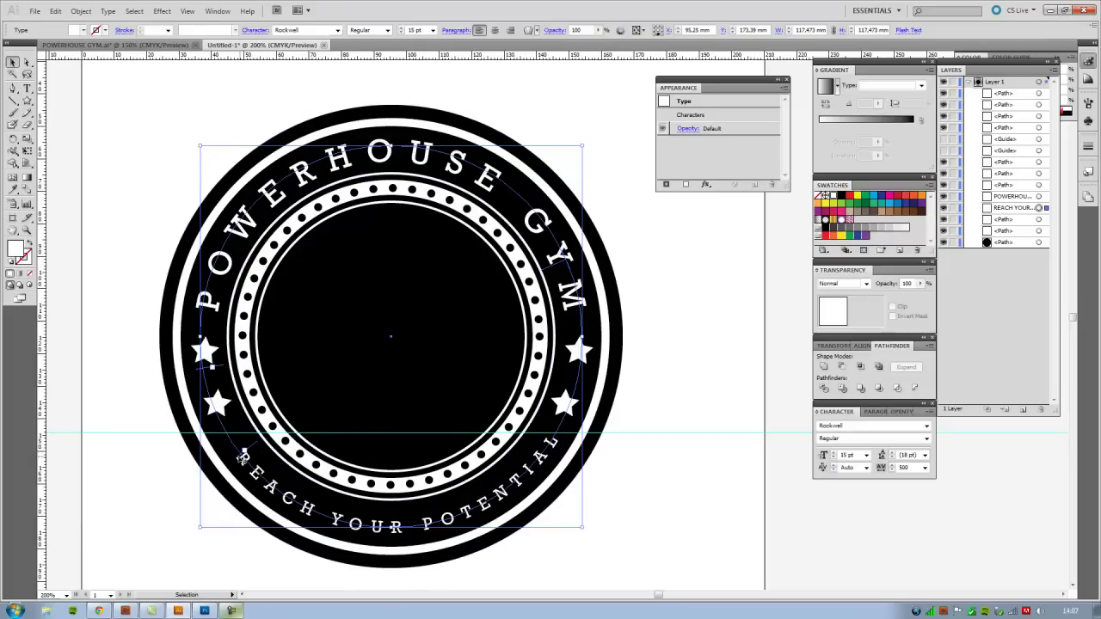
drag(245, 452, 230, 449)
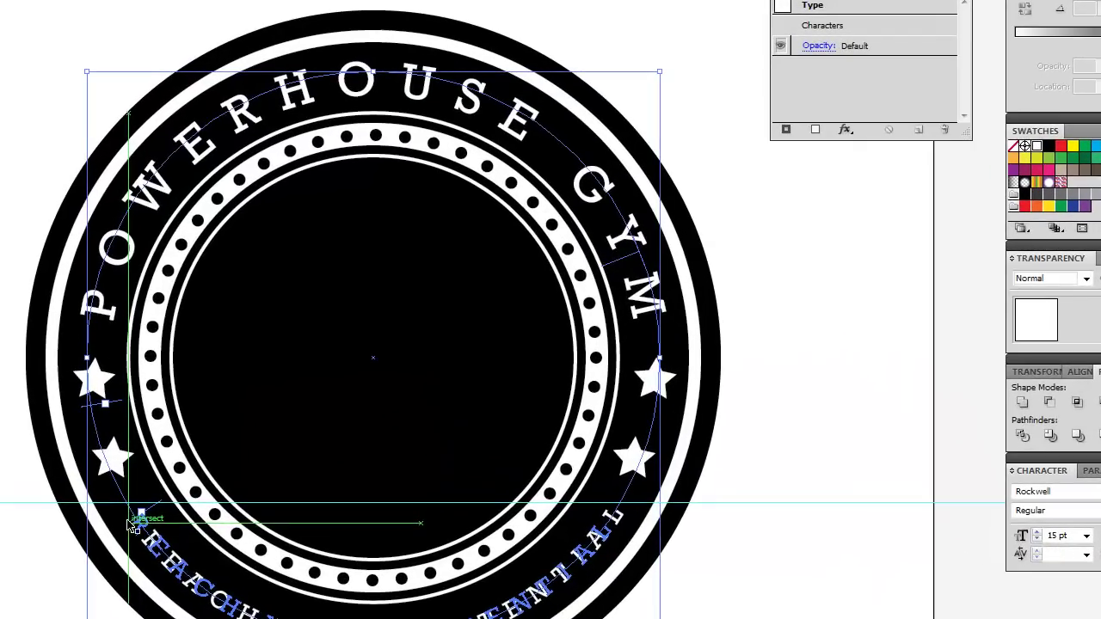
drag(130, 524, 134, 522)
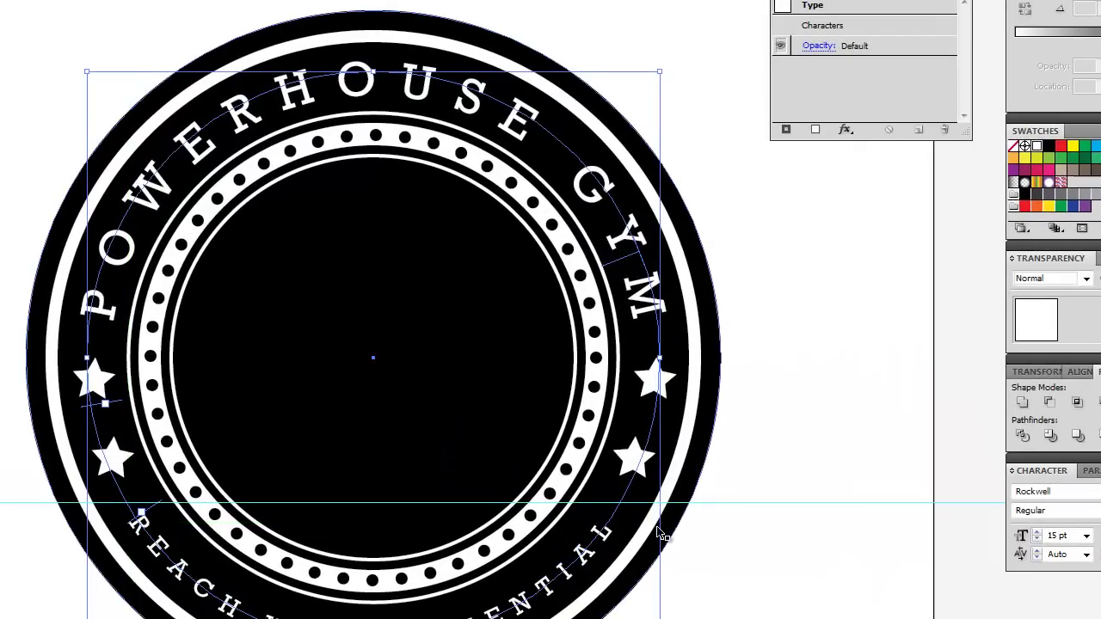
drag(137, 523, 138, 521)
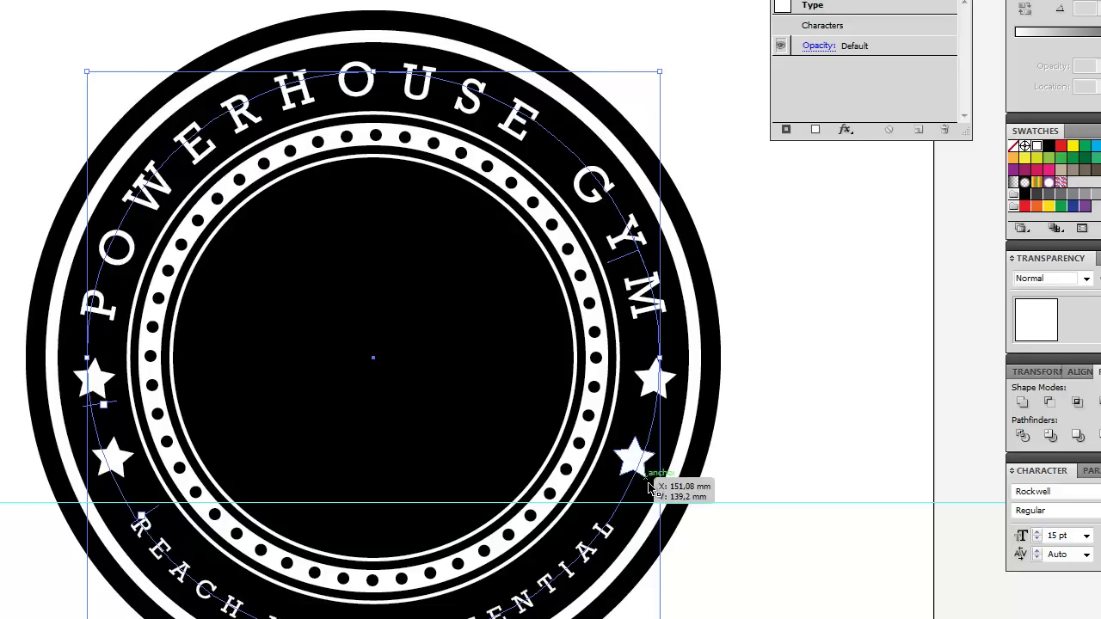
click(736, 582)
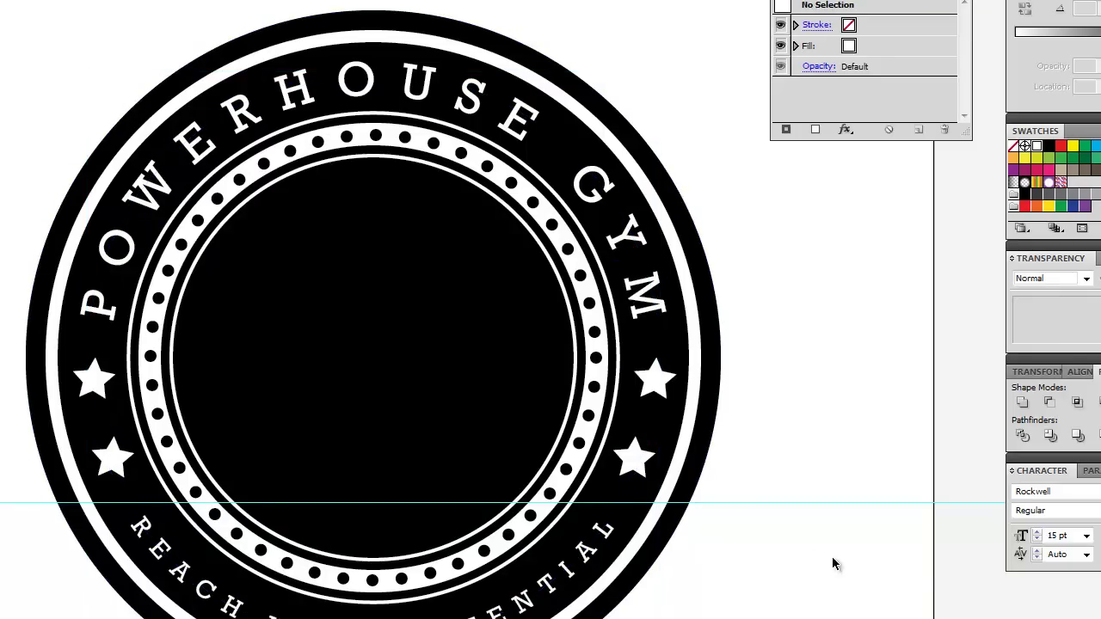
- Hide the guides and pan the view to show the badge
key(alt+w)
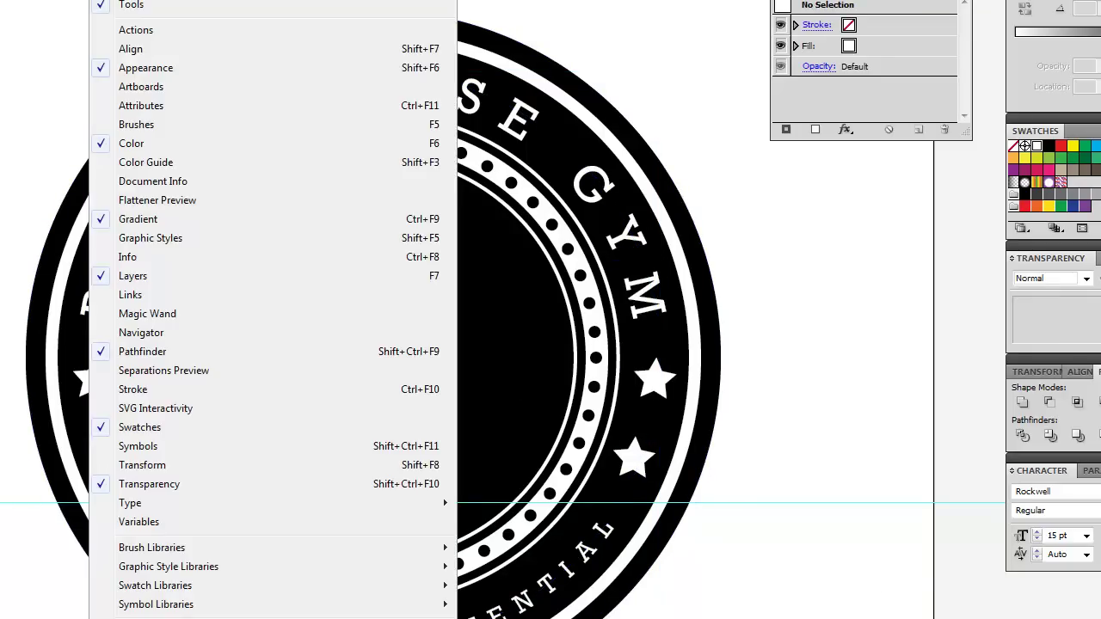
key(Left)
mouse_move(279, 368)
click(372, 367)
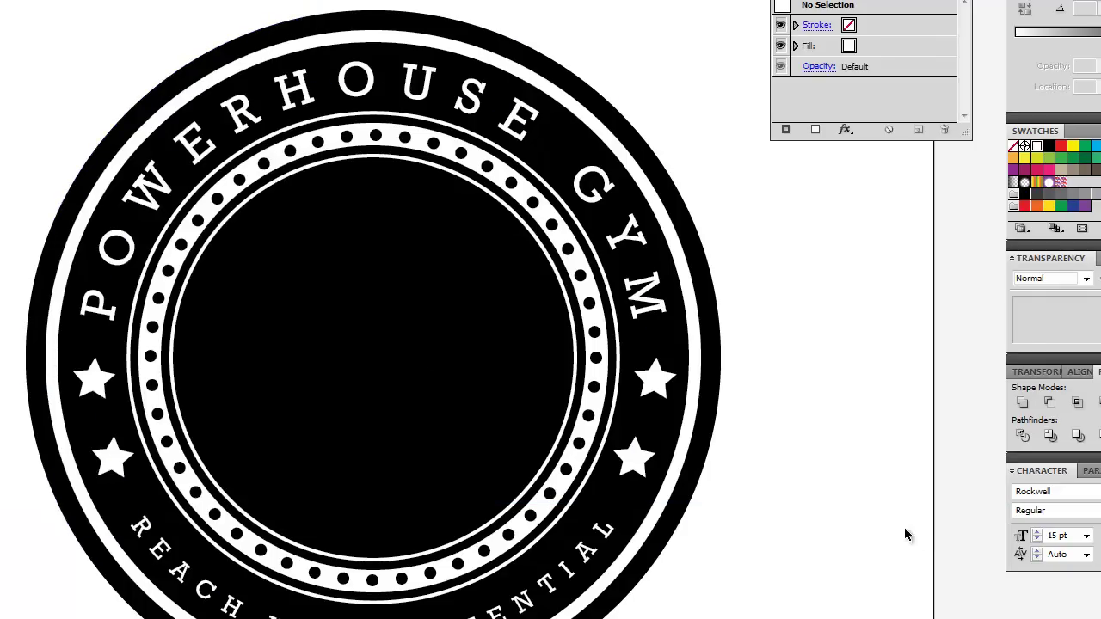
drag(369, 128, 426, 286)
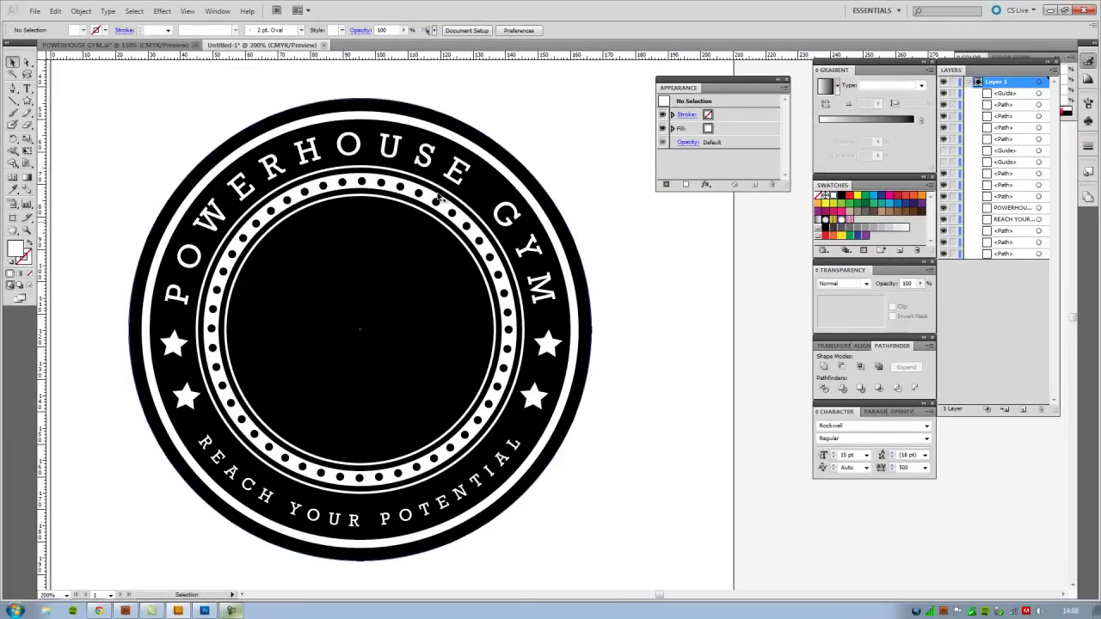
- Choose the Rounded Rectangle tool and compare the POWERHOUSE GYM.ai reference before returning to Untitled-1
click(416, 122)
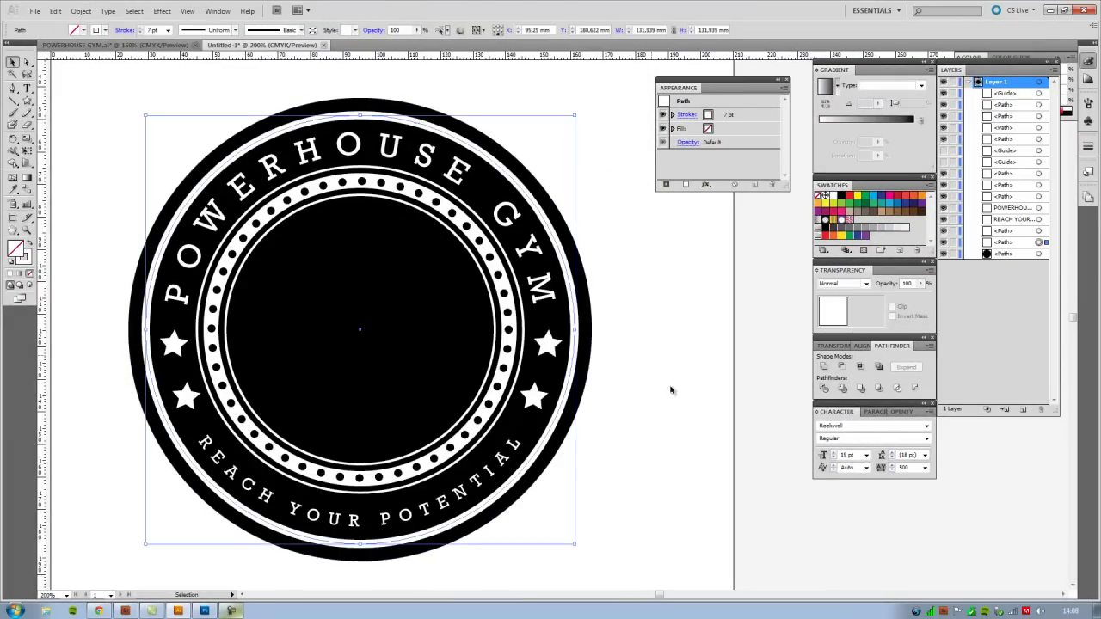
click(579, 476)
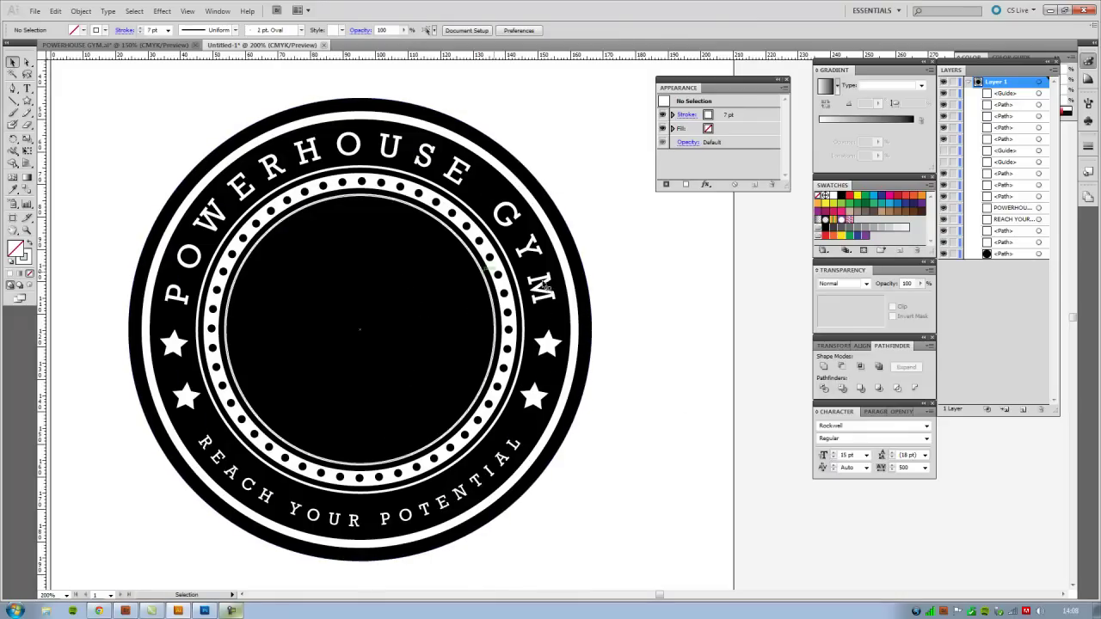
drag(593, 300, 554, 307)
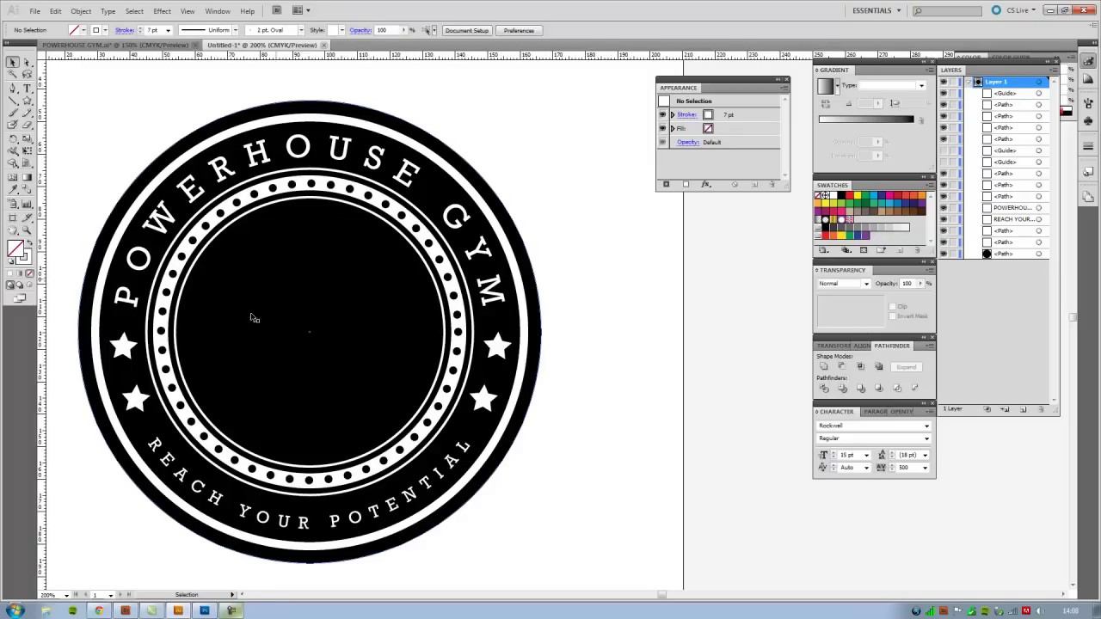
click(26, 101)
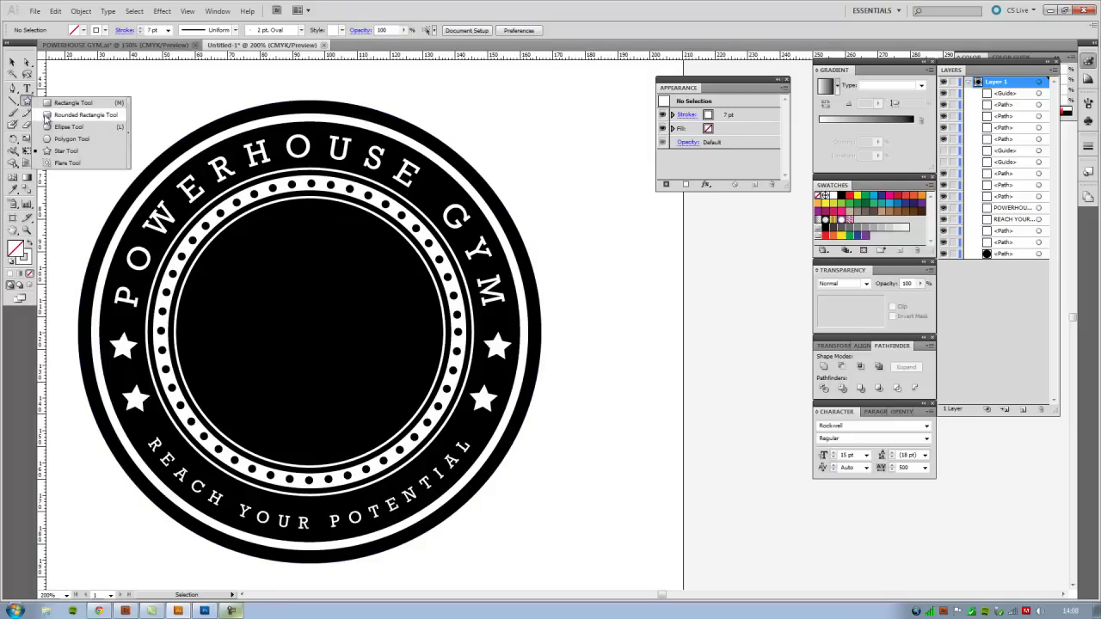
click(88, 118)
click(112, 44)
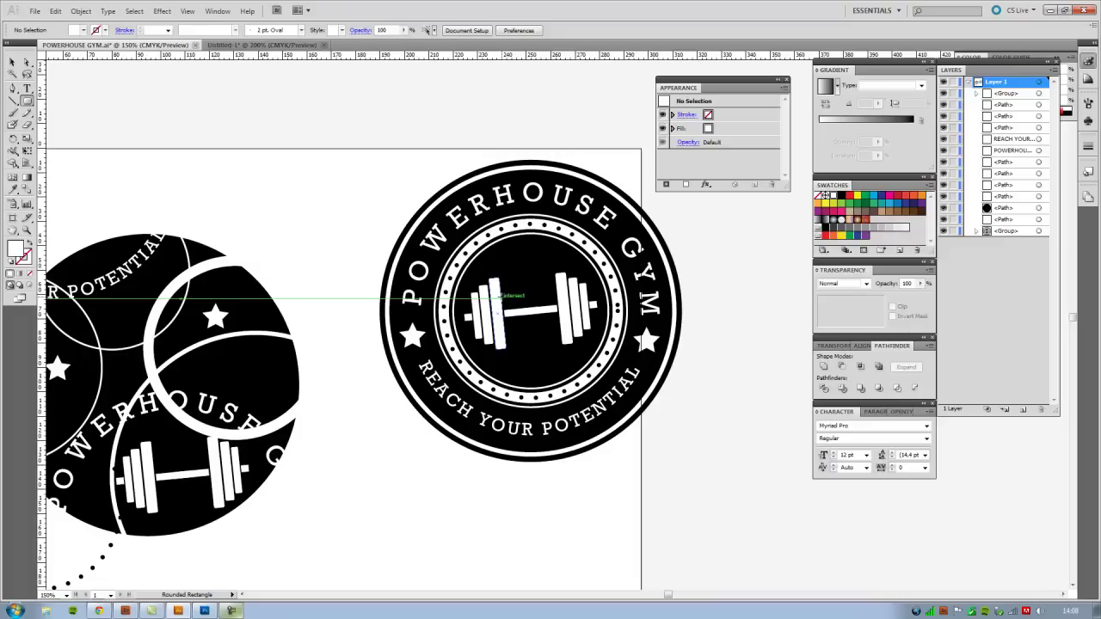
key(v)
click(255, 46)
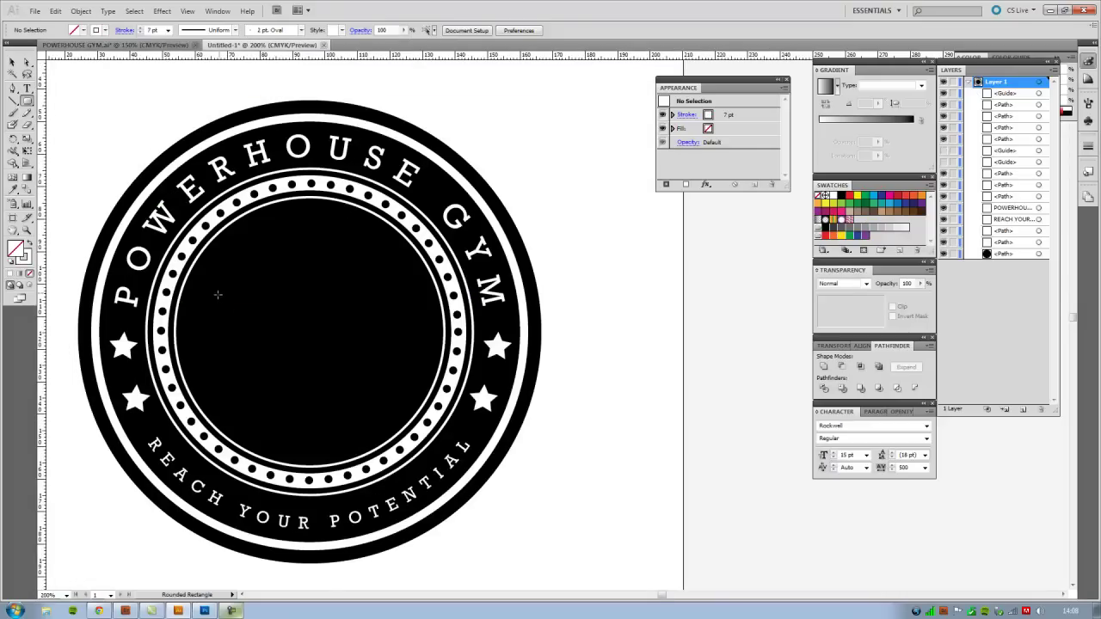
- Draw a narrow rounded rectangle with white fill and no stroke, rotated to stand vertical
drag(220, 299, 231, 358)
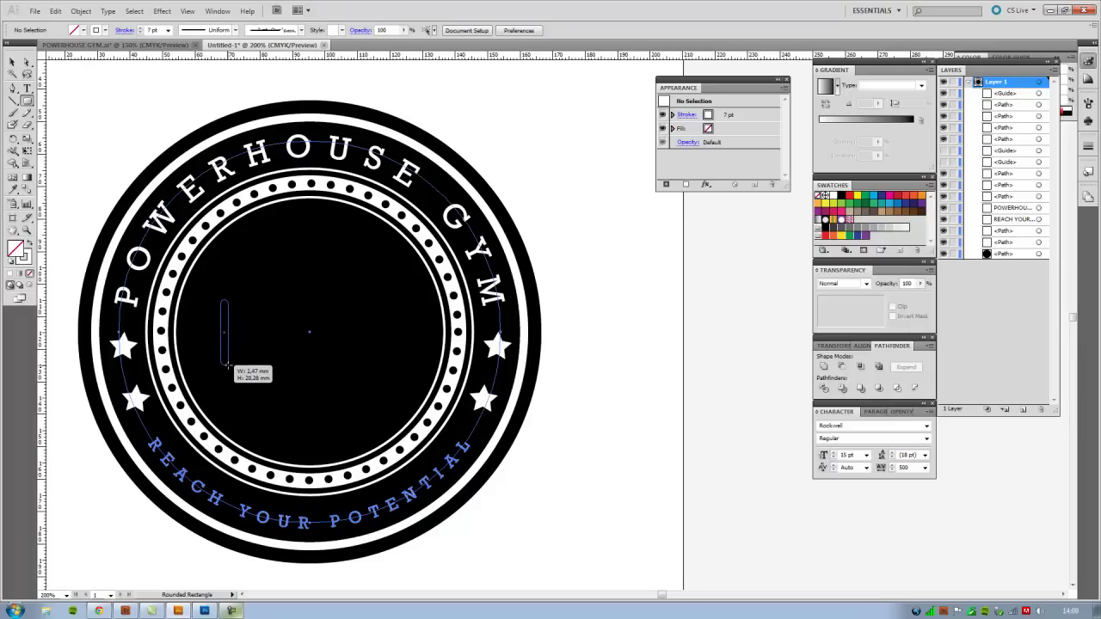
drag(228, 364, 288, 304)
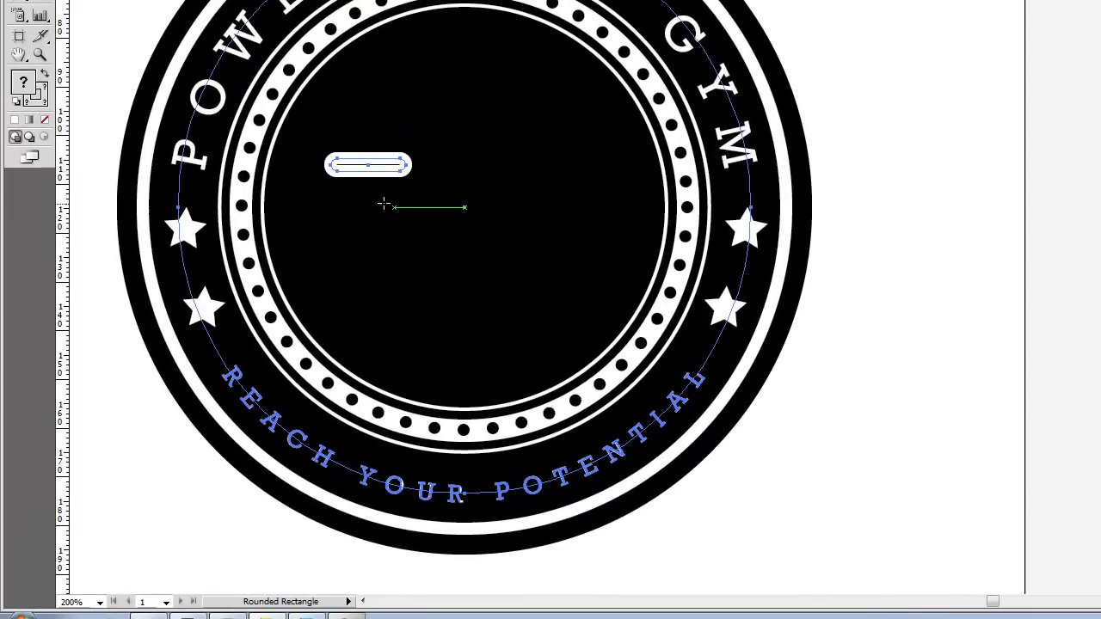
key(v)
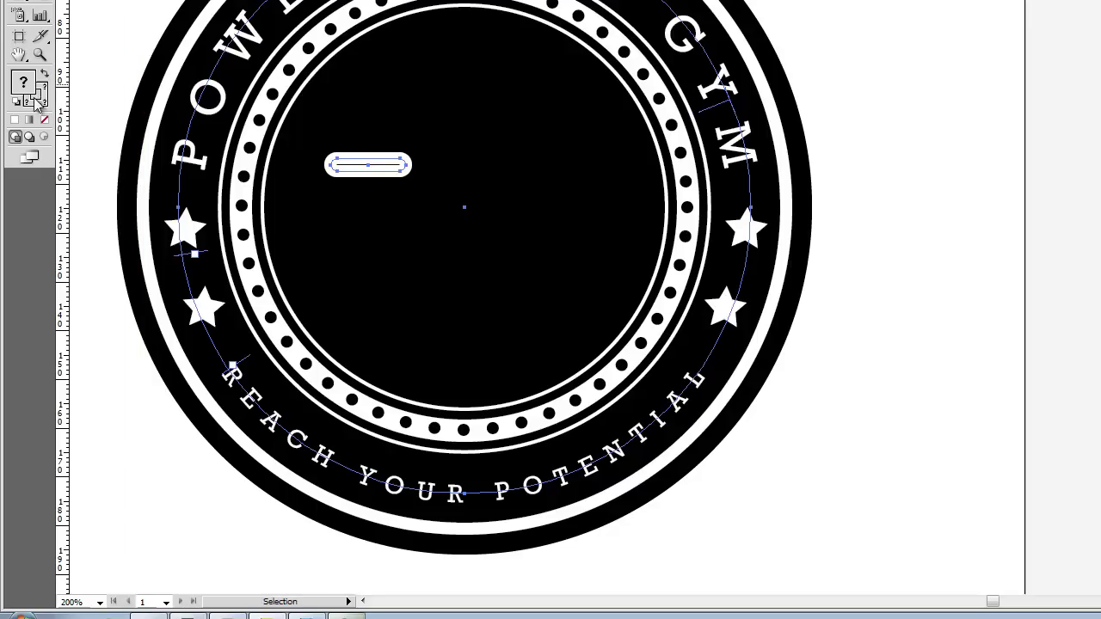
click(44, 120)
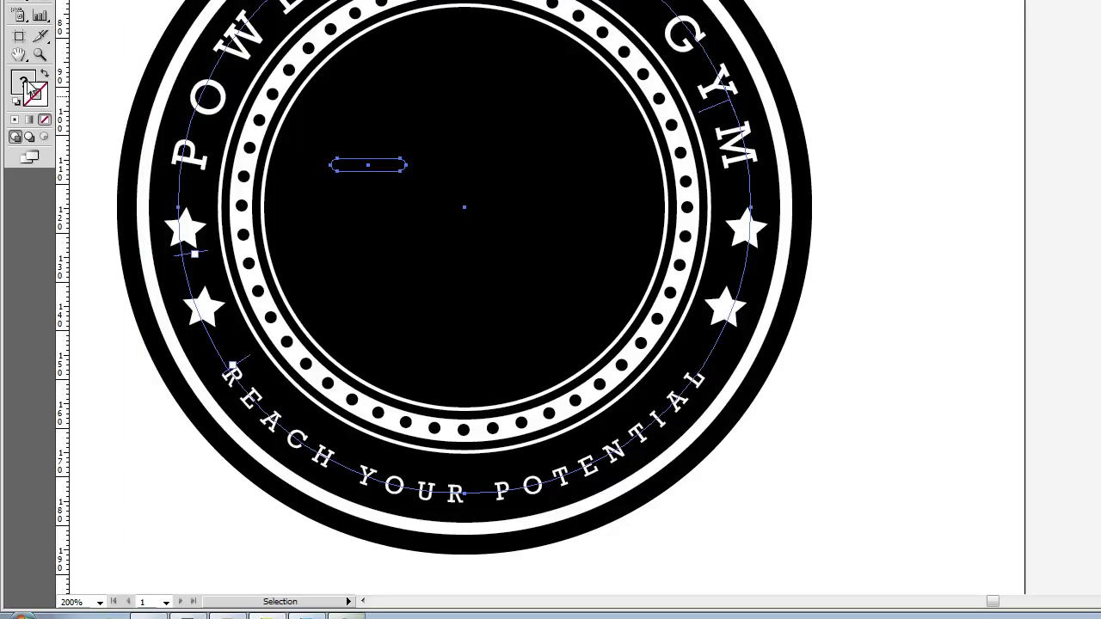
click(15, 120)
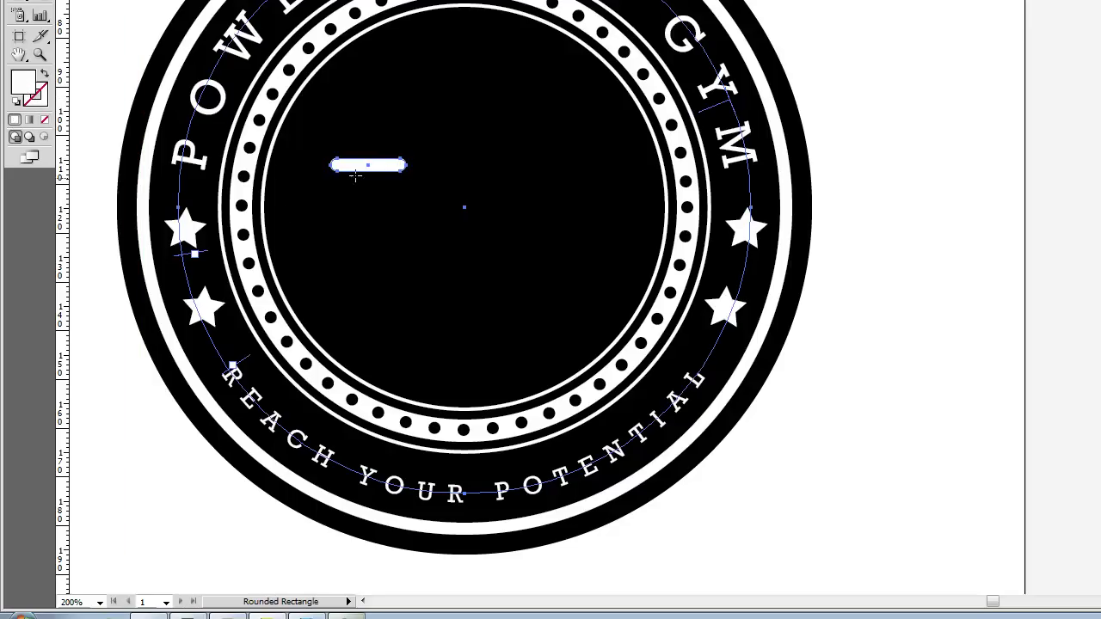
key(ctrl+a)
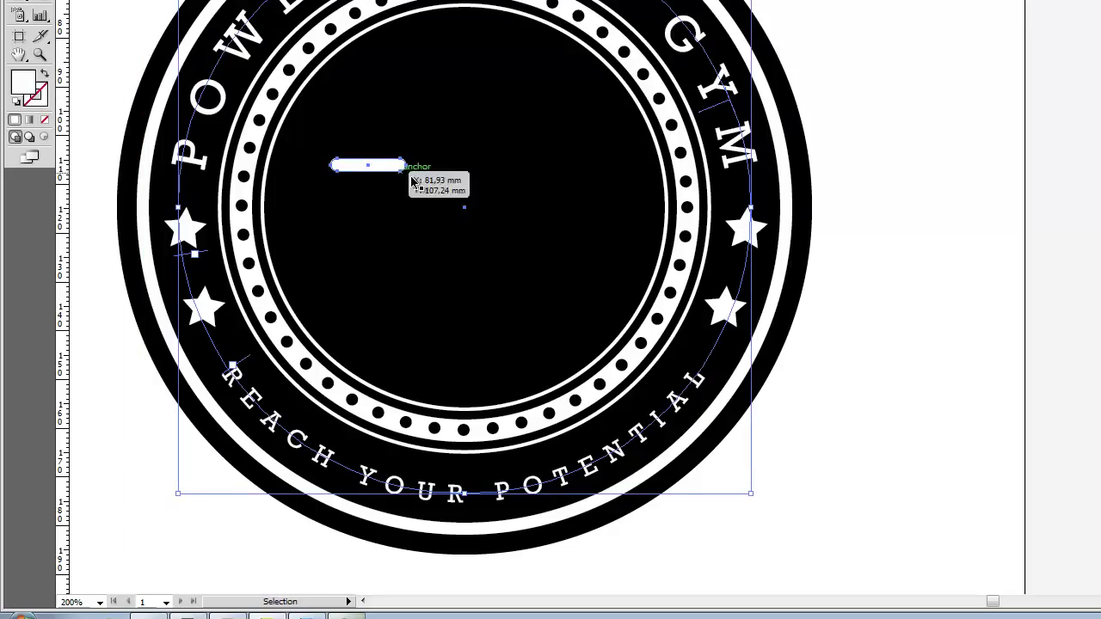
click(839, 157)
click(373, 168)
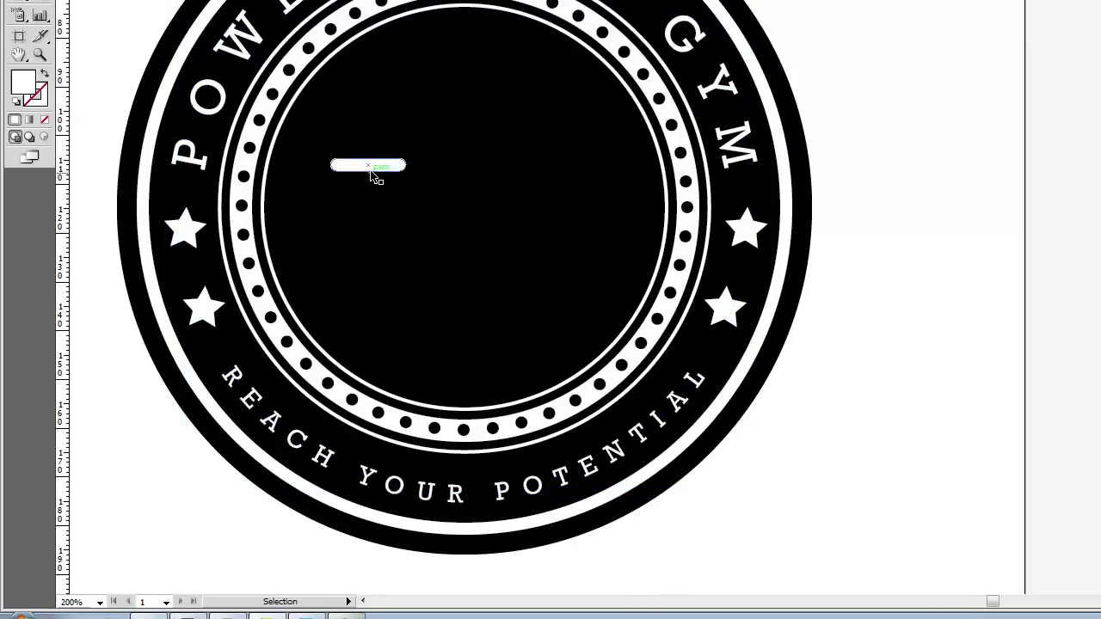
drag(410, 178, 394, 217)
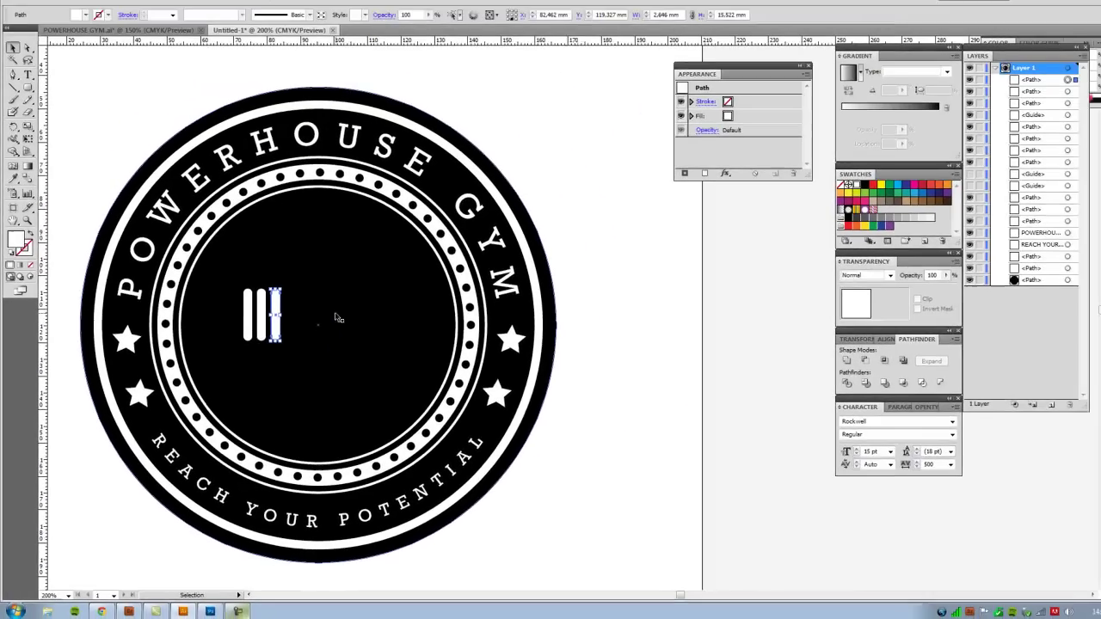
- Stretch the middle and right bars taller, to 19.869 and 25.565 mm
key(z)
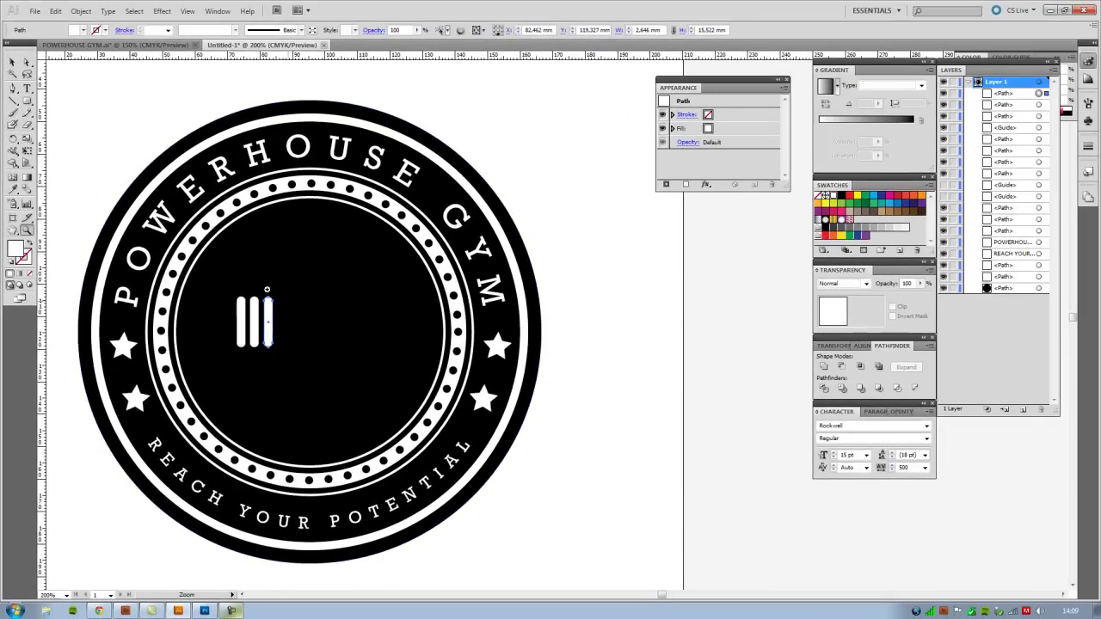
drag(259, 327, 406, 441)
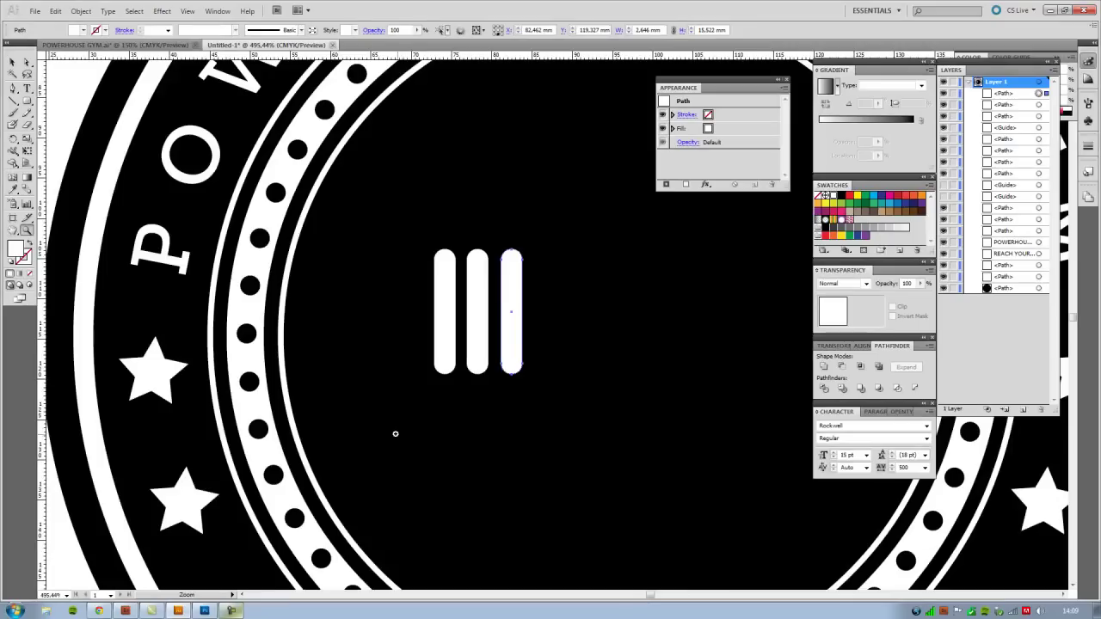
scroll(376, 433, right, 3)
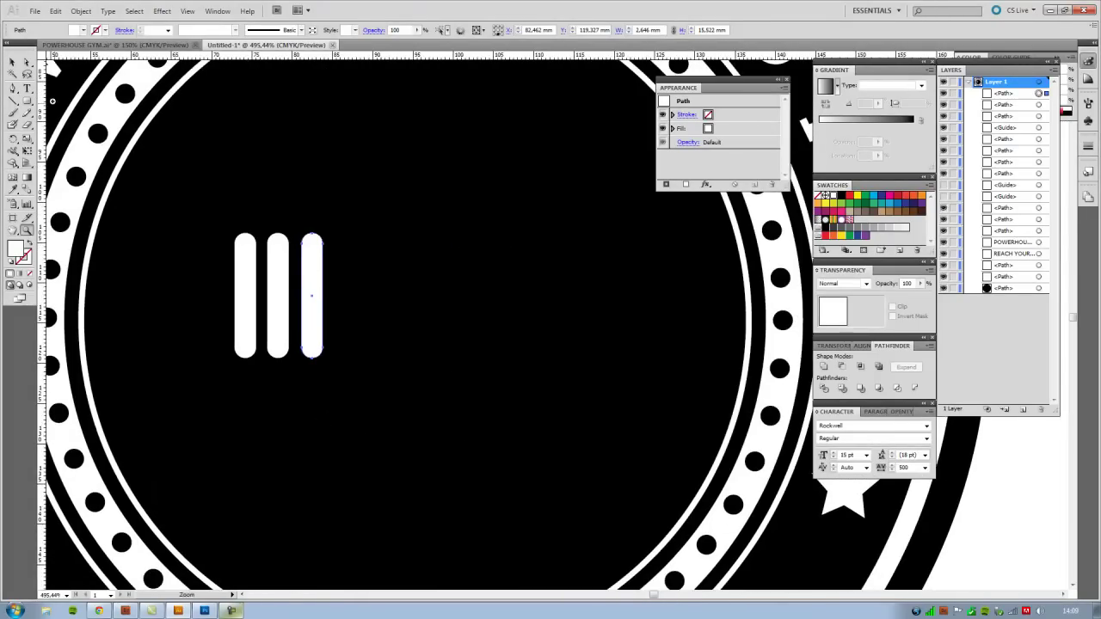
click(278, 250)
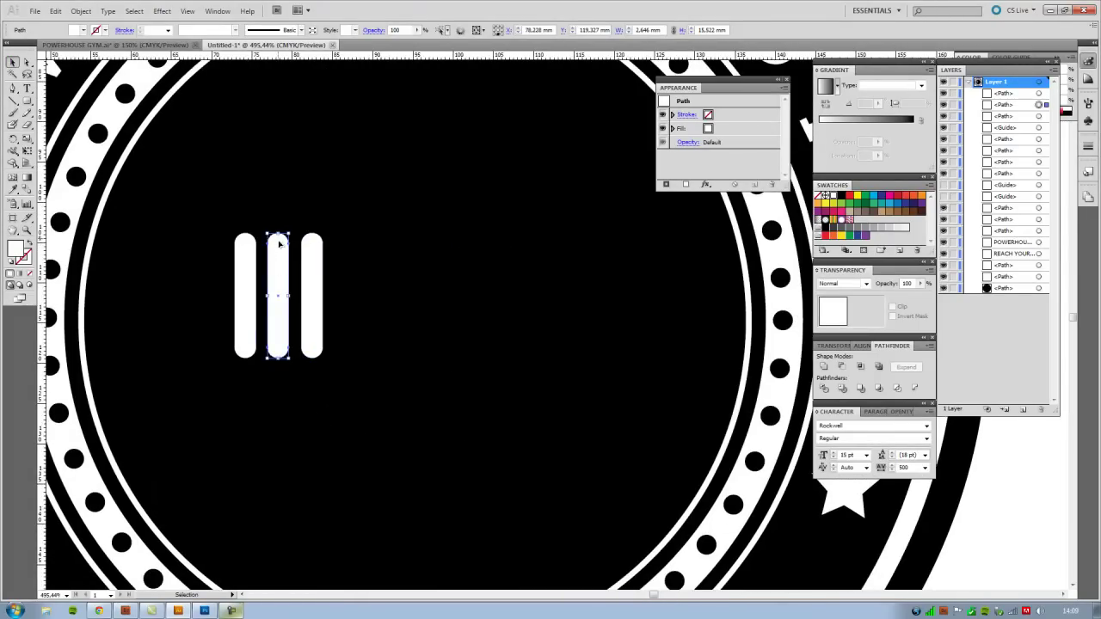
drag(277, 234, 277, 216)
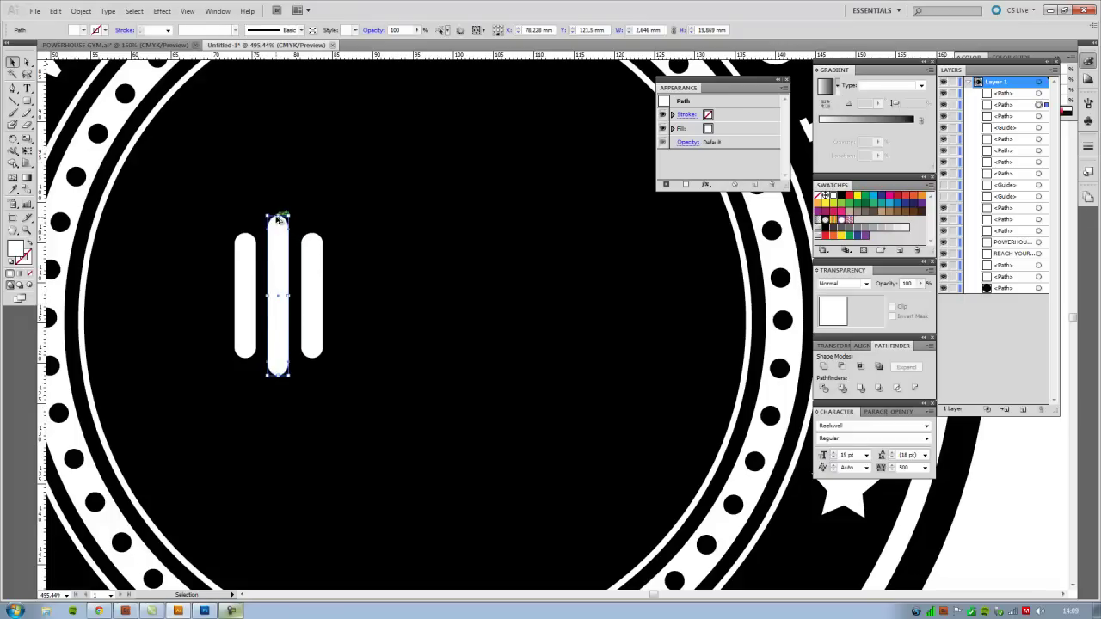
click(315, 241)
drag(312, 233, 311, 191)
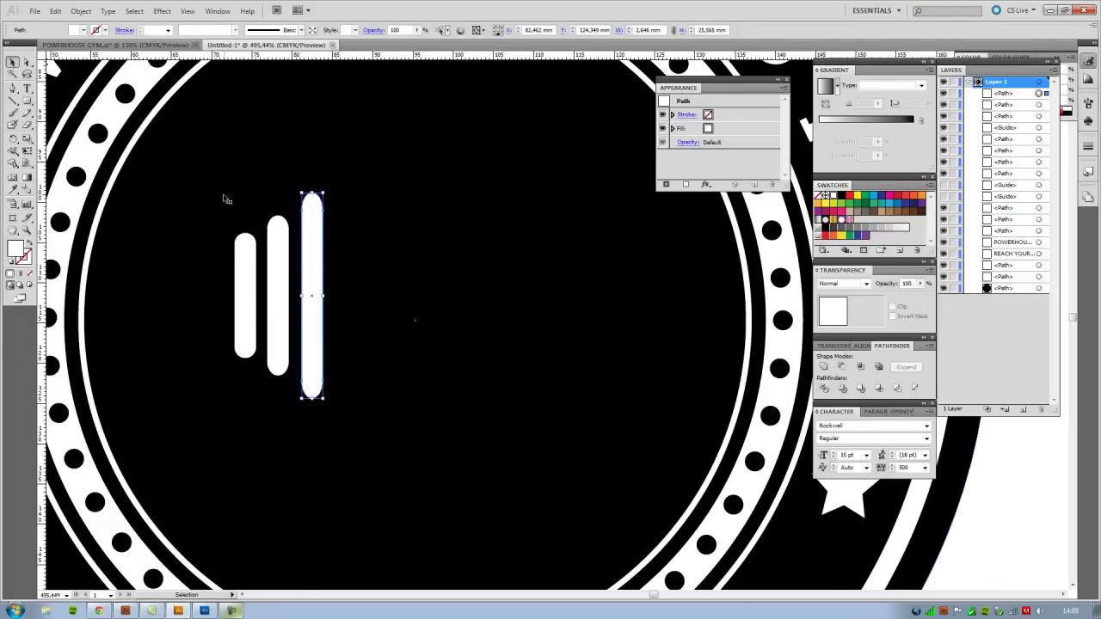
- Nudge the left and tallest bars into staggered spacing and select all three
click(278, 268)
click(316, 261)
click(249, 265)
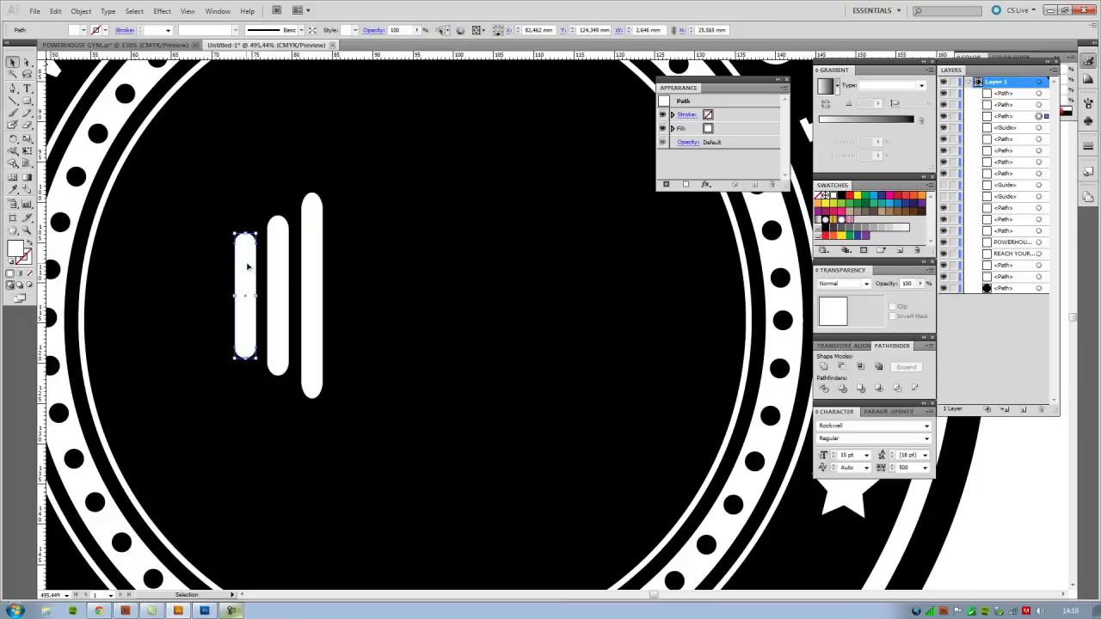
key(Right)
key(Right)
click(312, 284)
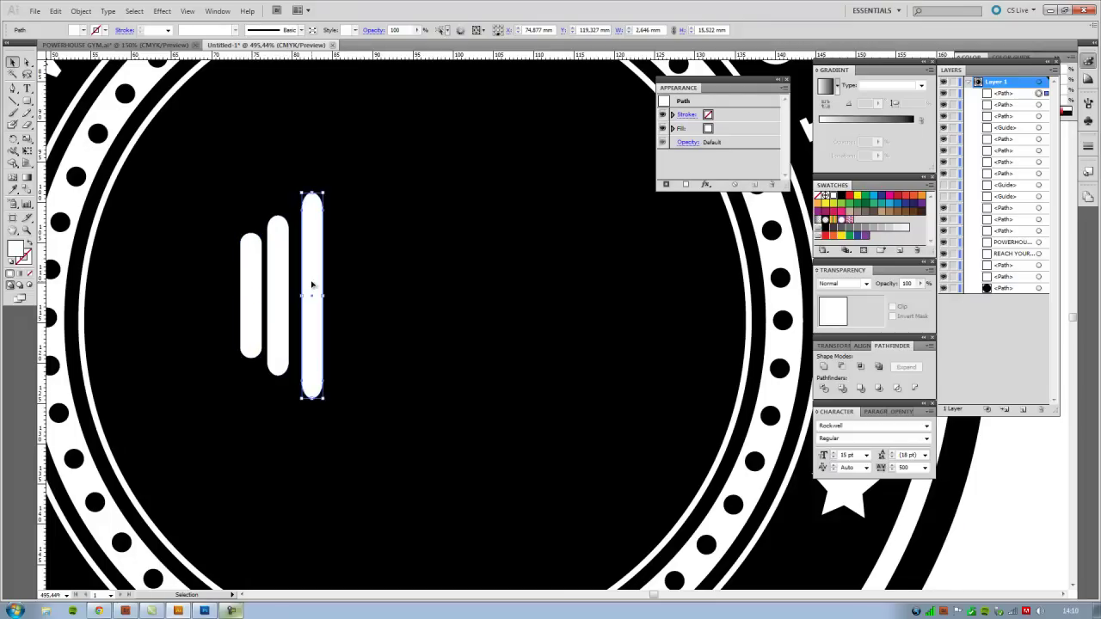
key(Left)
key(Left)
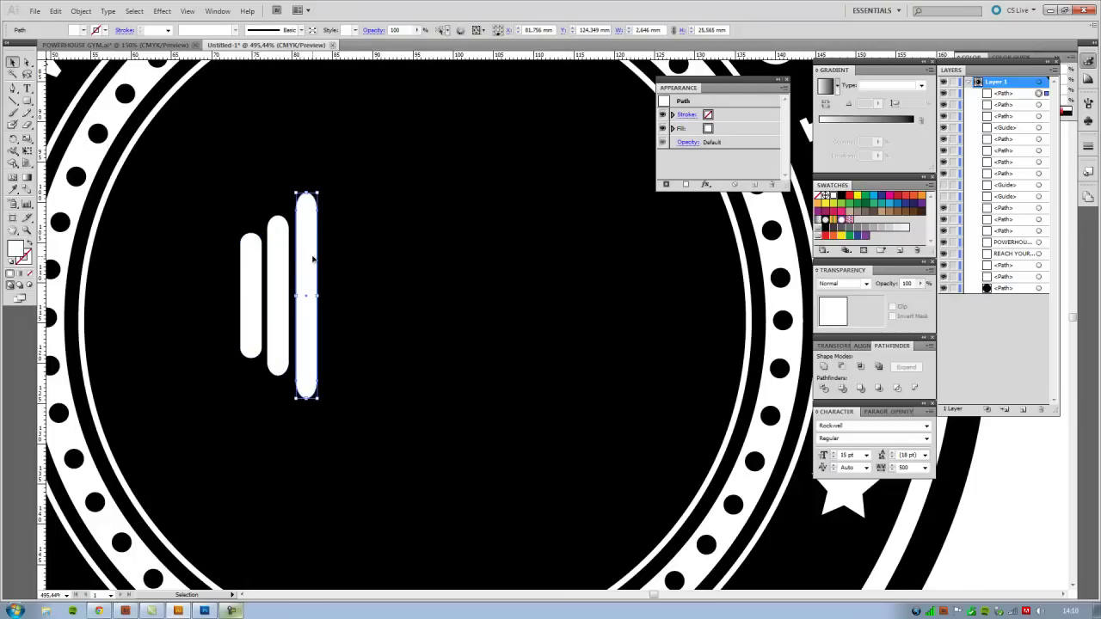
click(251, 250)
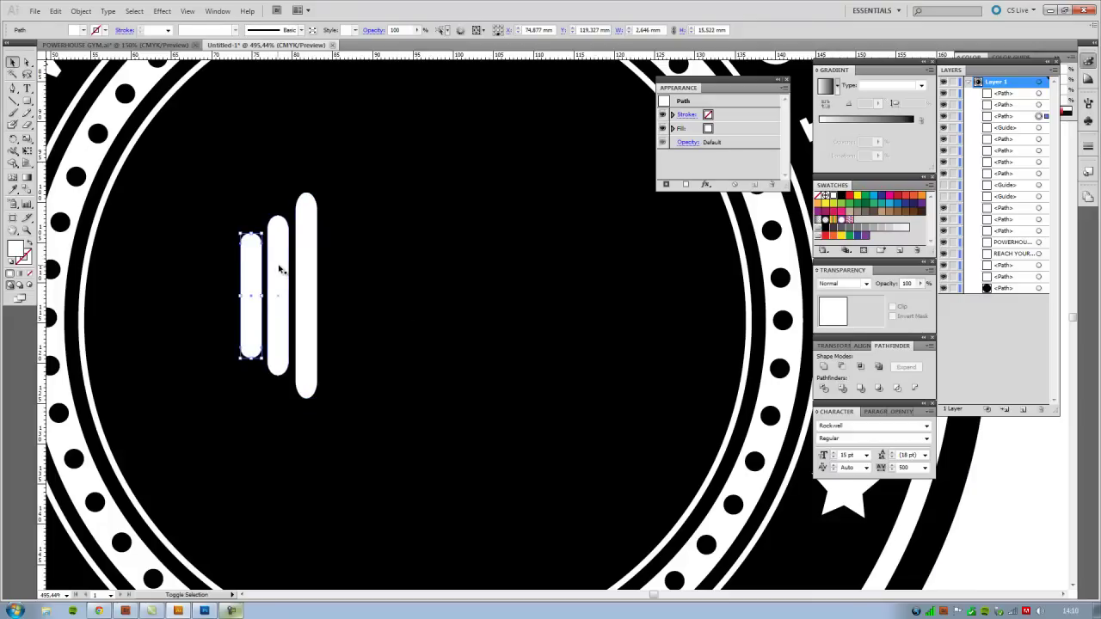
shift+click(277, 241)
shift+click(311, 269)
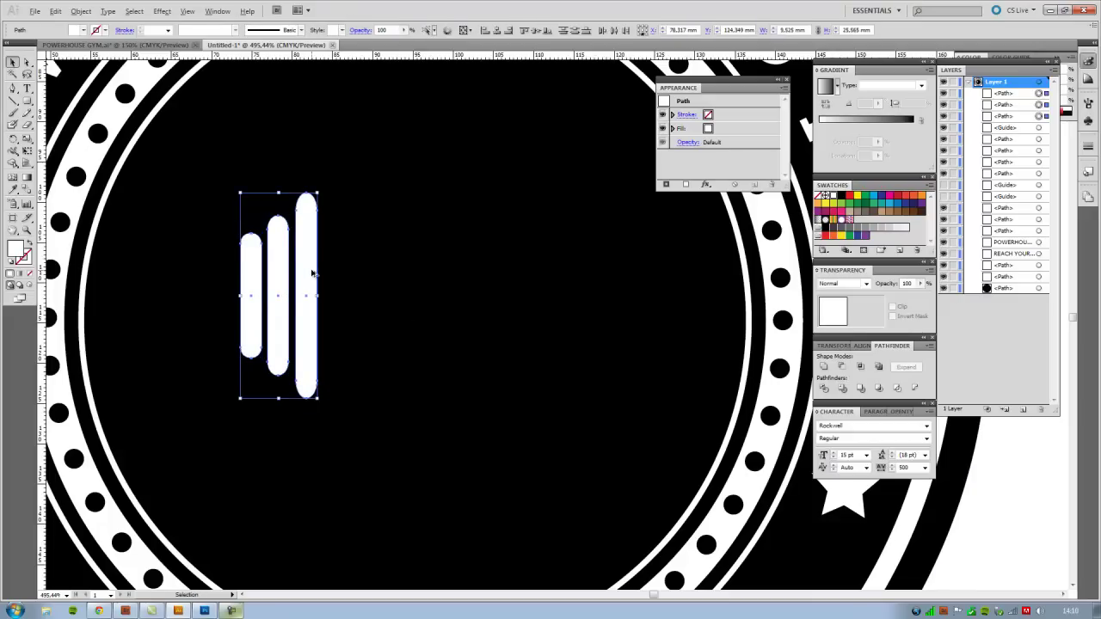
- Copy the three bars to the disc's right side and reflect the copy
drag(315, 275, 616, 282)
right_click(616, 282)
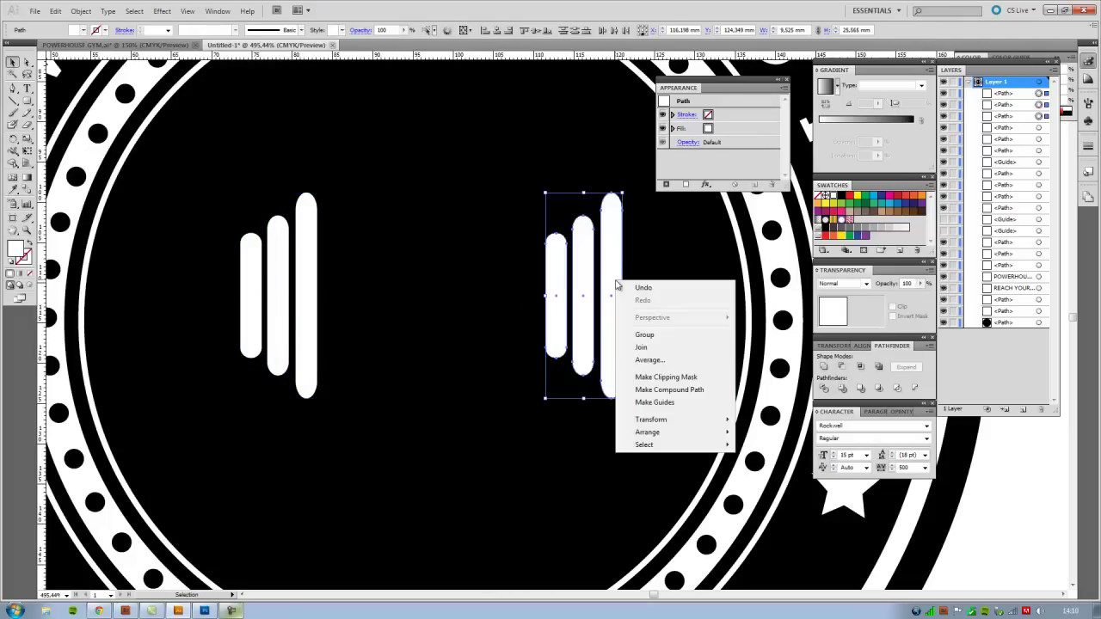
mouse_move(695, 425)
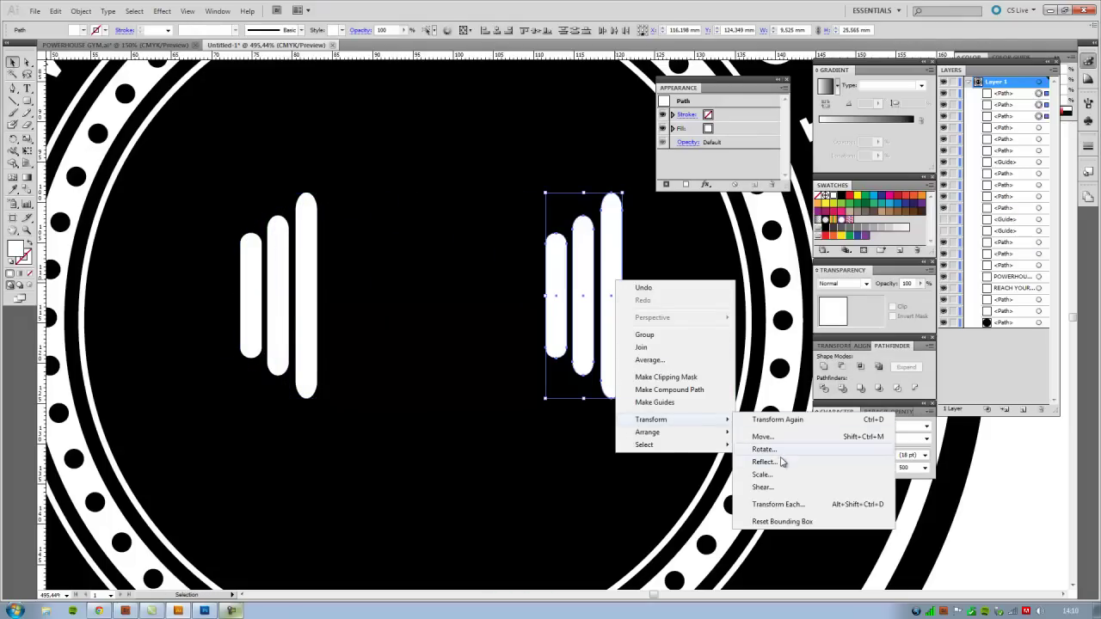
click(765, 462)
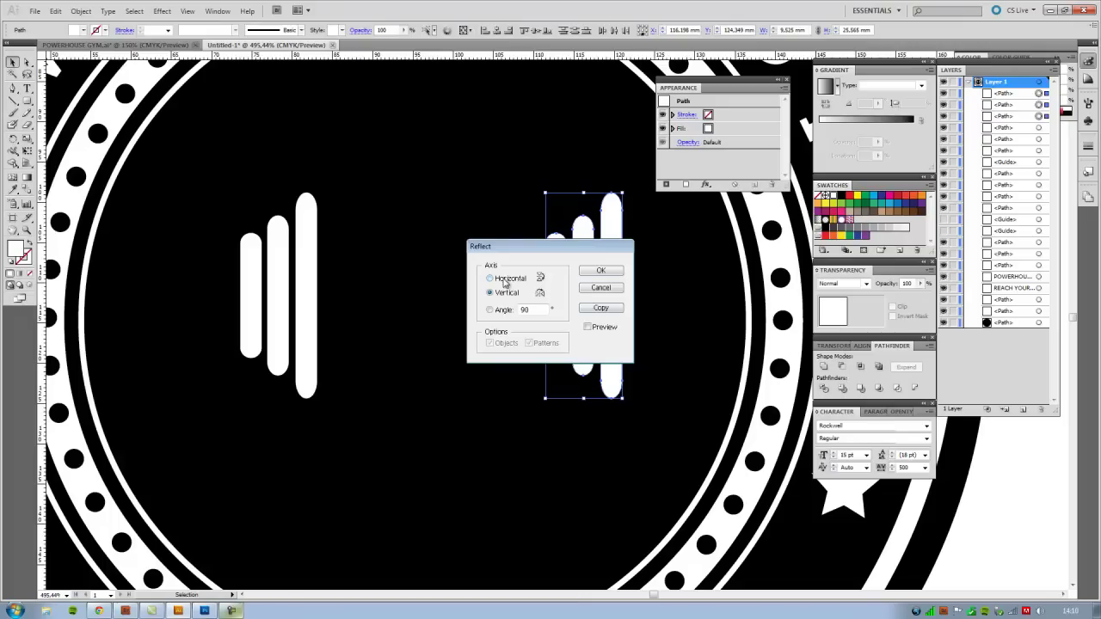
click(600, 271)
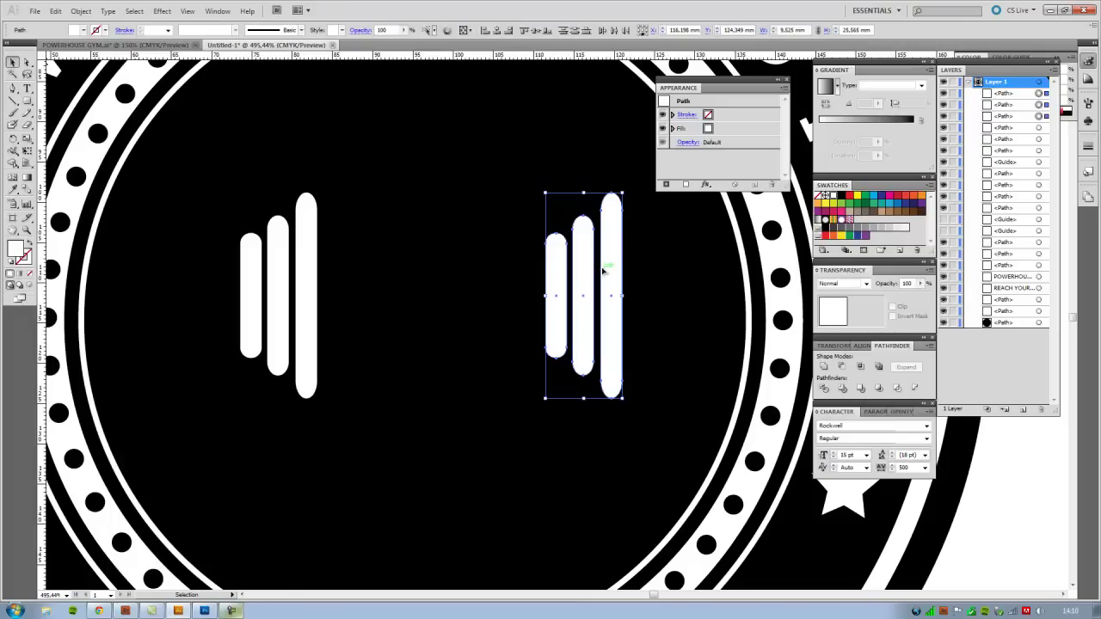
- Move the tallest right-hand bar inward so it sits innermost
click(496, 254)
click(556, 281)
drag(612, 278, 532, 283)
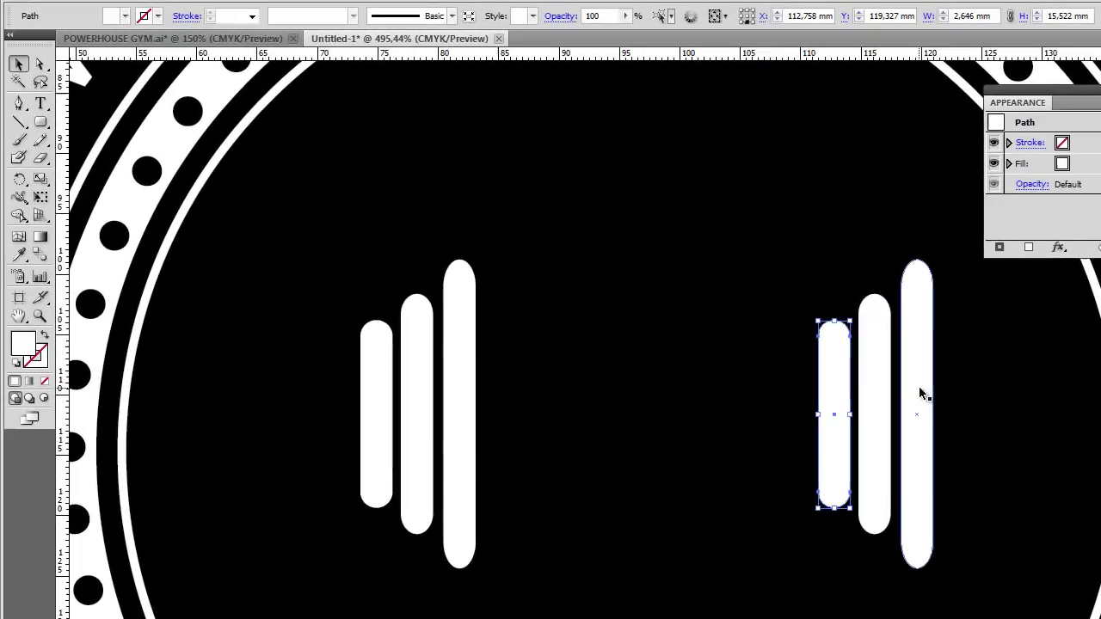
drag(798, 396, 871, 401)
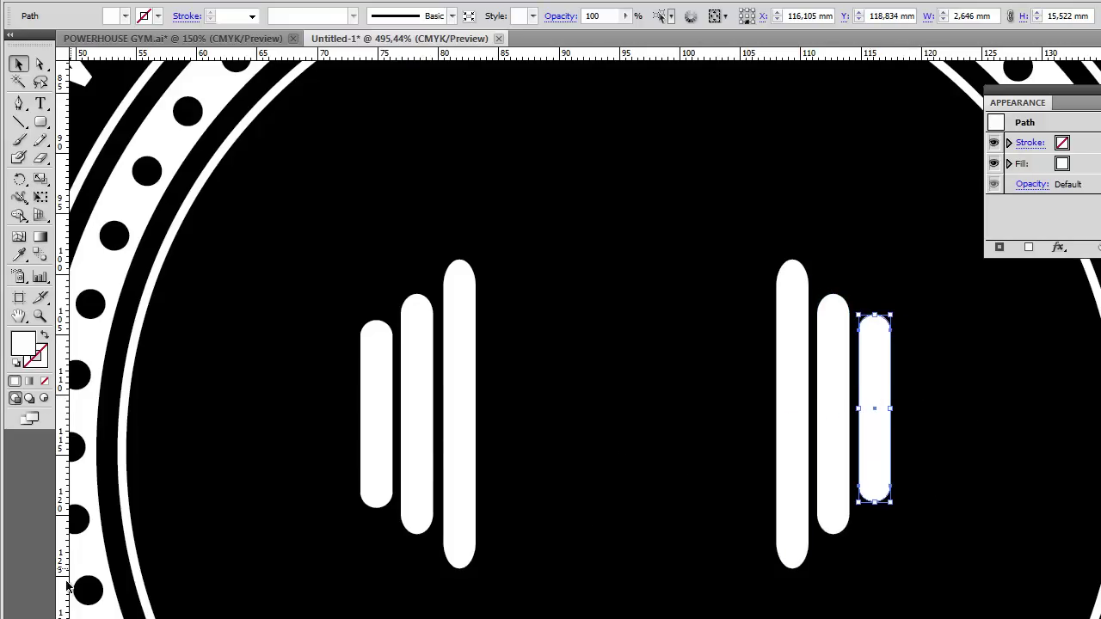
- Deselect the bar and select all six rounded plates, three on each side
click(204, 611)
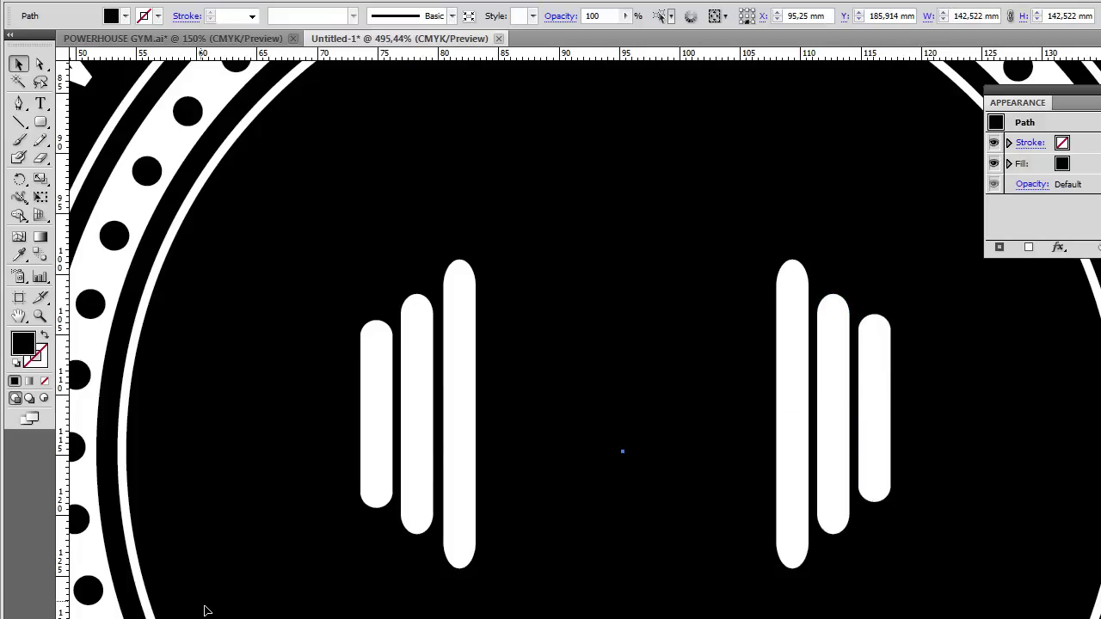
click(383, 404)
shift+click(418, 405)
shift+click(461, 399)
shift+click(790, 396)
shift+click(836, 387)
shift+click(876, 389)
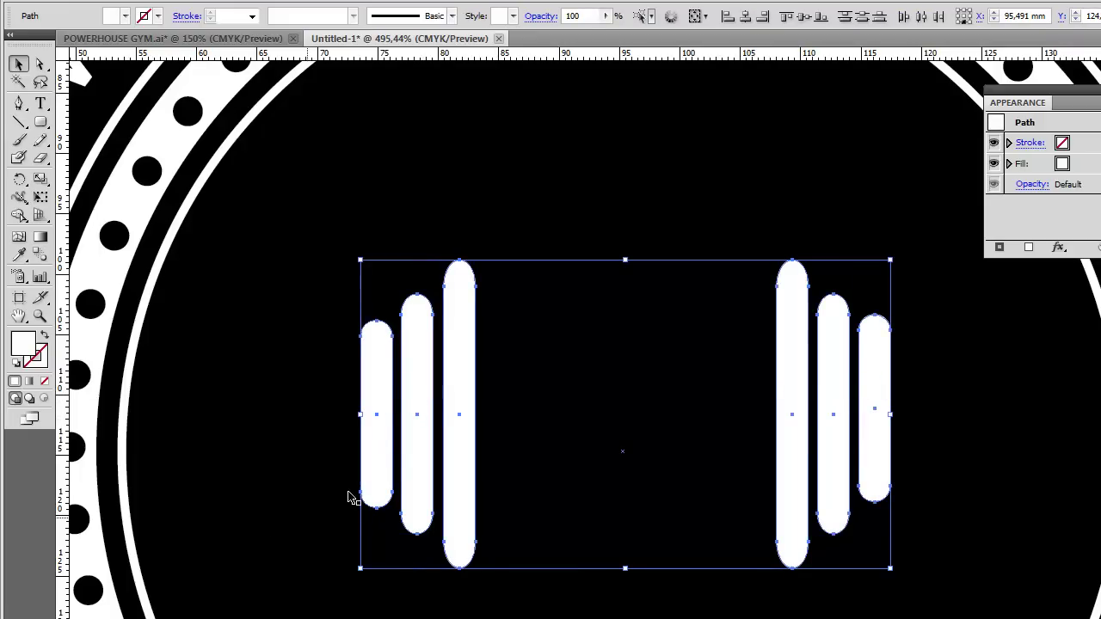
- Compare with the finished POWERHOUSE GYM.ai logo, then deselect the plates in Untitled-1
click(172, 38)
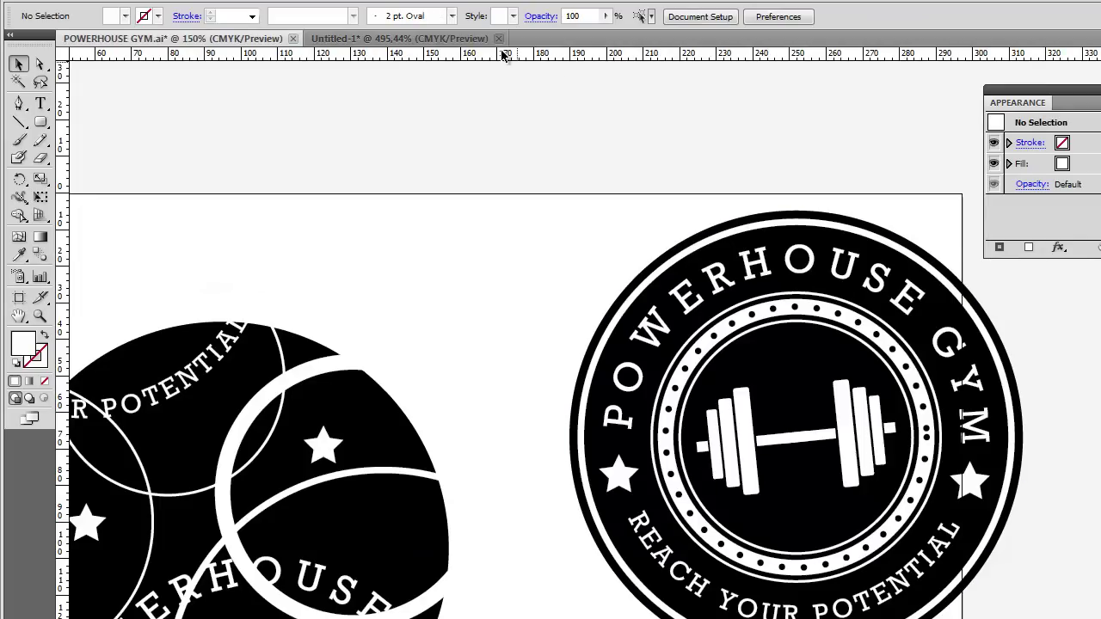
click(469, 39)
click(482, 275)
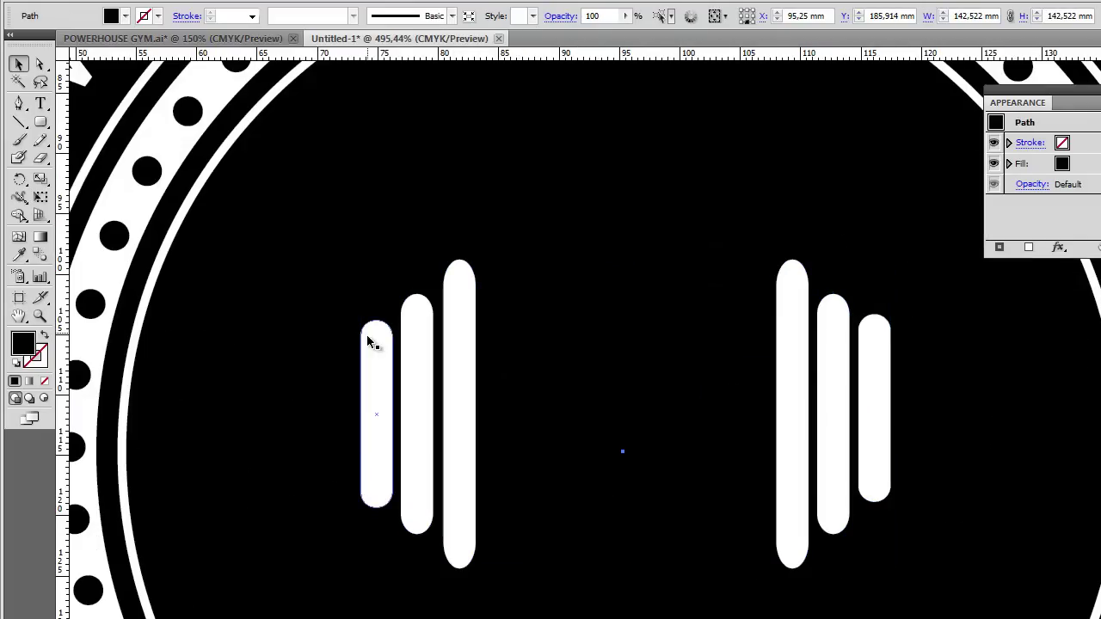
drag(42, 123, 129, 142)
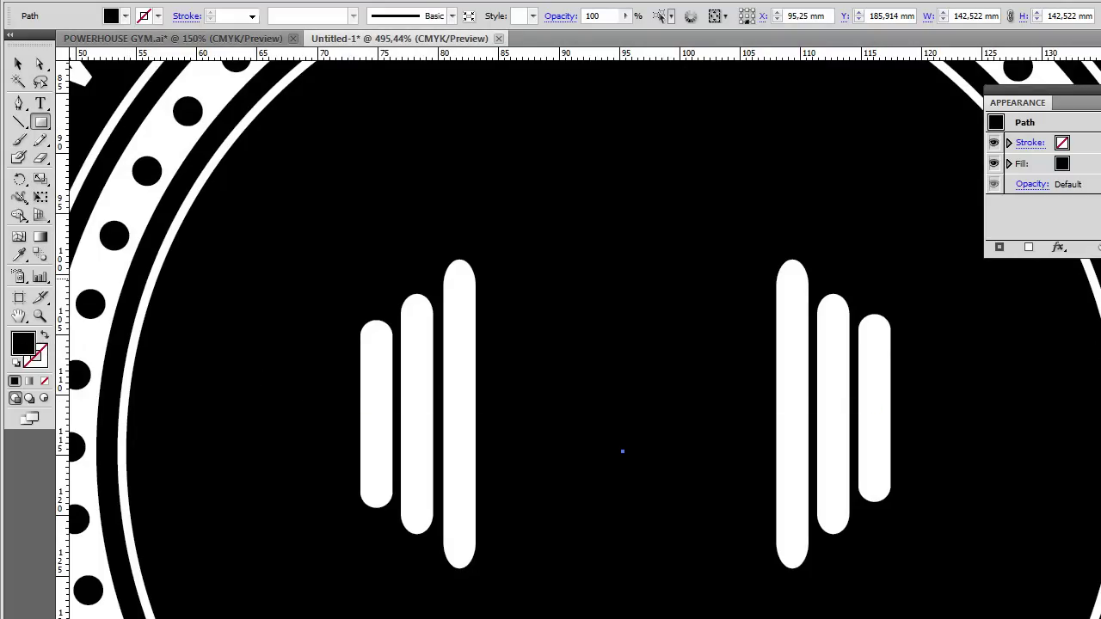
- Restore the black fill and draw a thin white bar across the barbell
key(ctrl+z)
drag(263, 399, 944, 414)
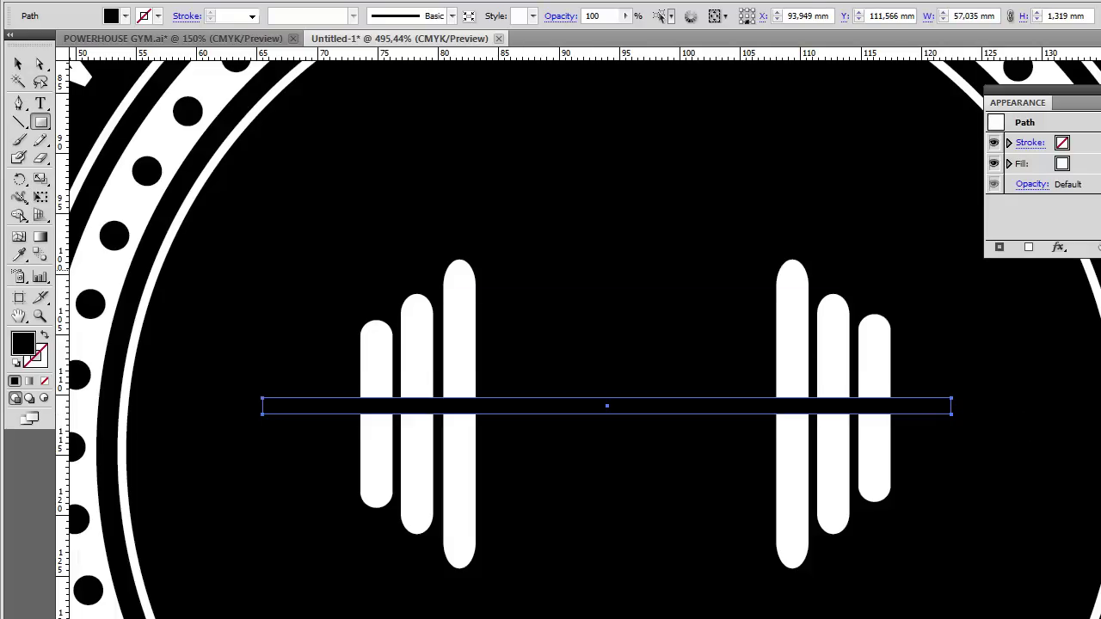
click(406, 465)
- Trim both ends of the bar to about 47.7 mm long and hide the bounding box
click(18, 64)
drag(263, 406, 334, 406)
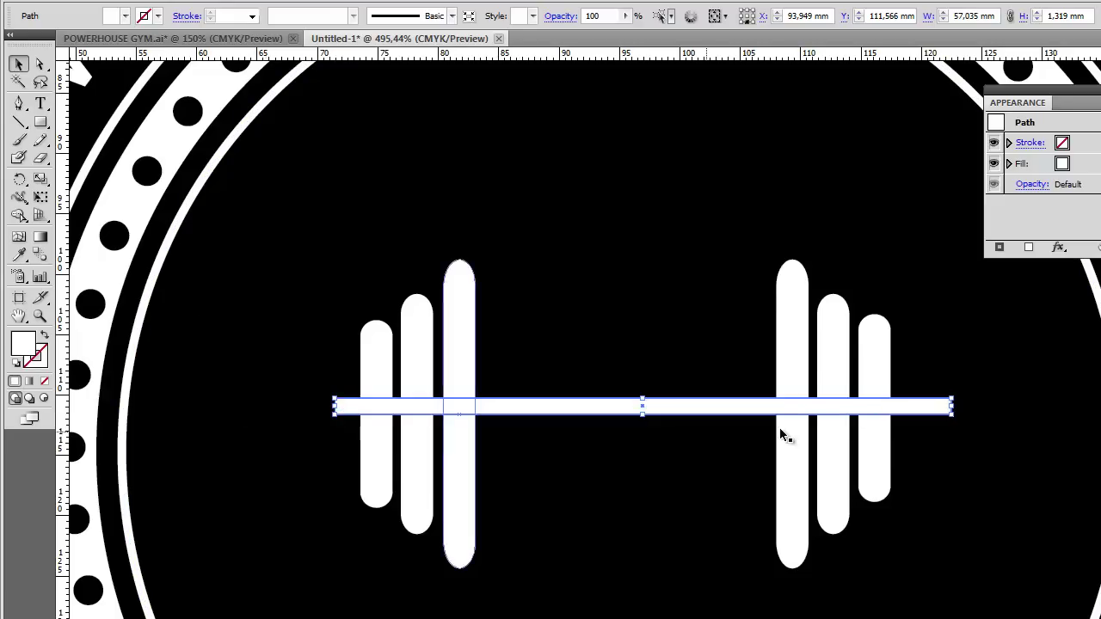
drag(953, 408, 912, 408)
click(669, 600)
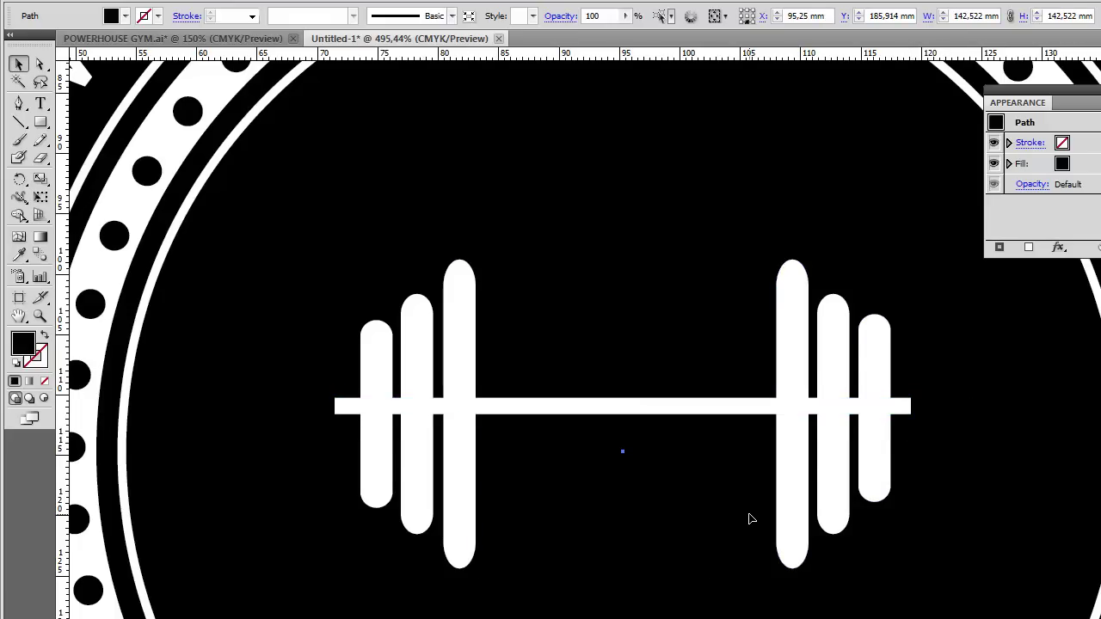
key(ctrl+minus)
key(ctrl+minus)
key(ctrl+minus)
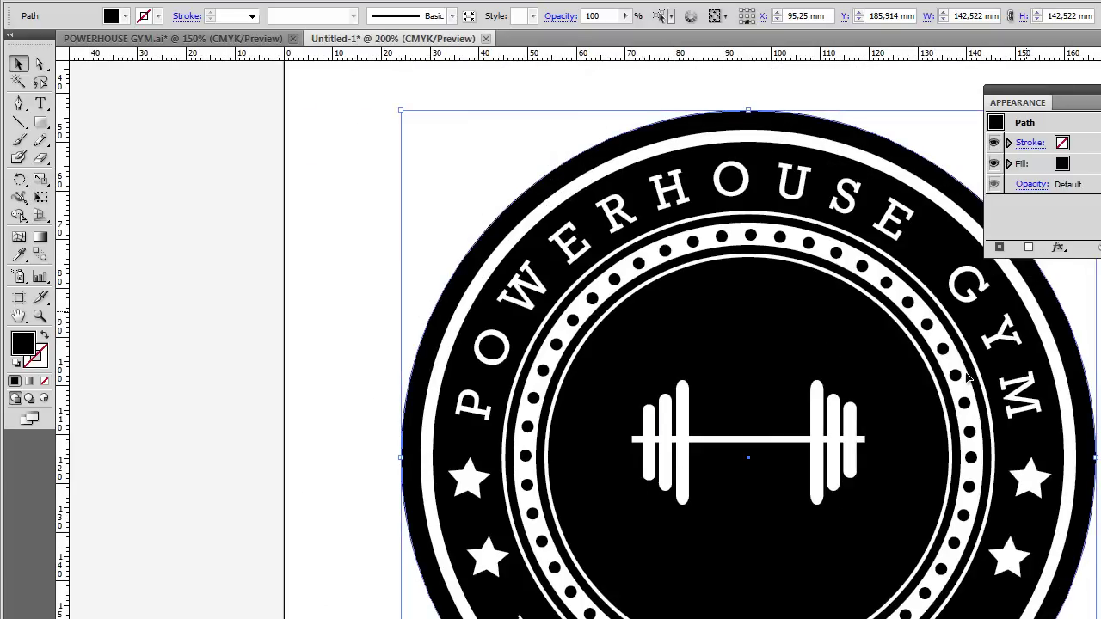
key(ctrl+shift+b)
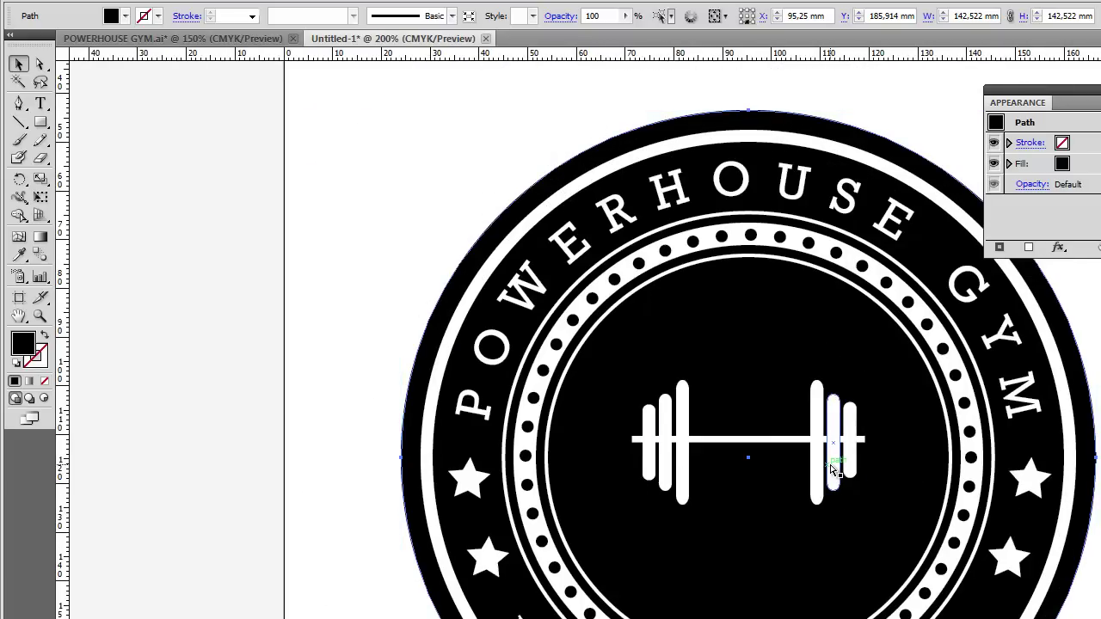
scroll(831, 469, up, 4)
- Erase small gaps through the handle bar beside each plate and outside both outer plates
drag(701, 458, 924, 558)
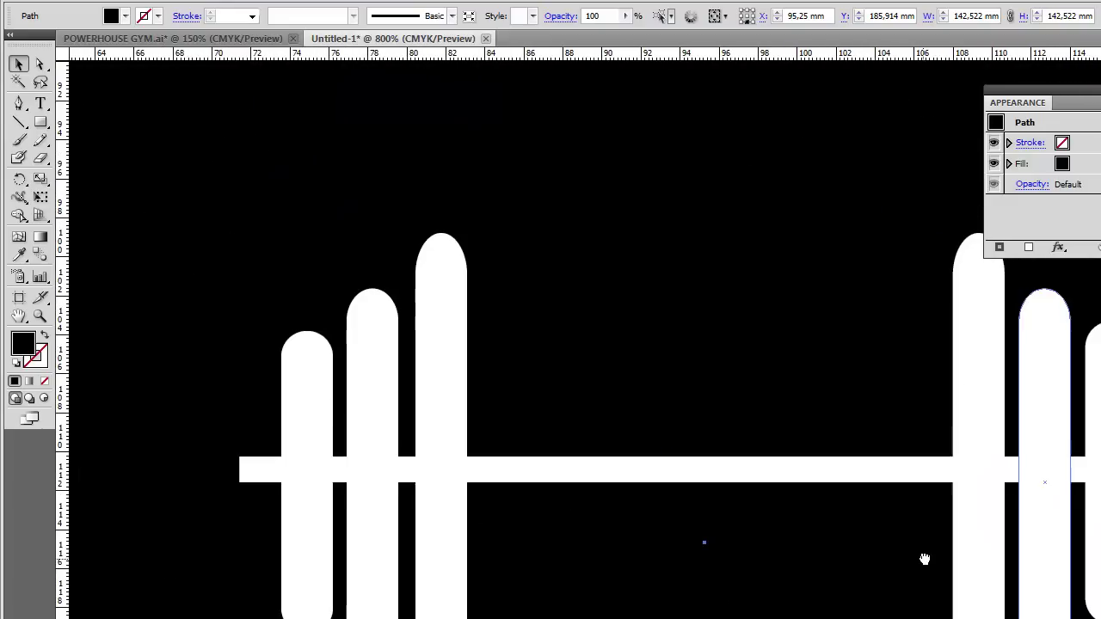
click(657, 482)
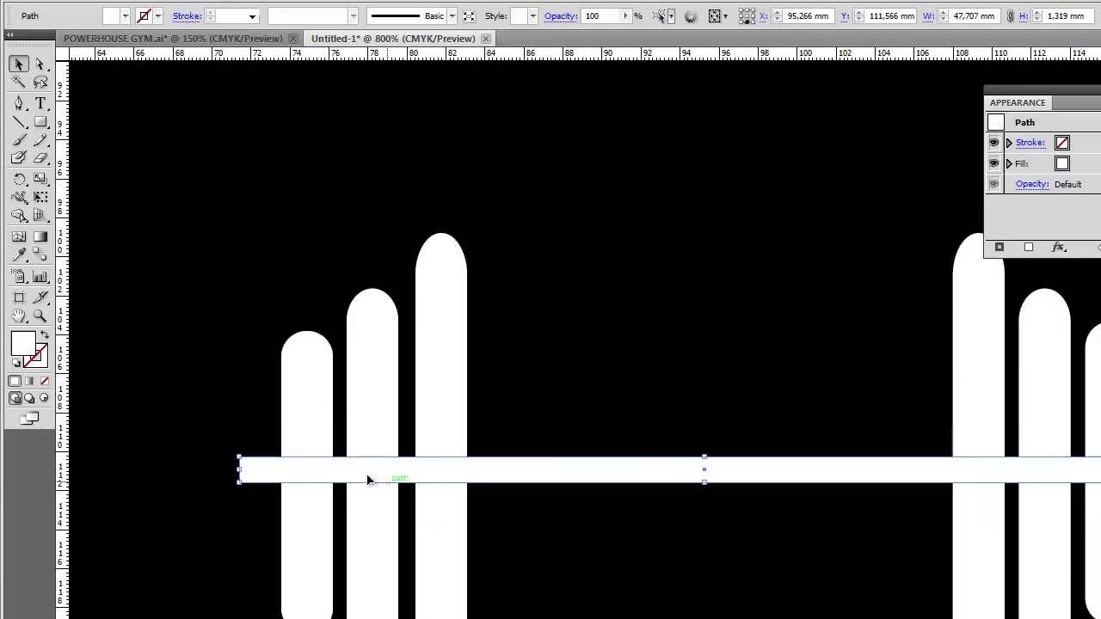
click(41, 159)
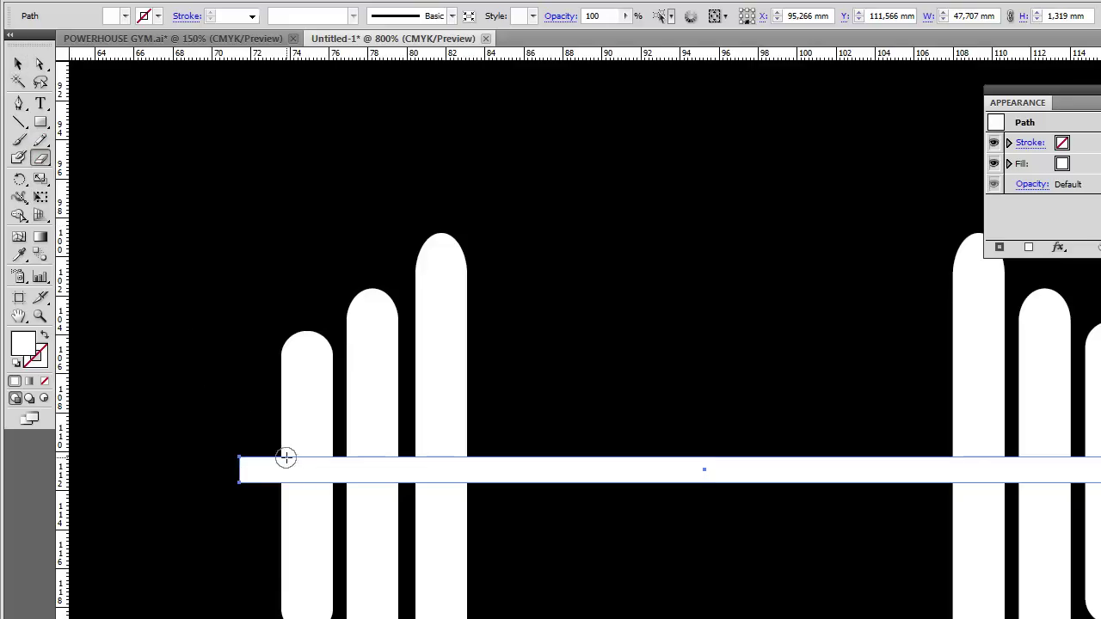
drag(336, 450, 340, 478)
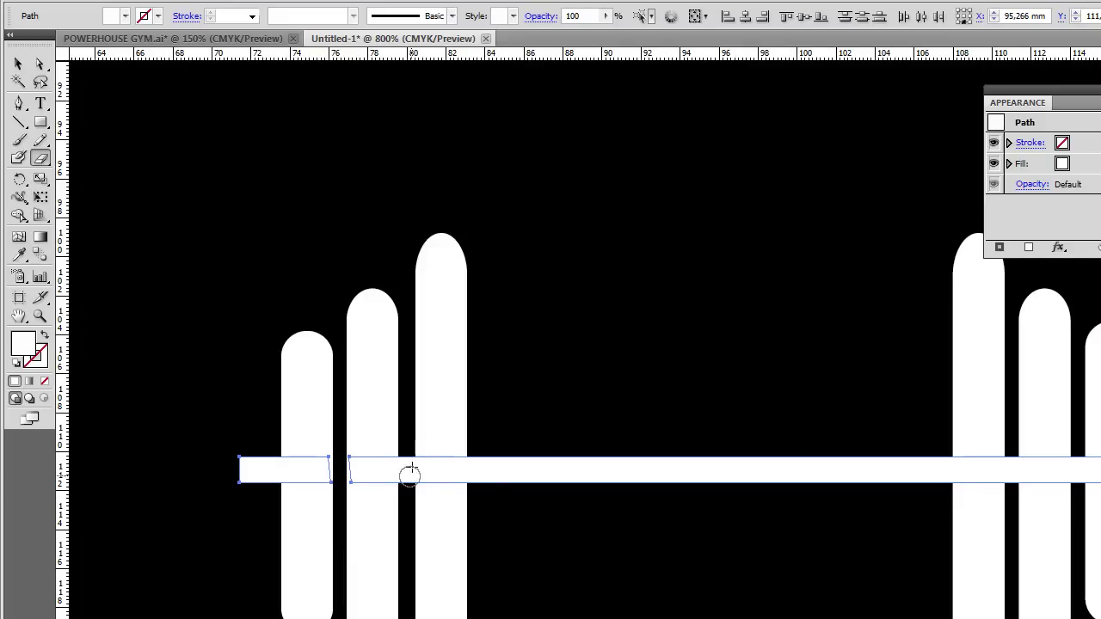
drag(406, 442, 408, 492)
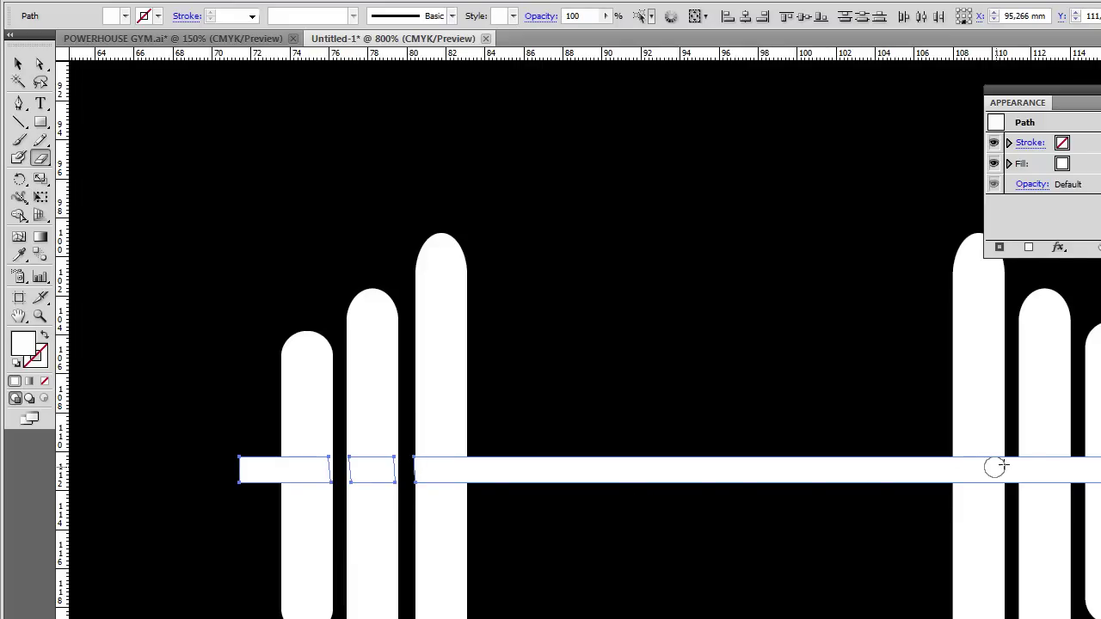
drag(1008, 447, 1041, 489)
drag(1078, 446, 1078, 478)
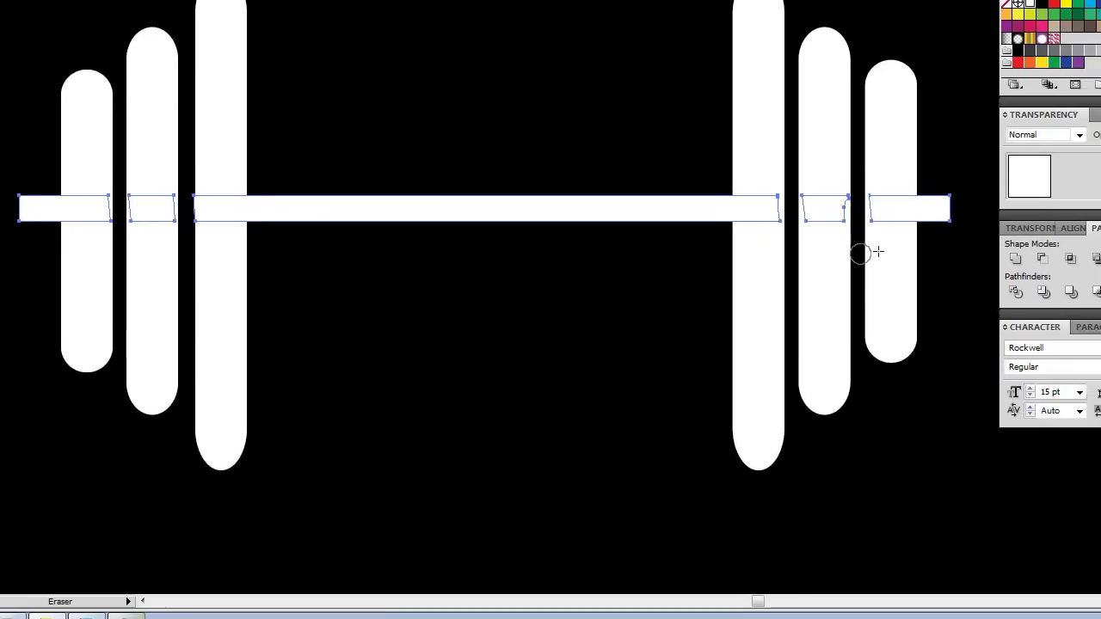
drag(911, 186, 913, 242)
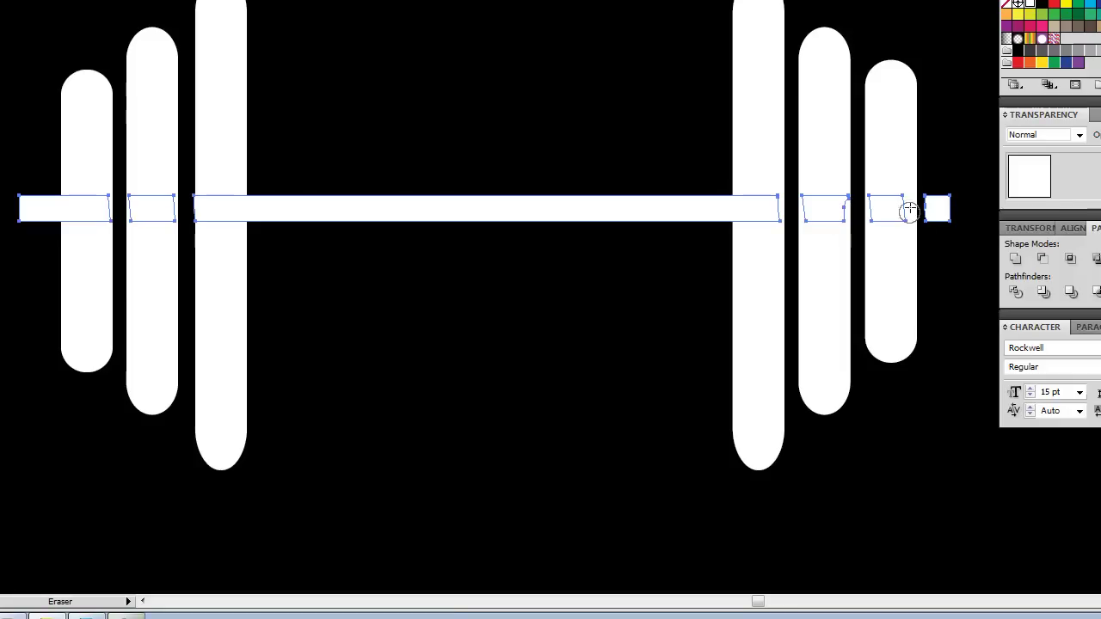
drag(62, 194, 57, 276)
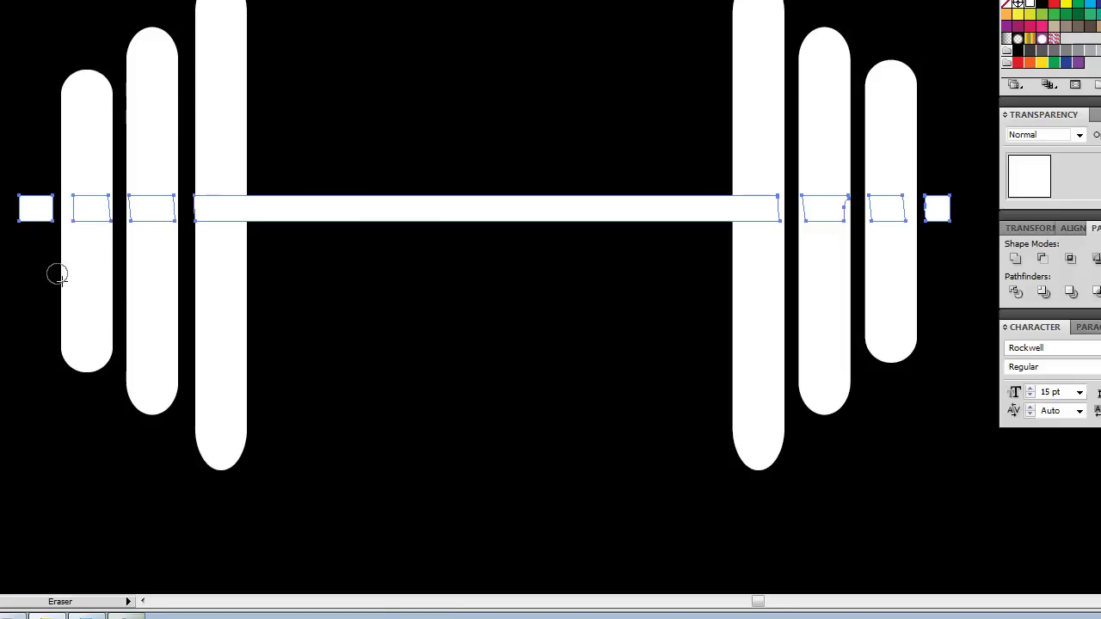
- Select all six plates, three on the left and three on the right
key(v)
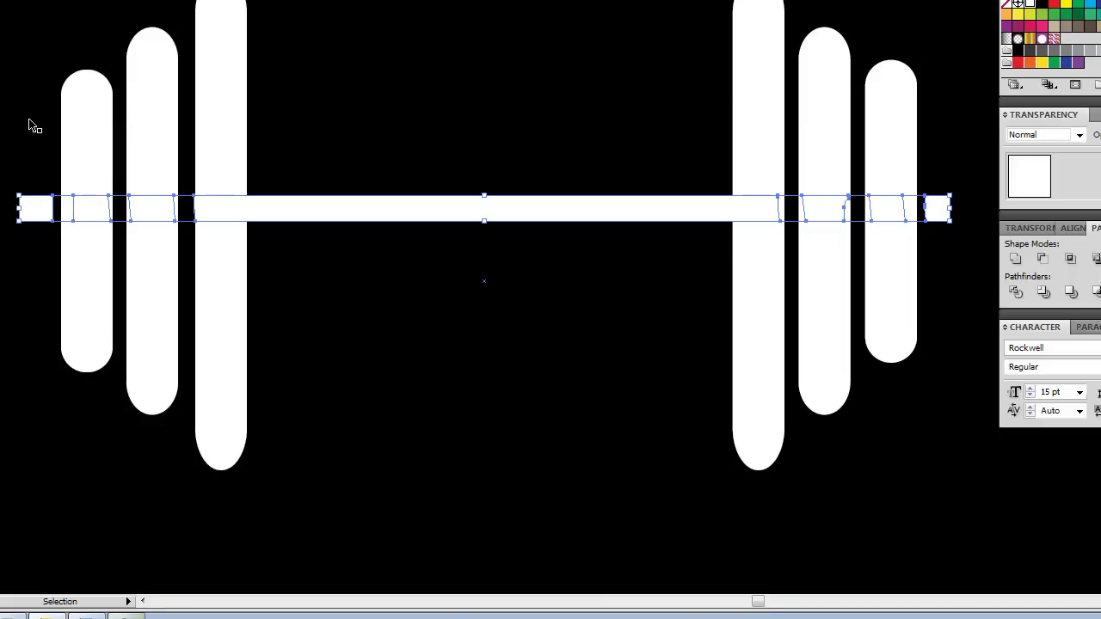
shift+click(76, 175)
shift+click(159, 112)
shift+click(225, 119)
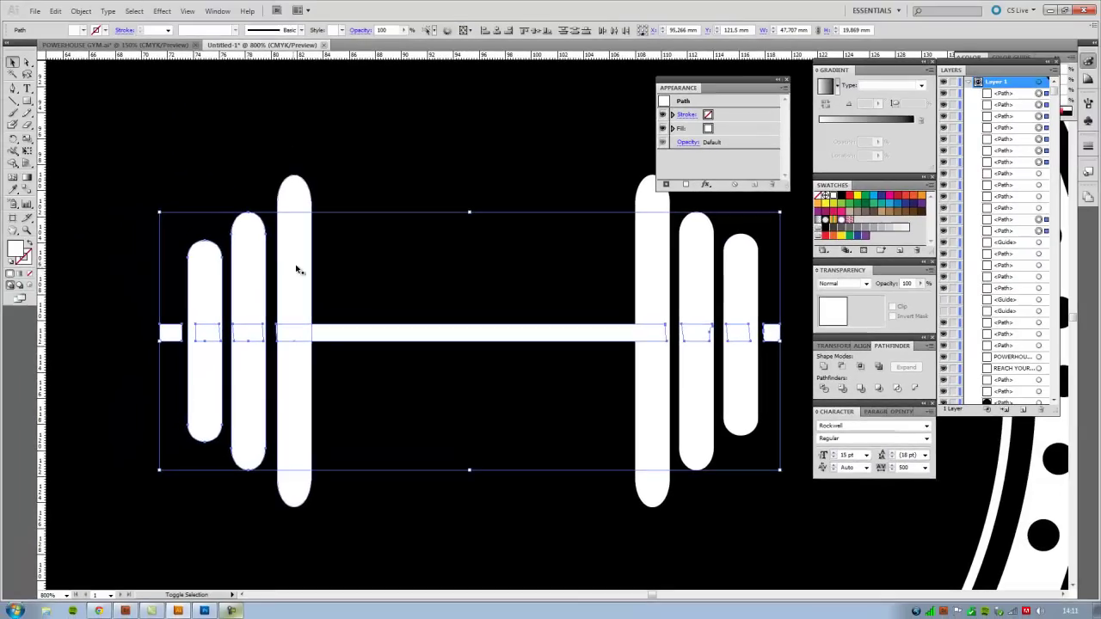
shift+click(649, 277)
shift+click(693, 277)
shift+click(737, 284)
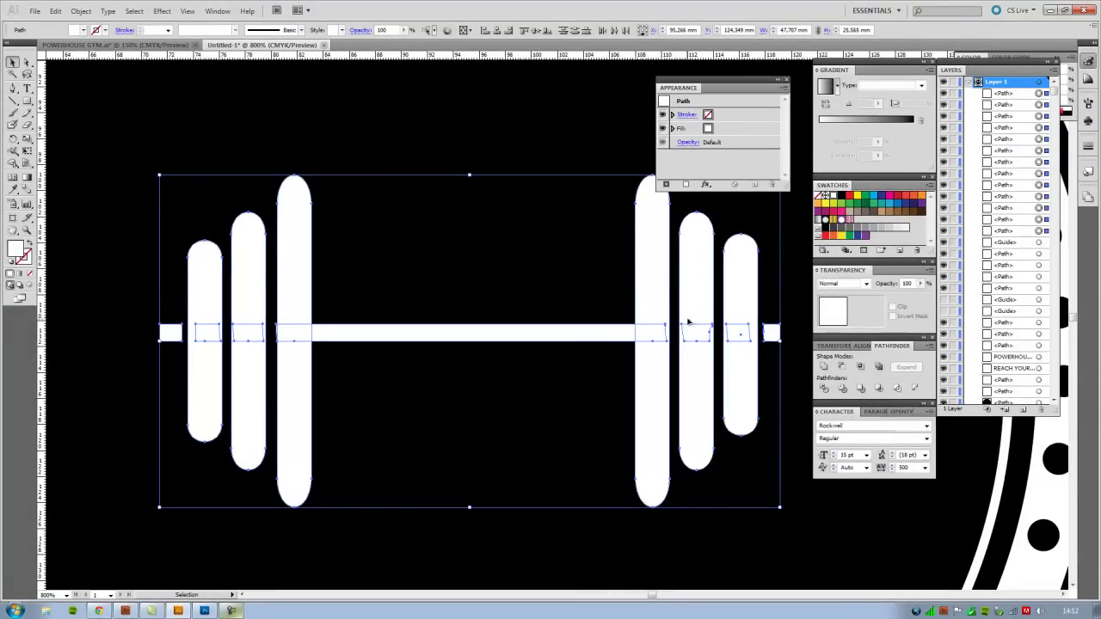
- Rescale the white barbell, centre it in the inner black disc, and deselect
key(ctrl+minus)
key(ctrl+minus)
key(ctrl+minus)
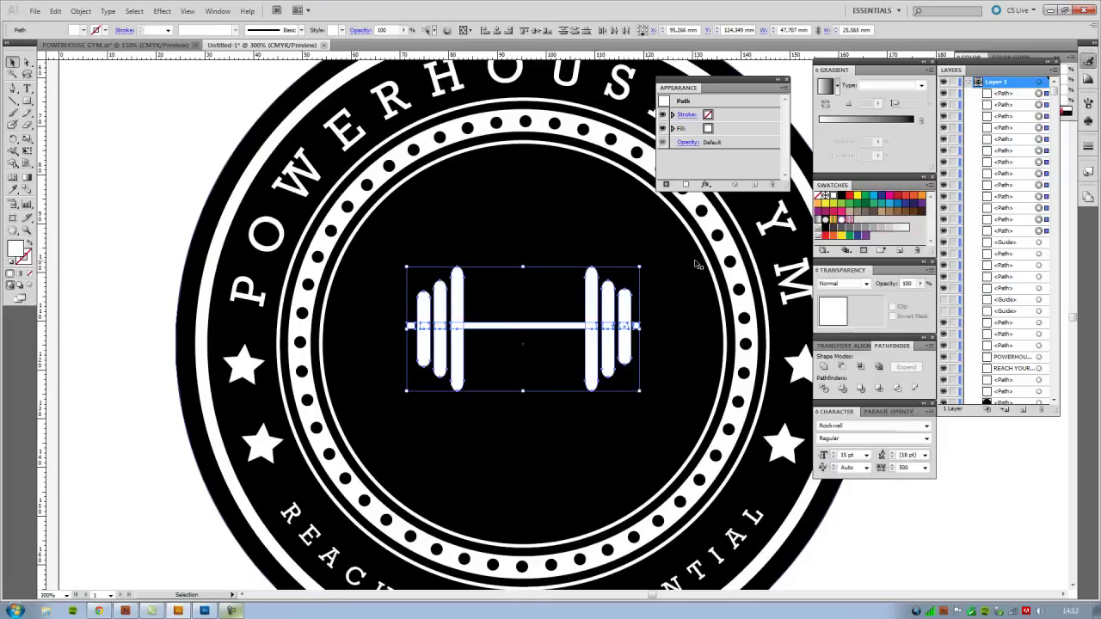
drag(639, 267, 560, 272)
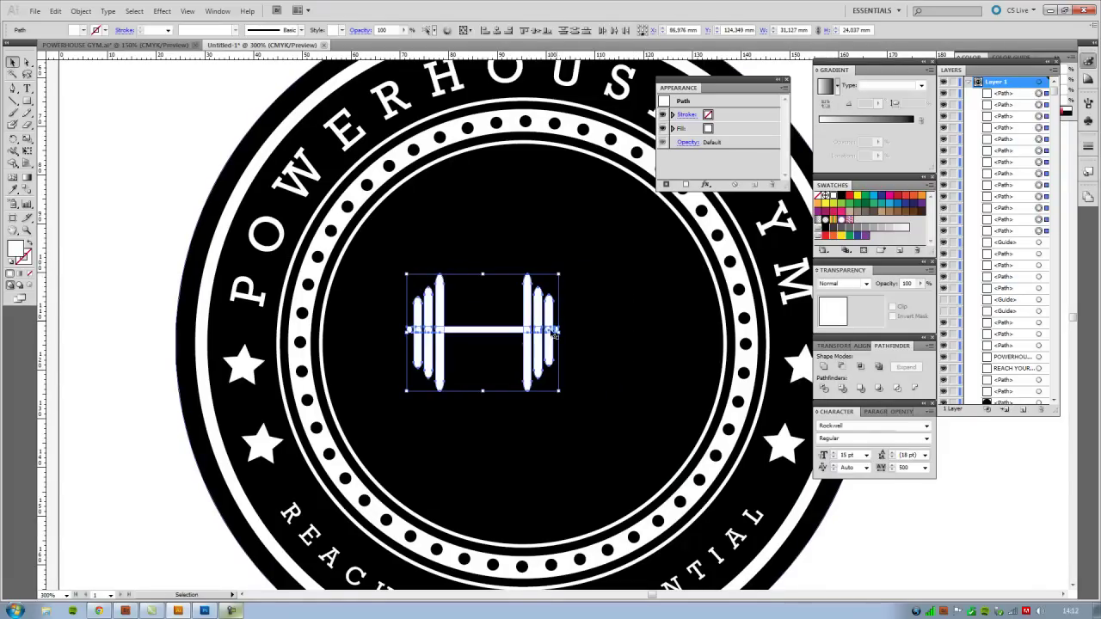
drag(558, 393, 655, 465)
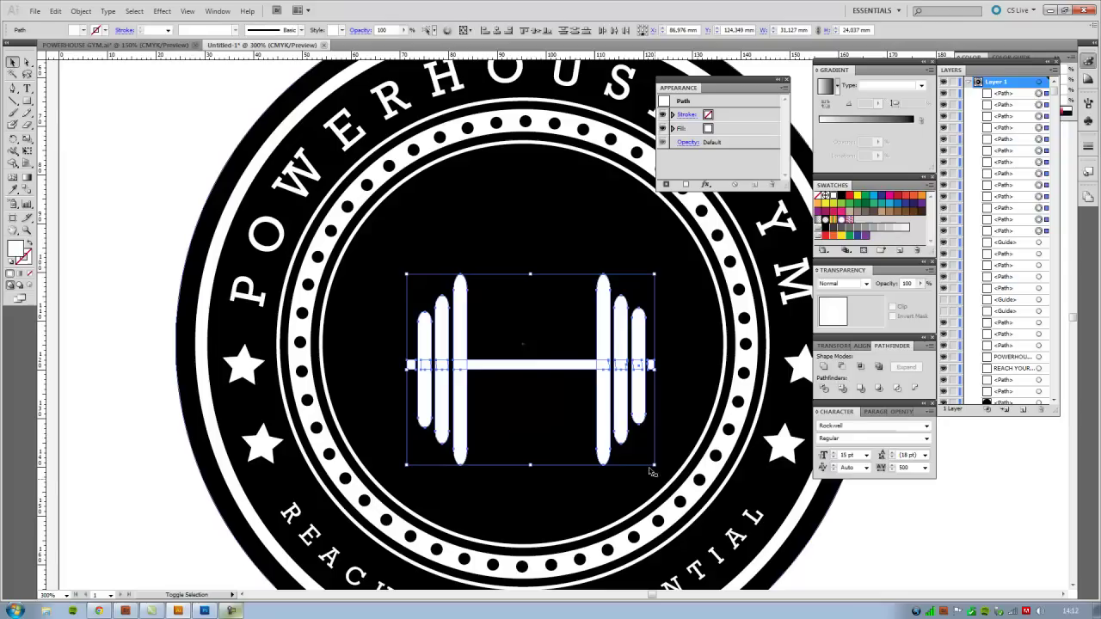
drag(606, 393, 572, 341)
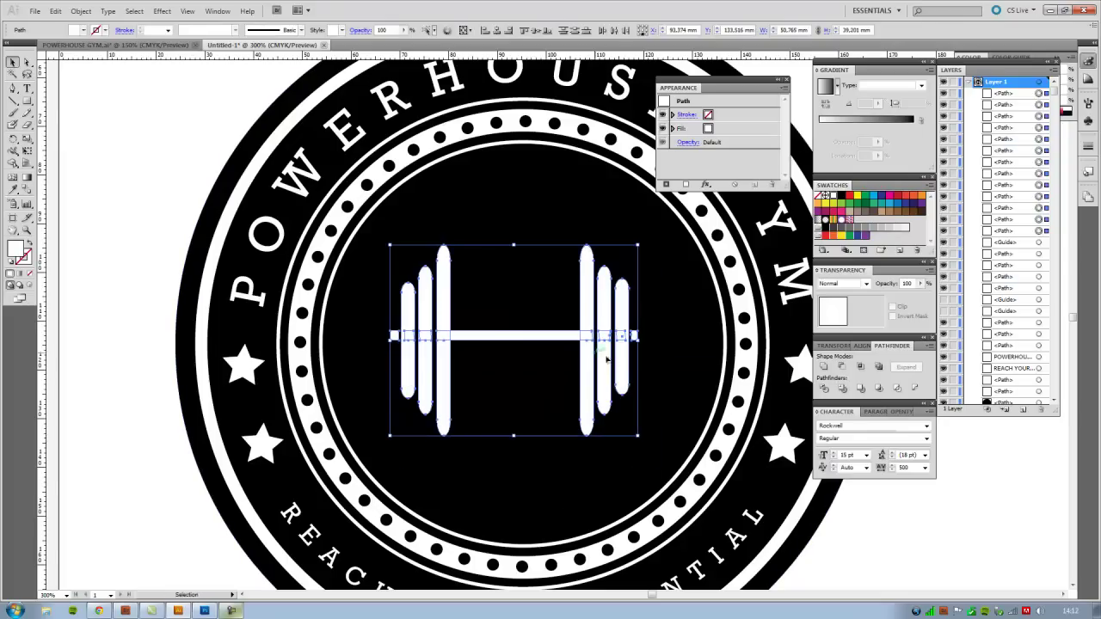
click(873, 508)
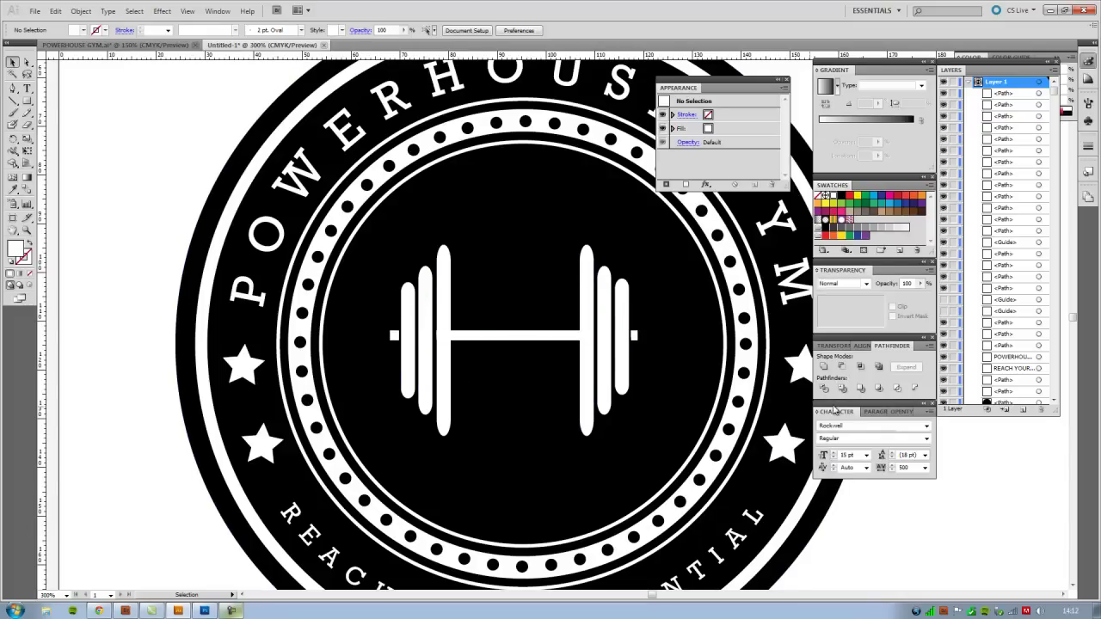
key(ctrl+0)
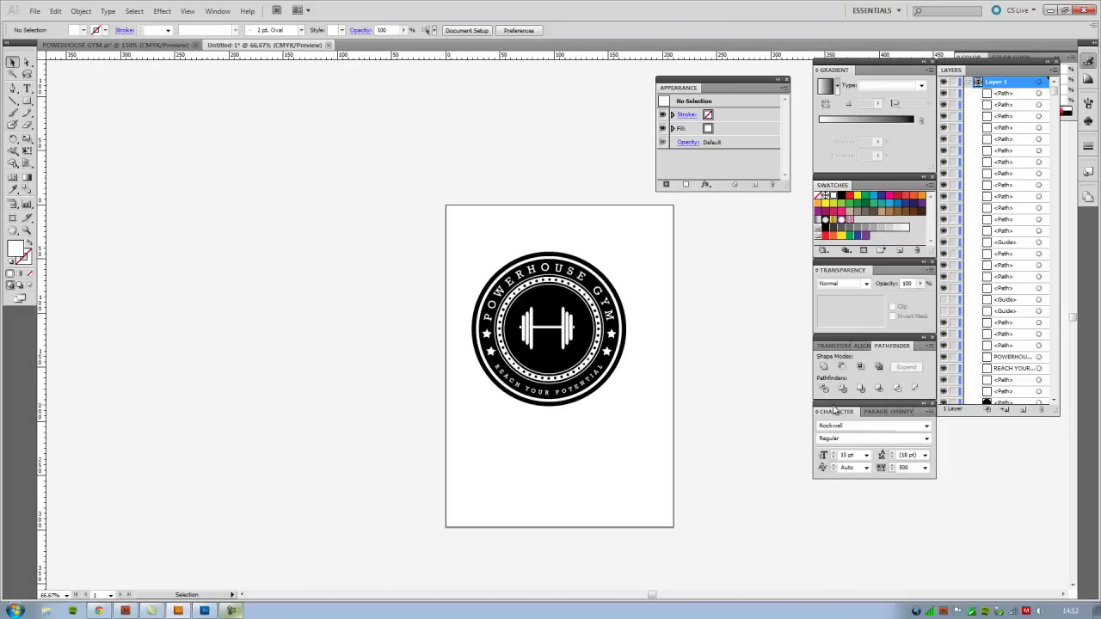
key(ctrl+plus)
key(ctrl+plus)
key(ctrl+plus)
key(ctrl+plus)
key(ctrl+plus)
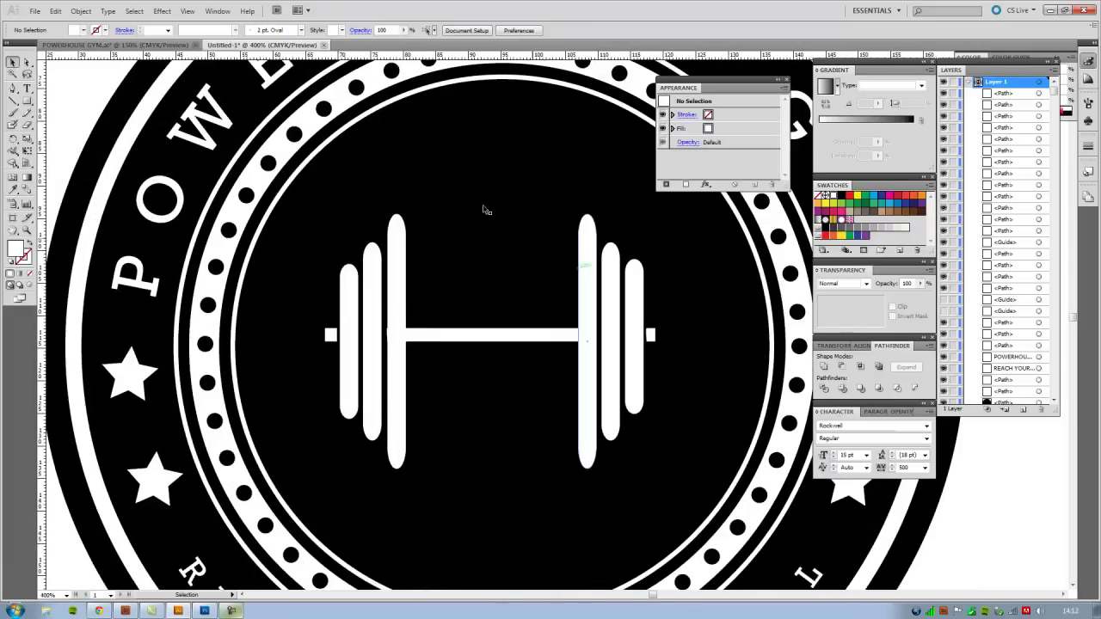
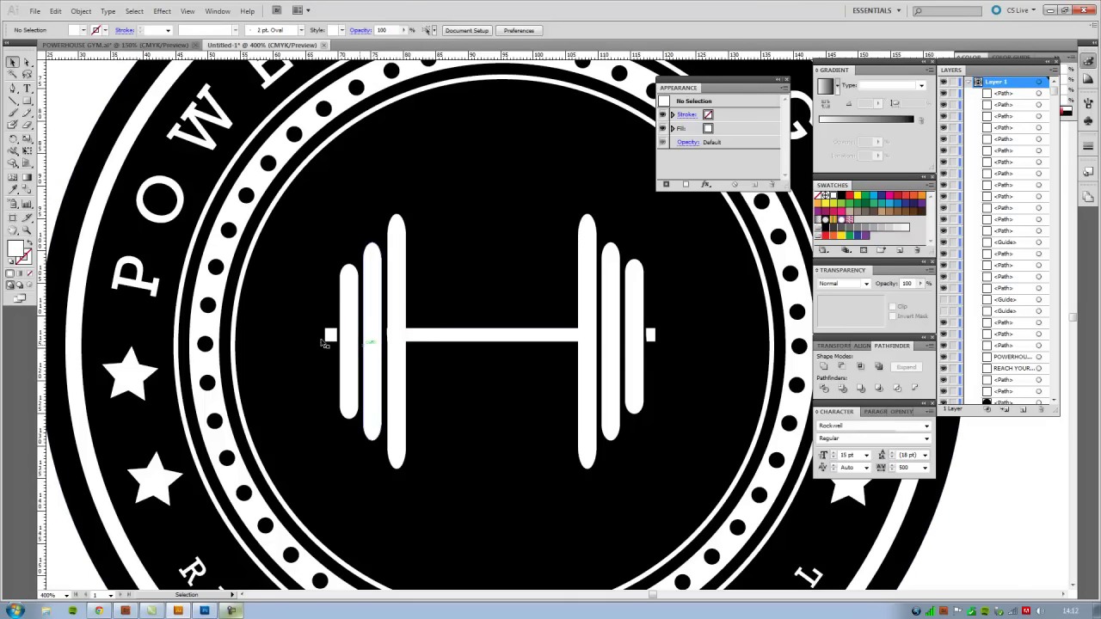
- Marquee-select every part of the Powerhouse Gym badge and group them into one object
key(space)
drag(503, 301, 468, 268)
scroll(543, 366, down, 3)
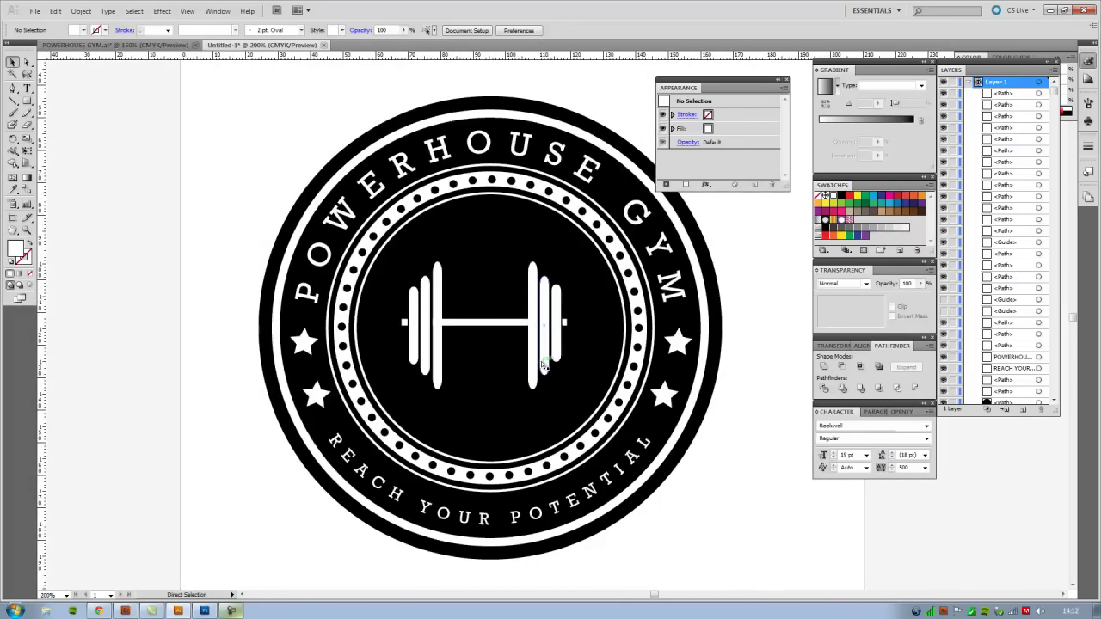
drag(302, 122, 723, 525)
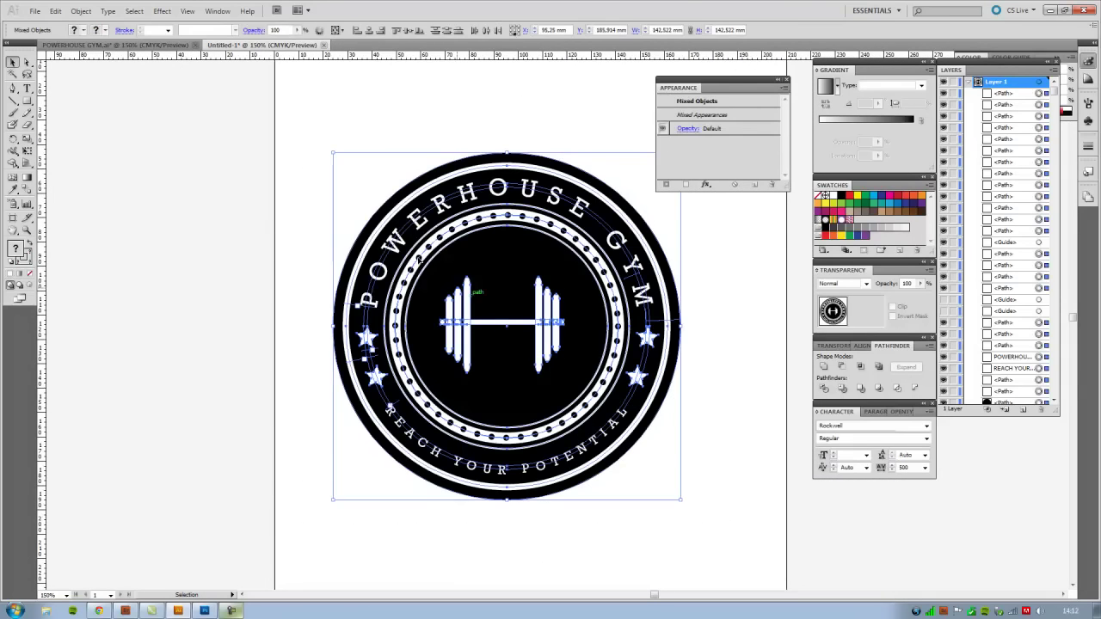
right_click(362, 212)
click(400, 264)
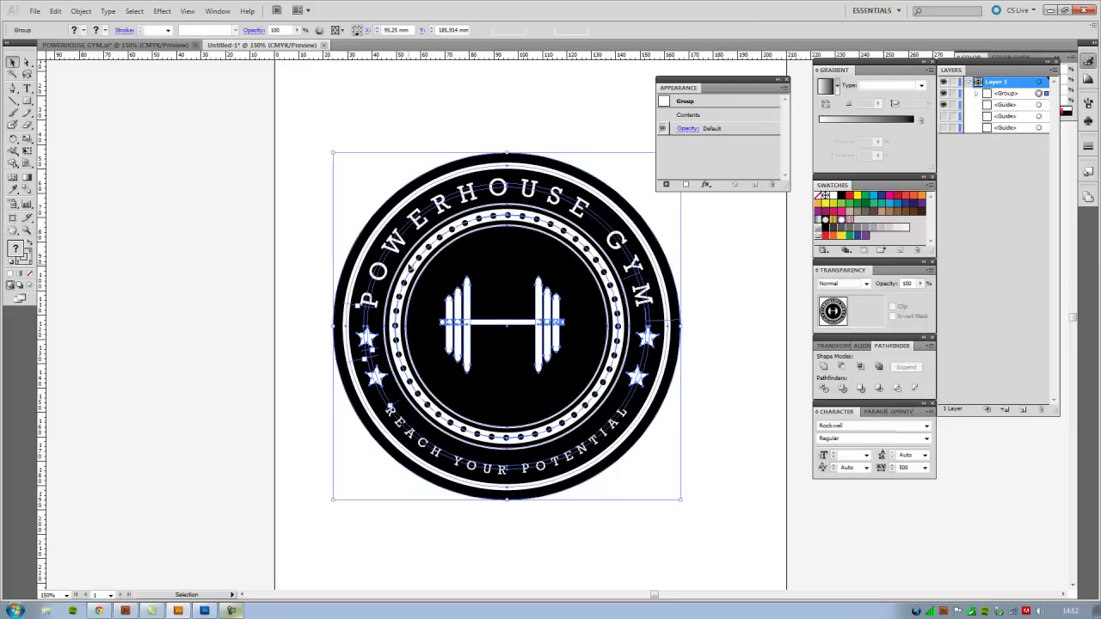
- Alt-drag the grouped badge to create a duplicate beside the original
click(681, 382)
click(521, 393)
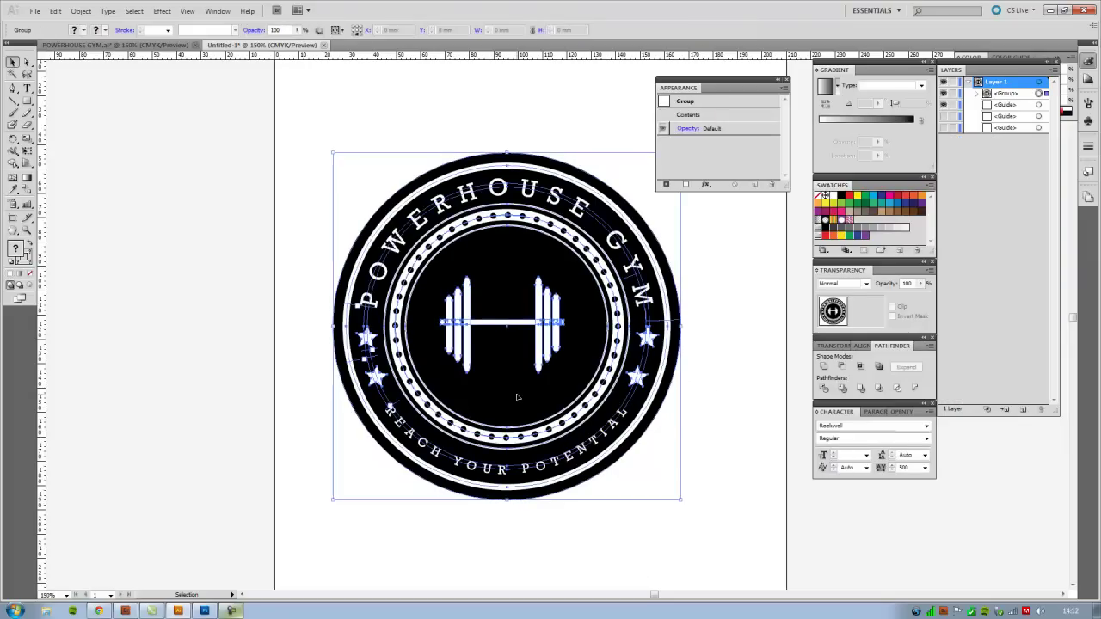
alt+drag(521, 393, 193, 350)
- Move the right-hand badge copy up and to the right
drag(424, 396, 469, 453)
click(544, 303)
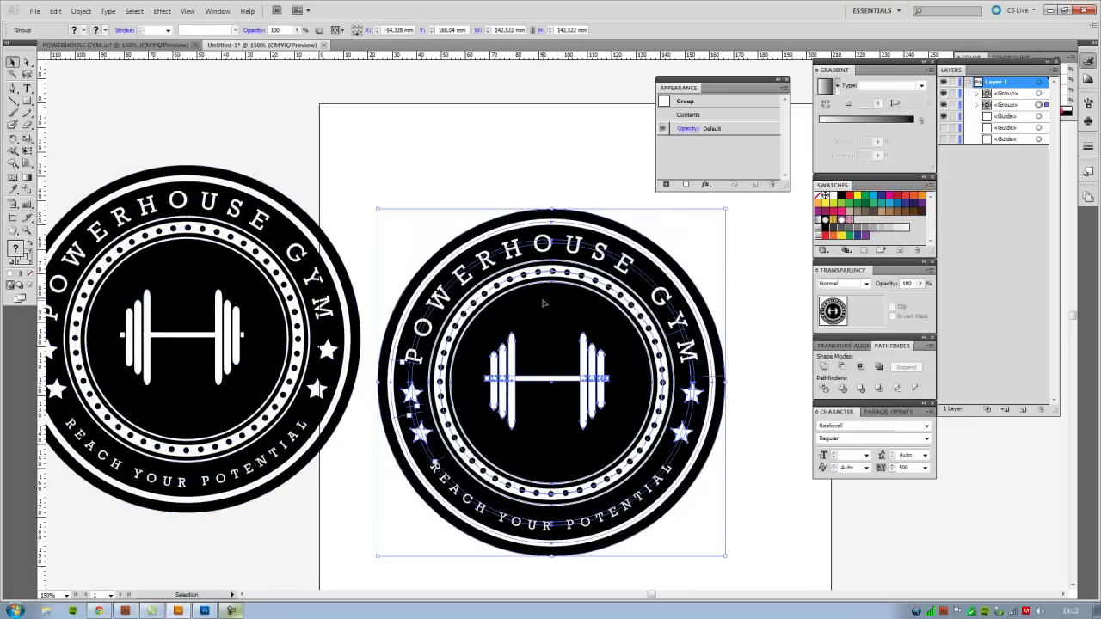
drag(618, 273, 656, 246)
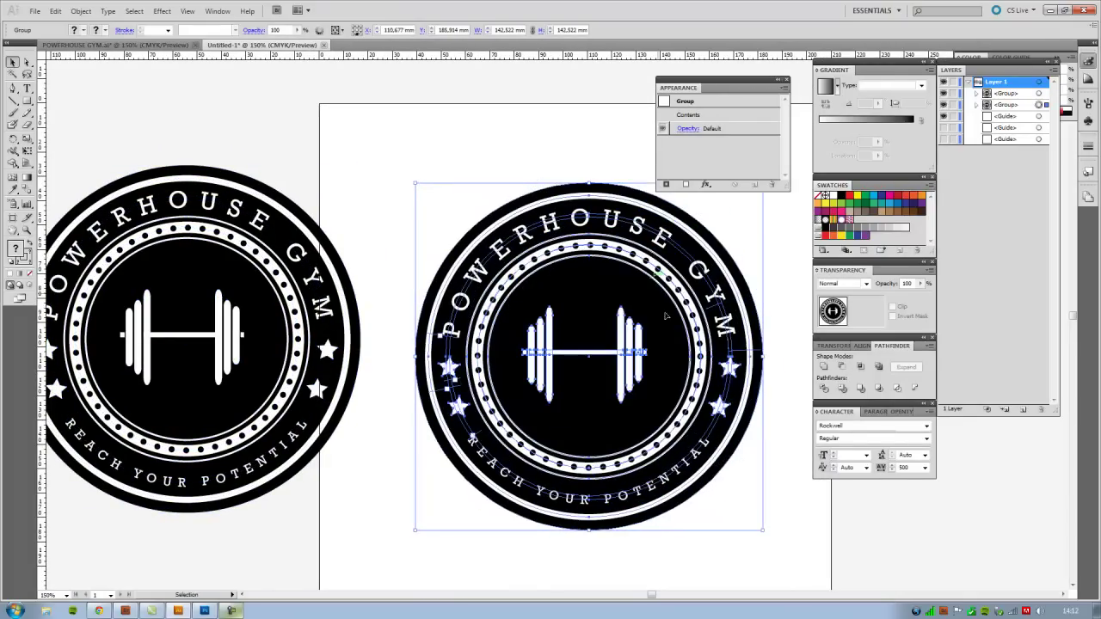
- Ungroup the right badge and select its curved POWERHOUSE GYM text
click(769, 413)
click(555, 306)
right_click(465, 294)
click(516, 371)
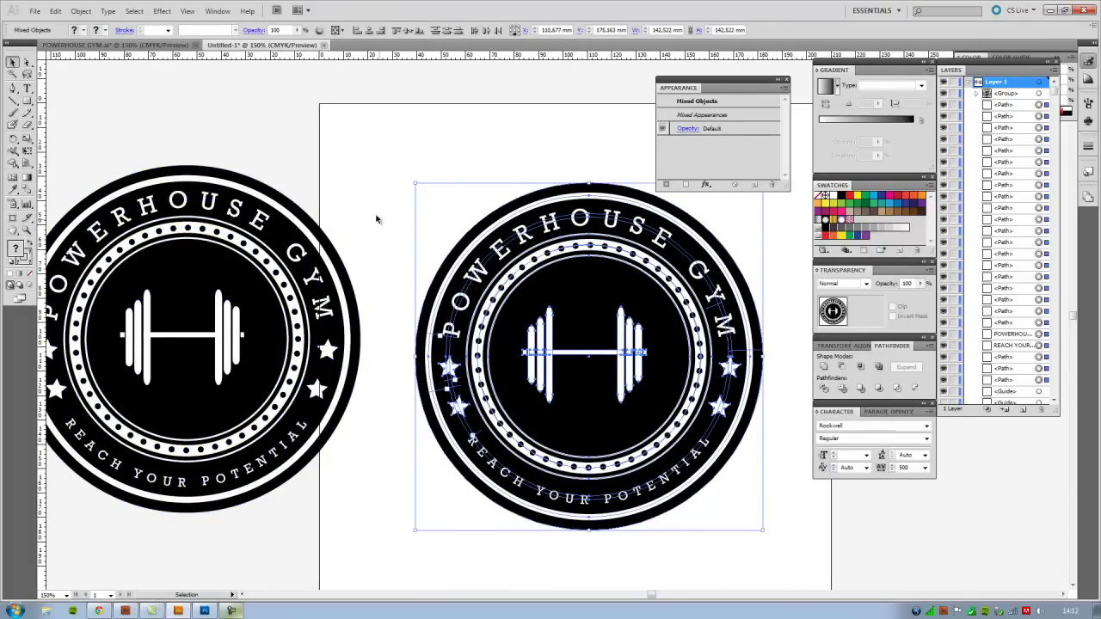
click(376, 216)
click(486, 287)
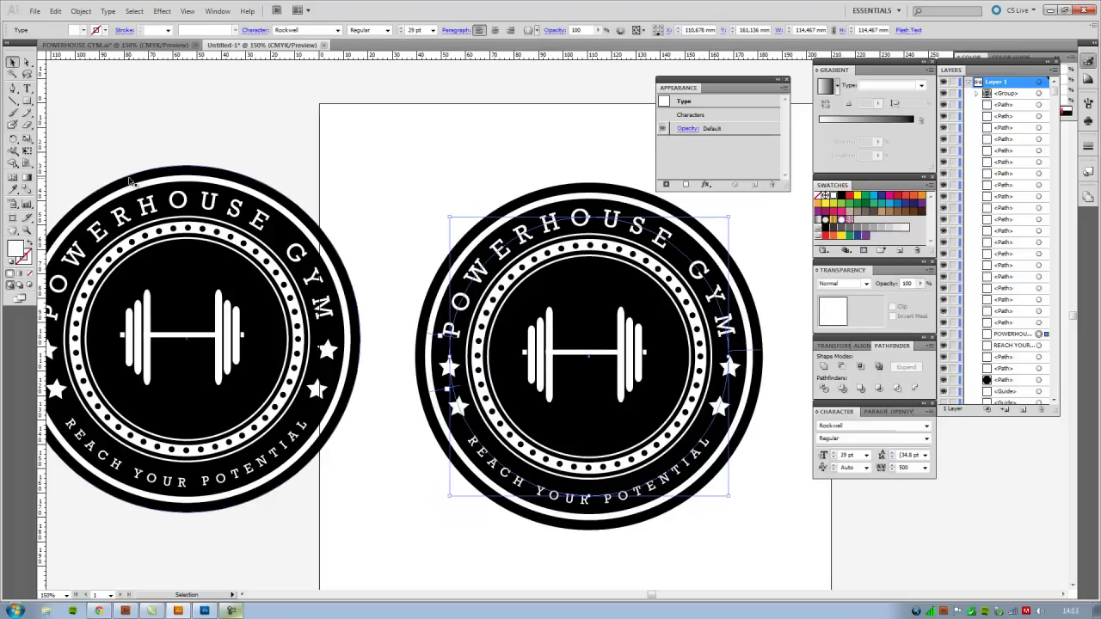
- Create outlines from the curved POWERHOUSE GYM and REACH YOUR POTENTIAL text
right_click(501, 256)
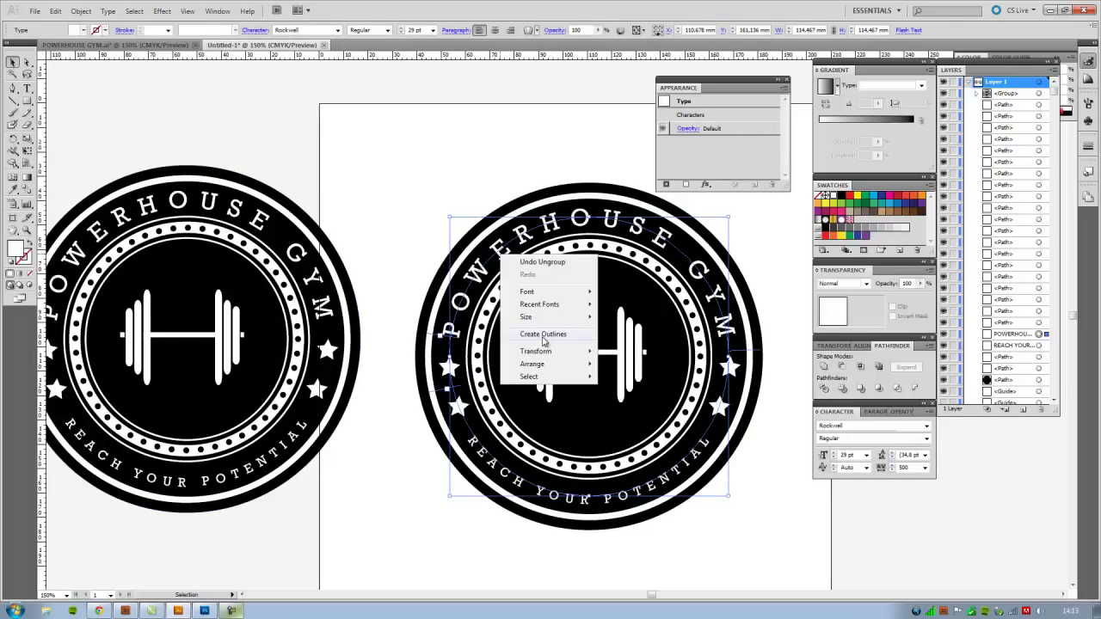
click(543, 335)
click(440, 164)
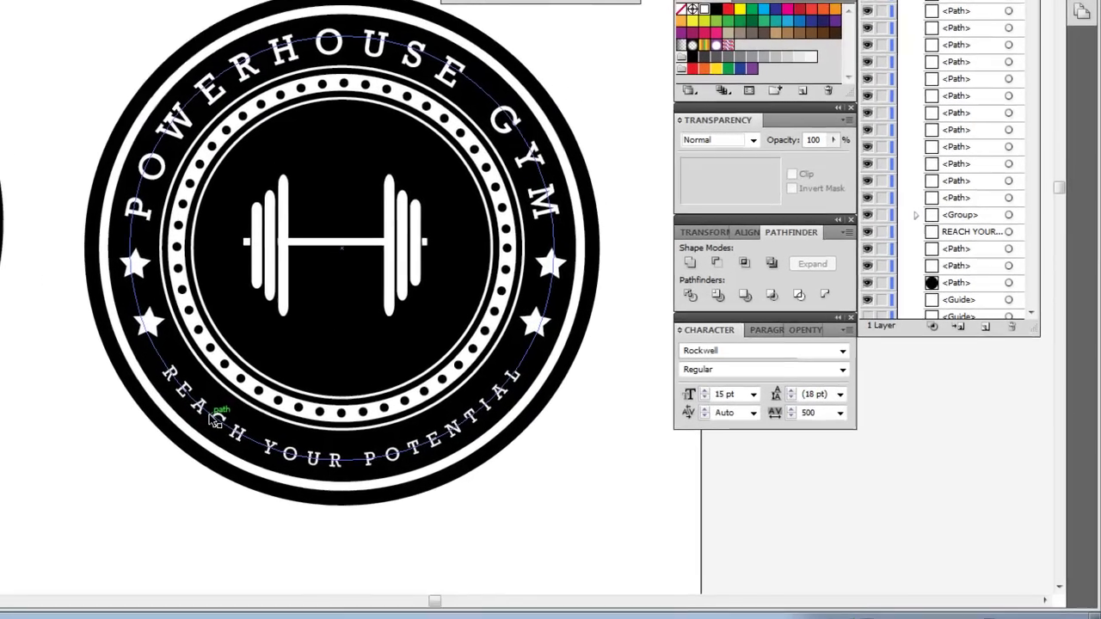
click(503, 471)
right_click(504, 472)
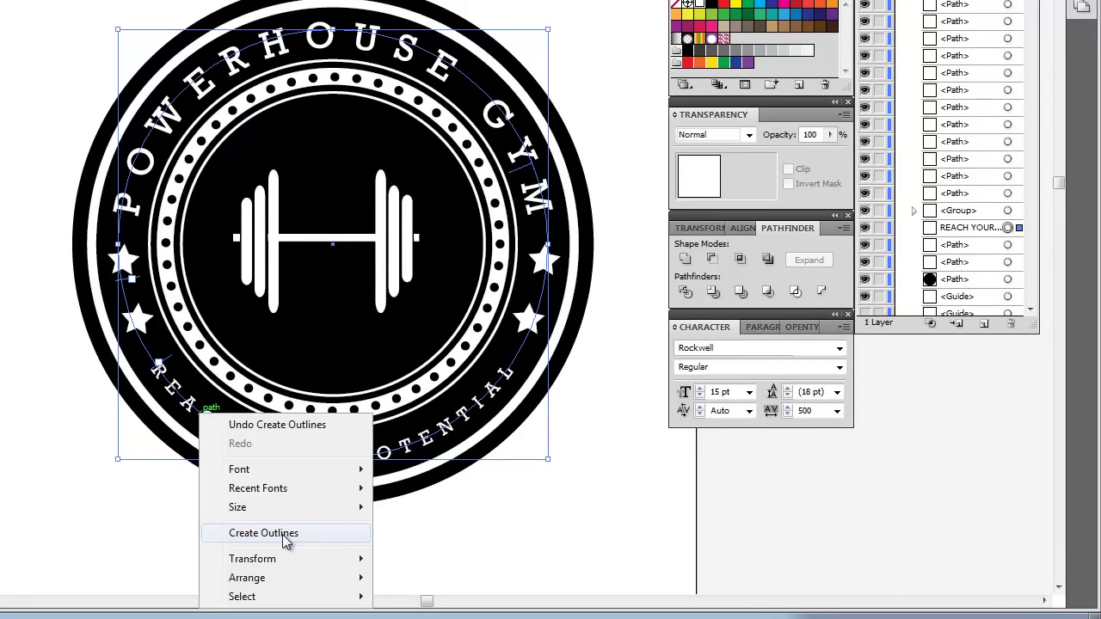
click(284, 534)
click(400, 572)
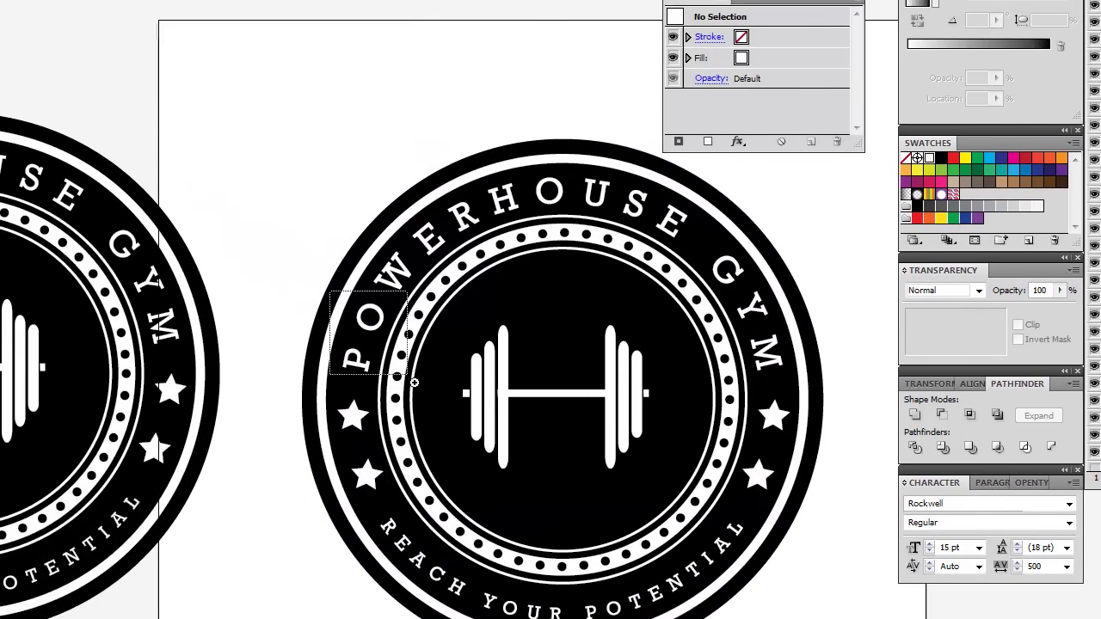
- Zoom in to check the outlined letter P, then fit the view and select the whole badge
drag(120, 198, 164, 237)
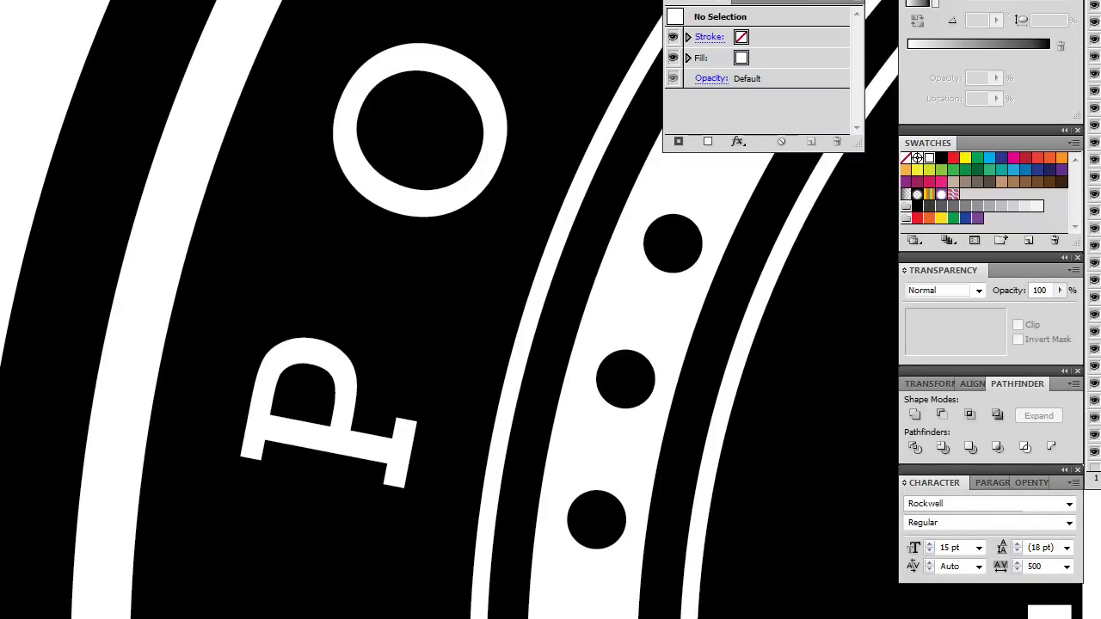
click(258, 413)
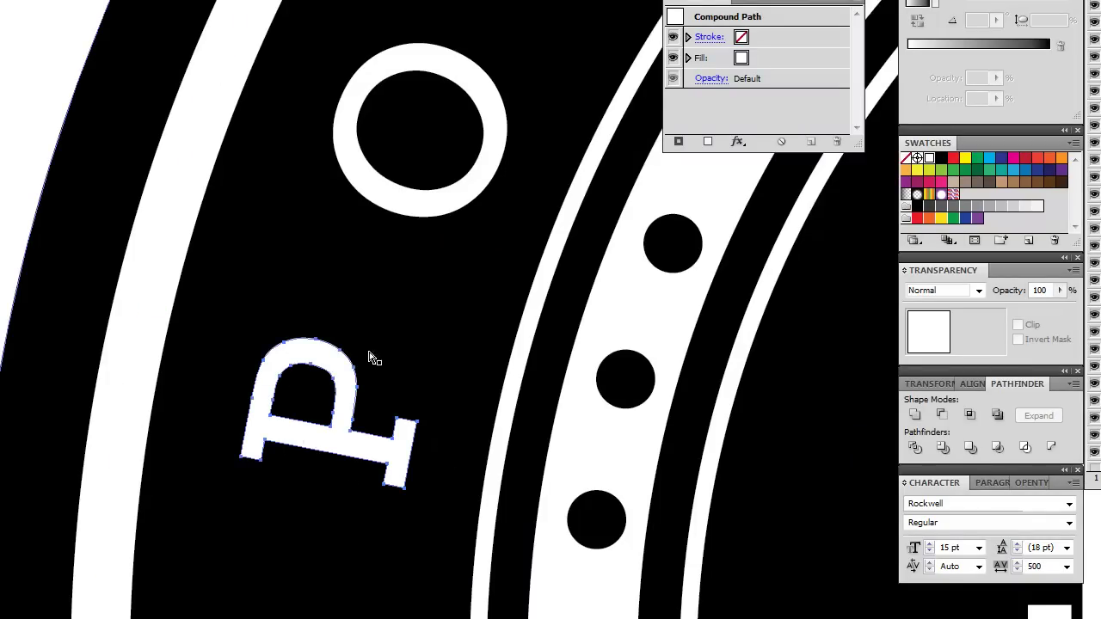
scroll(324, 529, down, 5)
scroll(324, 529, right, 3)
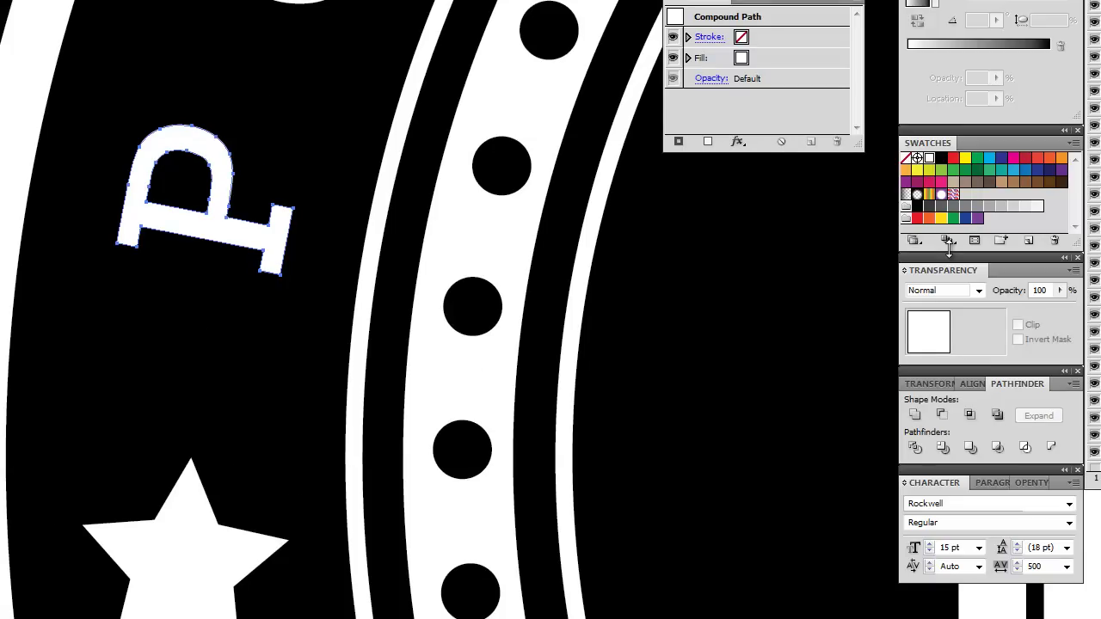
key(ctrl+minus)
key(ctrl+minus)
key(ctrl+minus)
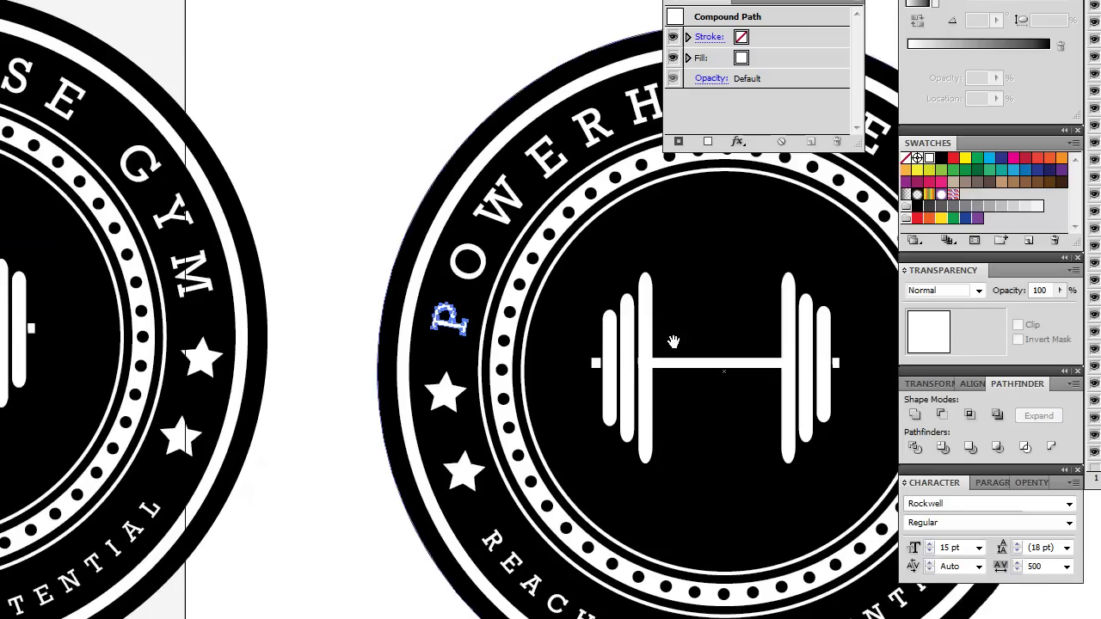
key(ctrl+0)
click(89, 95)
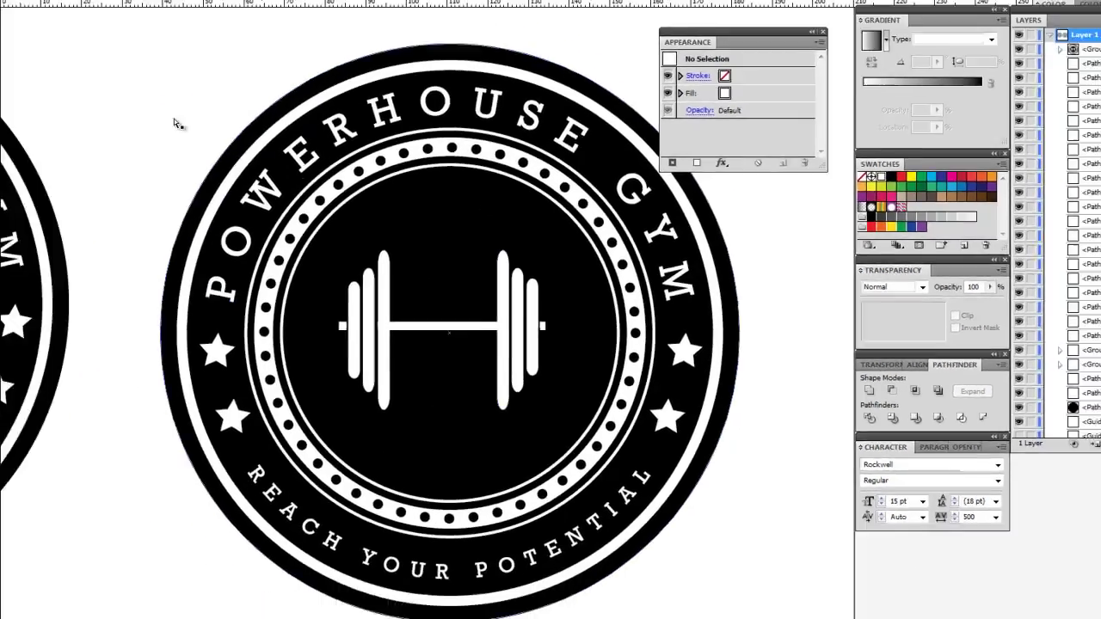
drag(147, 37, 755, 574)
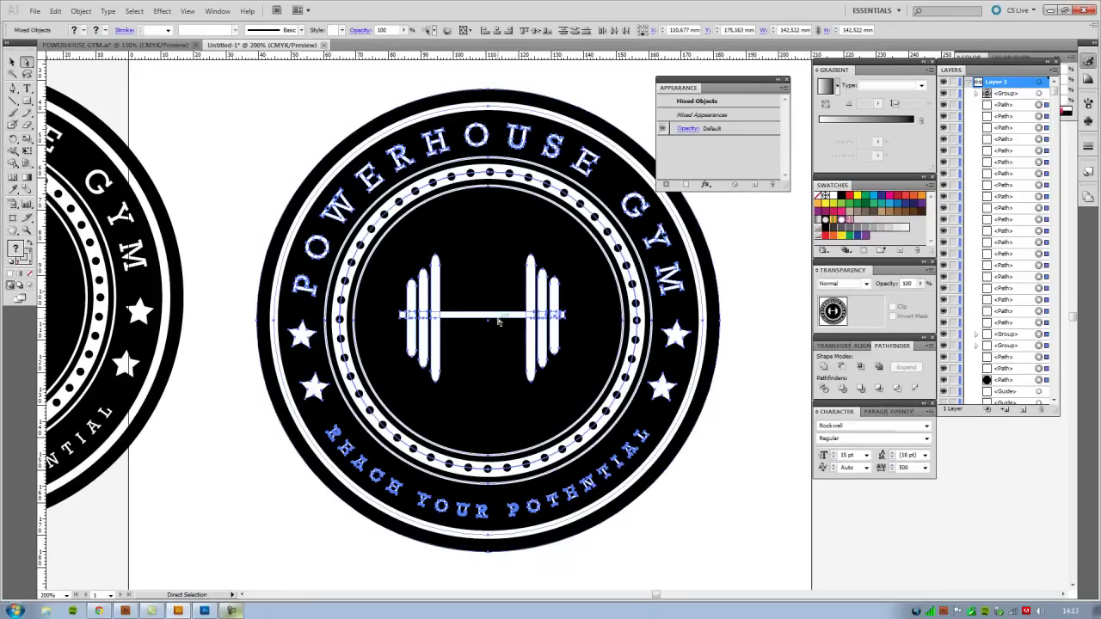
- Group the outlined right badge's parts into a single group
right_click(438, 349)
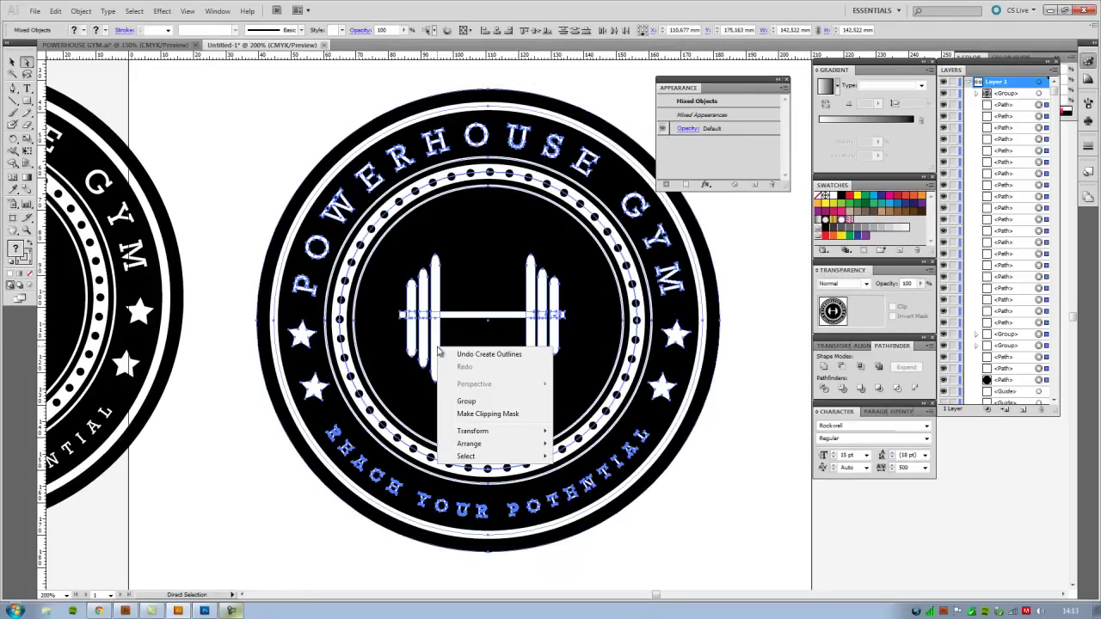
click(488, 403)
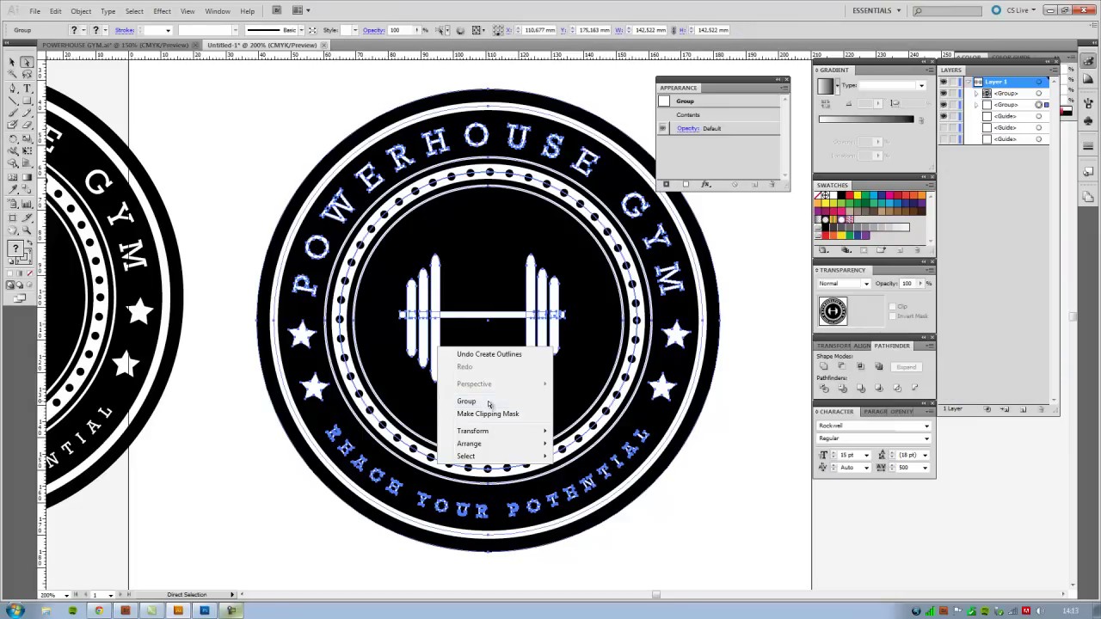
click(738, 482)
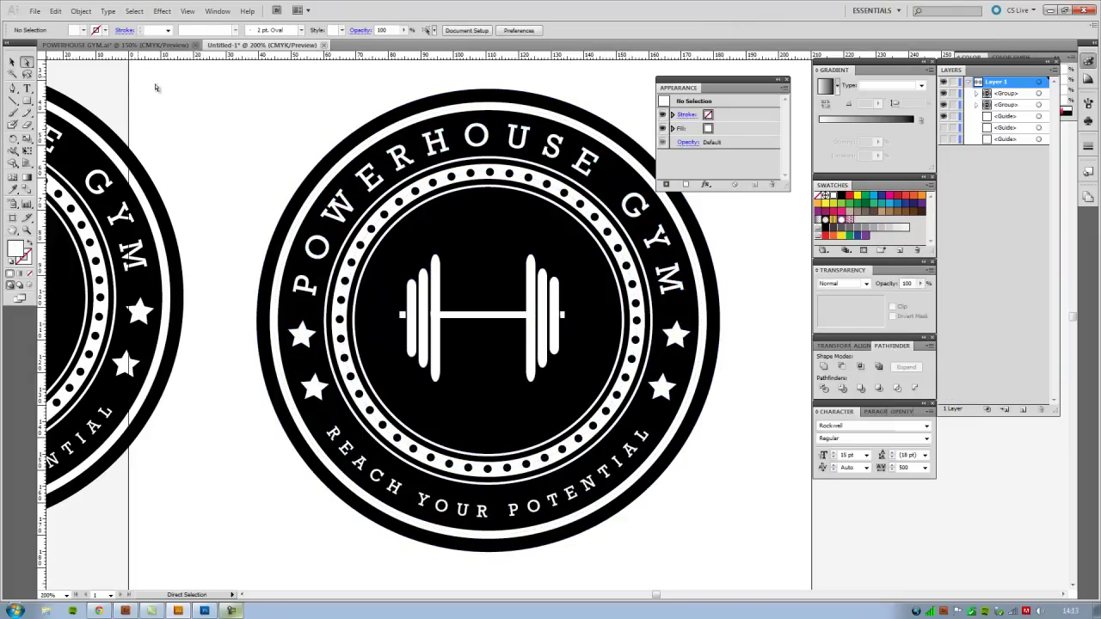
- Select and copy the grouped badge, then switch to Photoshop and start a new document
click(12, 64)
drag(234, 81, 756, 556)
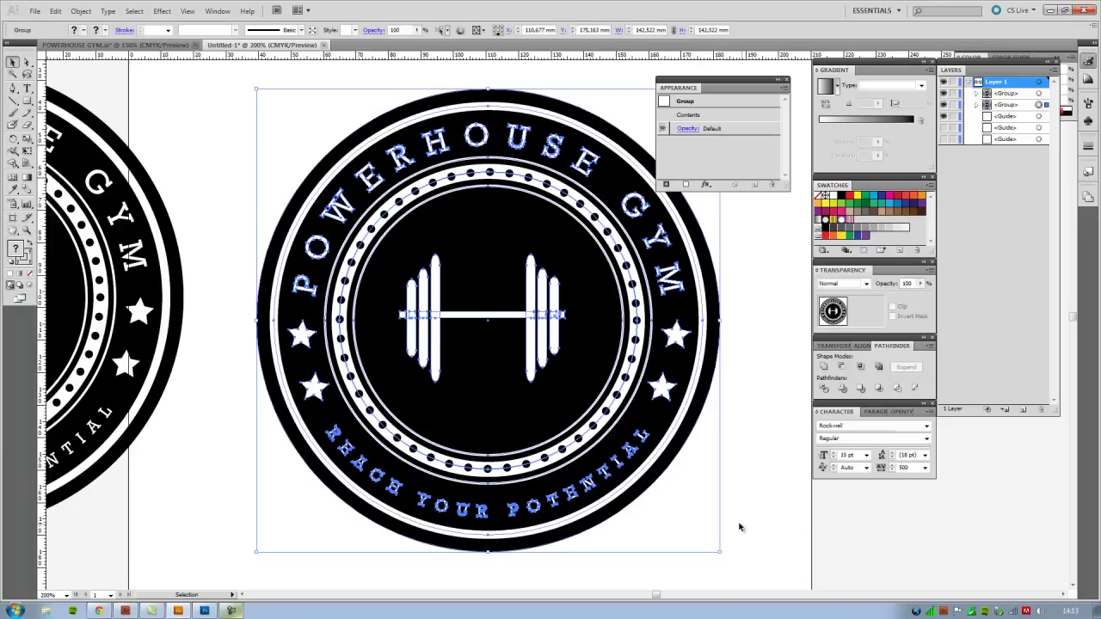
key(a)
key(v)
key(alt+Tab)
key(ctrl+n)
- Replace the small default document with an International Paper A4 page (210 × 297 mm, 300 ppi, RGB)
click(660, 159)
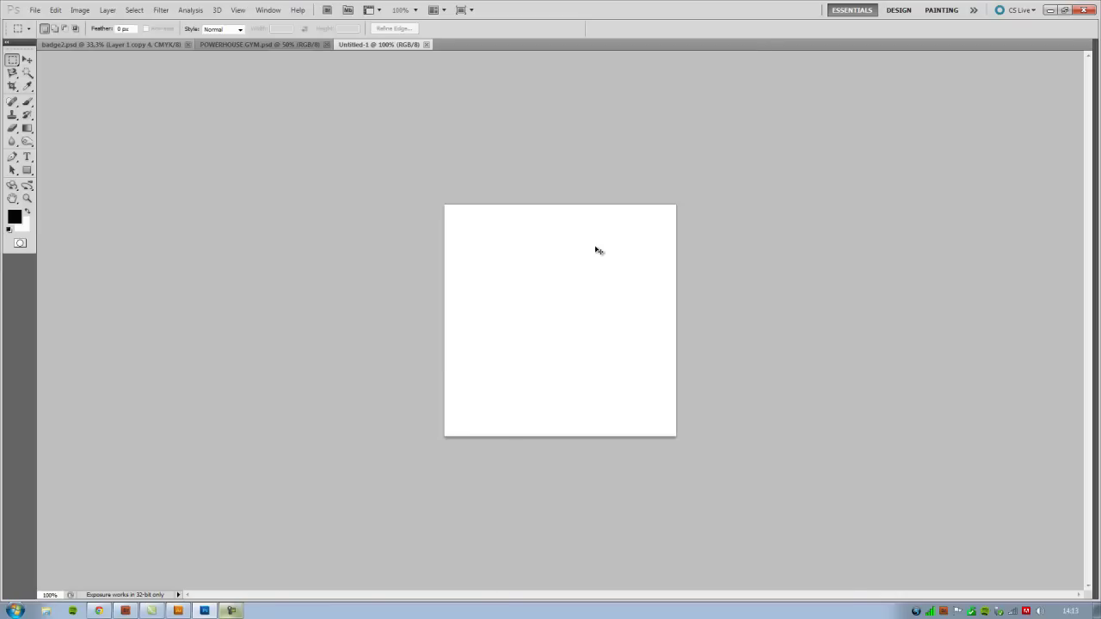
key(ctrl+w)
click(33, 10)
click(34, 29)
key(Escape)
click(34, 10)
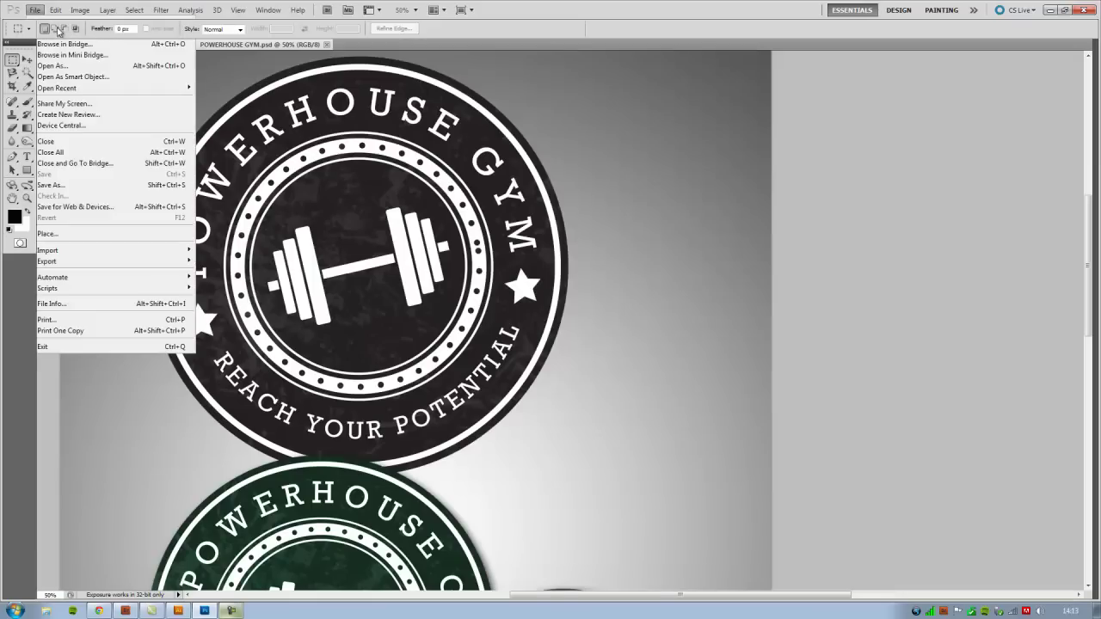
click(57, 26)
click(546, 179)
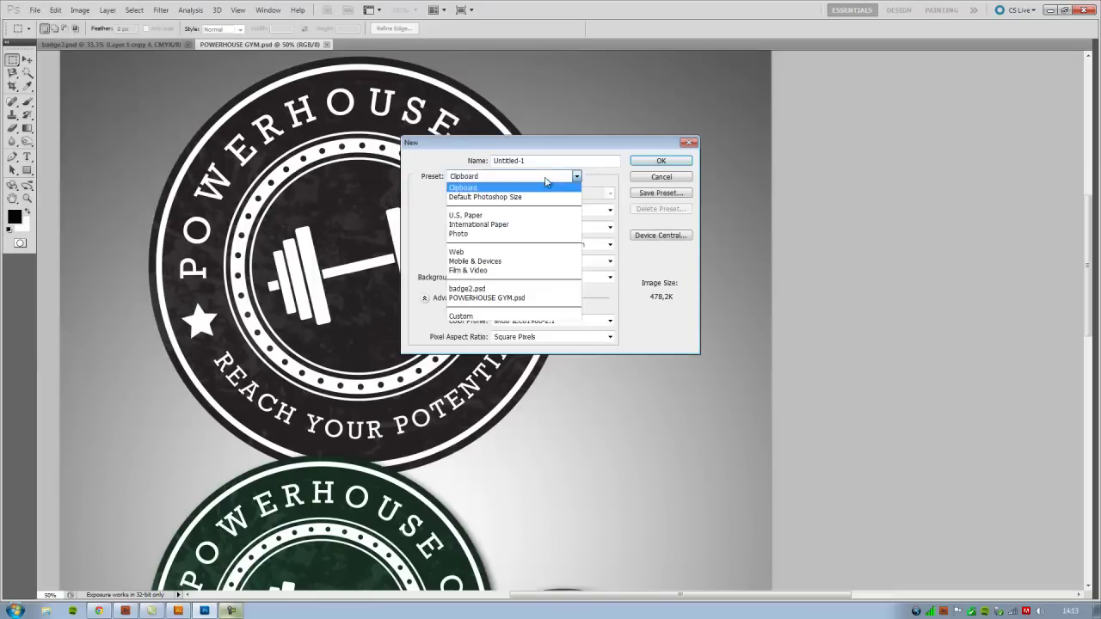
click(485, 226)
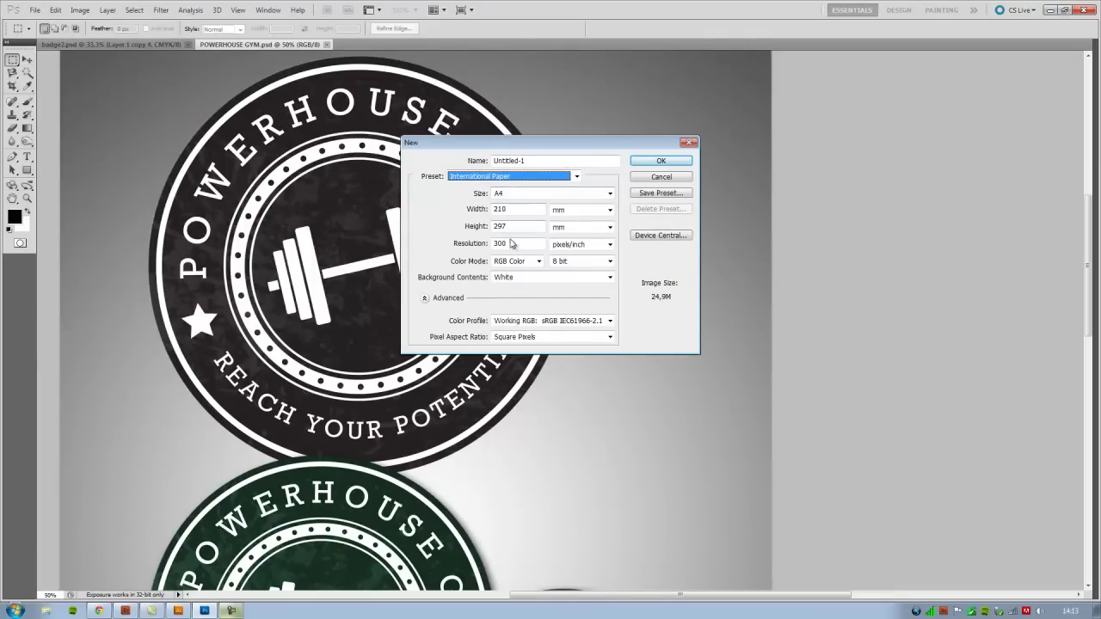
click(662, 161)
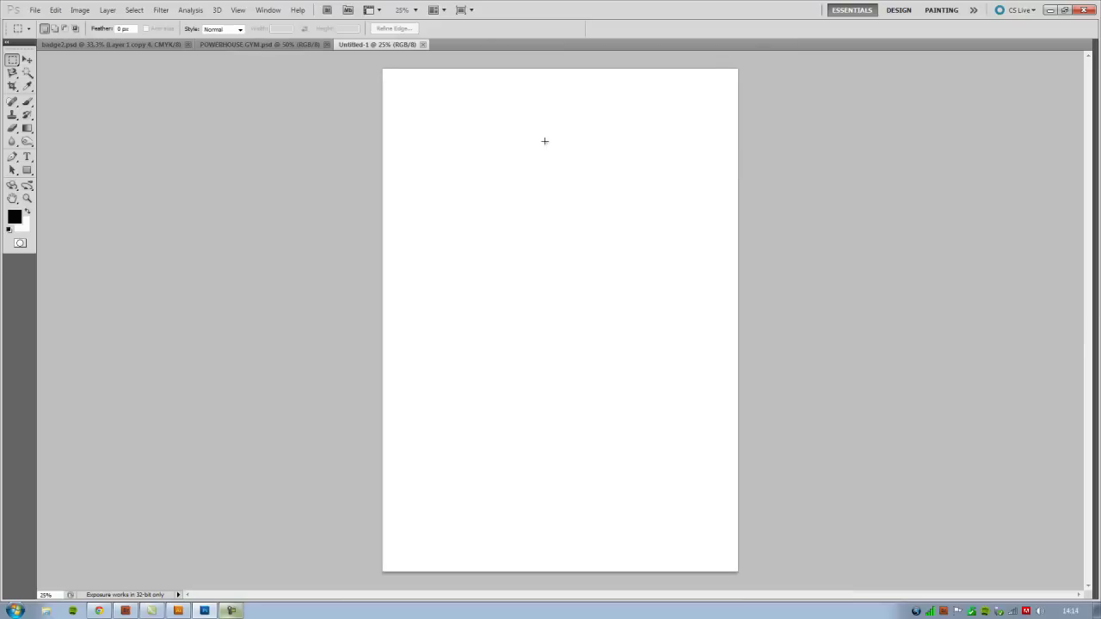
- Paste the copied badge into the A4 page as a smart object and commit it
key(ctrl+v)
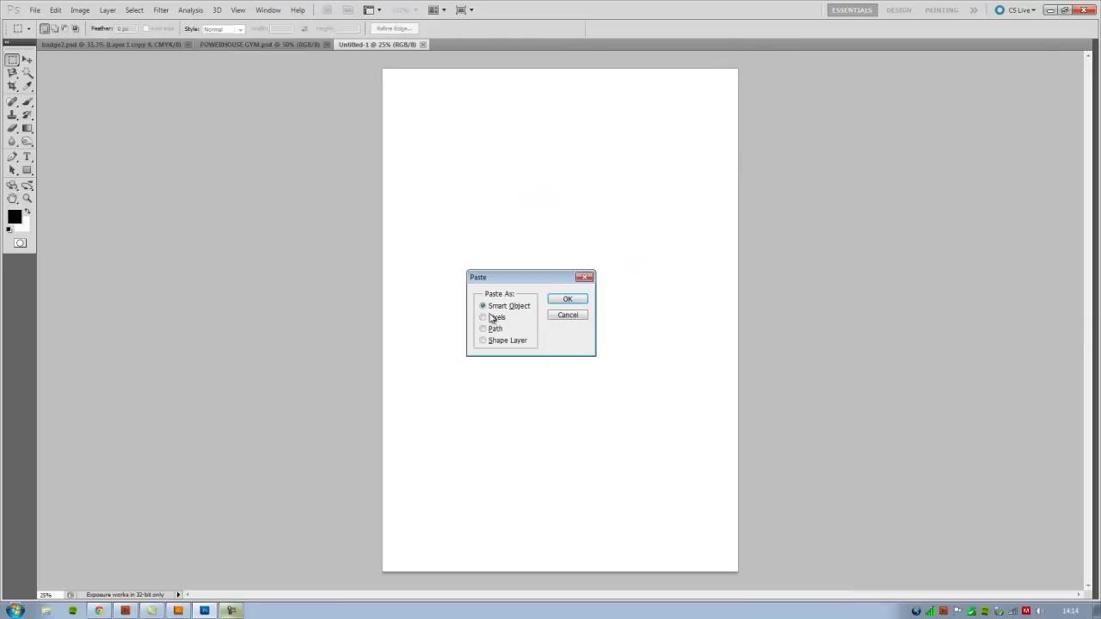
click(570, 300)
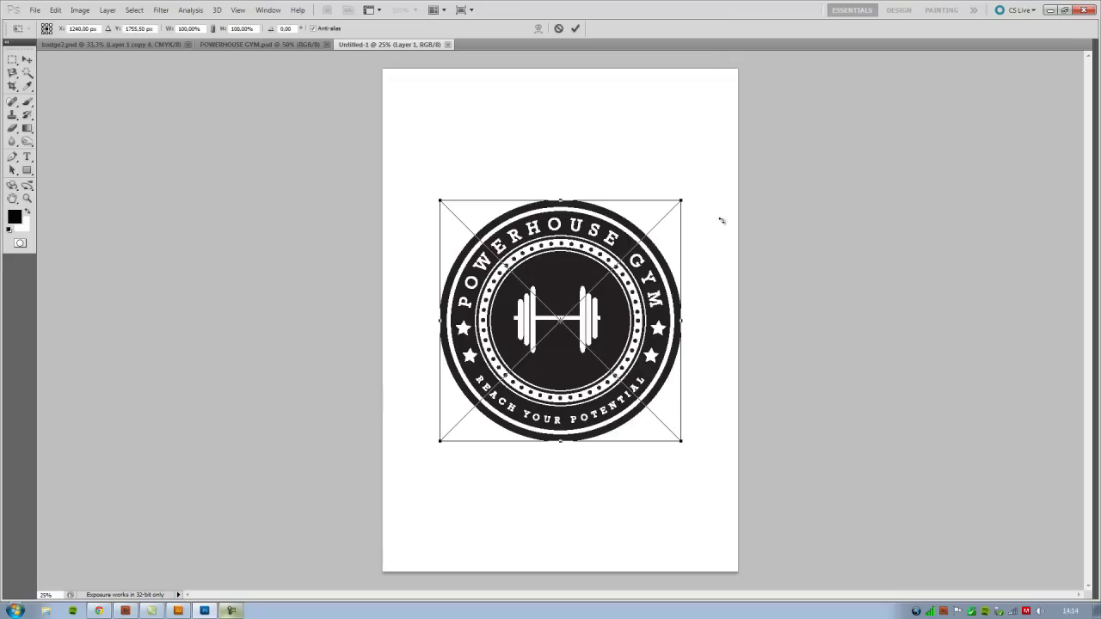
key(Return)
- Zoom in and out to inspect the badge's edges, then select the Background layer
key(ctrl+plus)
key(ctrl+plus)
key(ctrl+plus)
key(ctrl+plus)
key(ctrl+plus)
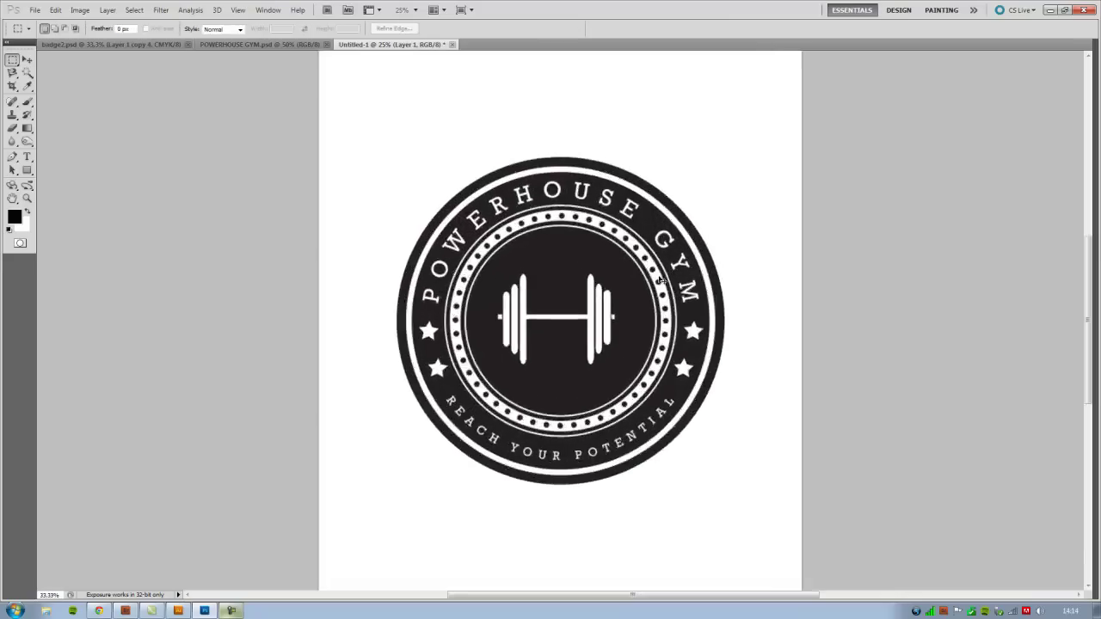
key(ctrl+minus)
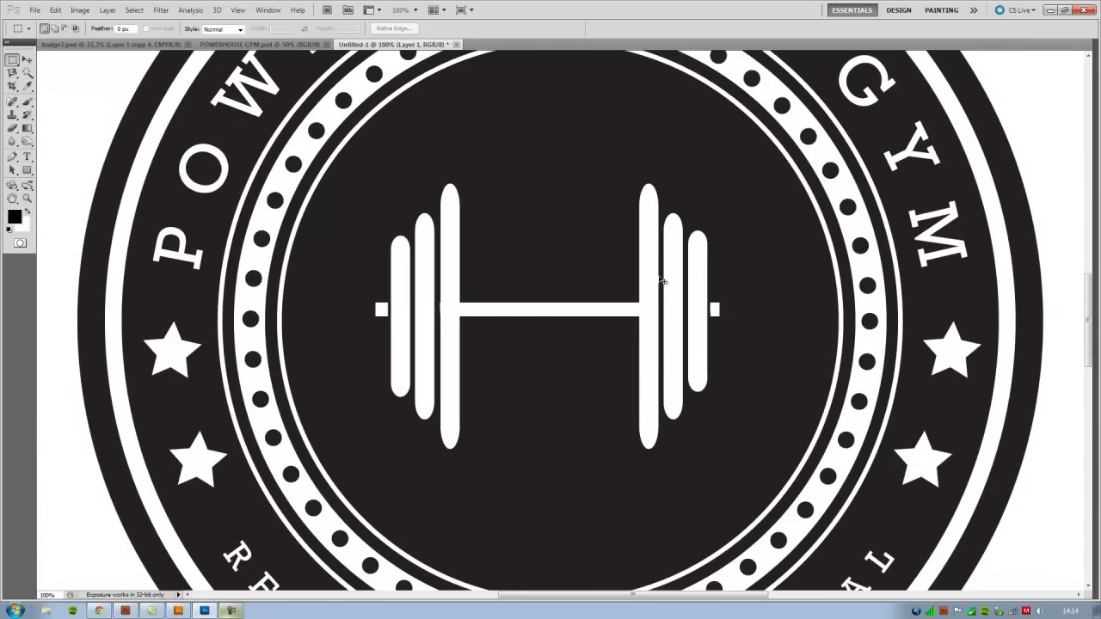
key(ctrl+minus)
key(ctrl+minus)
key(ctrl+minus)
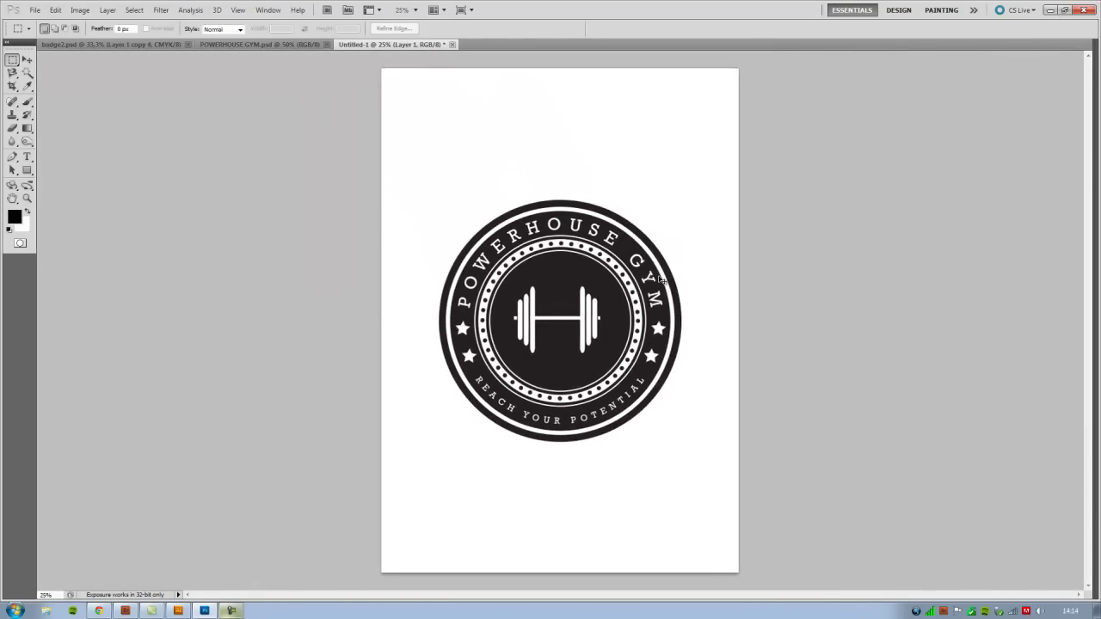
key(ctrl+plus)
key(ctrl+plus)
key(ctrl+plus)
key(ctrl+plus)
key(ctrl+plus)
key(ctrl+plus)
key(ctrl+plus)
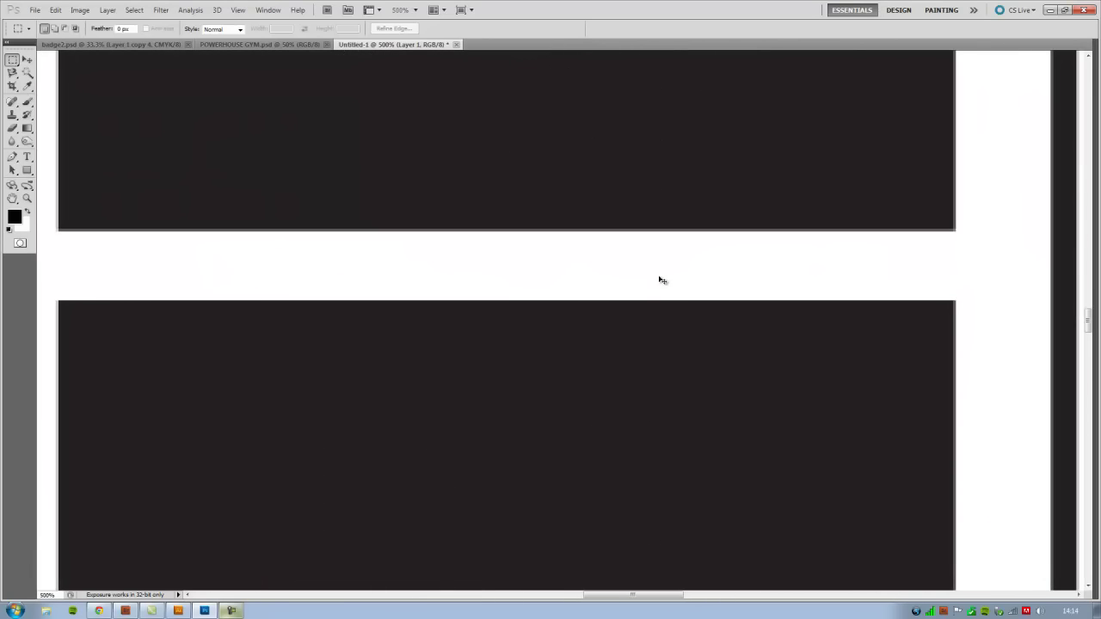
key(ctrl+minus)
key(ctrl+minus)
key(ctrl+minus)
key(ctrl+minus)
key(ctrl+minus)
key(ctrl+minus)
key(ctrl+minus)
key(ctrl+minus)
key(ctrl+minus)
key(ctrl+minus)
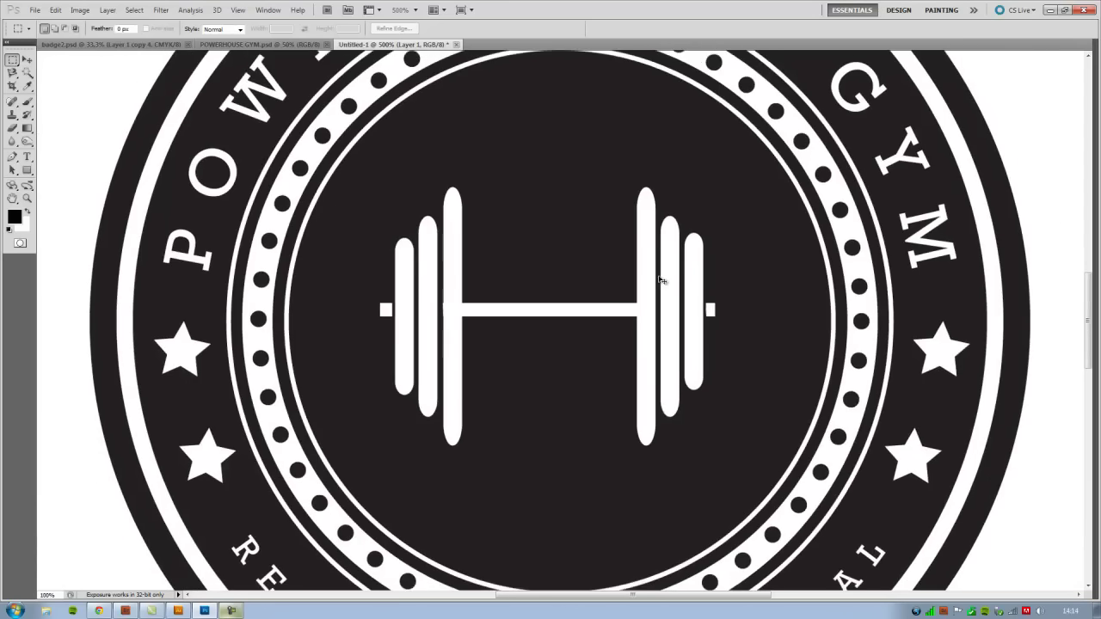
key(ctrl+plus)
key(ctrl+plus)
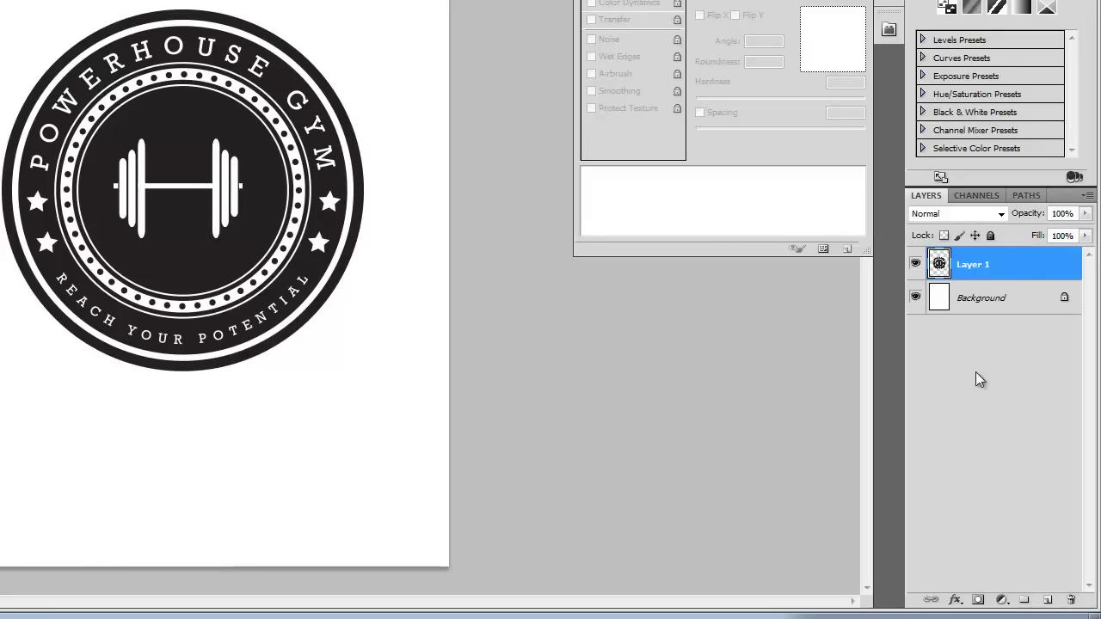
click(1017, 298)
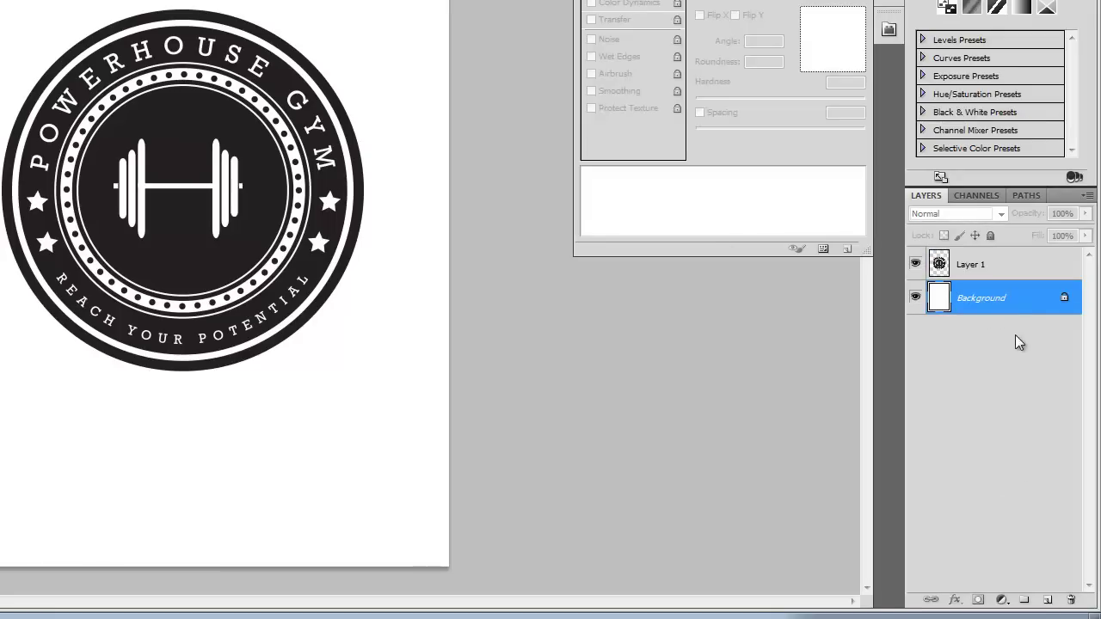
- Add a Gradient Fill layer with Radial style, Reverse enabled and 150% scale
click(1003, 600)
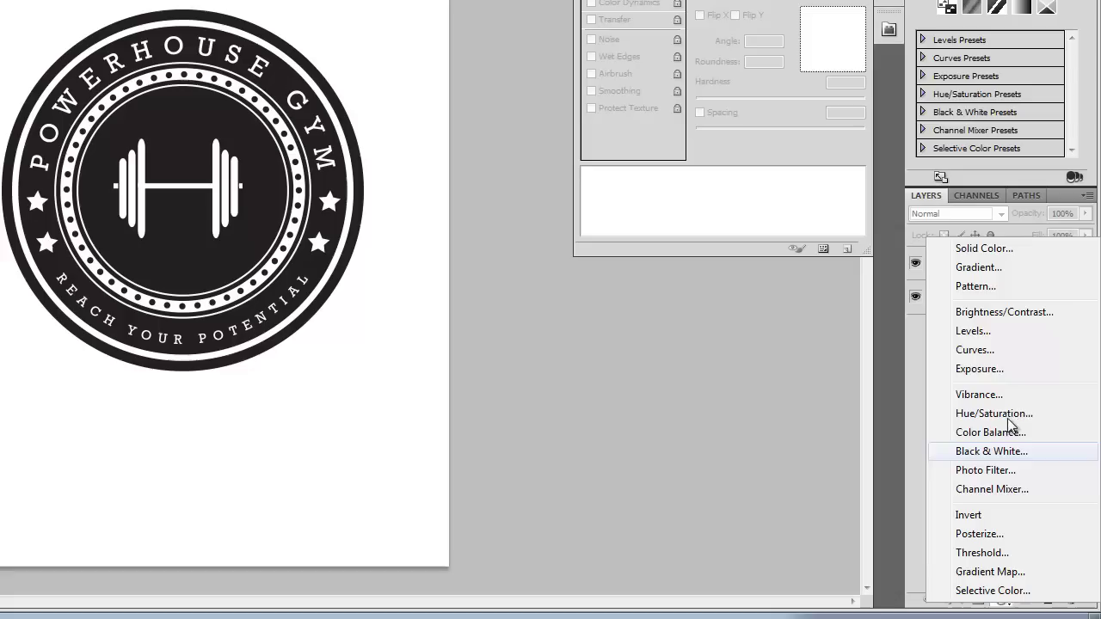
click(977, 268)
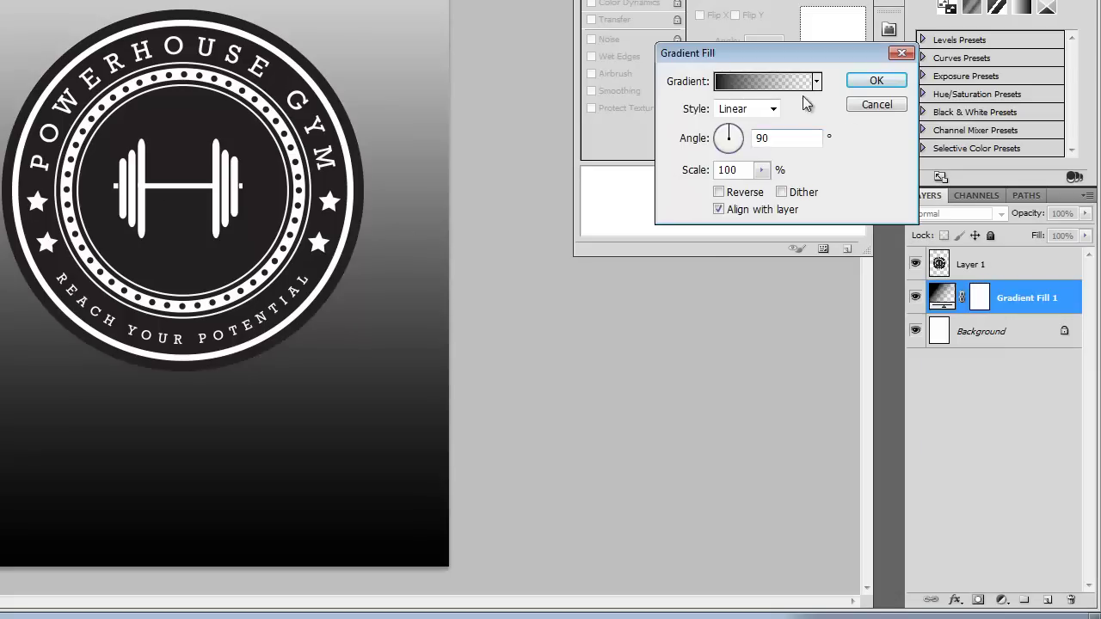
click(758, 110)
click(750, 140)
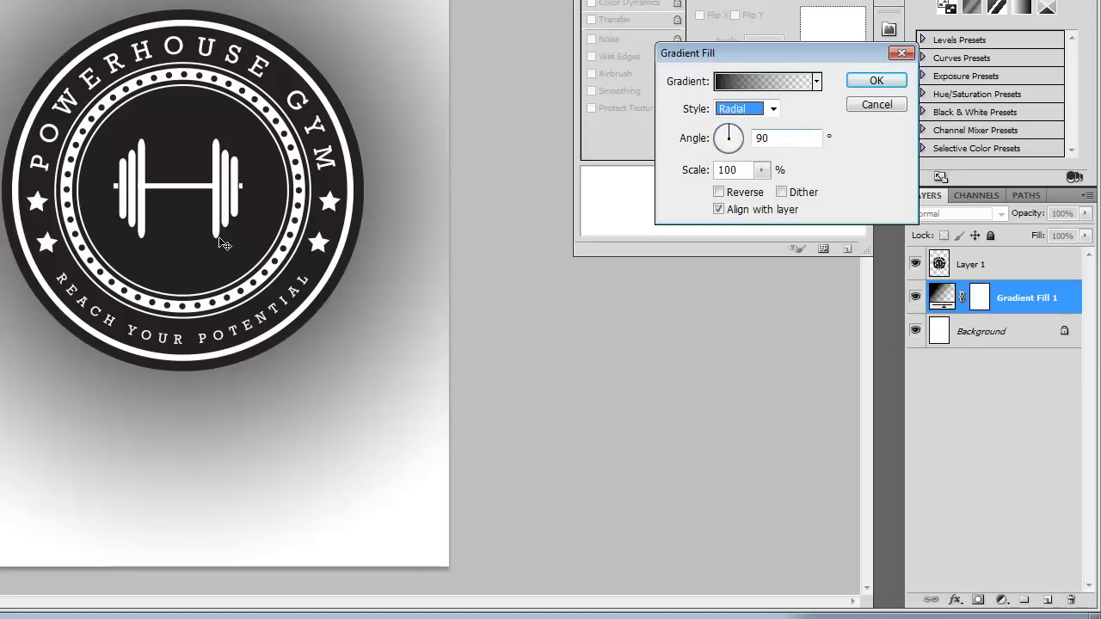
click(721, 194)
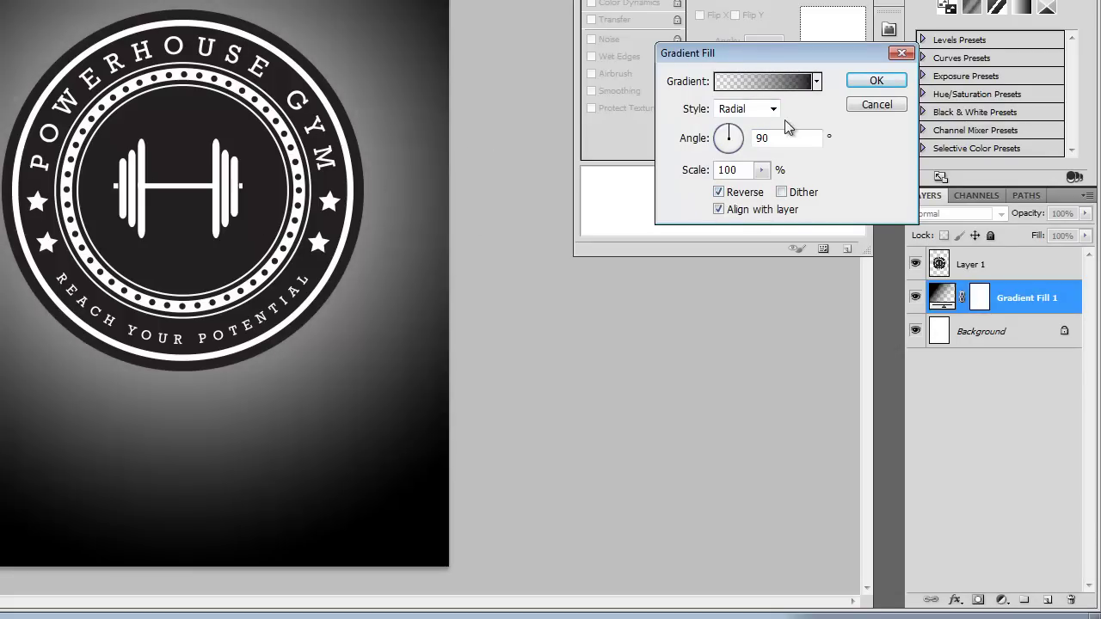
click(761, 171)
drag(760, 190, 814, 189)
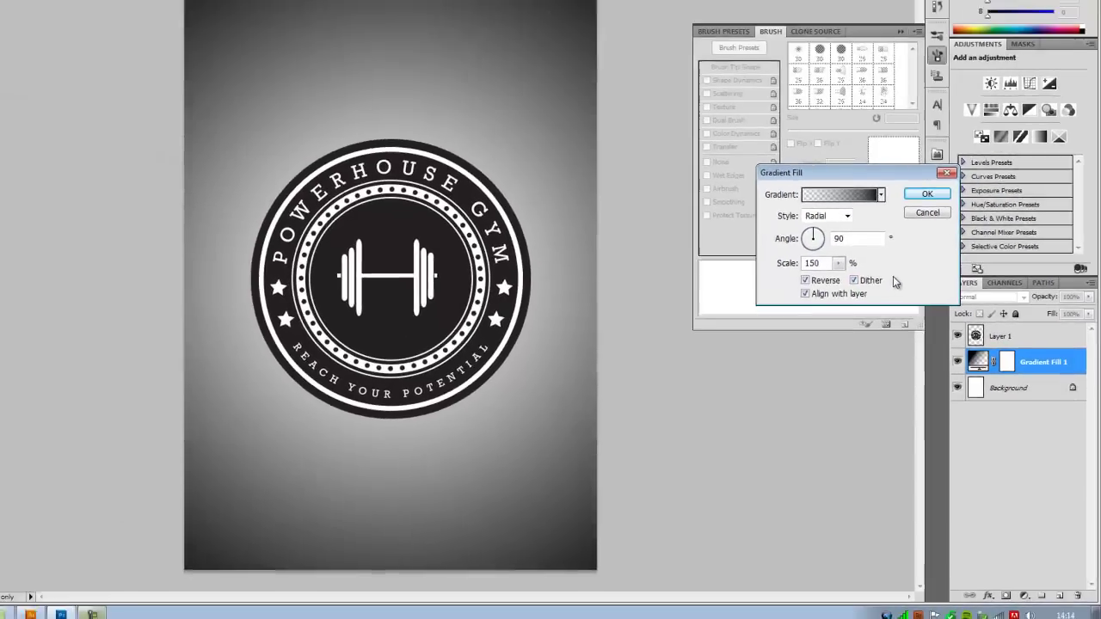
click(952, 249)
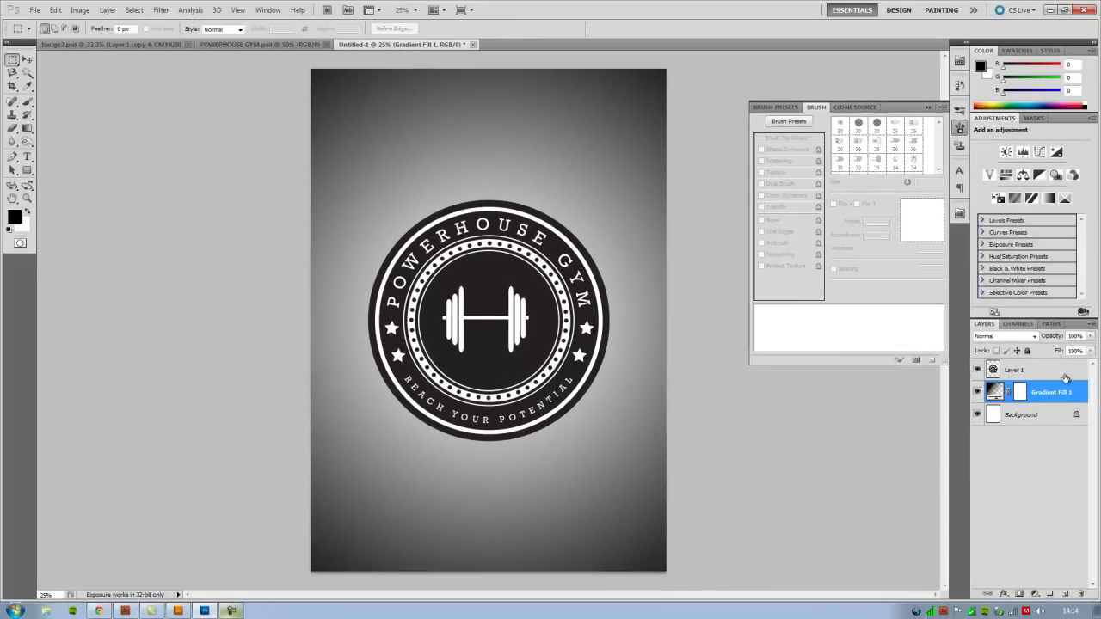
- Add a Hue/Saturation layer, try several colour tints, then drop Colorize and set Lightness to +36
click(1036, 597)
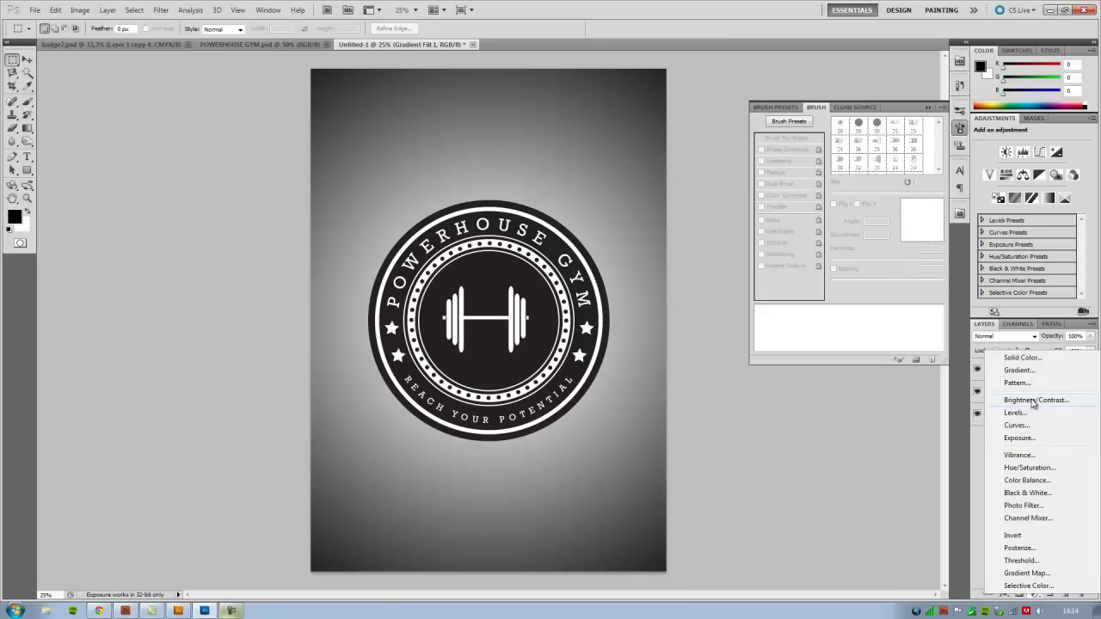
click(1028, 468)
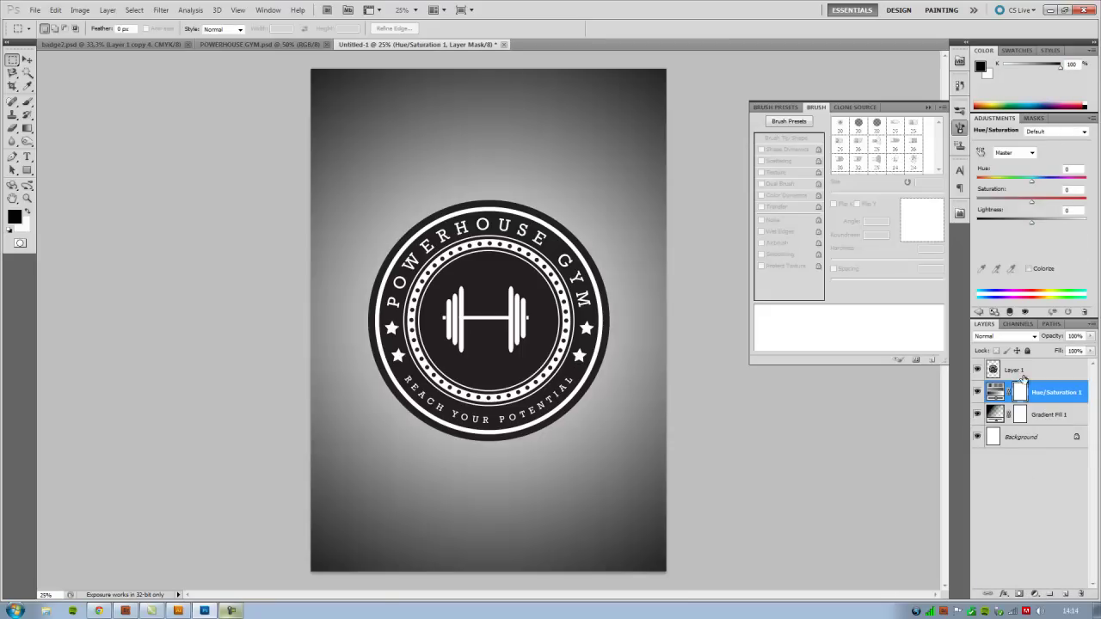
click(1029, 270)
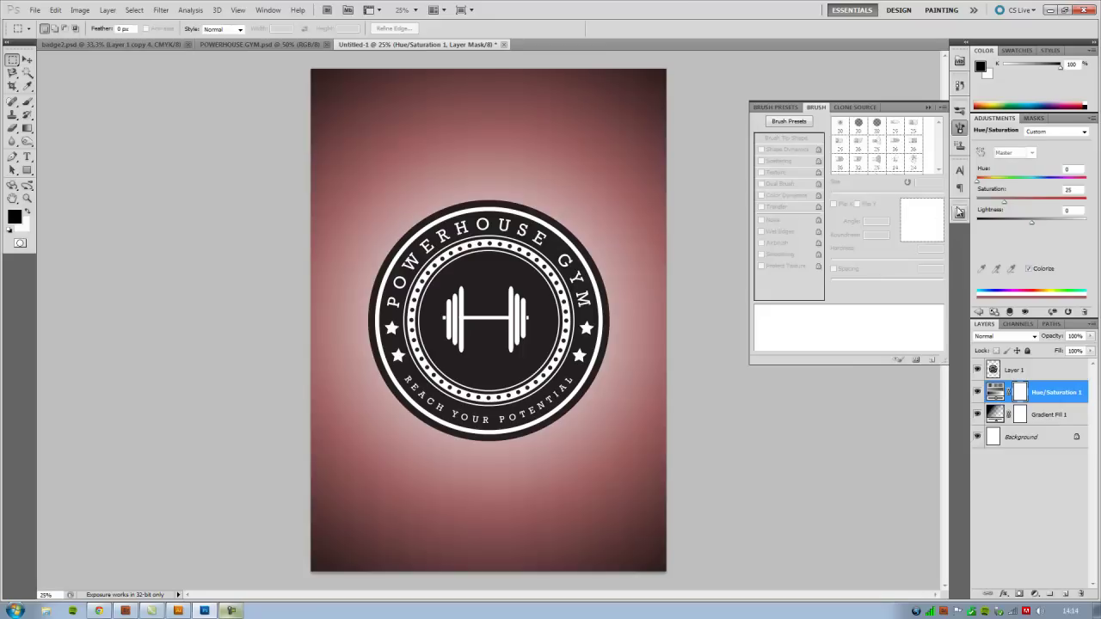
drag(988, 185, 1064, 184)
drag(1004, 200, 1086, 200)
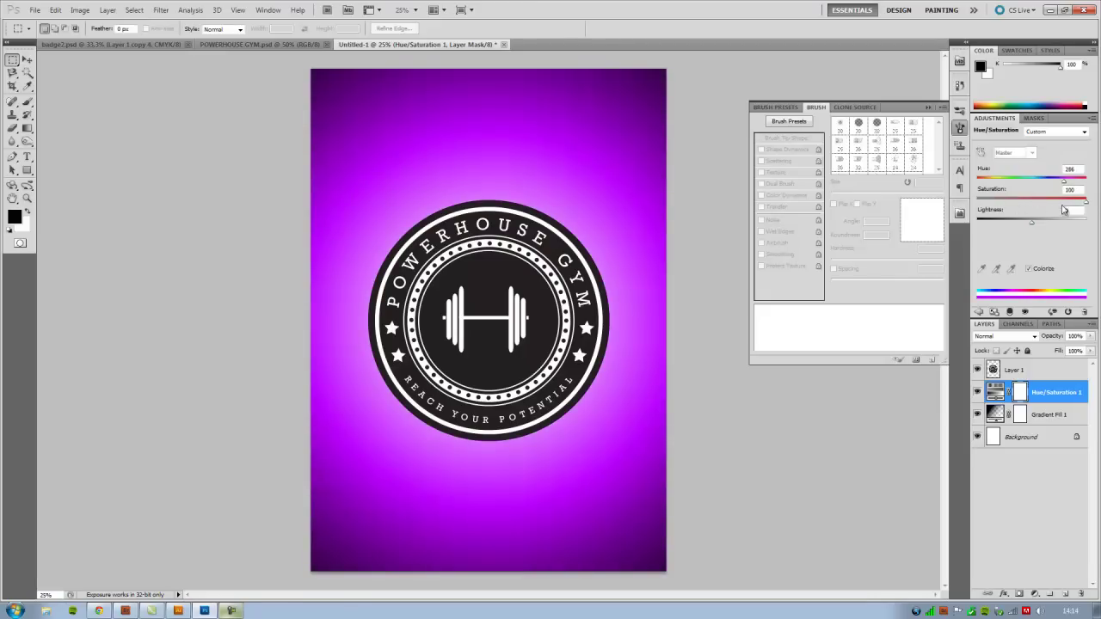
drag(998, 204, 992, 205)
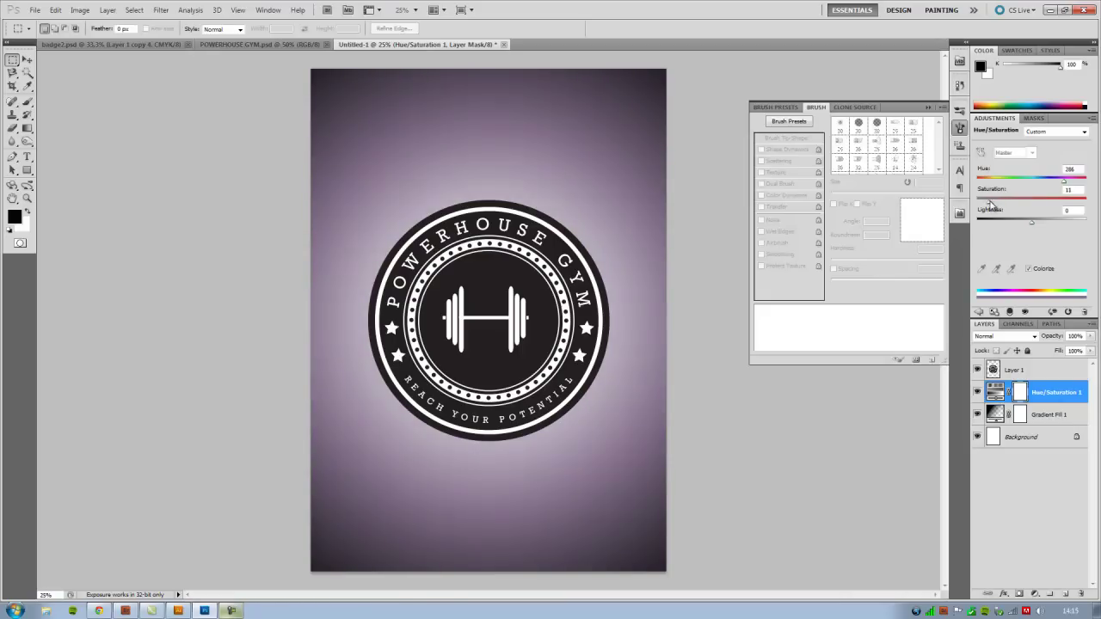
drag(1035, 185, 1053, 224)
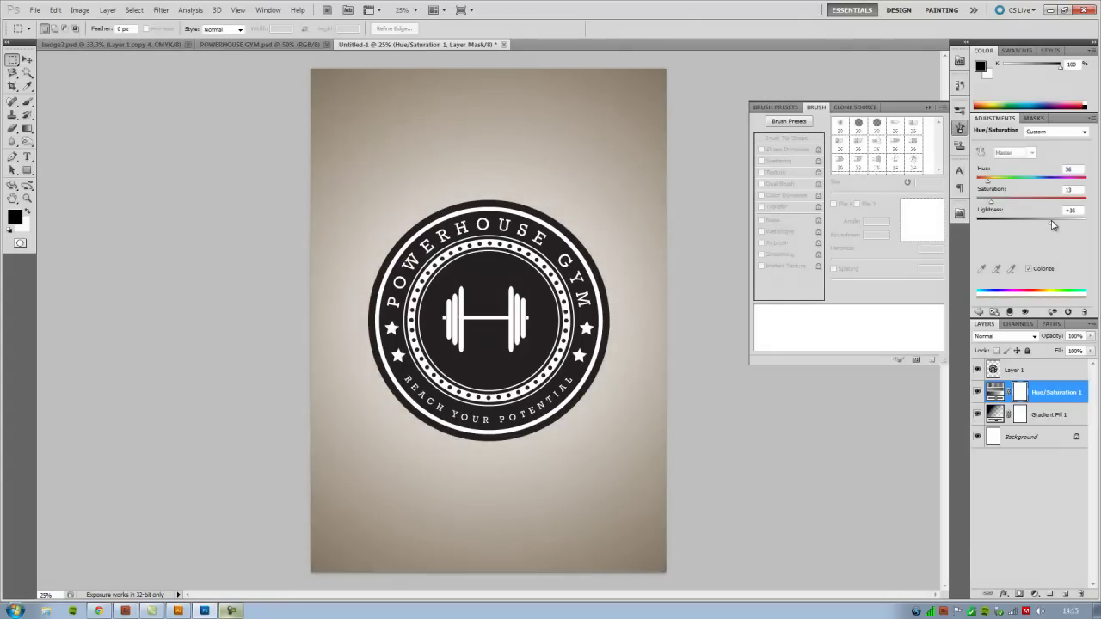
drag(992, 201, 1075, 181)
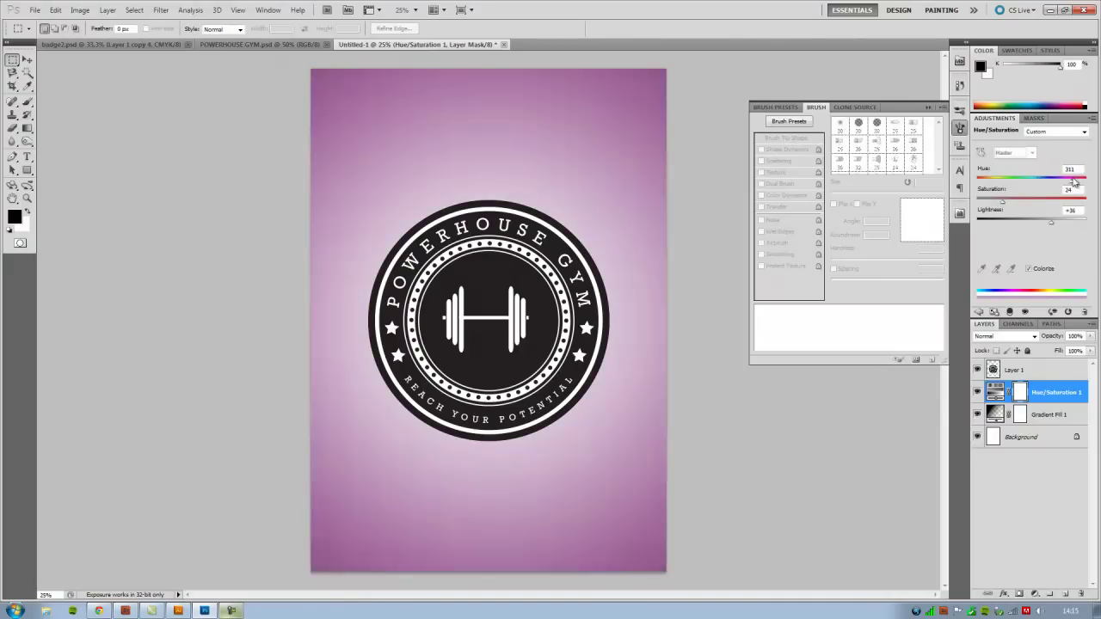
click(1029, 269)
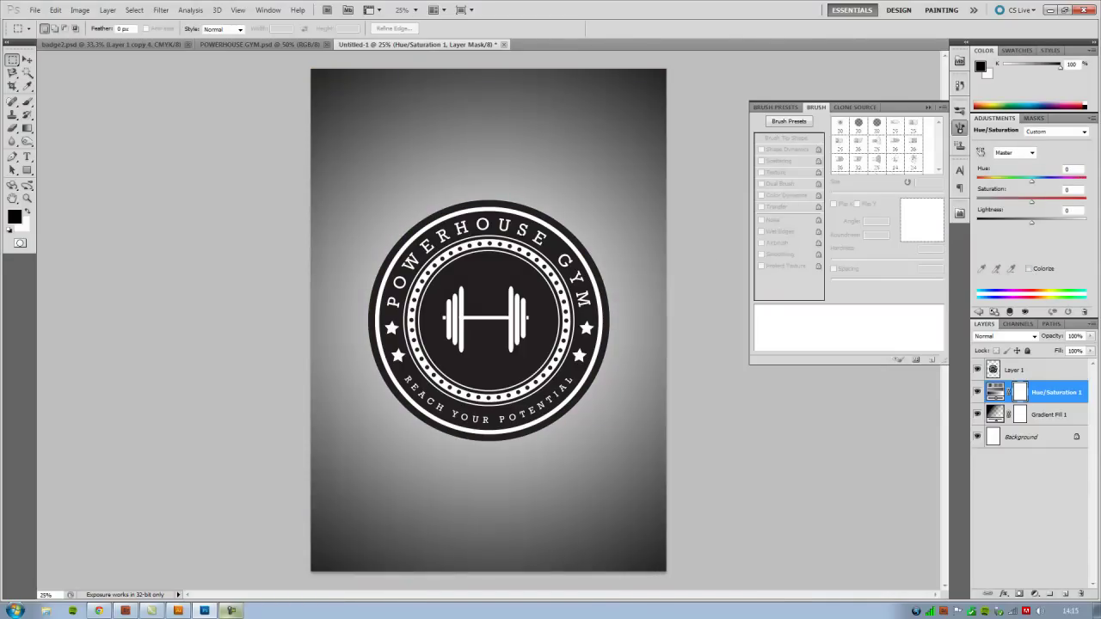
drag(1036, 226, 1050, 225)
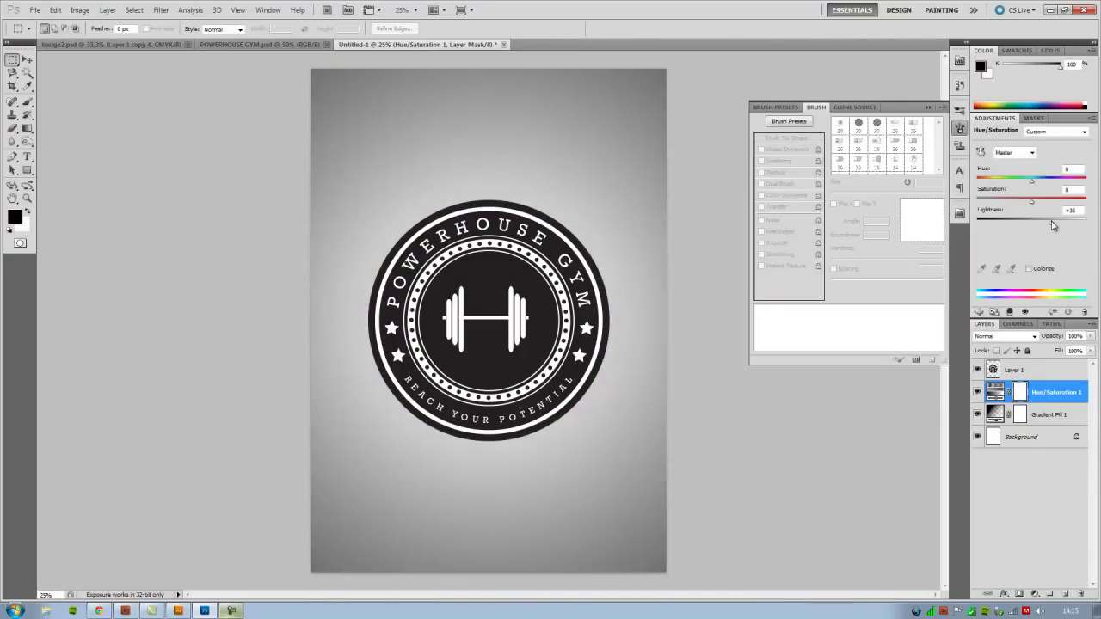
click(1082, 447)
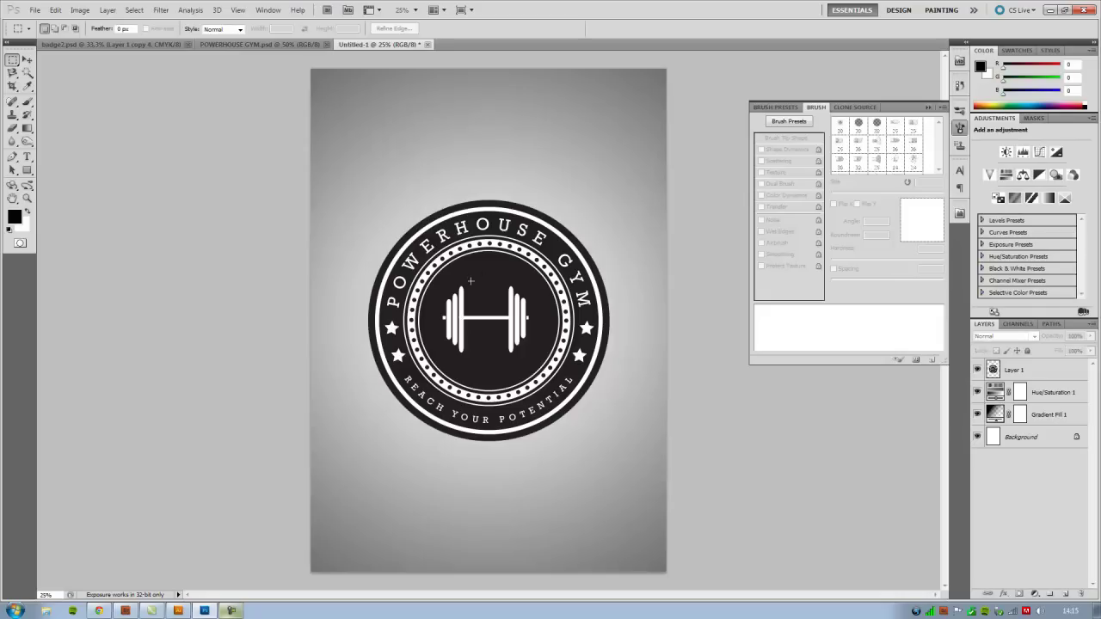
- Move the badge toward the top left of the page and rotate it slightly
click(1005, 377)
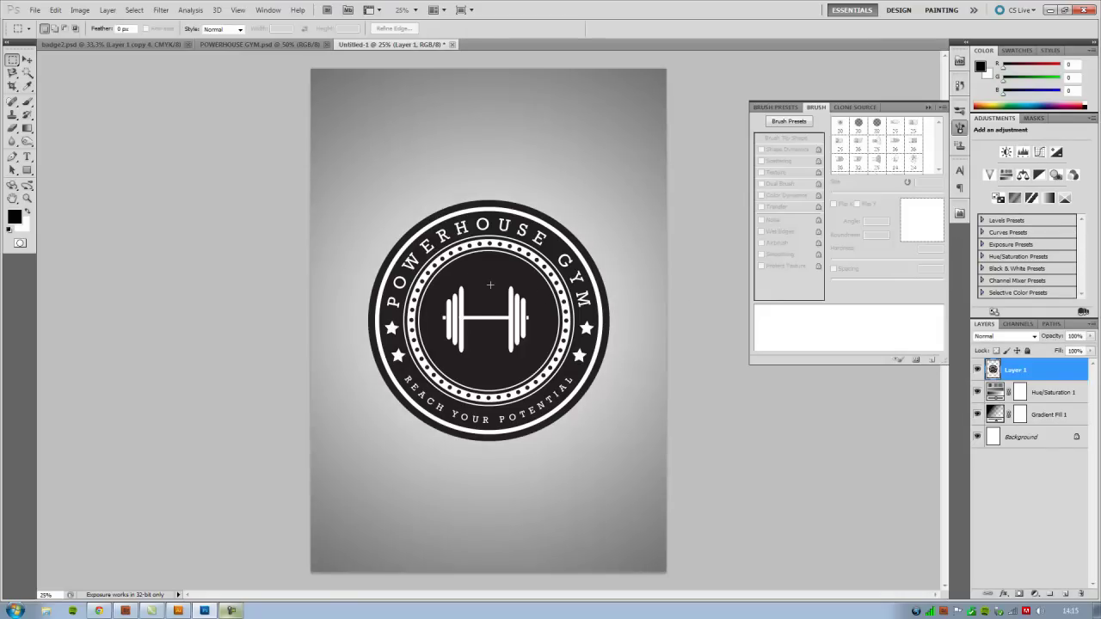
drag(491, 285, 448, 180)
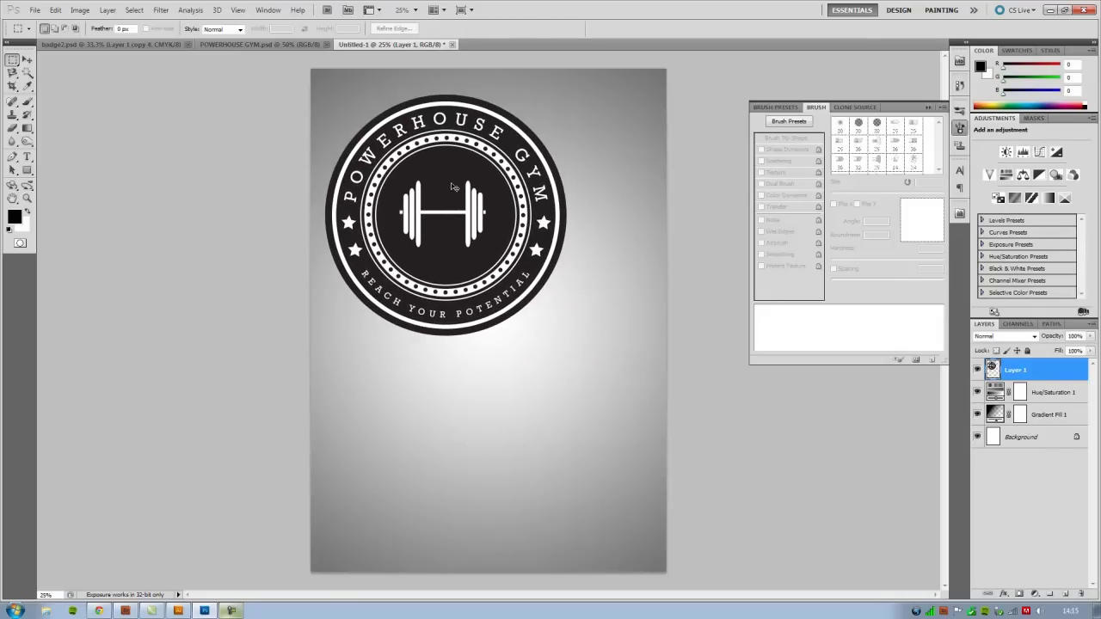
key(ctrl+t)
drag(578, 344, 580, 297)
key(Return)
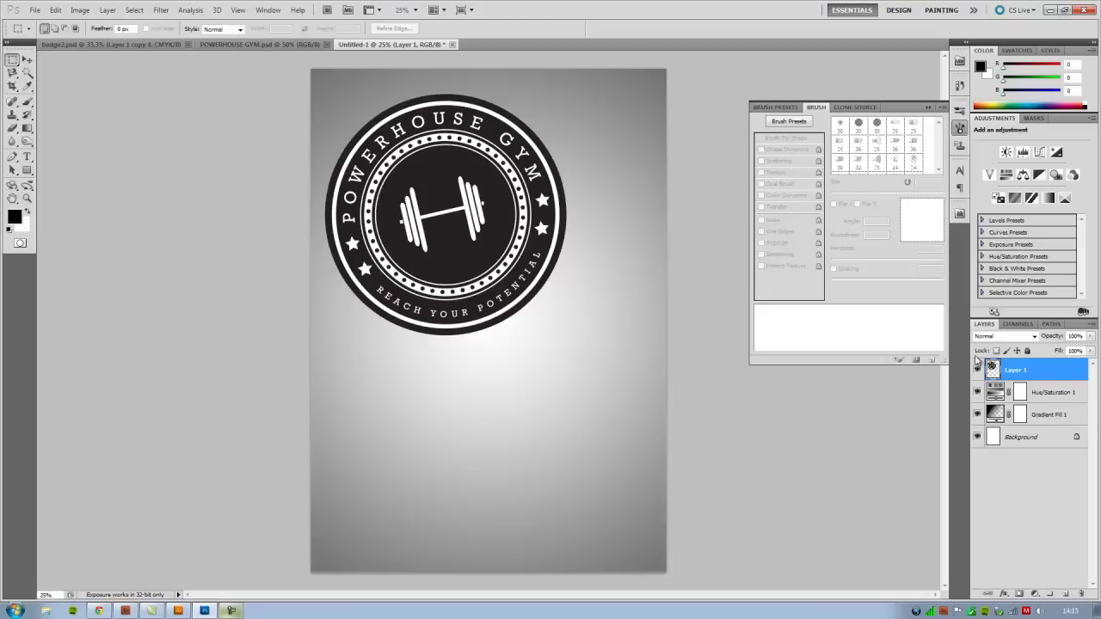
- Duplicate the badge, place the copy lower on the page and scale it to 68.12%
key(ctrl+j)
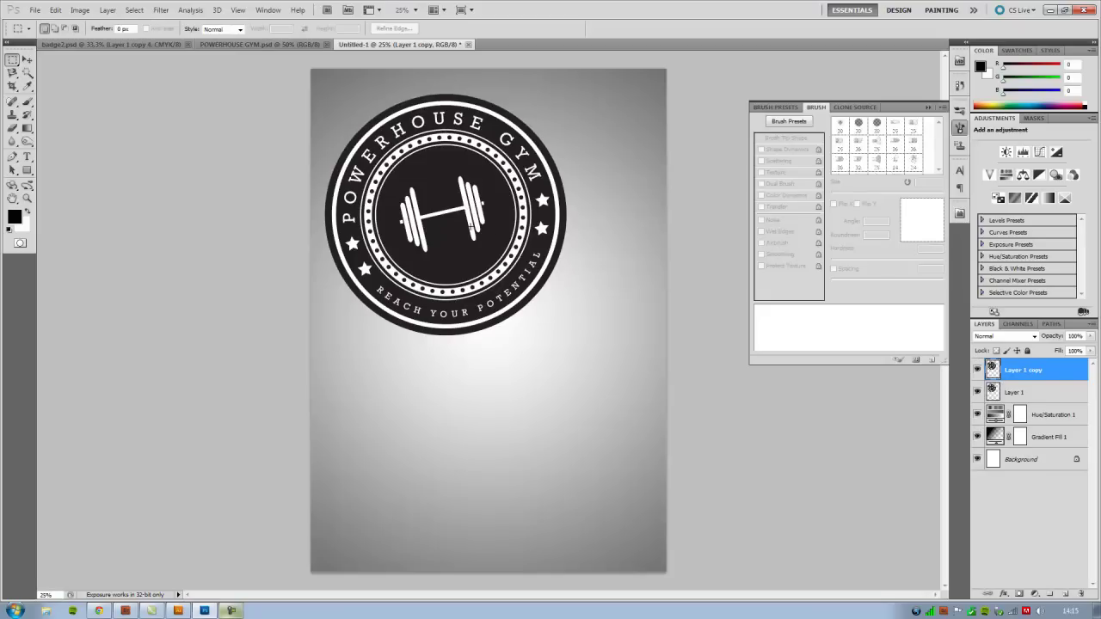
drag(468, 248, 500, 491)
key(ctrl+t)
drag(597, 334, 520, 411)
drag(461, 465, 442, 403)
key(Return)
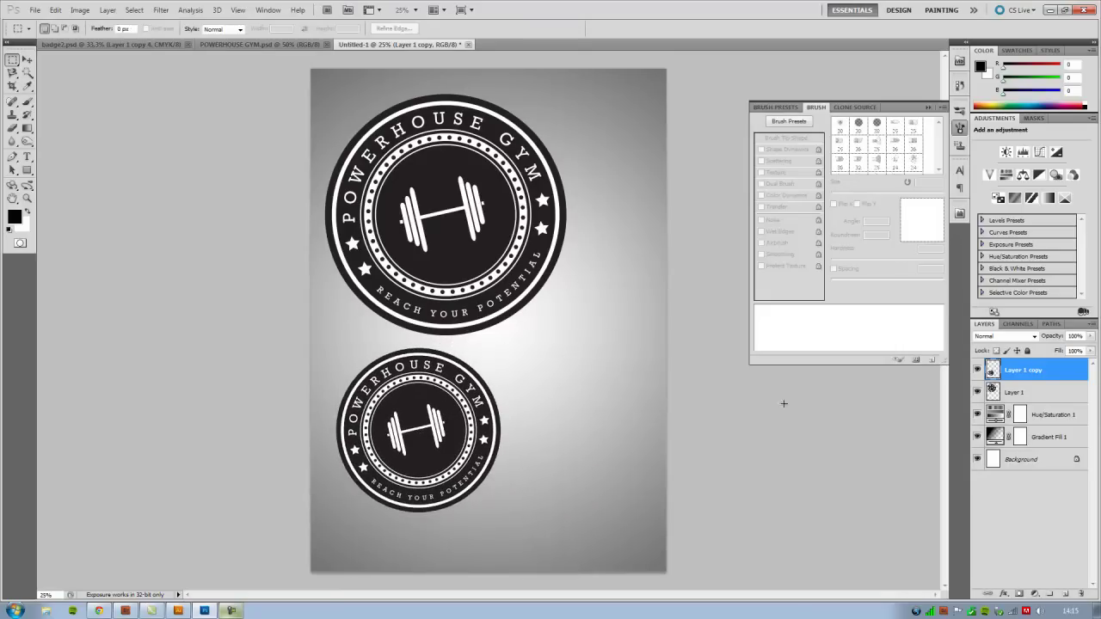
- Colorize the lower badge navy blue with raised saturation and a blue hue
key(ctrl+u)
click(994, 251)
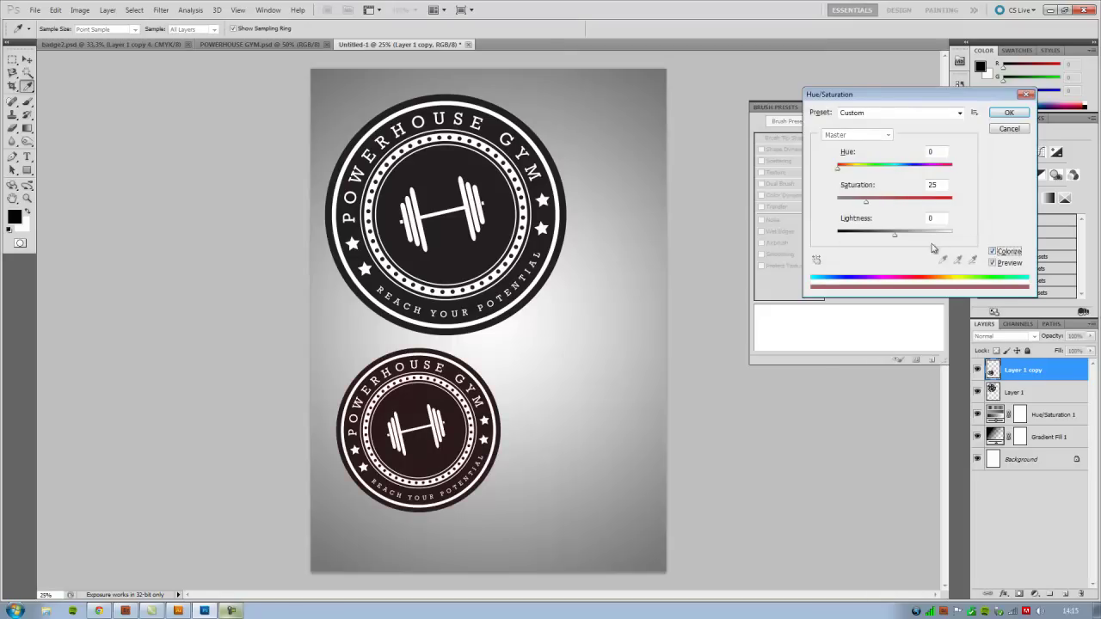
drag(870, 205, 897, 207)
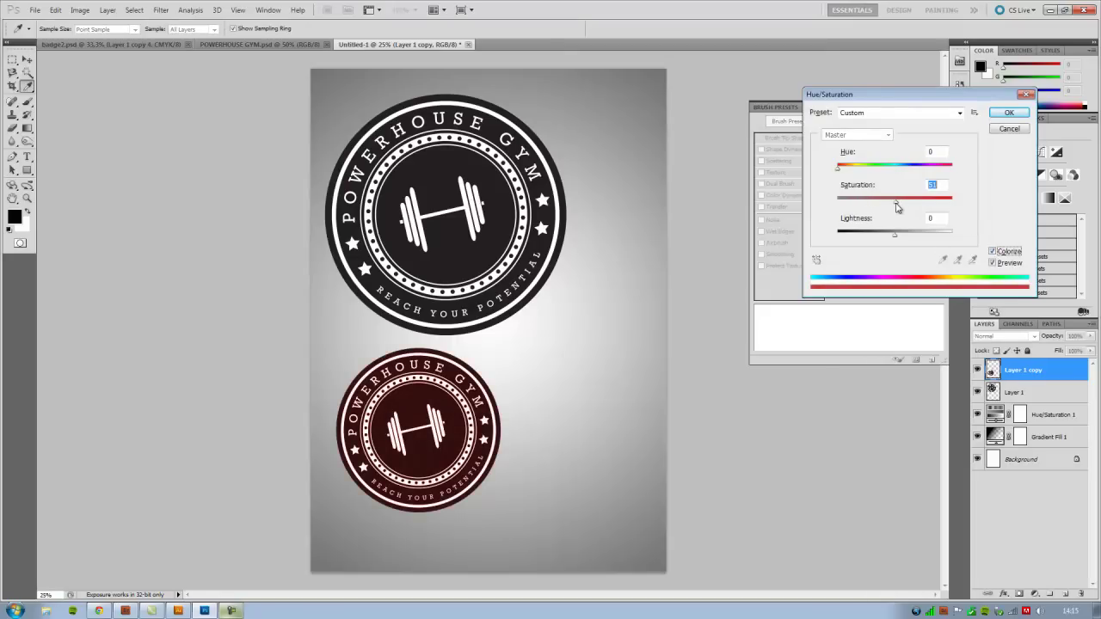
drag(839, 167, 904, 176)
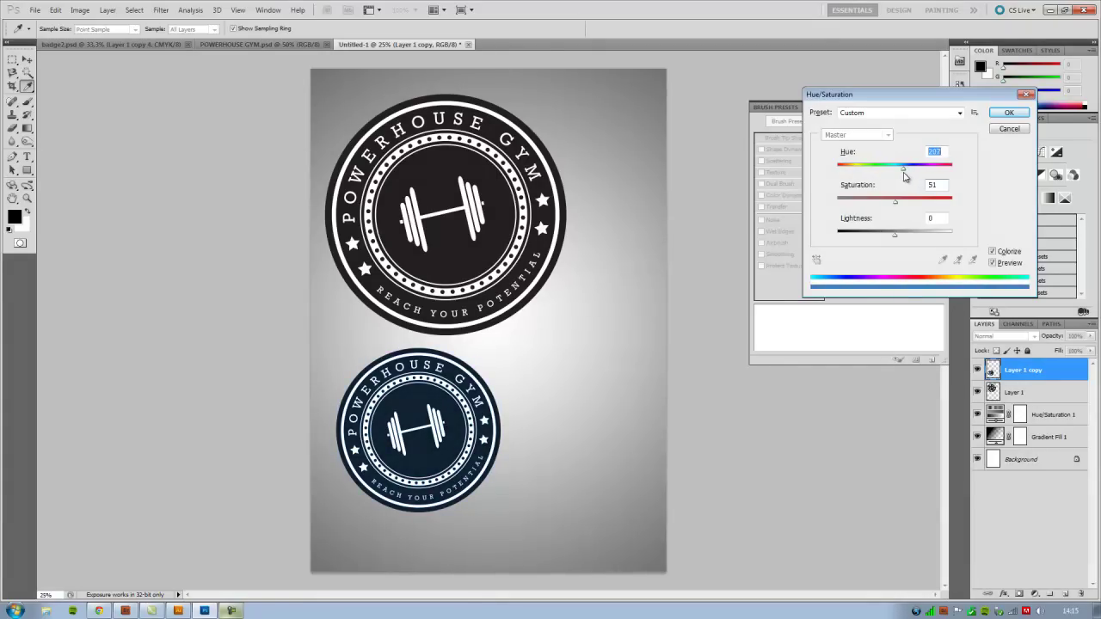
click(1010, 113)
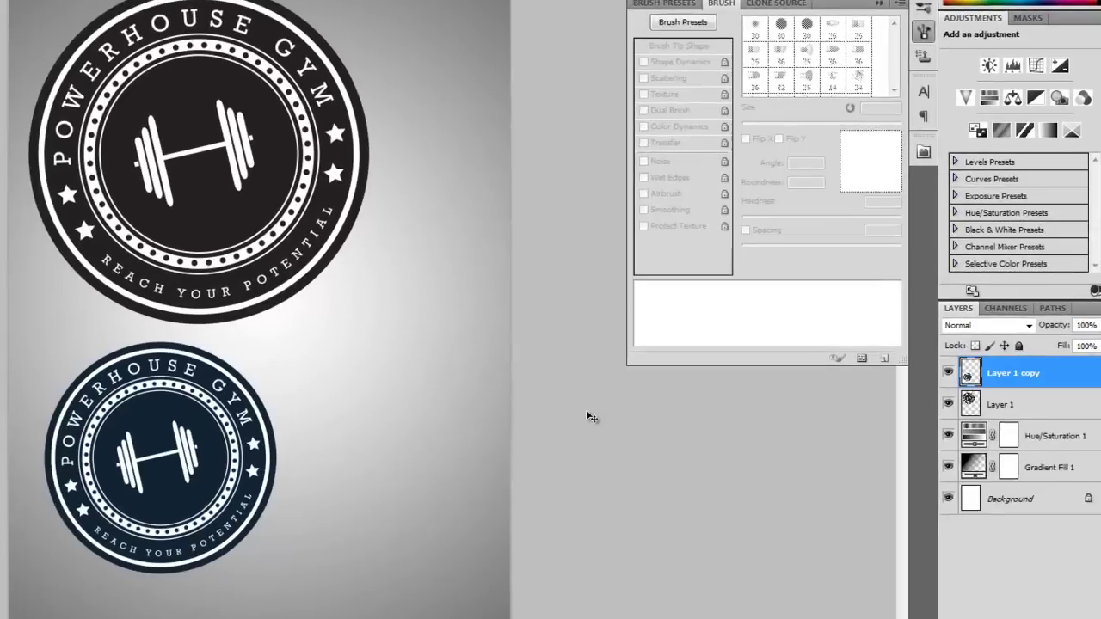
- Duplicate the navy badge, tint the copy dark green, and overlap it onto the navy one
key(ctrl+j)
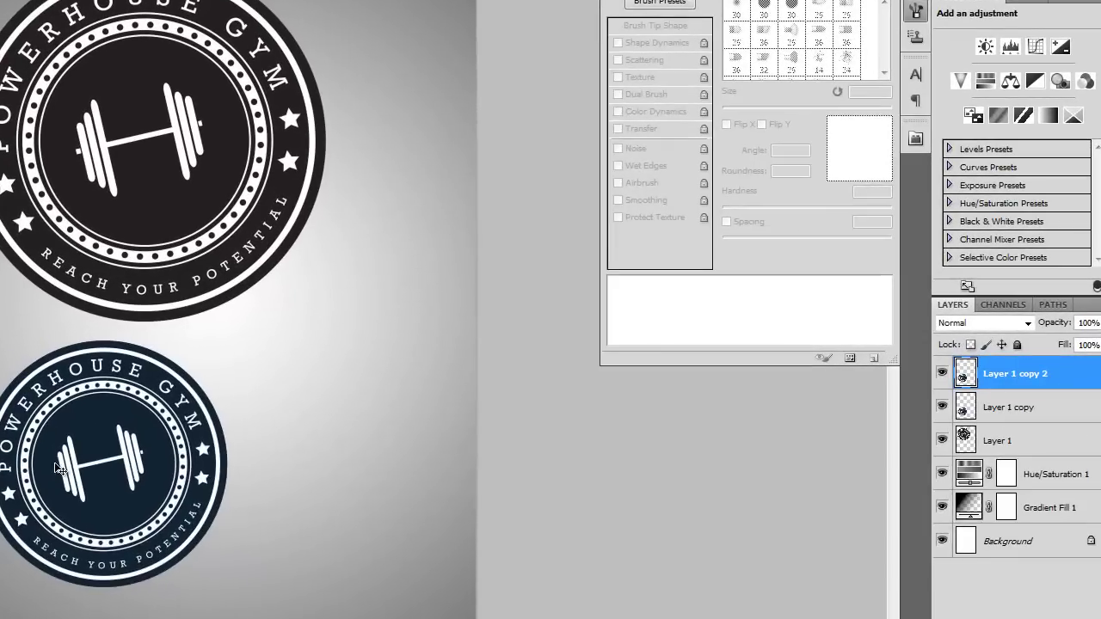
drag(388, 432, 555, 441)
drag(308, 480, 309, 478)
key(ctrl+u)
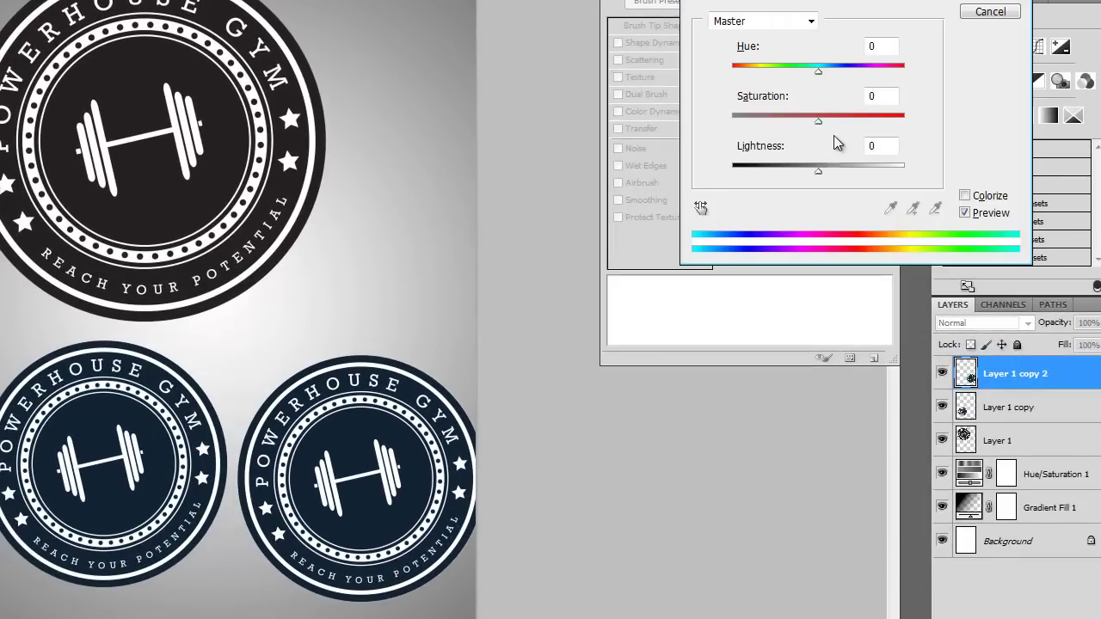
click(964, 196)
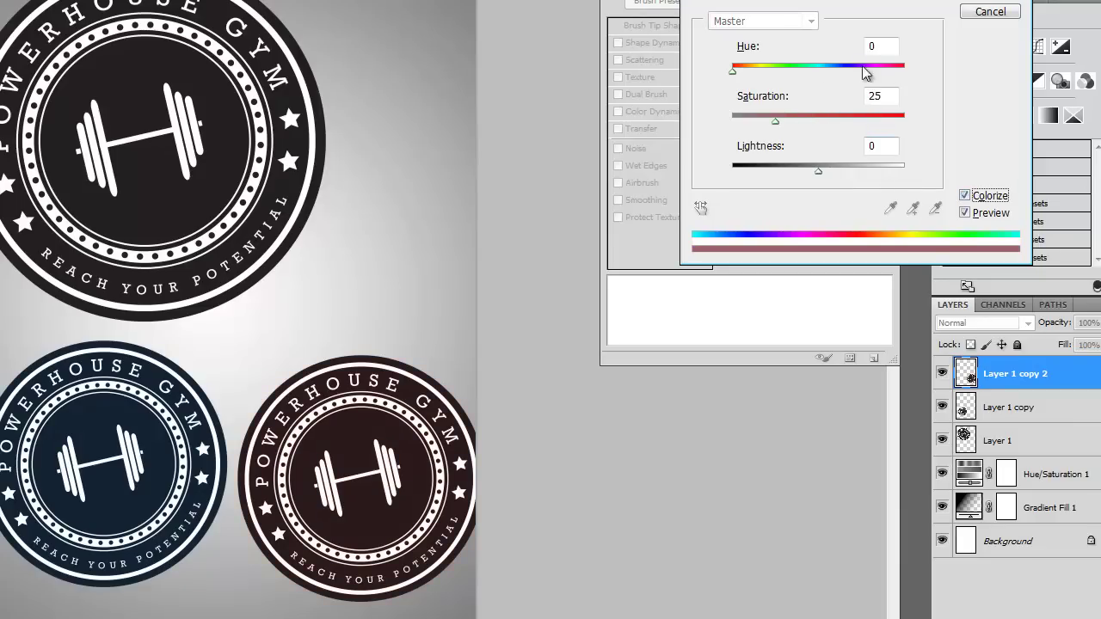
drag(867, 74, 844, 69)
key(Return)
drag(395, 467, 314, 408)
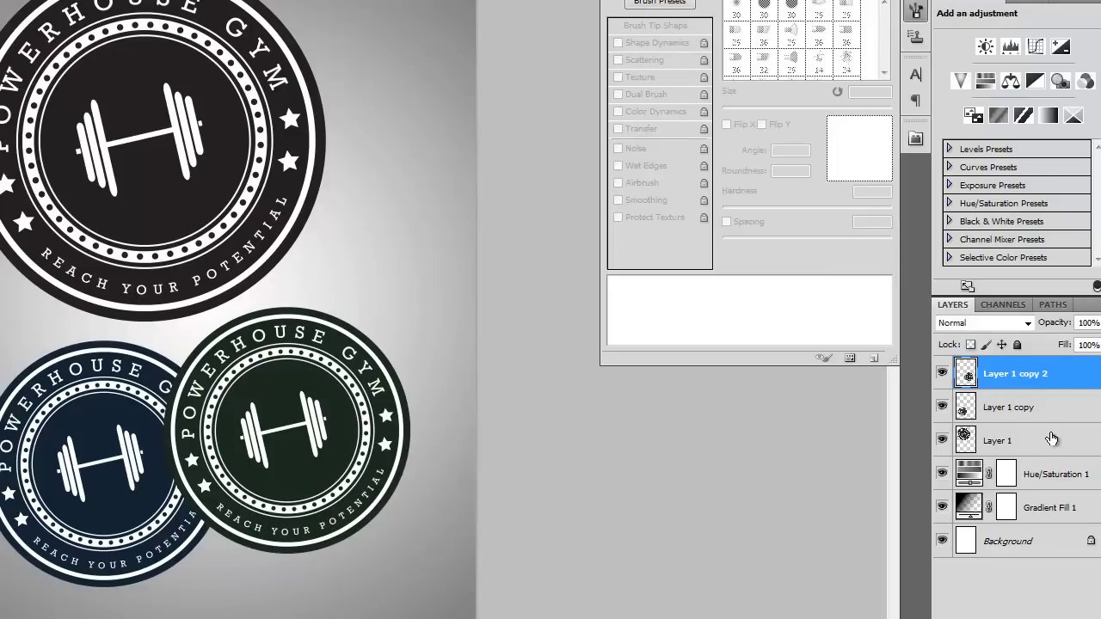
click(1046, 446)
- Add a drop shadow to Layer 1: angle 106°, distance 31 px, size 57 px, opacity 54%
right_click(1045, 446)
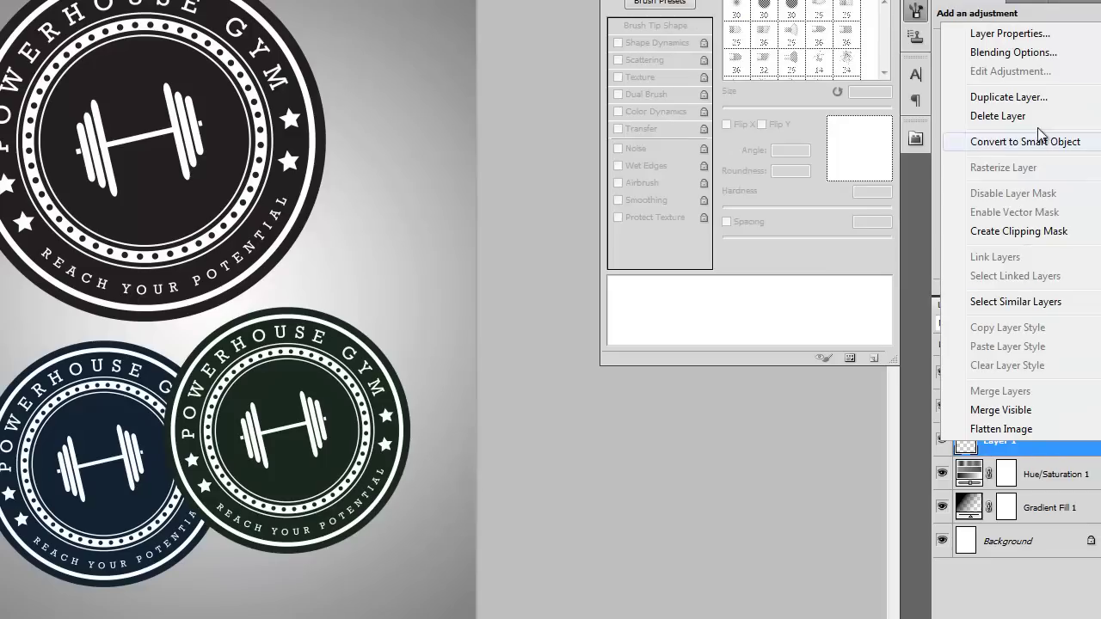
click(1011, 55)
click(426, 91)
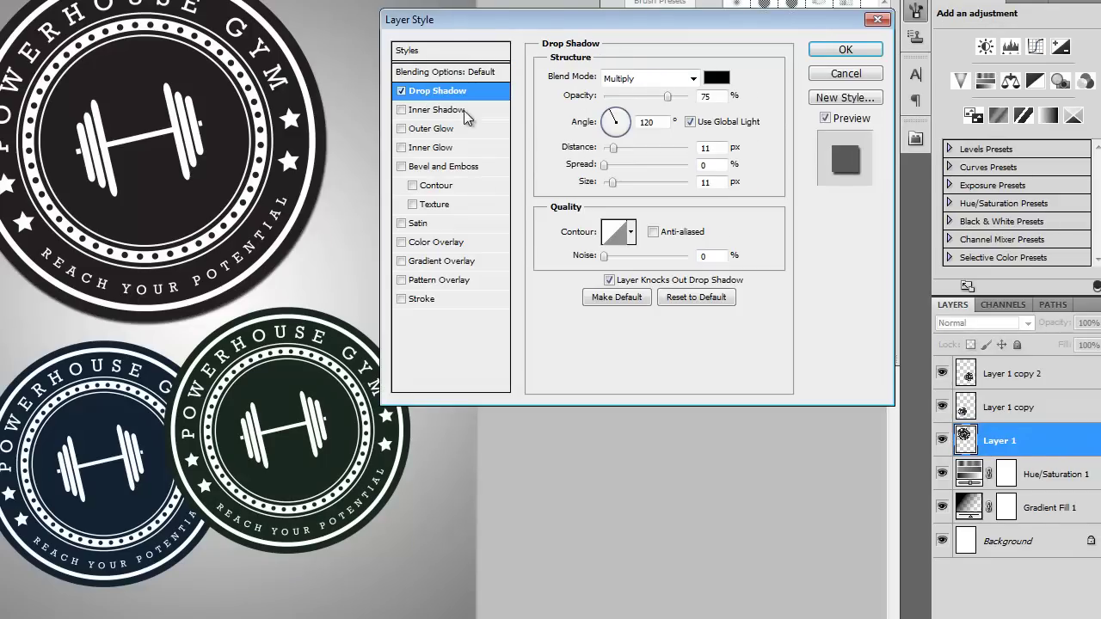
mouse_move(295, 272)
mouse_down()
mouse_move(353, 291)
mouse_move(305, 297)
mouse_move(297, 286)
mouse_up()
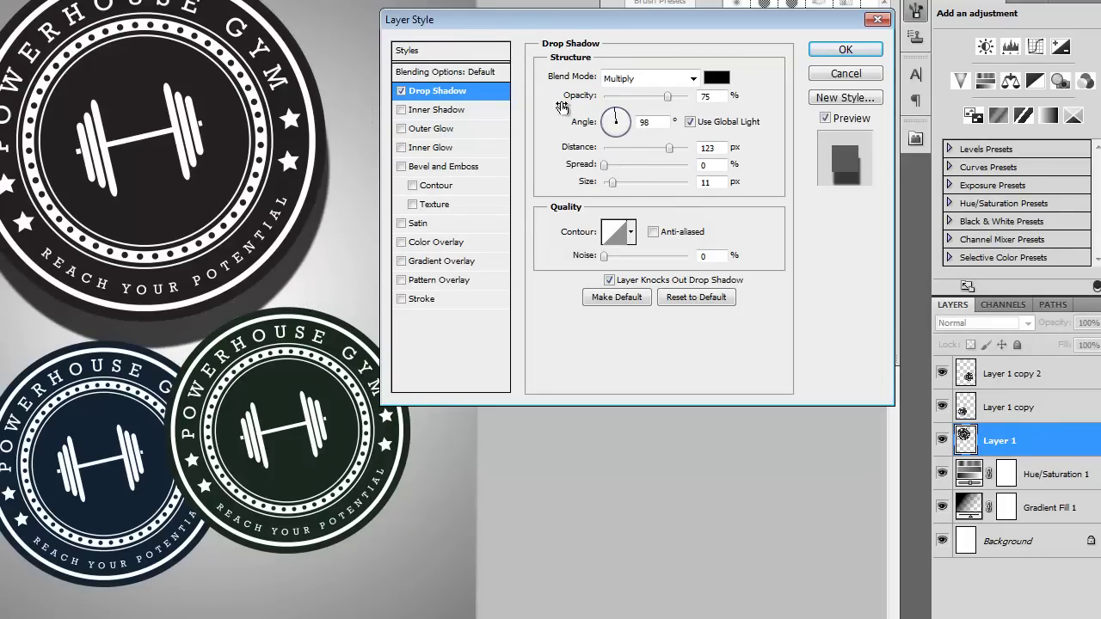
drag(612, 183, 627, 182)
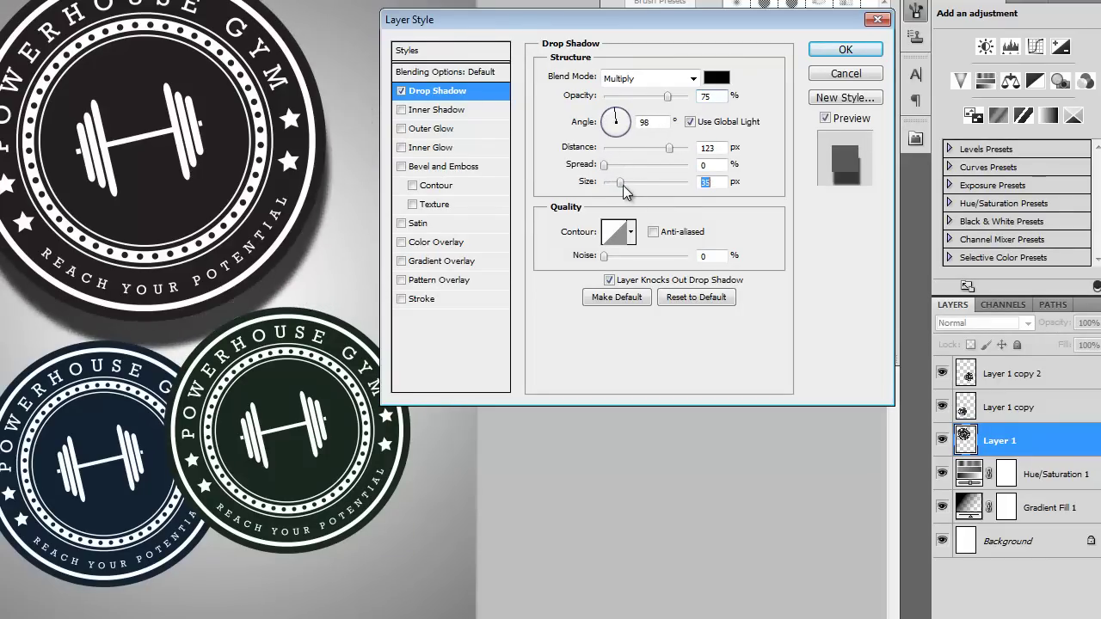
drag(326, 267, 335, 189)
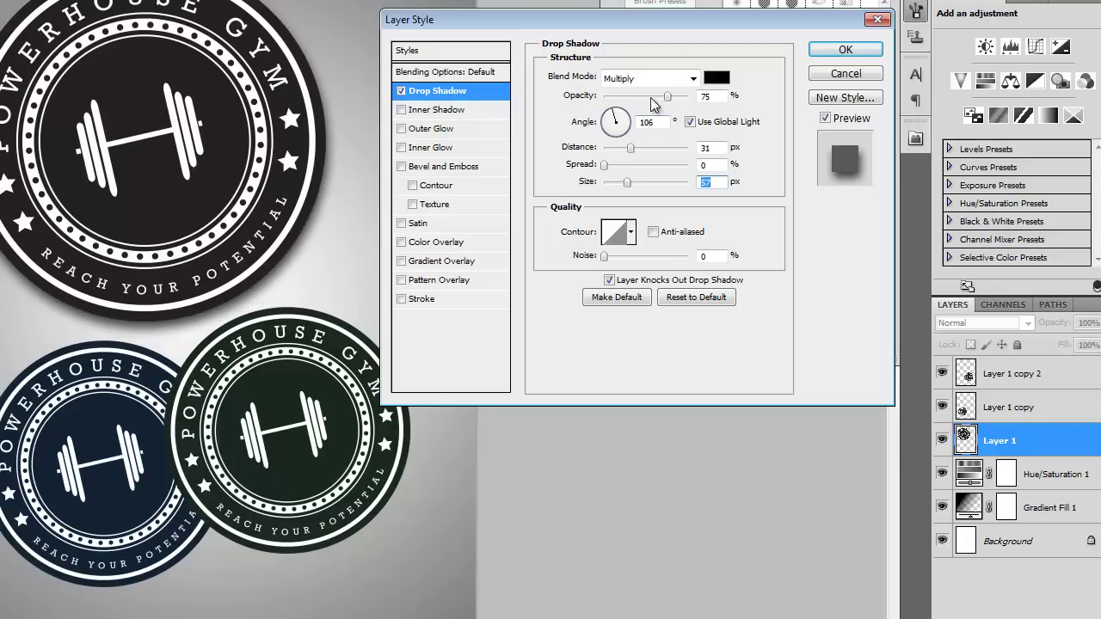
drag(665, 97, 652, 100)
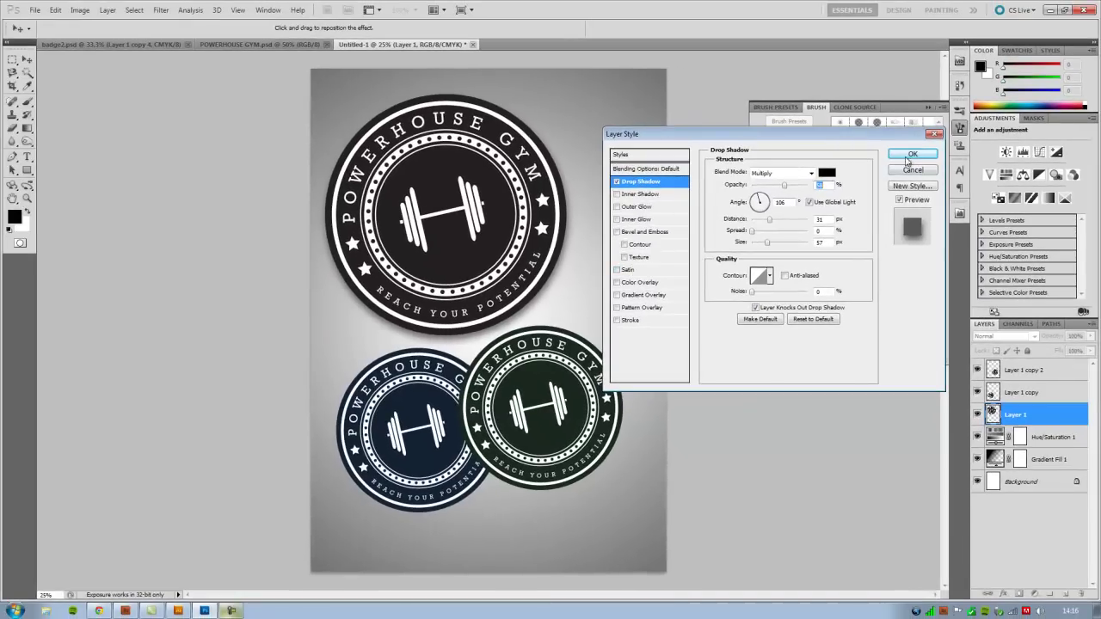
- Apply the drop shadow to the main badge and copy its layer style
click(910, 155)
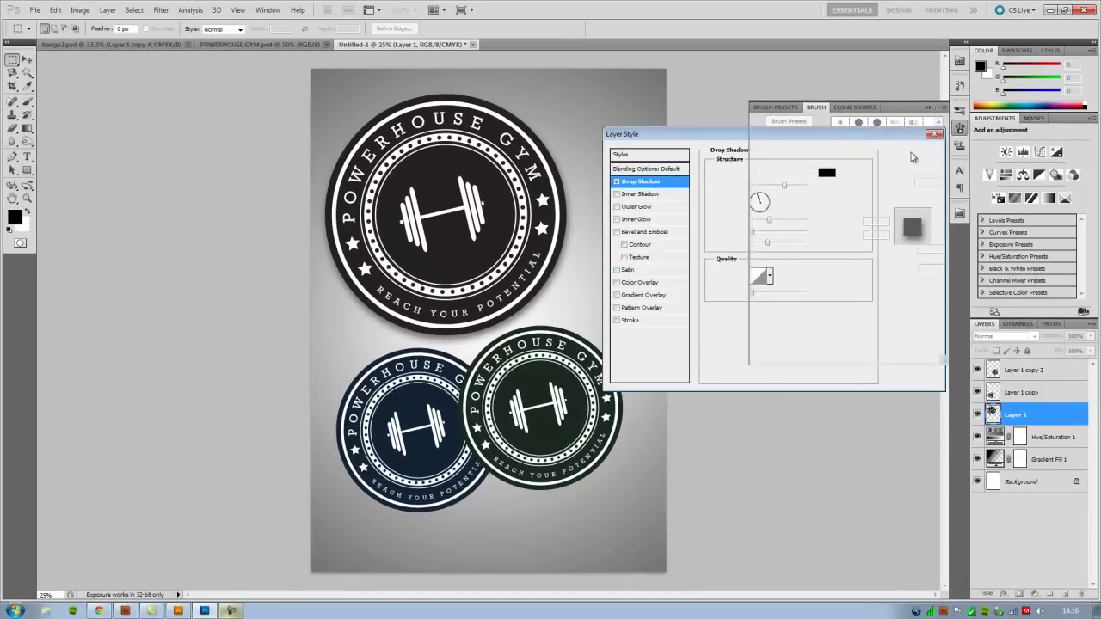
right_click(1037, 417)
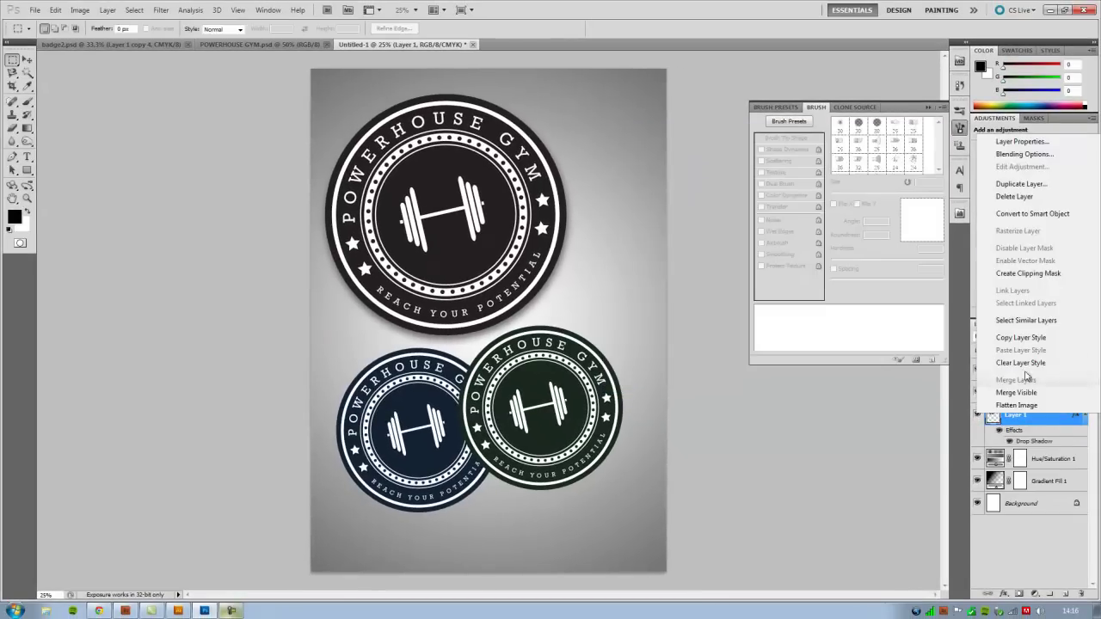
click(1022, 339)
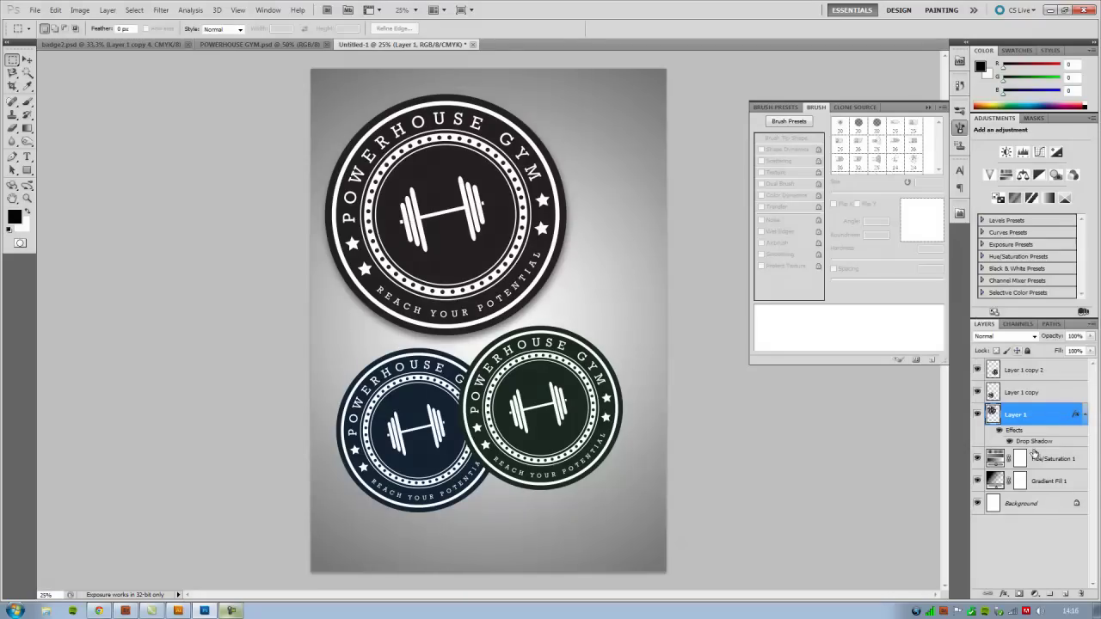
- Paste the drop shadow style onto Layer 1 copy and Layer 1 copy 2, then check each layer
click(1024, 393)
shift+click(1028, 370)
right_click(1065, 371)
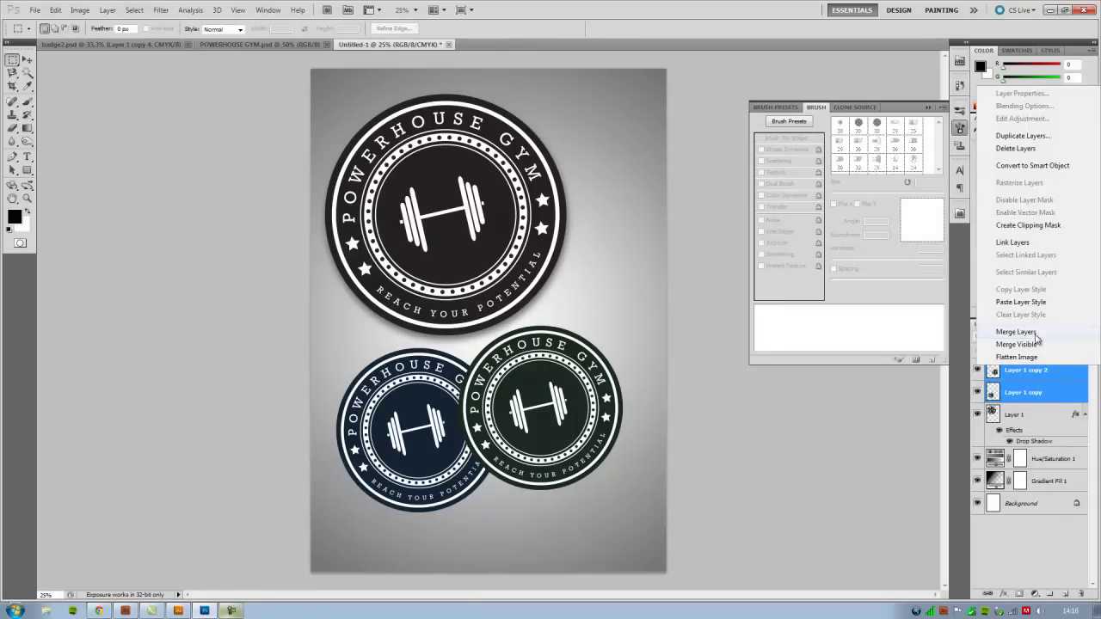
click(1024, 308)
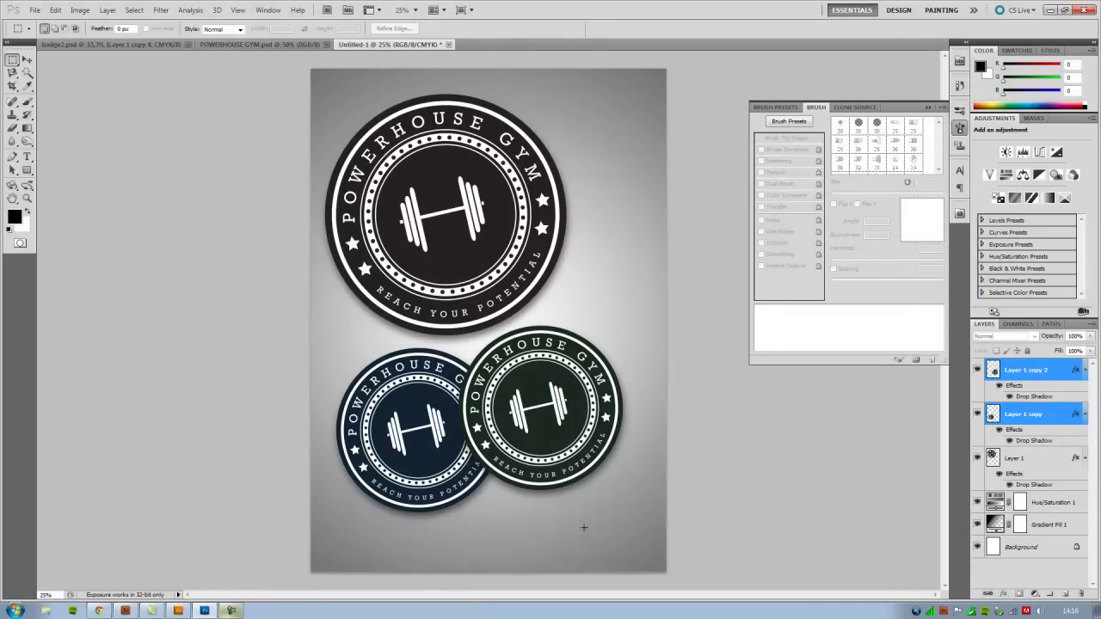
click(1056, 430)
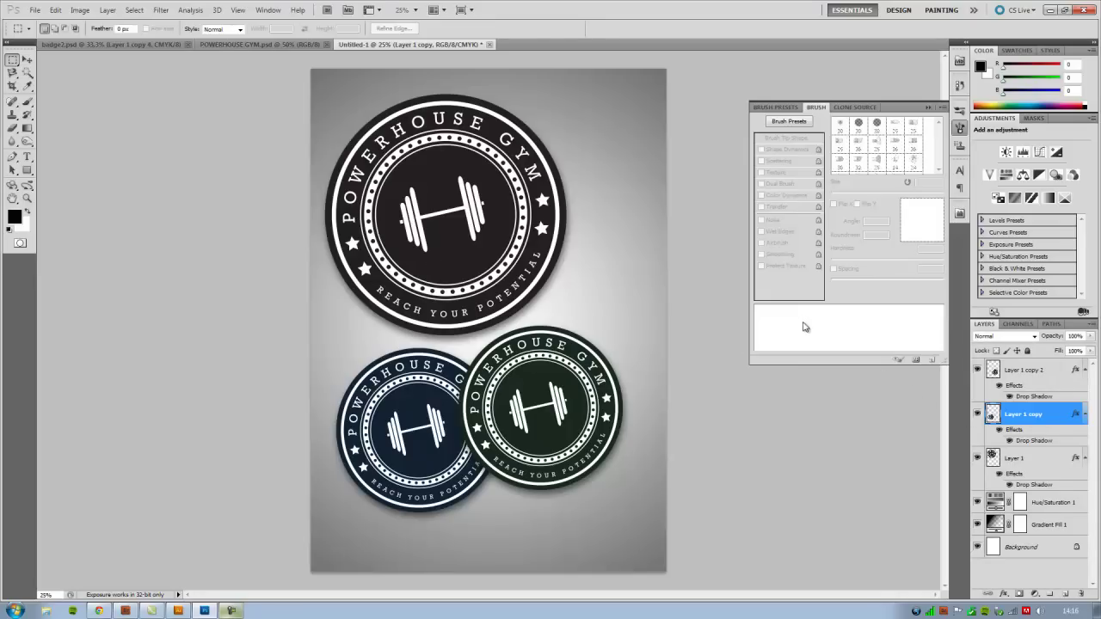
click(1023, 376)
click(1010, 461)
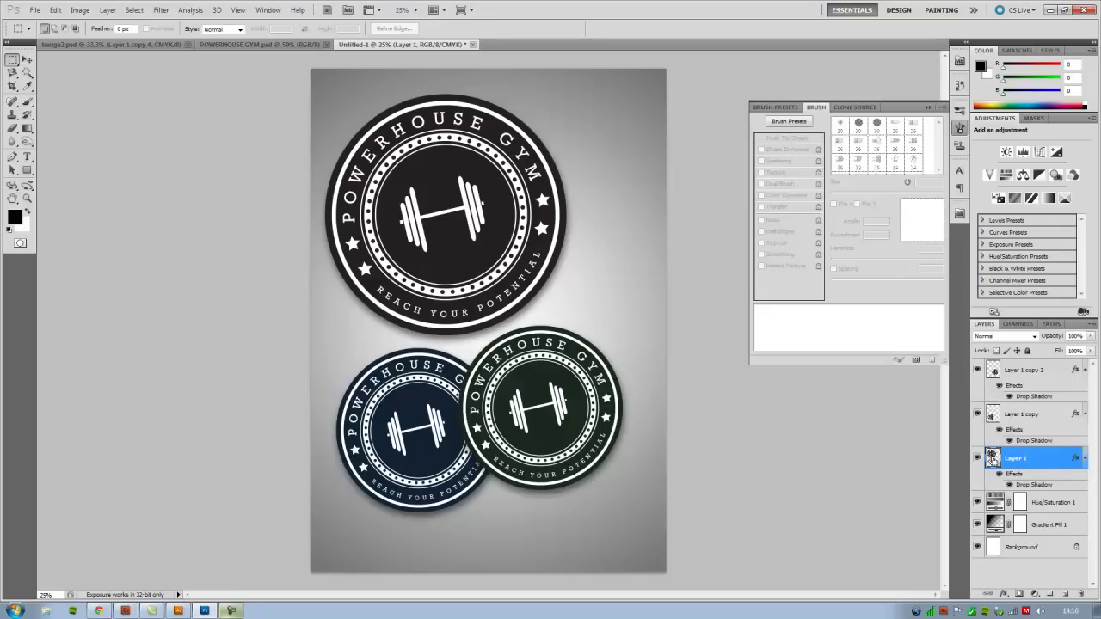
- Load Layer 1's outline as a selection and pick the 616 px scattered grunge brush preset
ctrl+click(992, 456)
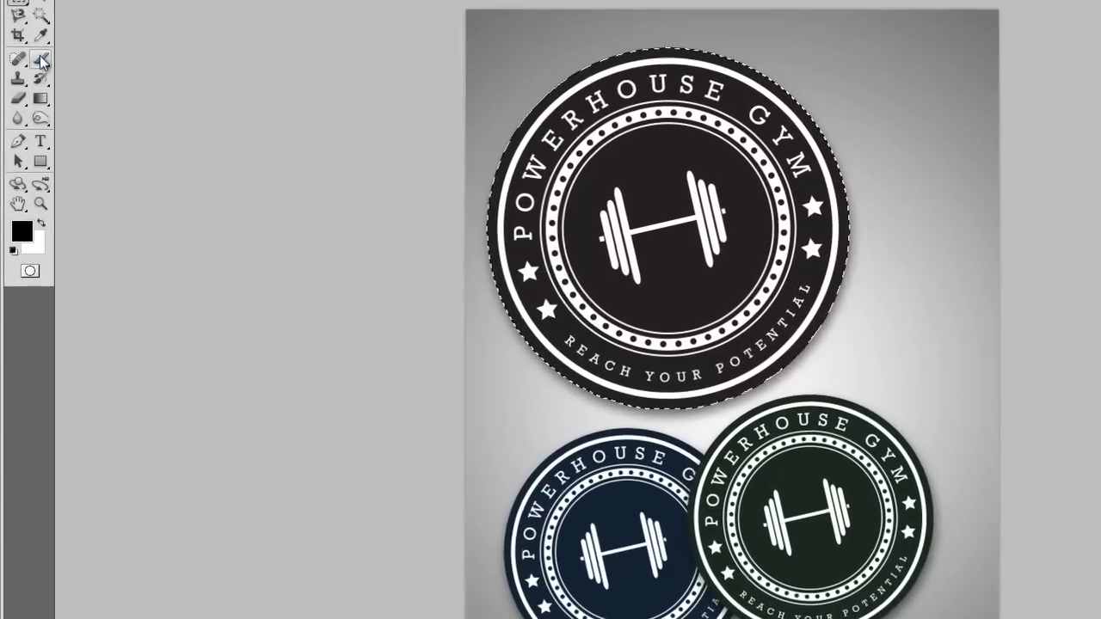
click(27, 103)
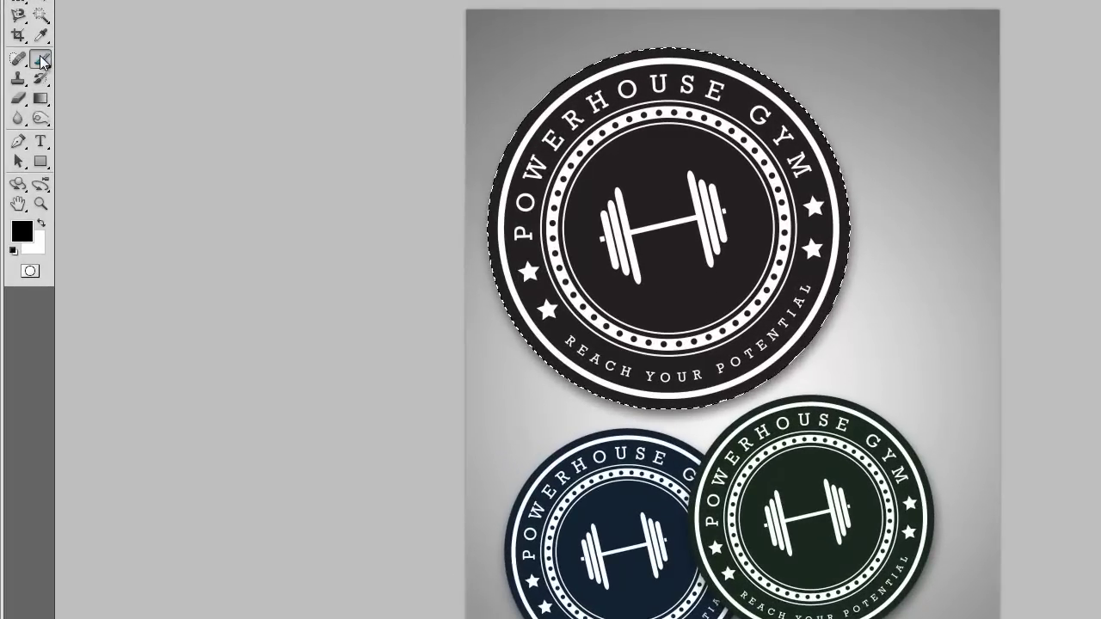
right_click(660, 308)
mouse_move(845, 422)
mouse_down()
mouse_move(843, 493)
mouse_move(842, 454)
mouse_up()
click(824, 441)
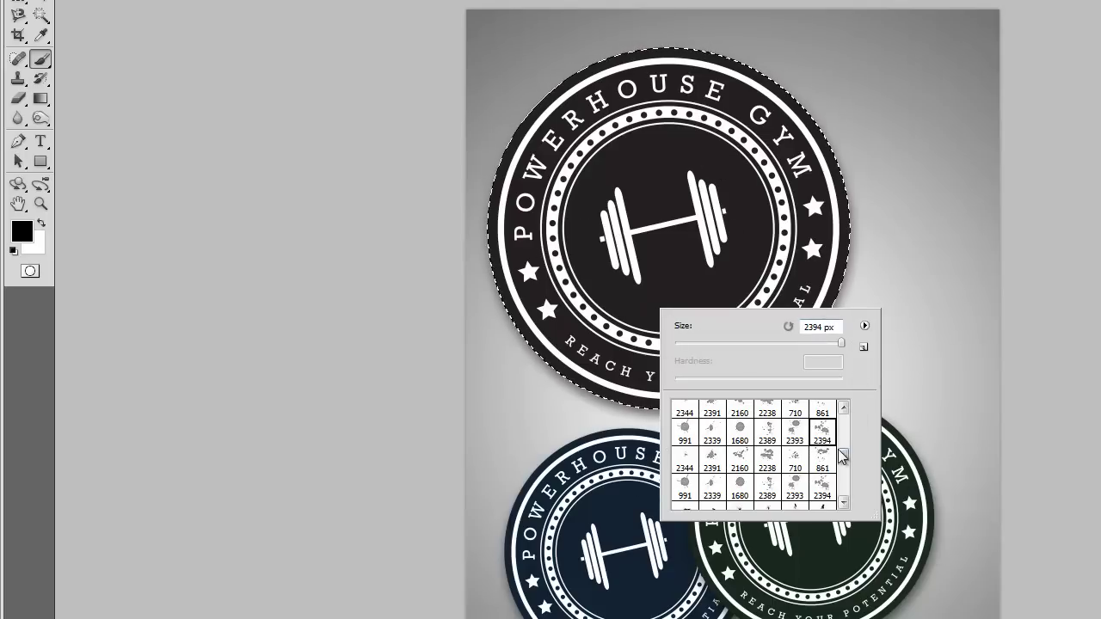
drag(843, 458, 843, 445)
click(740, 493)
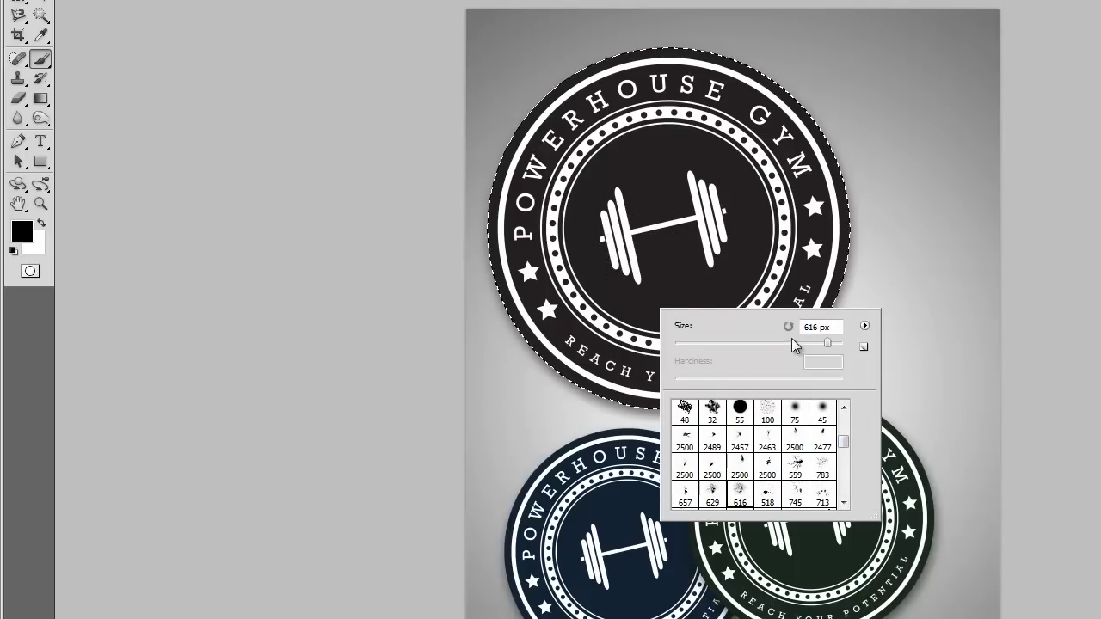
click(495, 129)
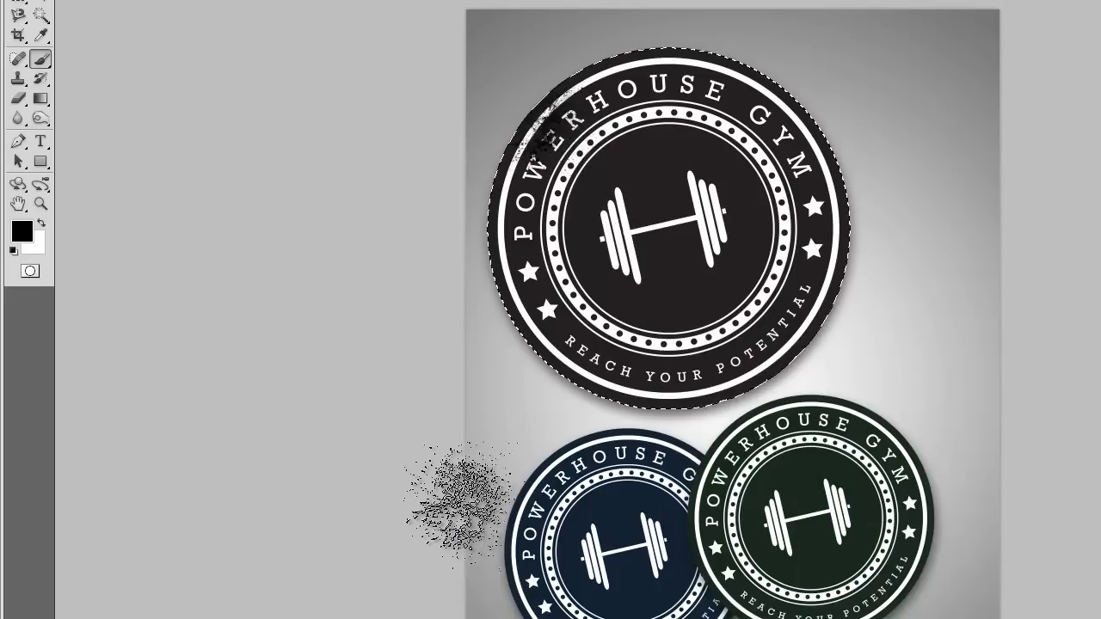
key(ctrl+z)
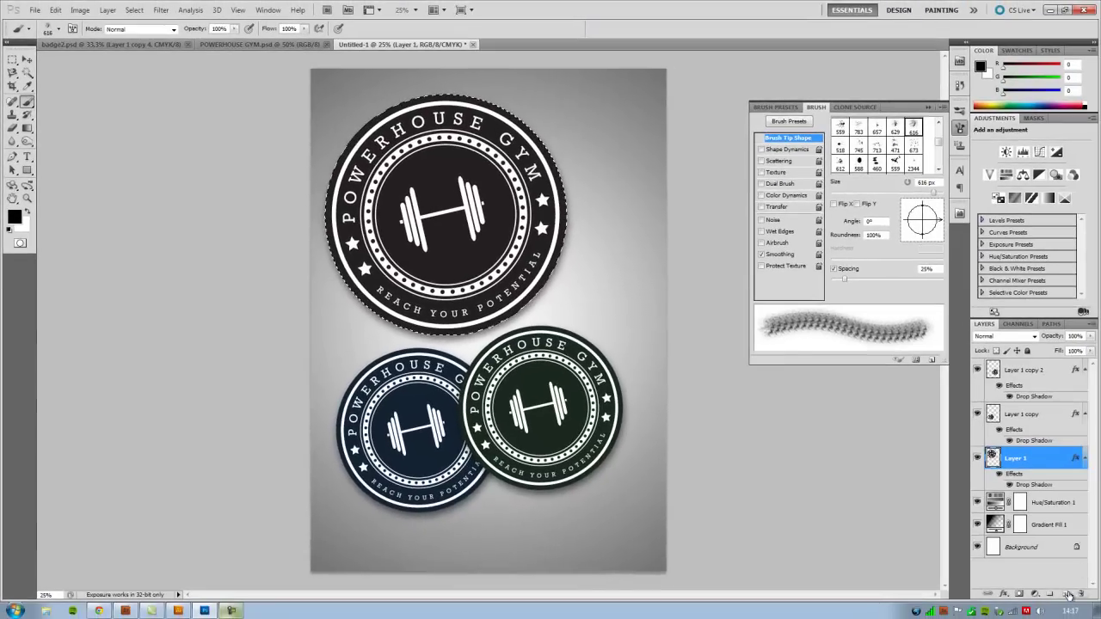
- Add a new layer above the badge named 'brush'
click(1094, 606)
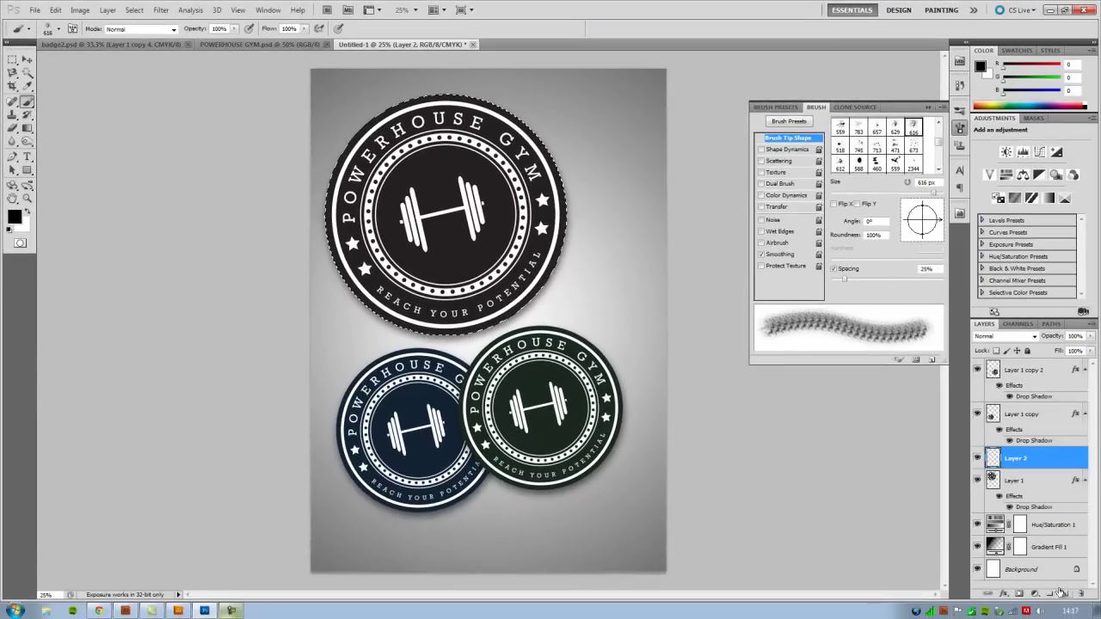
double_click(1018, 458)
text(brush)
key(Return)
- Stamp grunge dabs over the main badge, keeping the one on the upper-right rim
click(465, 200)
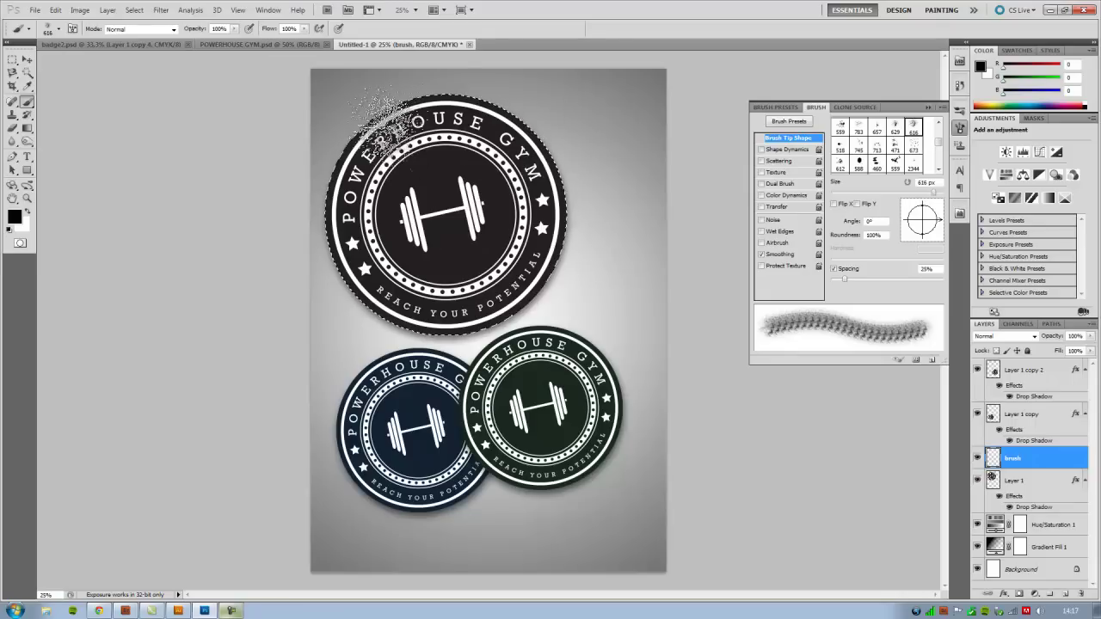
key(ctrl+z)
click(512, 133)
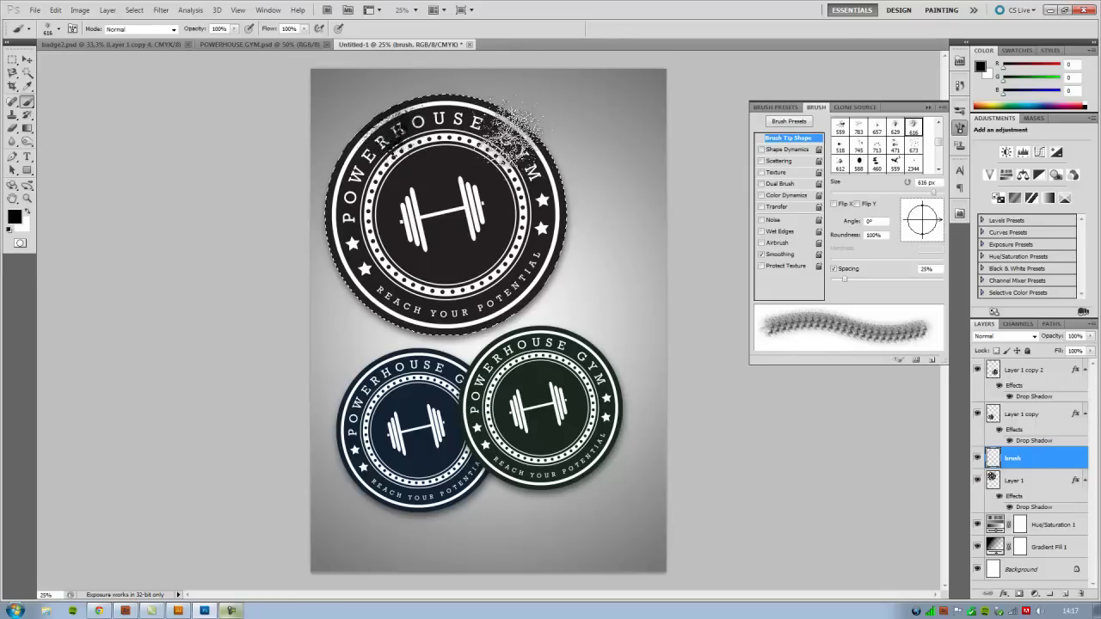
click(421, 404)
key(ctrl+z)
click(405, 325)
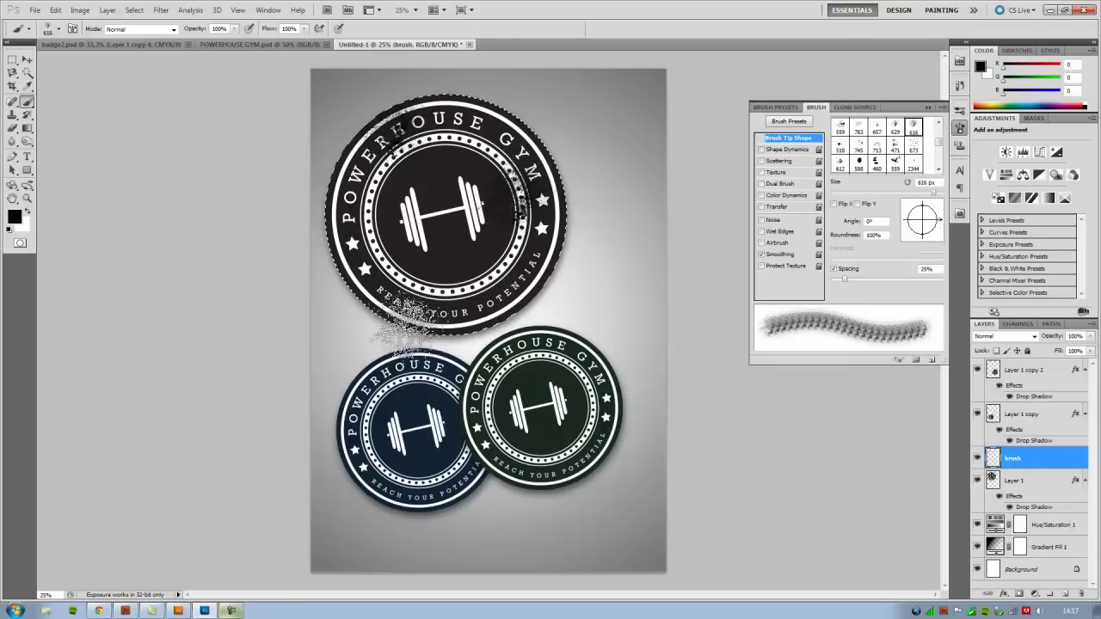
key(ctrl+z)
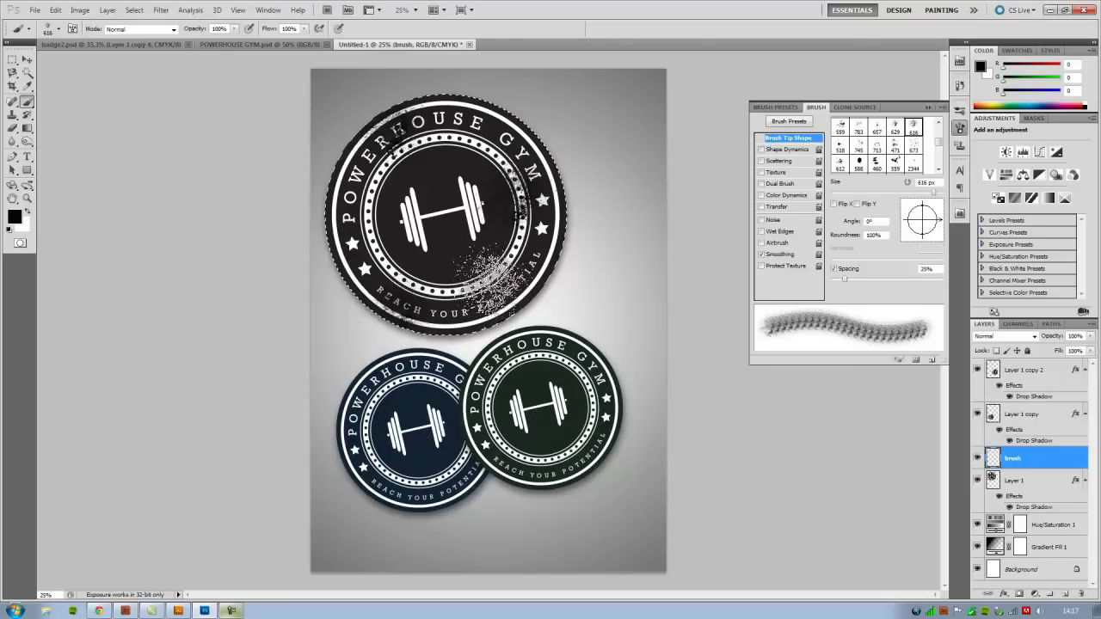
- Enlarge the grunge brush to 1557 px
right_click(529, 260)
drag(603, 274, 611, 273)
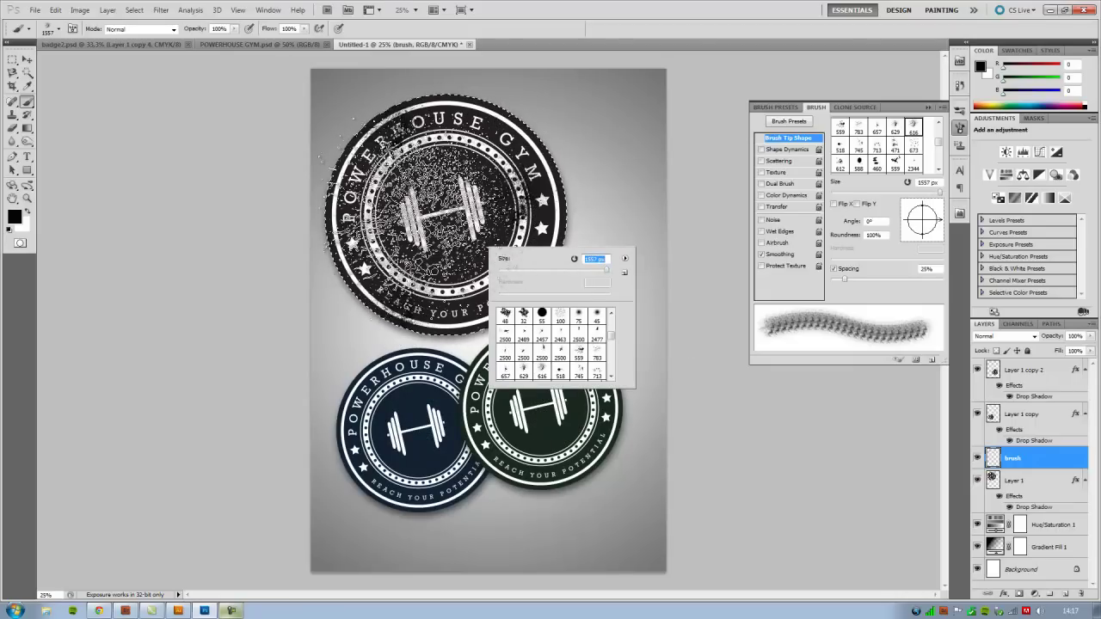
key(Return)
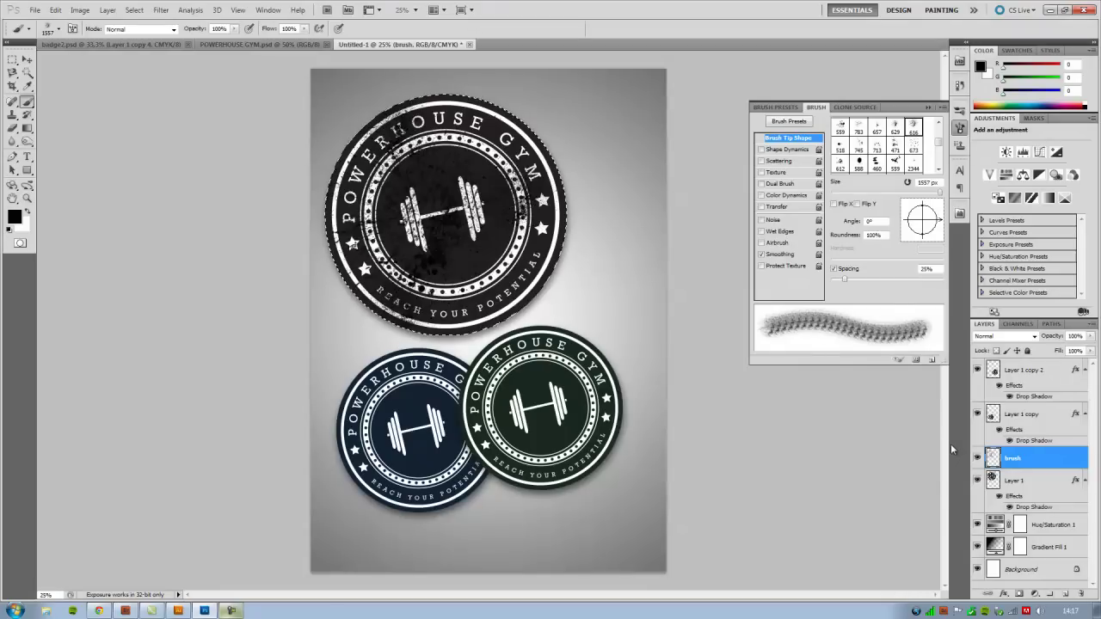
click(1014, 339)
click(1014, 339)
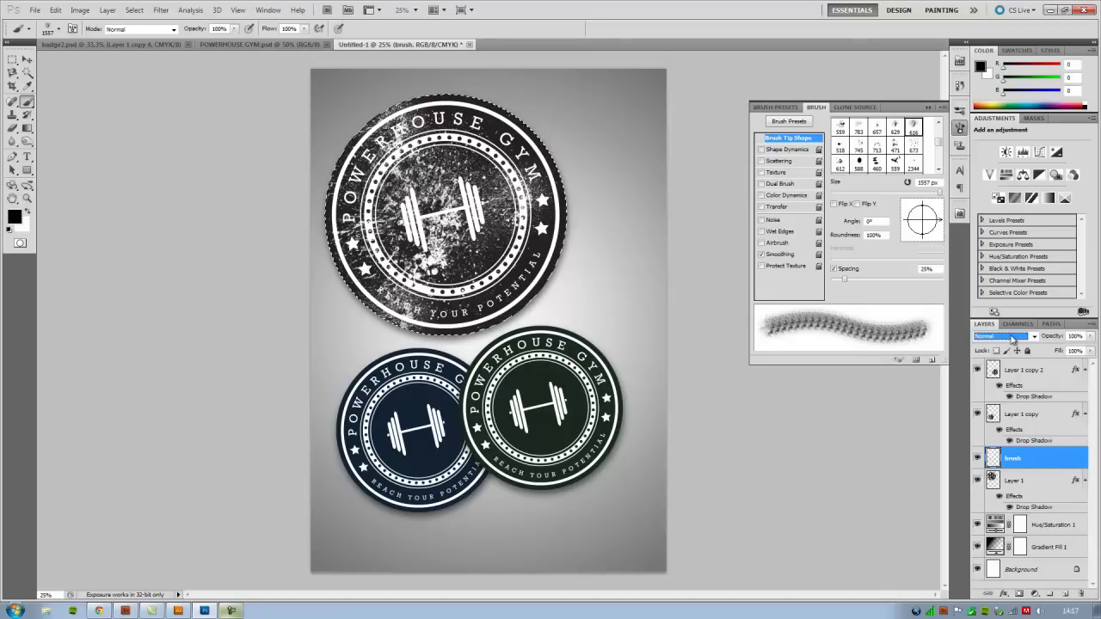
- Set the brush layer to Overlay blending at 99% opacity
click(603, 241)
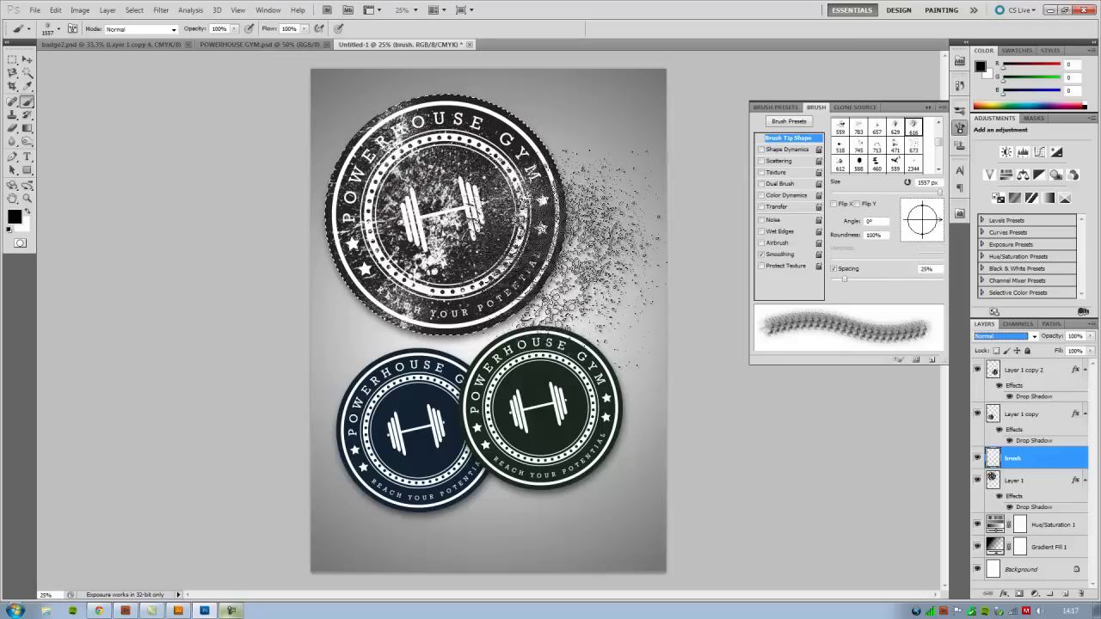
key(ctrl+z)
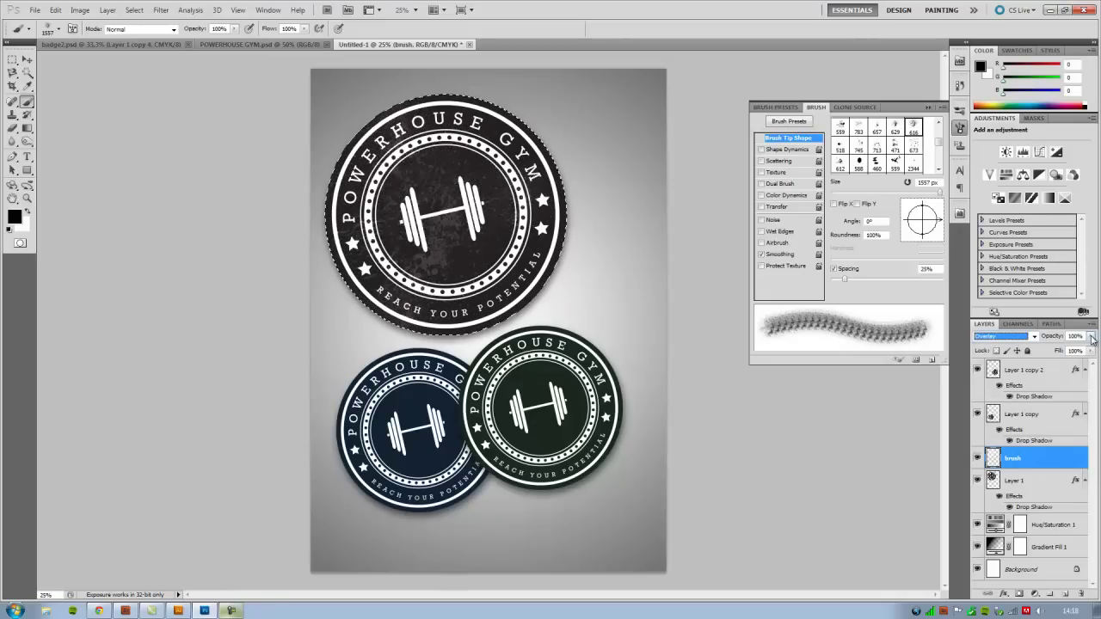
mouse_move(1091, 336)
mouse_down()
mouse_move(1042, 358)
mouse_move(1088, 355)
mouse_up()
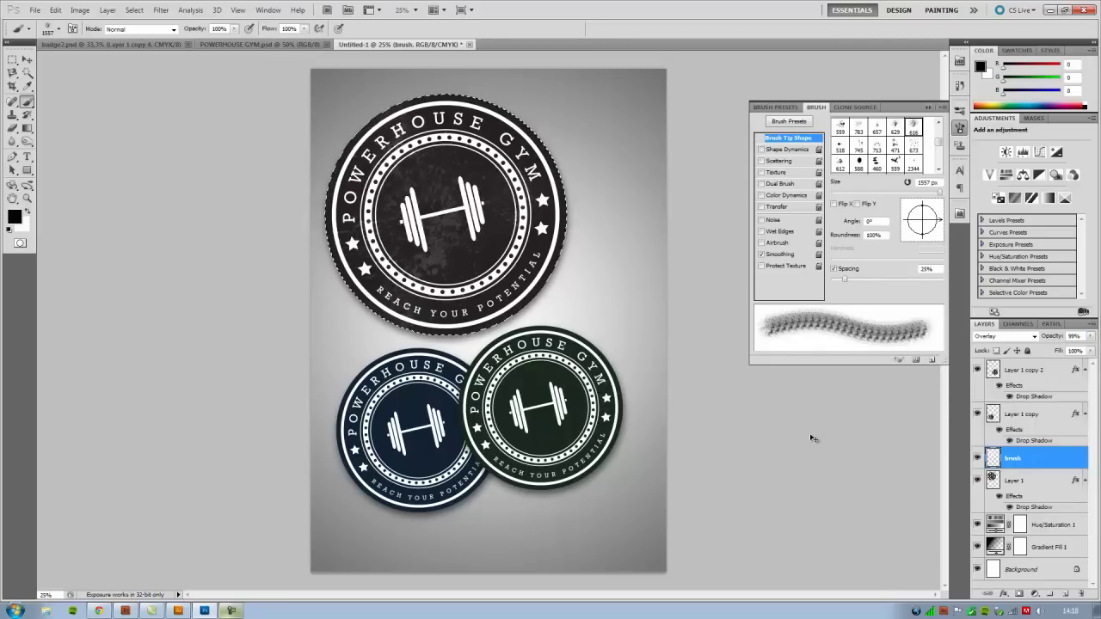
- Discard the stray grunge stamp on the lower badges and zoom in to inspect the top badge's texture
click(482, 430)
key(ctrl+z)
key(z)
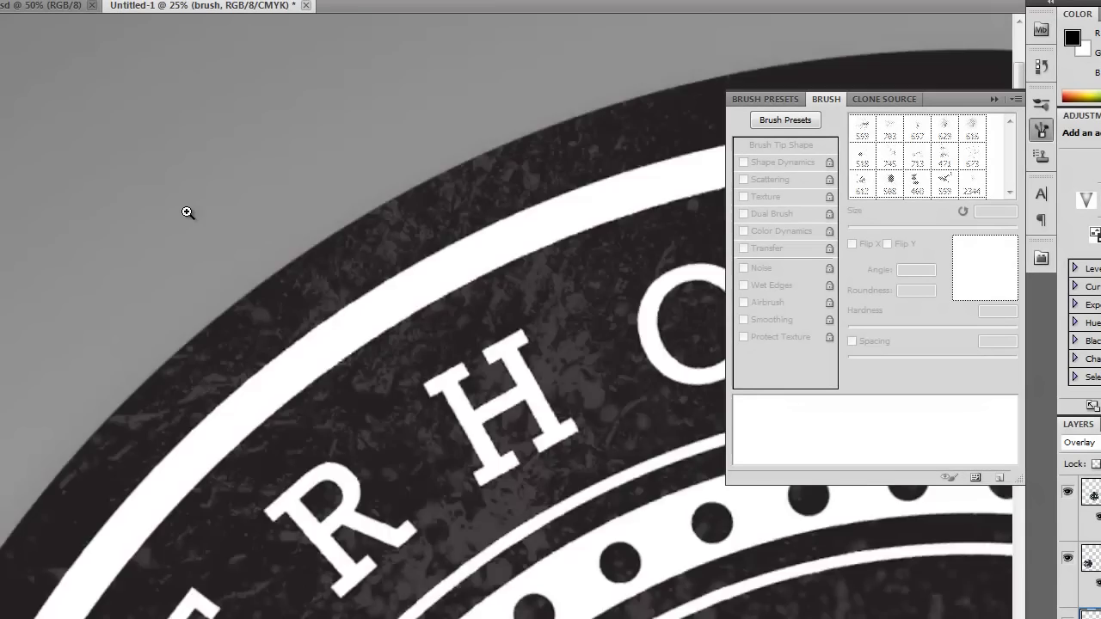
scroll(188, 212, down, 3)
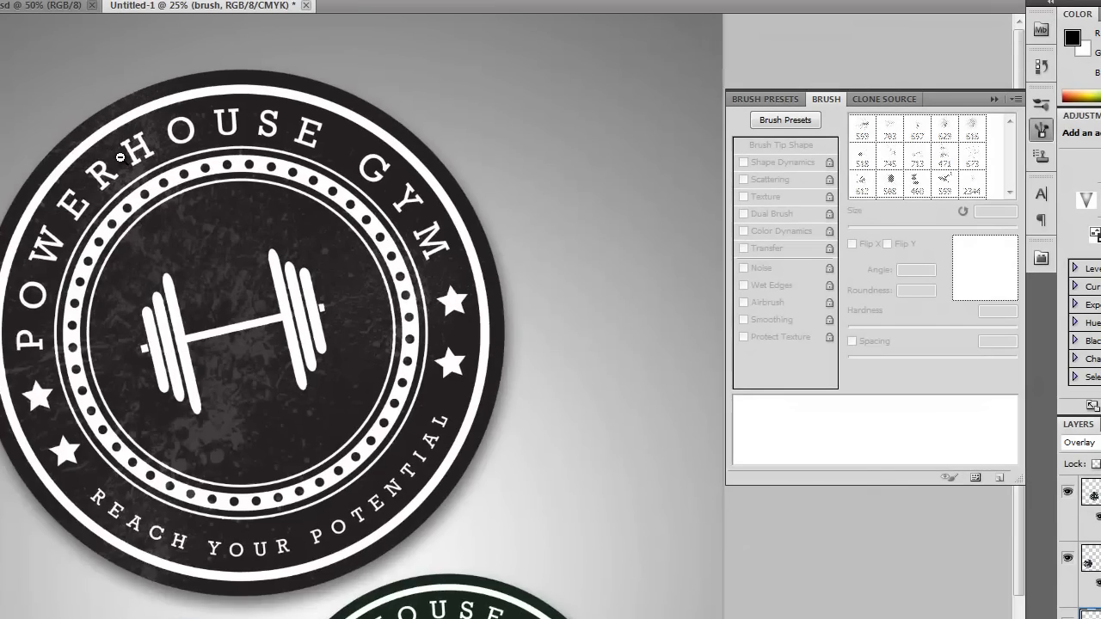
scroll(146, 199, up, 2)
scroll(289, 269, down, 2)
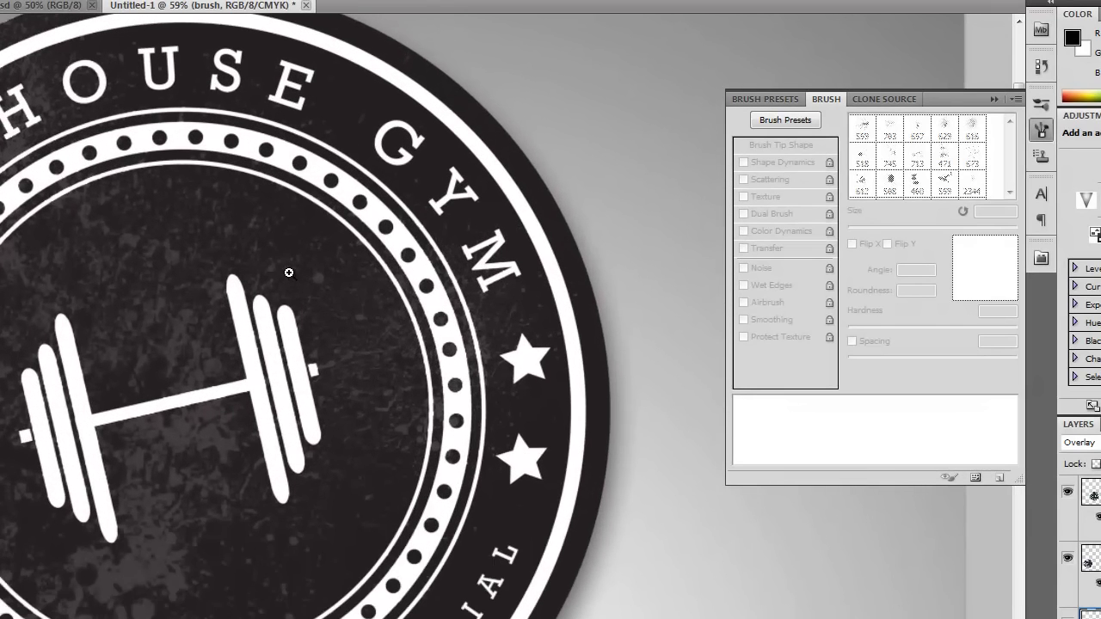
scroll(289, 272, down, 2)
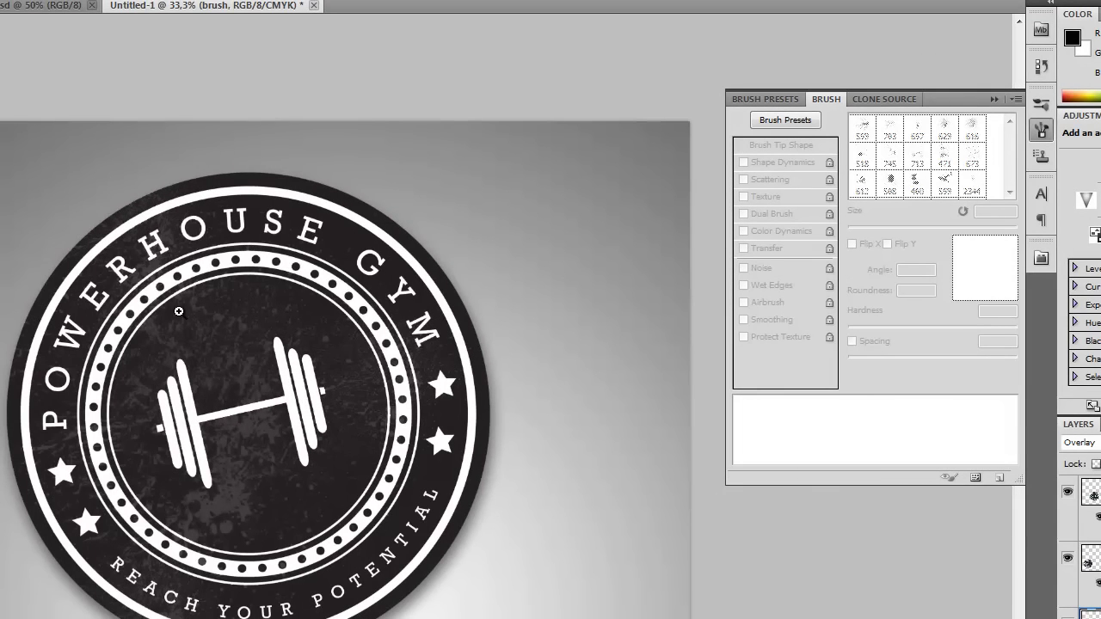
mouse_move(370, 429)
mouse_down()
mouse_move(301, 233)
mouse_move(321, 339)
mouse_move(345, 273)
mouse_move(303, 337)
mouse_up()
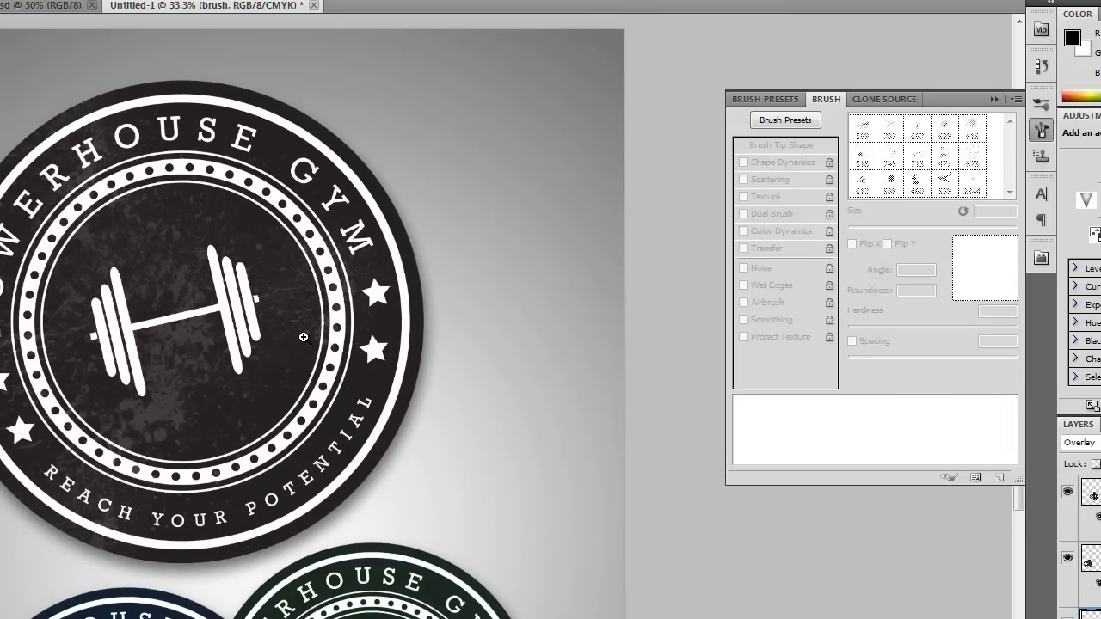